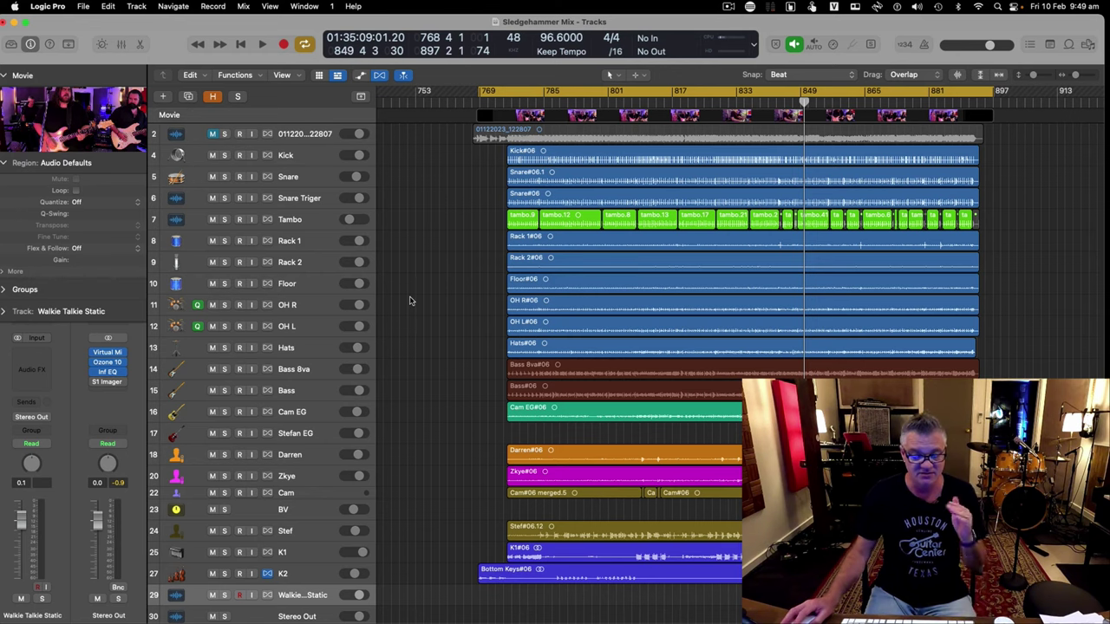
# Open Ozone 10 from the Stereo Out channel and reposition its window over the arrangement
pyautogui.scroll(-5, 411, 300)
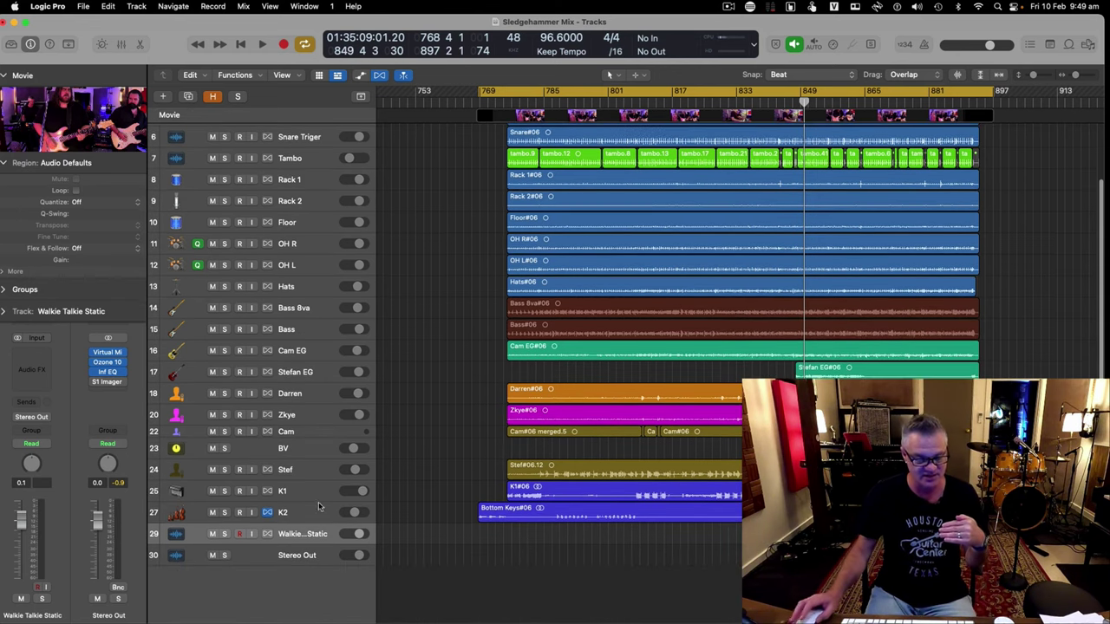
pyautogui.click(319, 555)
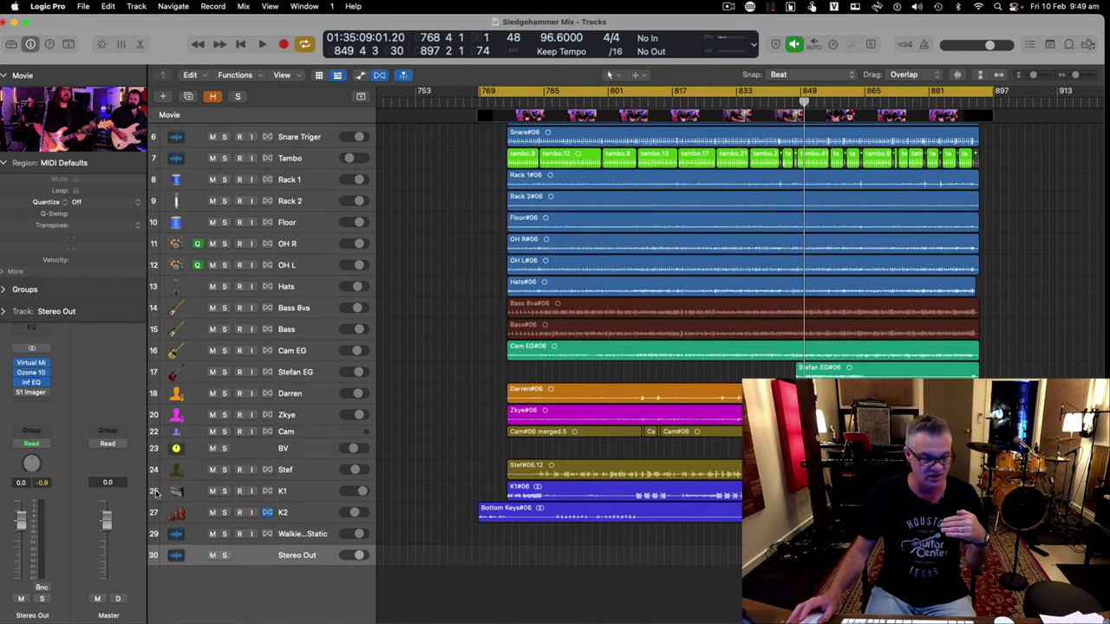
pyautogui.click(31, 373)
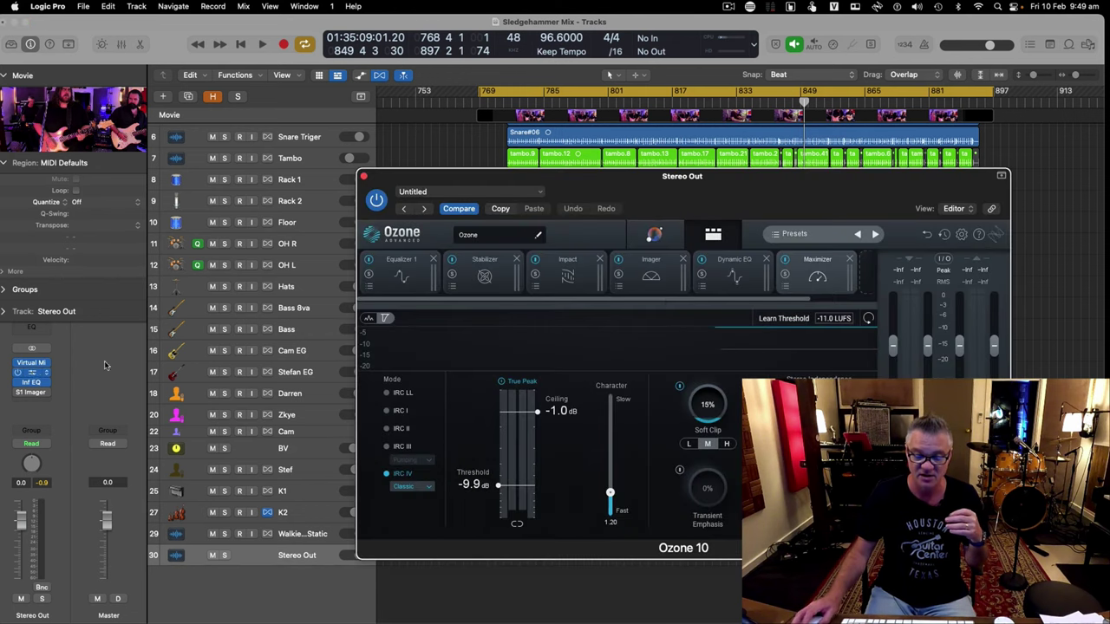
pyautogui.moveTo(640, 181); pyautogui.dragTo(474, 102)
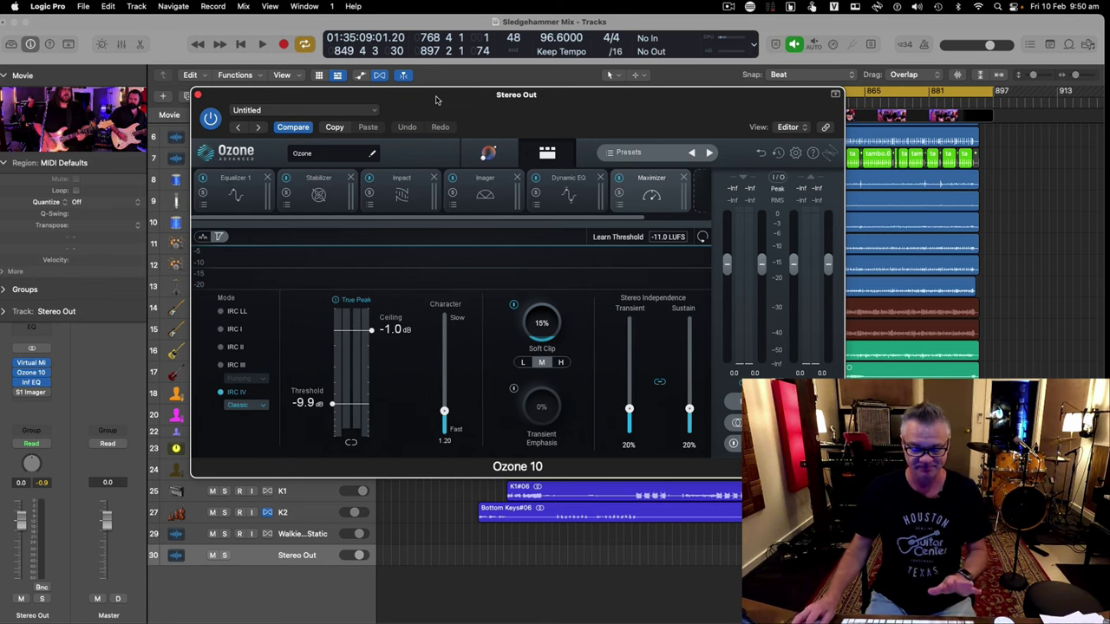
pyautogui.moveTo(436, 100); pyautogui.dragTo(531, 134)
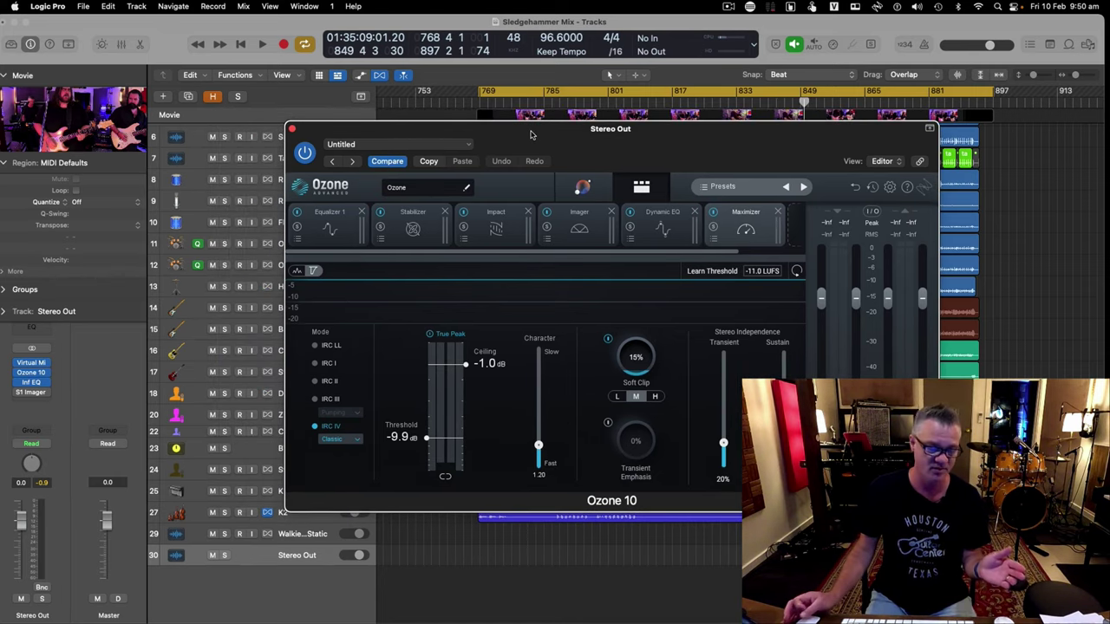
# Load the stereo version of iZotope's Ozone 10 Audio Unit in its insert slot on the Stereo Out channel
pyautogui.click(47, 373)
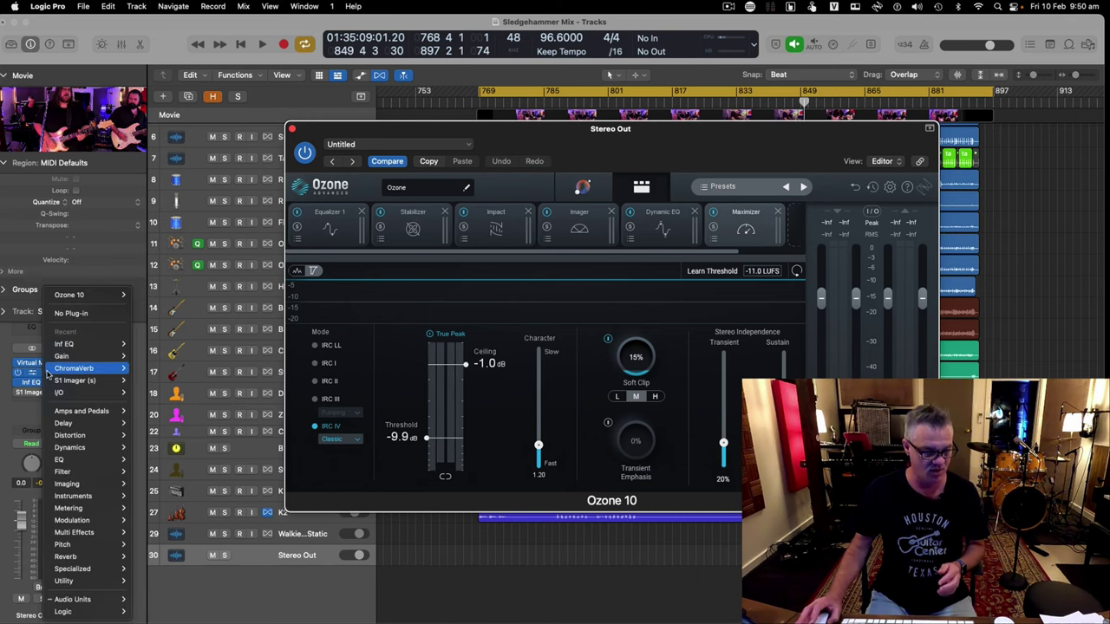
pyautogui.moveTo(92, 598)
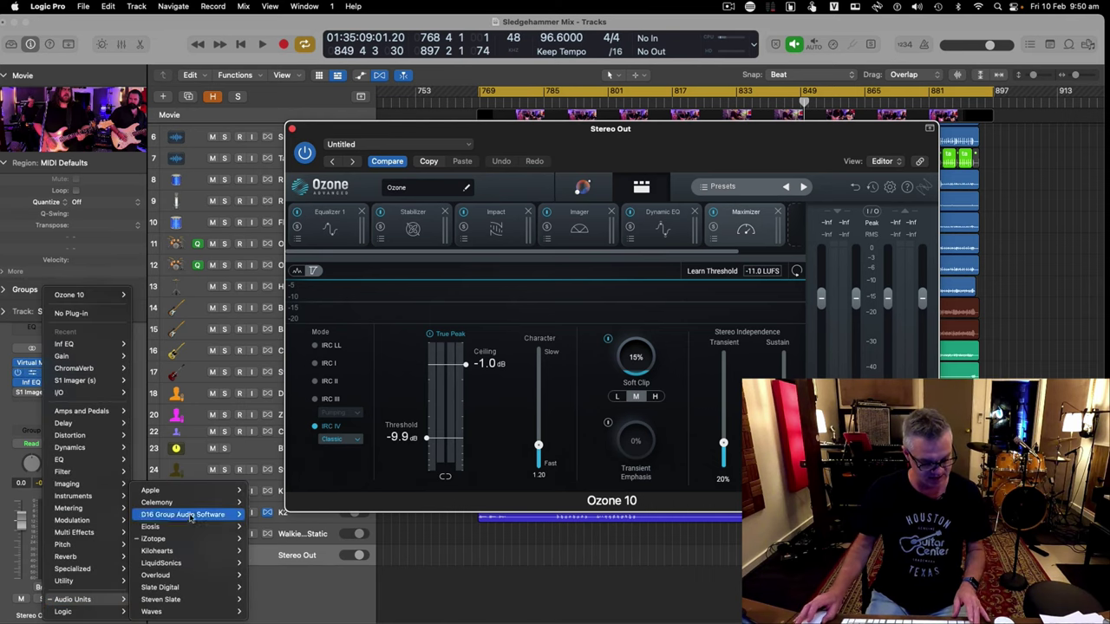
pyautogui.moveTo(185, 539)
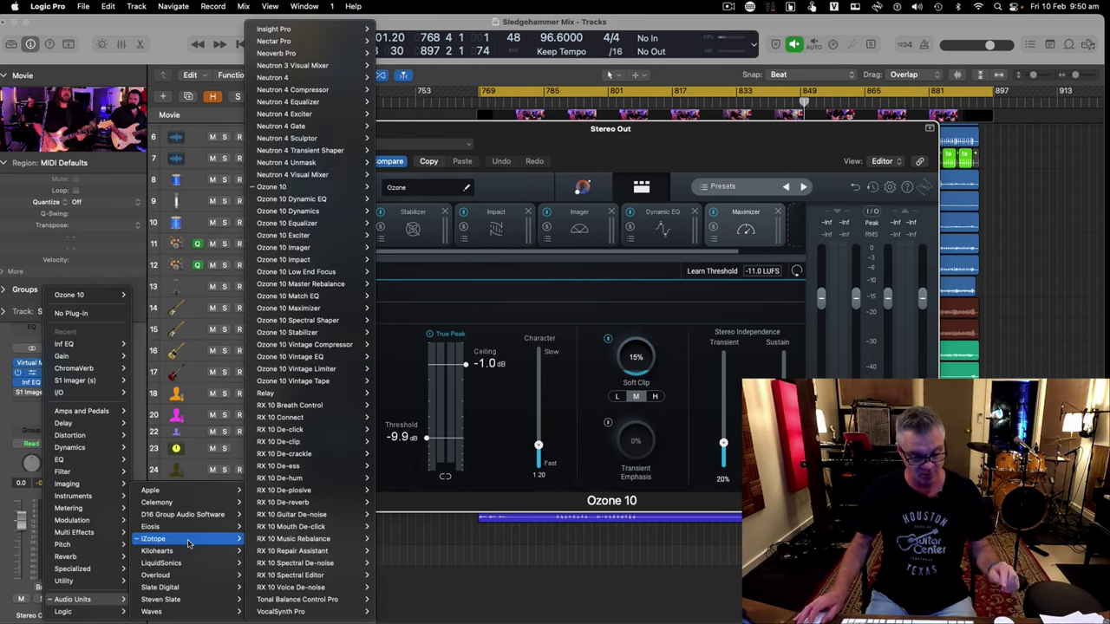
pyautogui.moveTo(330, 186)
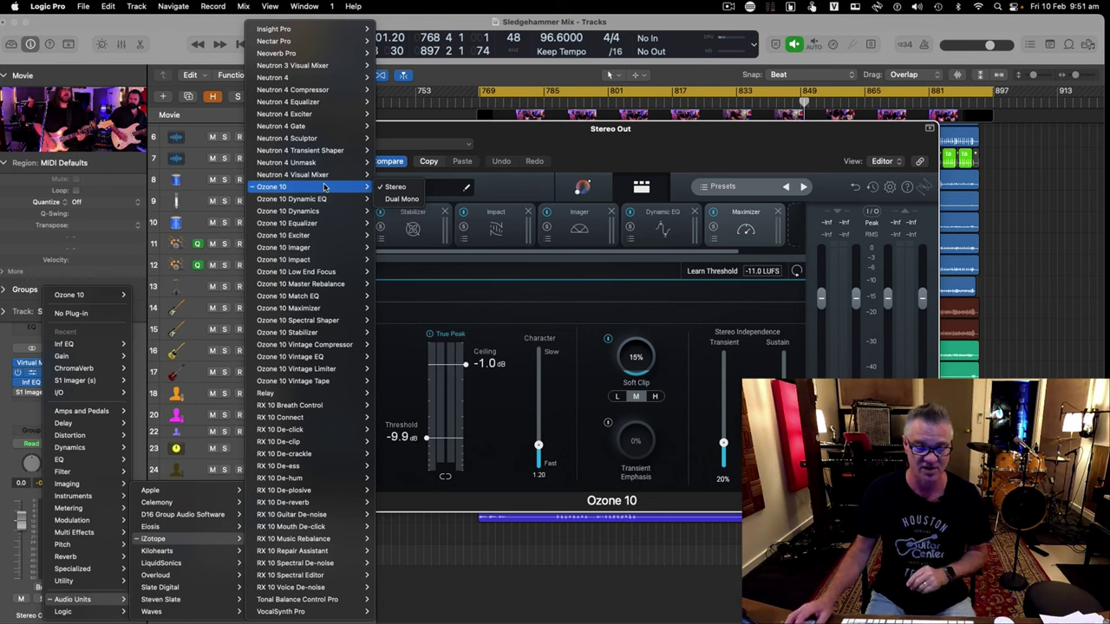
pyautogui.click(394, 186)
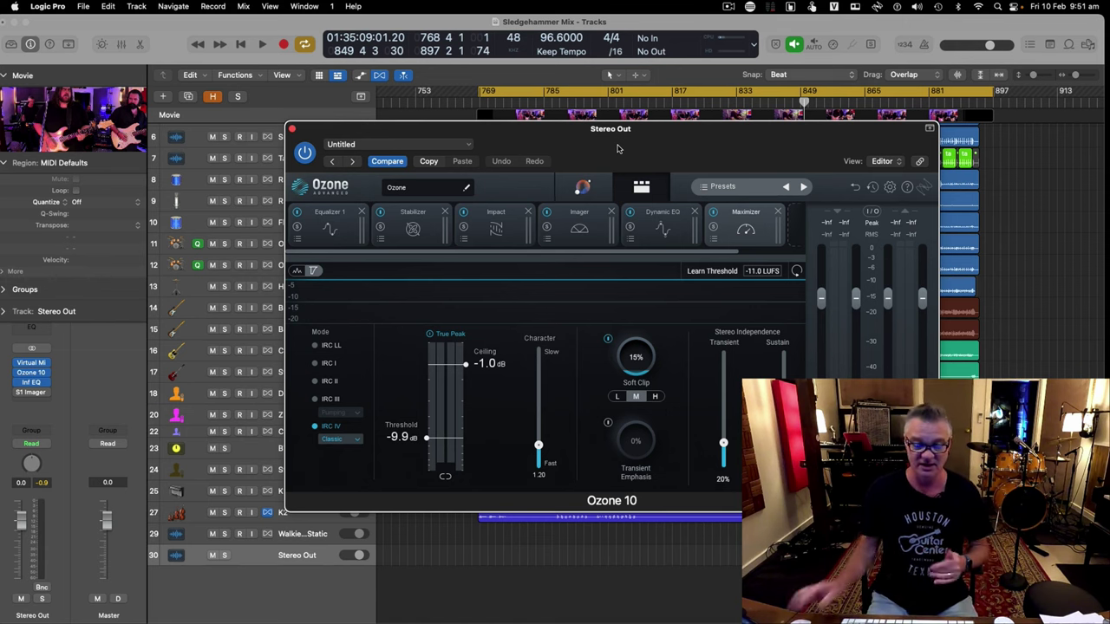
# Look at Ozone's assistant view with its Tone Match targets, return to the module chain and show Equalizer 1
pyautogui.click(582, 187)
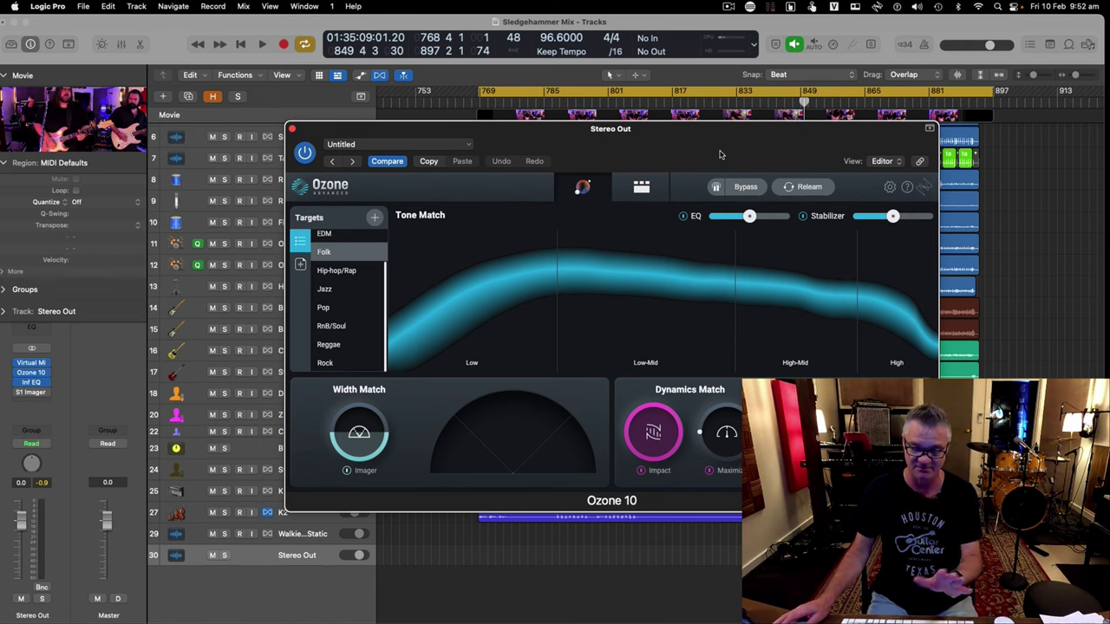
pyautogui.click(640, 190)
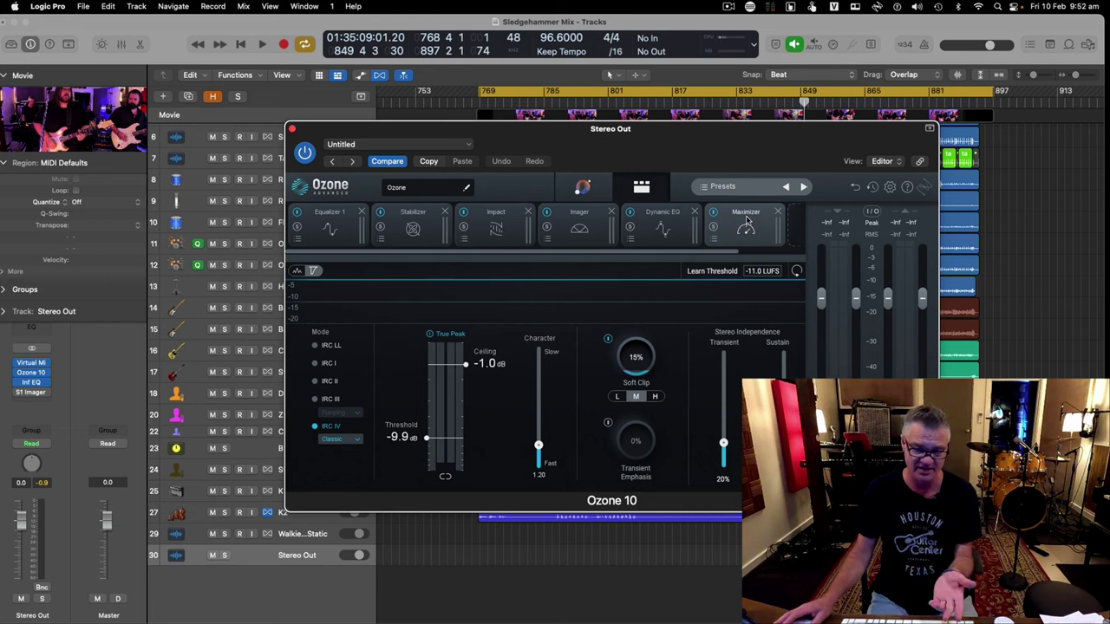
pyautogui.click(331, 228)
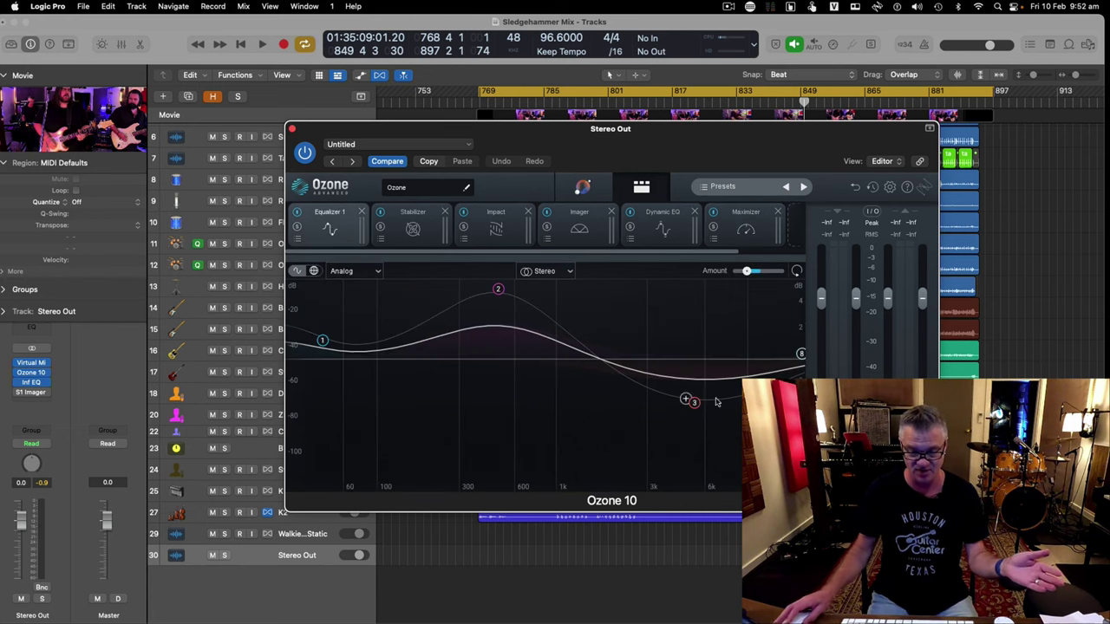
# Bypass Ozone 10 on Stereo Out and listen to the unprocessed mix from near the start of the song
pyautogui.click(17, 374)
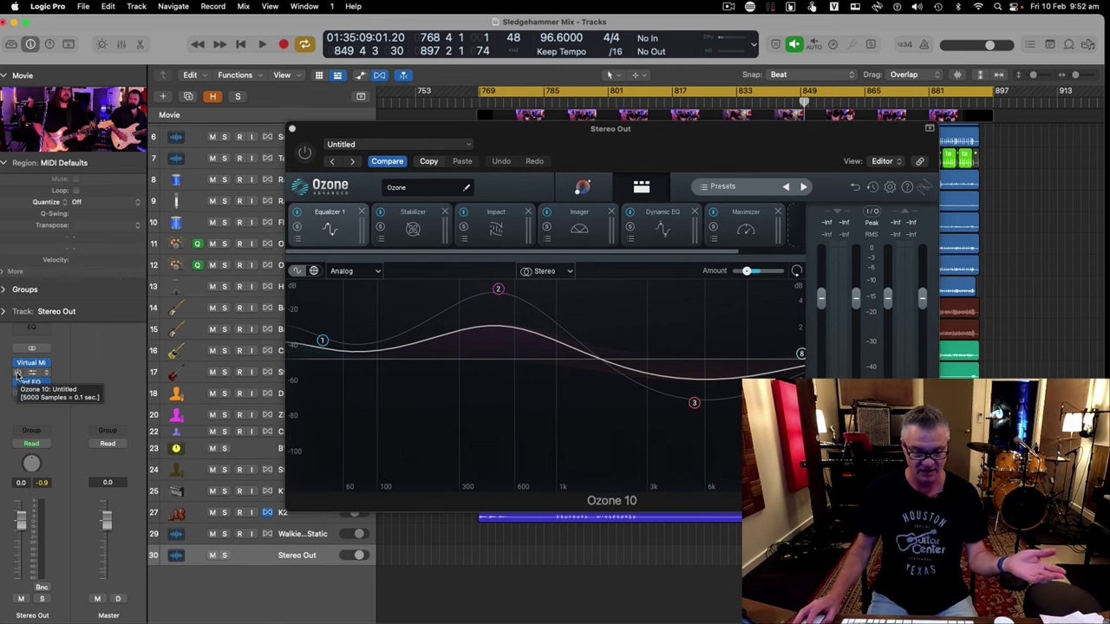
pyautogui.moveTo(442, 131); pyautogui.dragTo(340, 263)
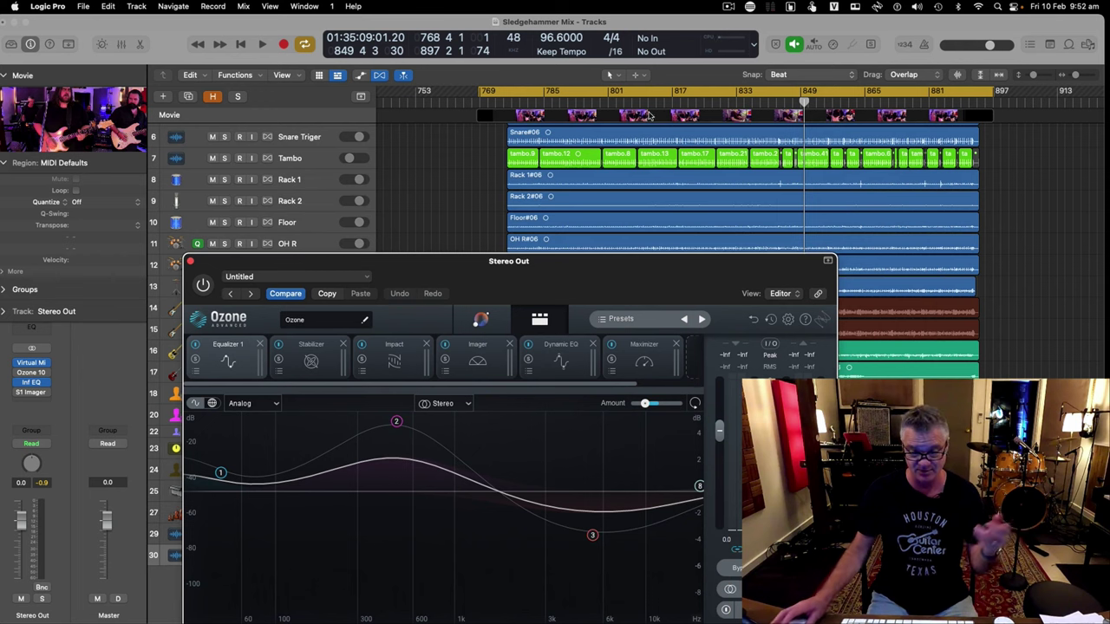
pyautogui.click(509, 105)
pyautogui.press('space')
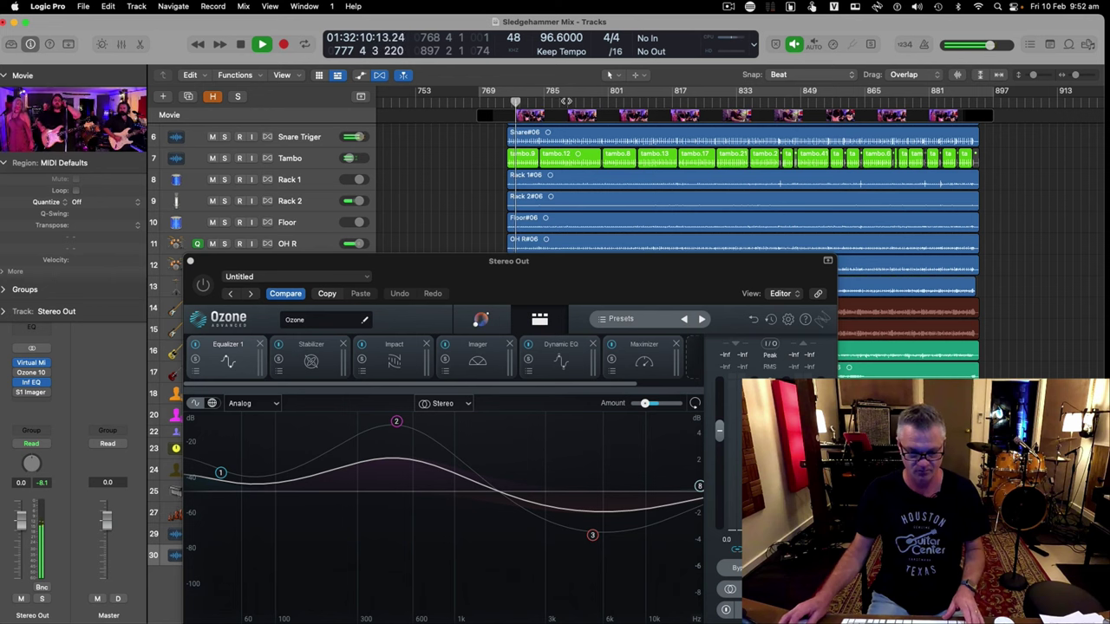
pyautogui.moveTo(510, 103); pyautogui.dragTo(568, 101)
pyautogui.moveTo(449, 261); pyautogui.dragTo(360, 62)
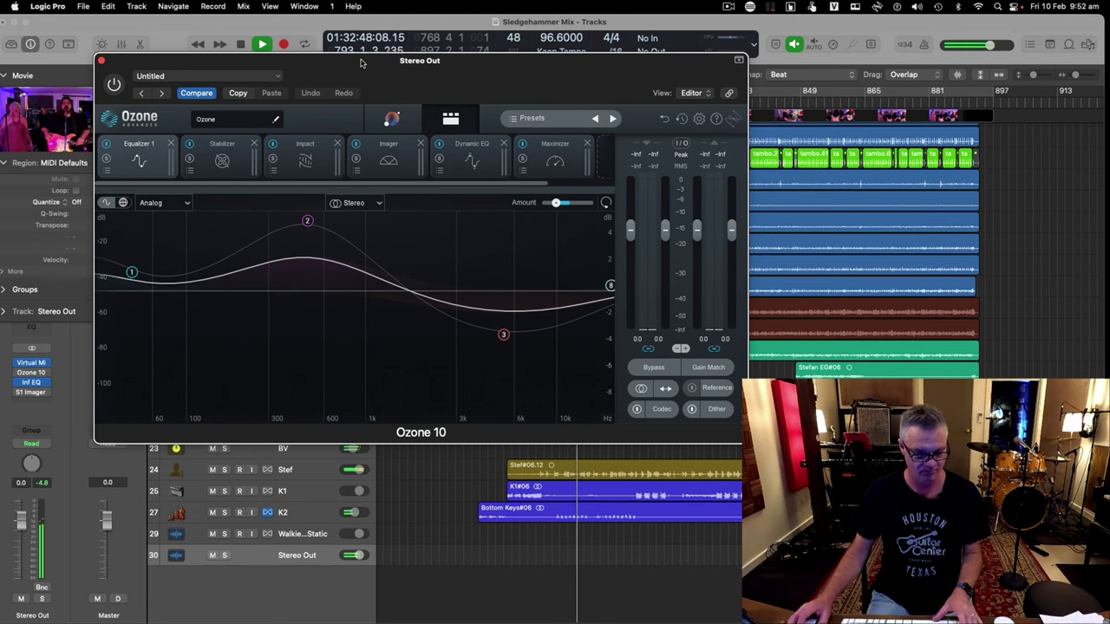
pyautogui.press('space')
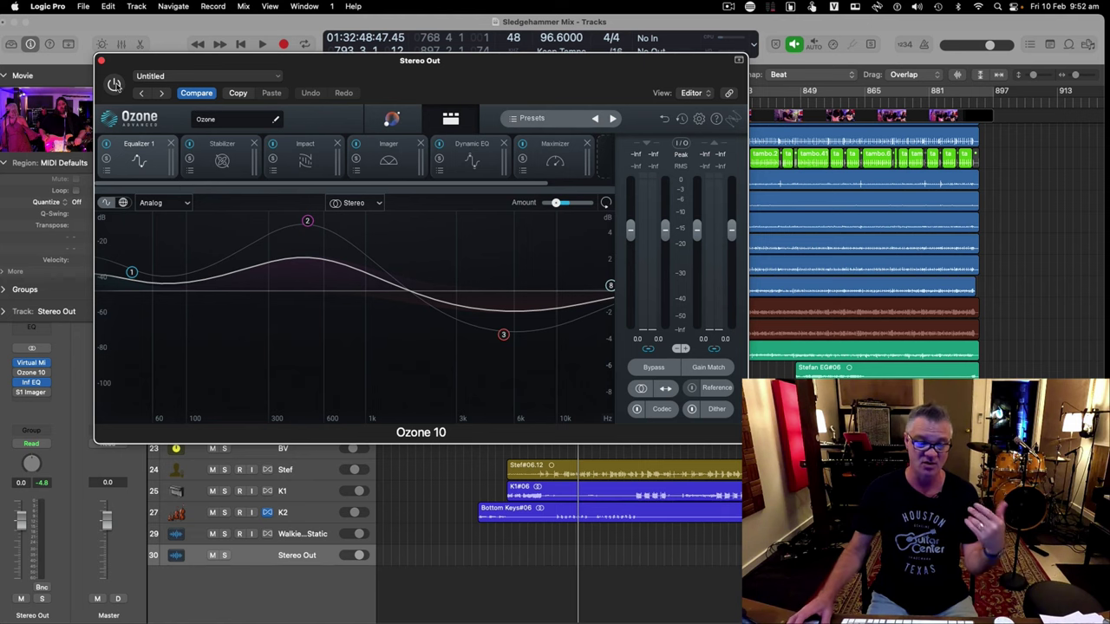
# Switch Ozone 10 back on, inspect the Virtual Mix Rack plug-in on Stereo Out and close it
pyautogui.click(115, 84)
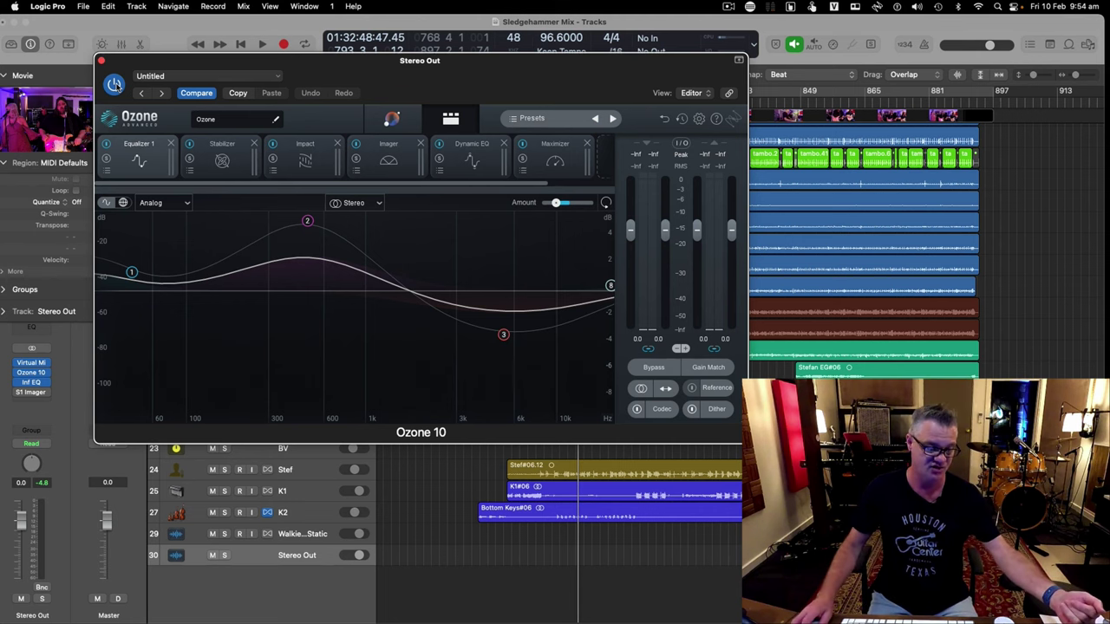
pyautogui.click(31, 364)
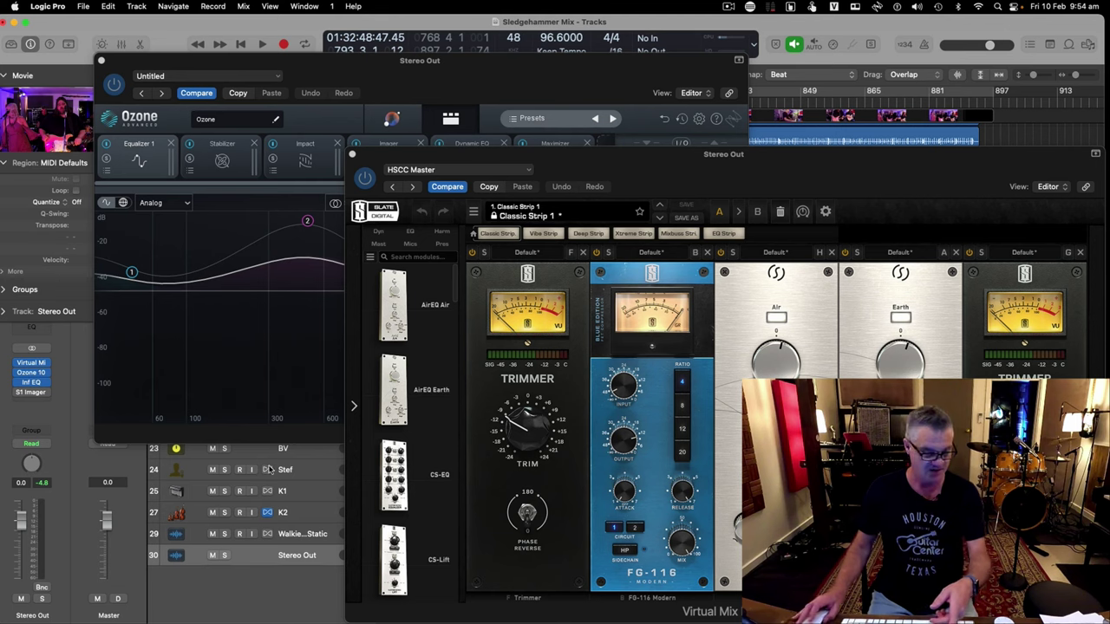
pyautogui.click(352, 155)
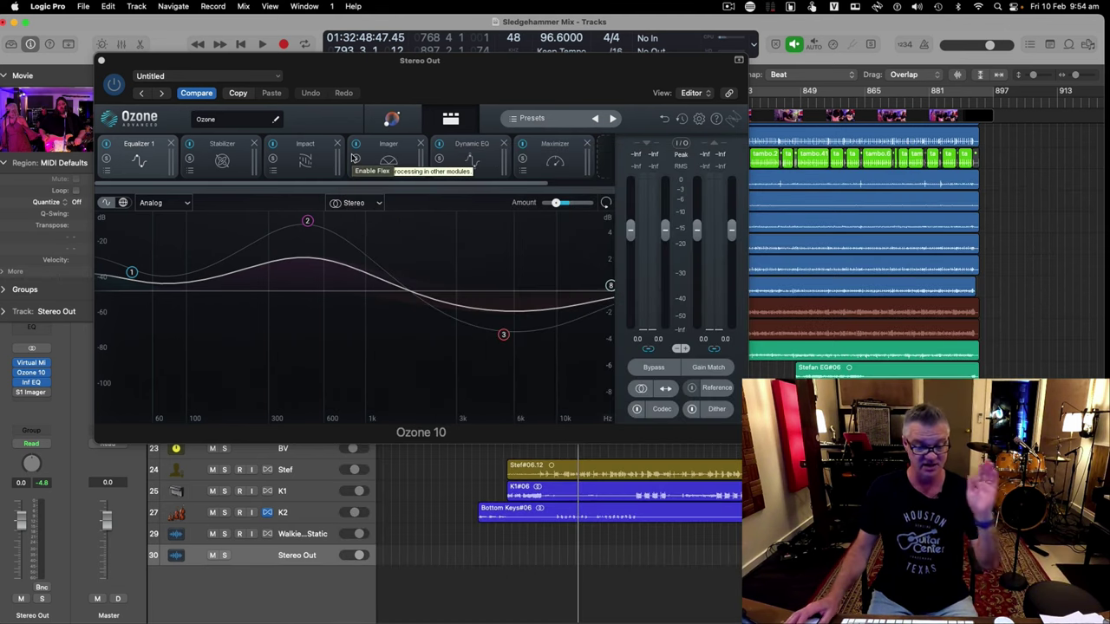
# Enable Gain Match in Ozone 10 with the plug-in switched on, and move its window clear of the timeline ruler
pyautogui.click(118, 86)
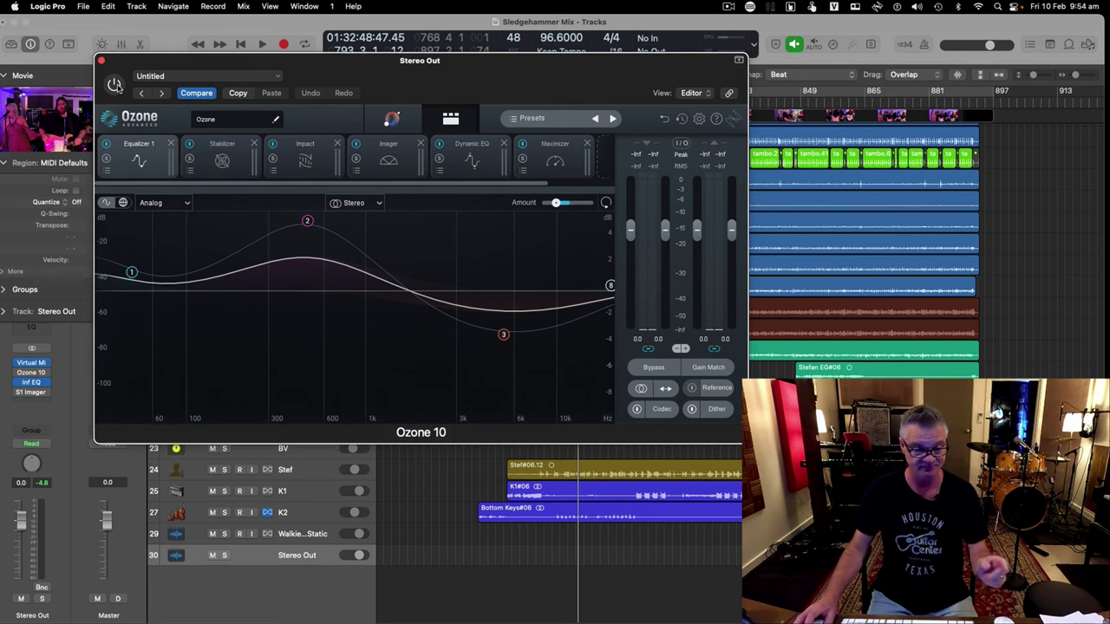
pyautogui.click(709, 369)
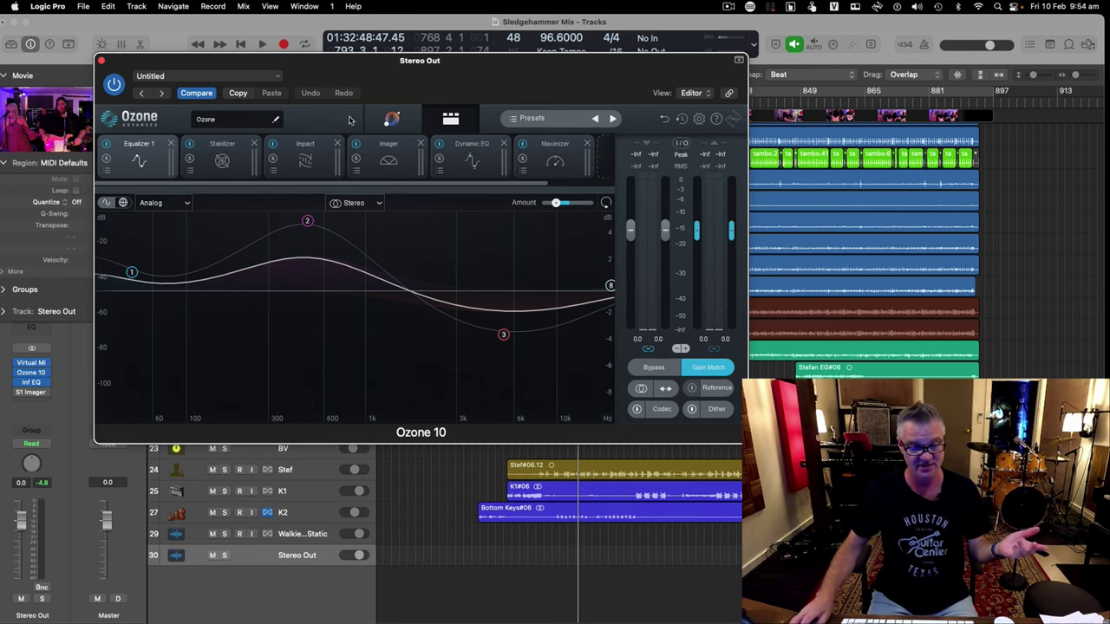
pyautogui.moveTo(354, 71); pyautogui.dragTo(293, 137)
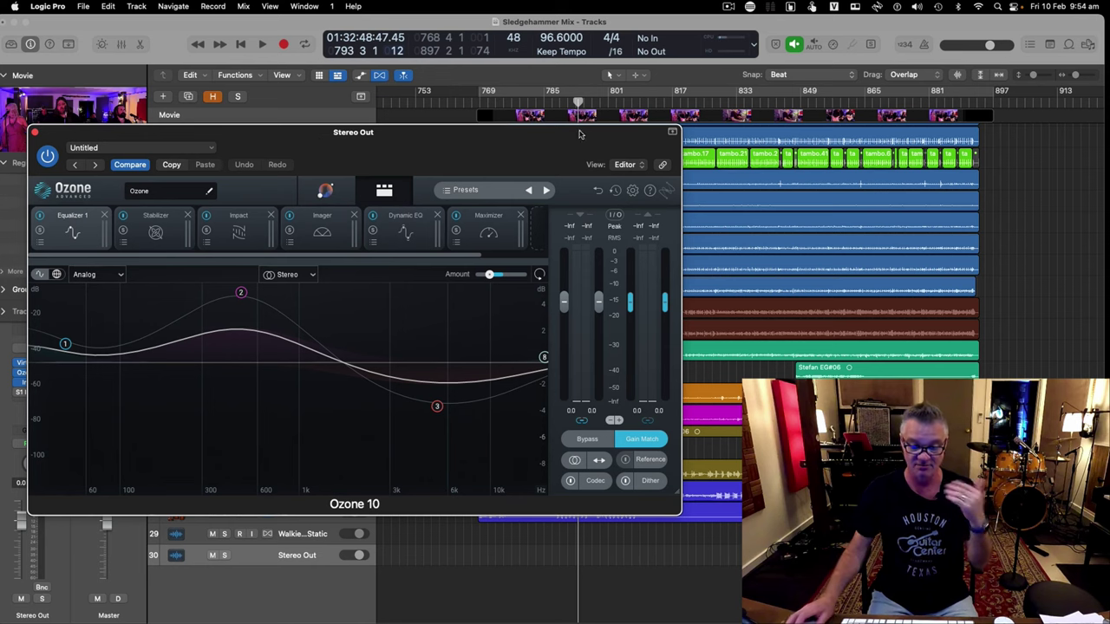
pyautogui.moveTo(536, 140); pyautogui.dragTo(630, 317)
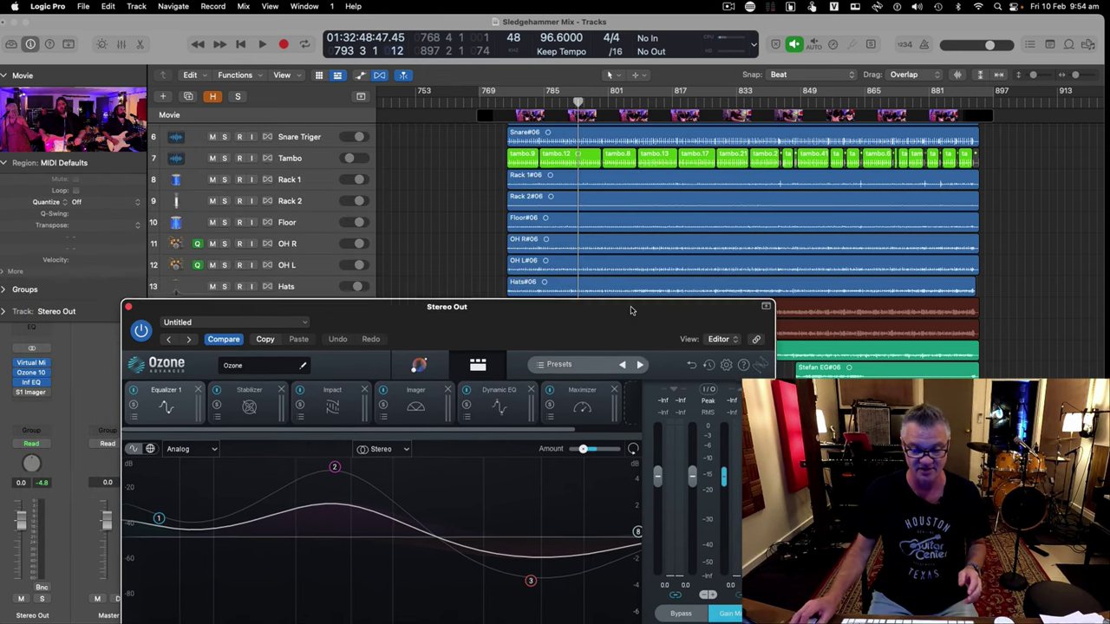
# Place the playhead at bar 776, advance it to bar 789 and listen to the gain-matched mix through Ozone 10
pyautogui.click(507, 105)
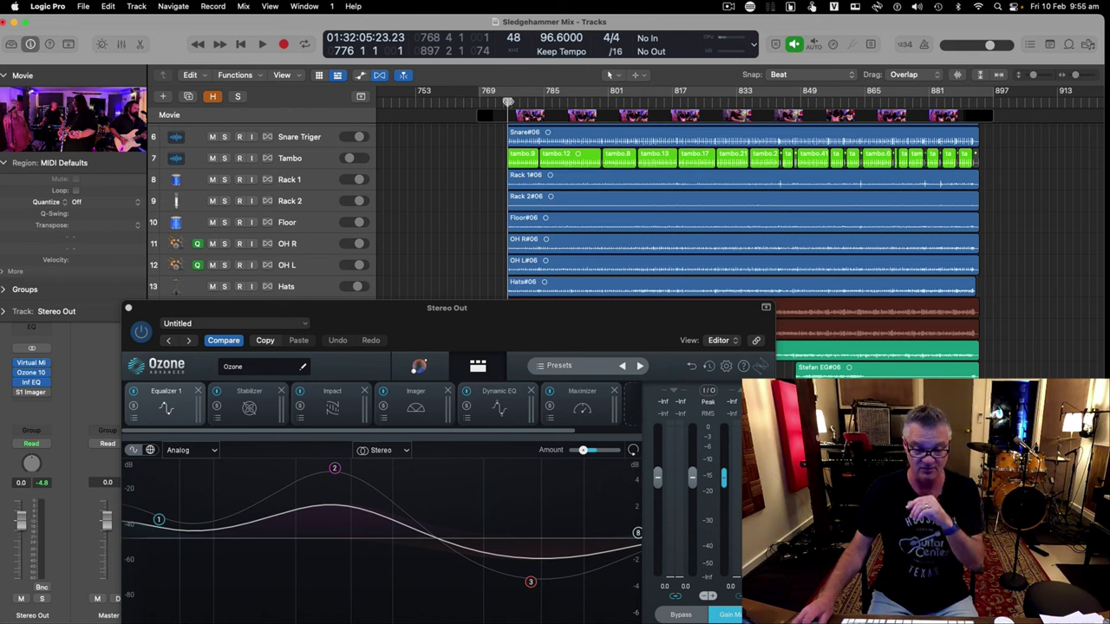
pyautogui.press('space')
pyautogui.press('space')
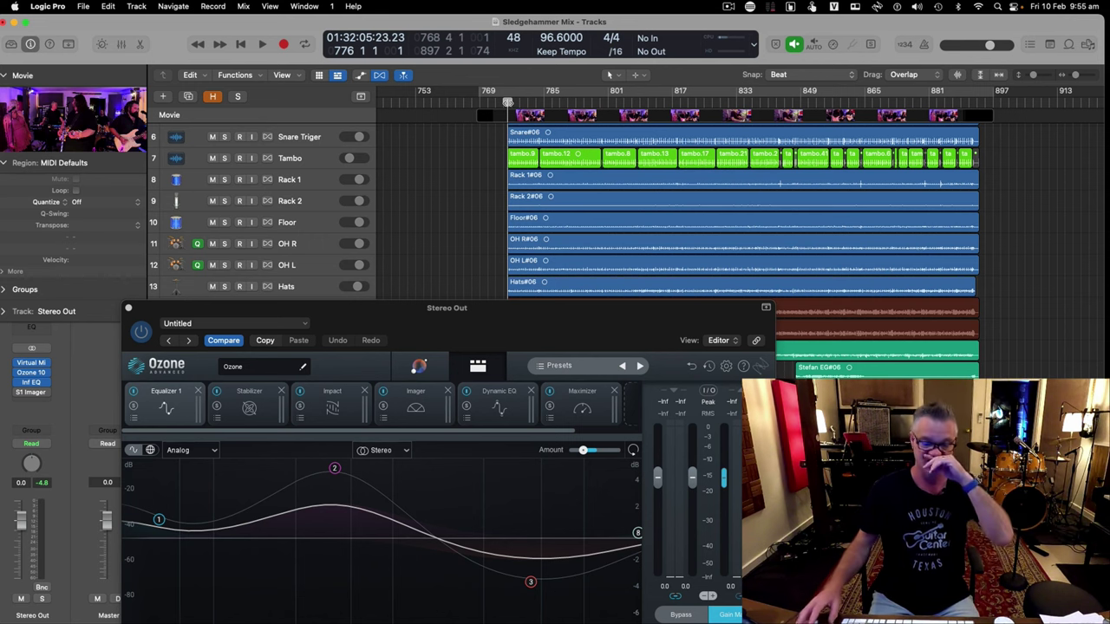
pyautogui.scroll(2, 742, 208)
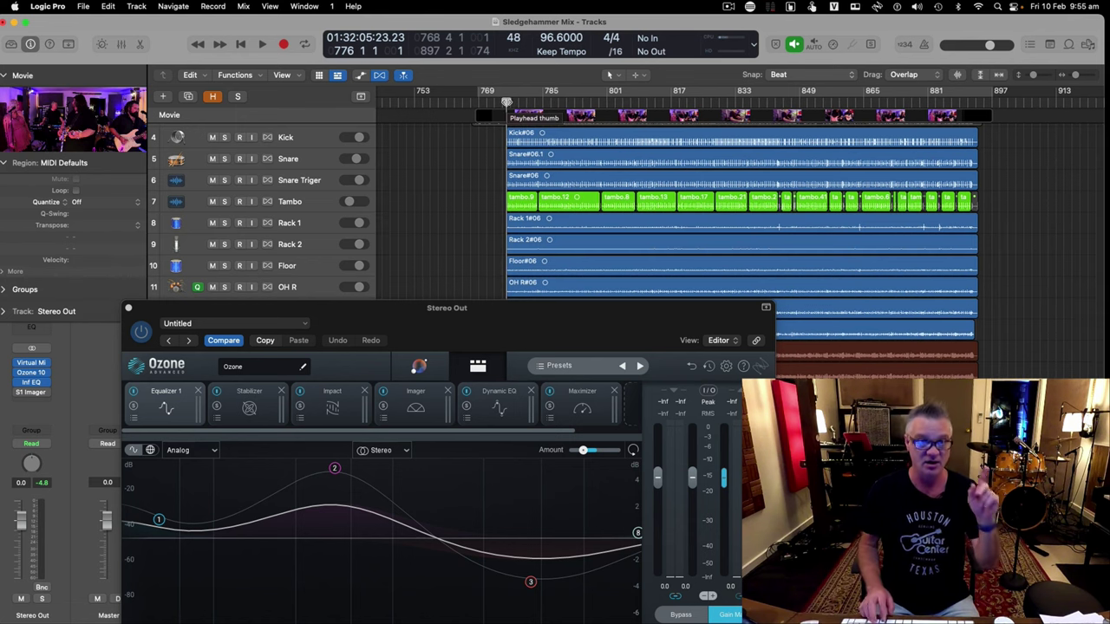
pyautogui.press('.')
pyautogui.press('.')
pyautogui.press('.')
pyautogui.press('.')
pyautogui.press('.')
pyautogui.press('.')
pyautogui.press('.')
pyautogui.press('.')
pyautogui.press('.')
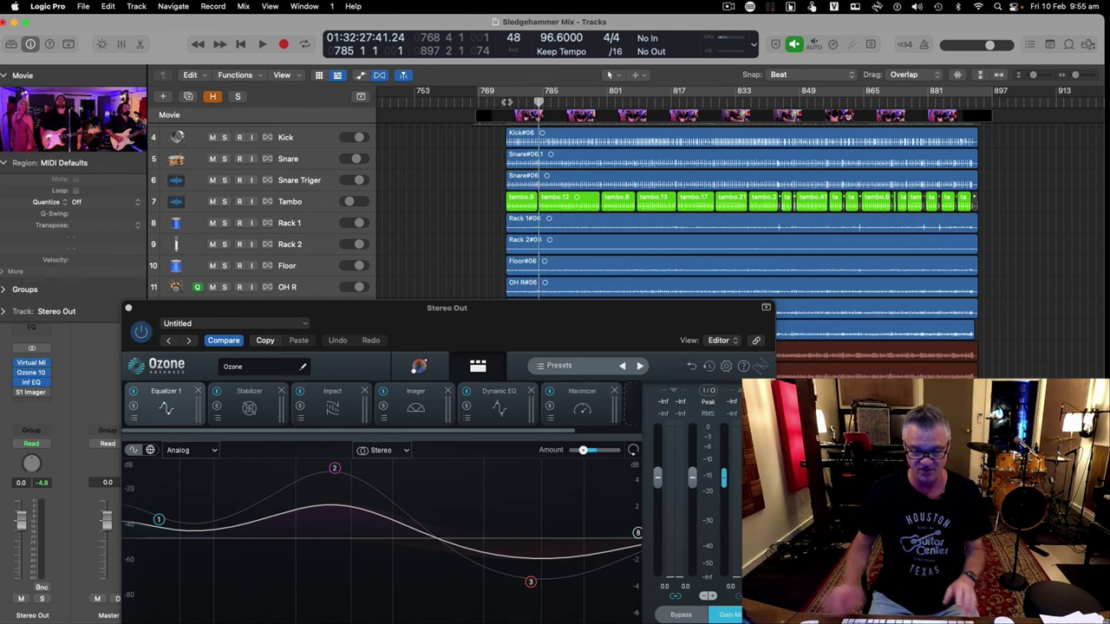
pyautogui.press('.')
pyautogui.press('.')
pyautogui.press('.')
pyautogui.press('.')
pyautogui.press('space')
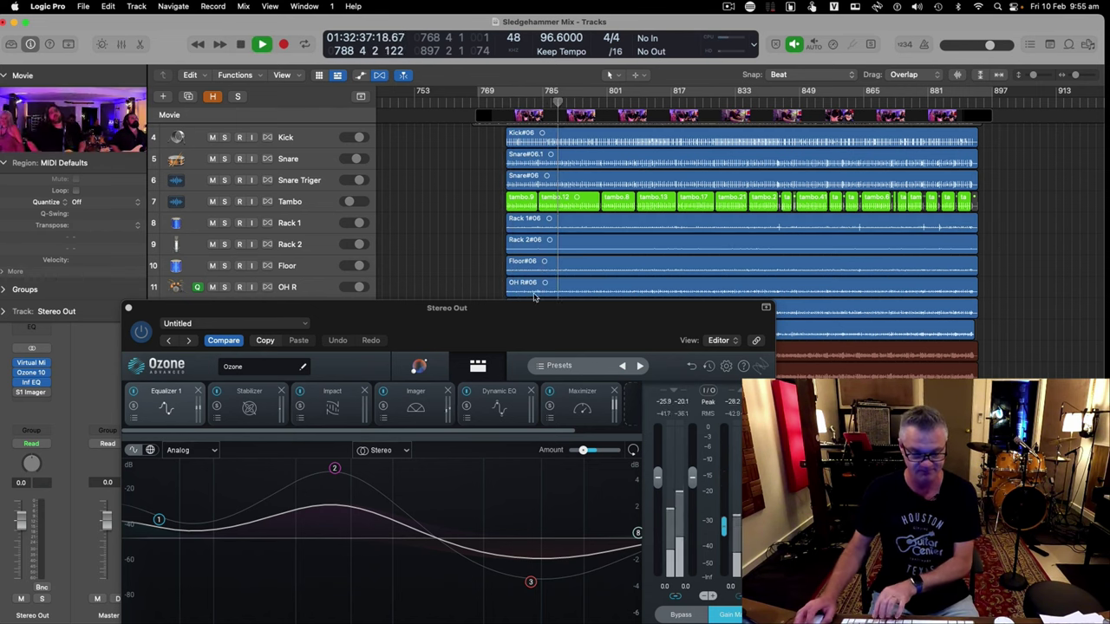
pyautogui.moveTo(491, 301); pyautogui.dragTo(512, 144)
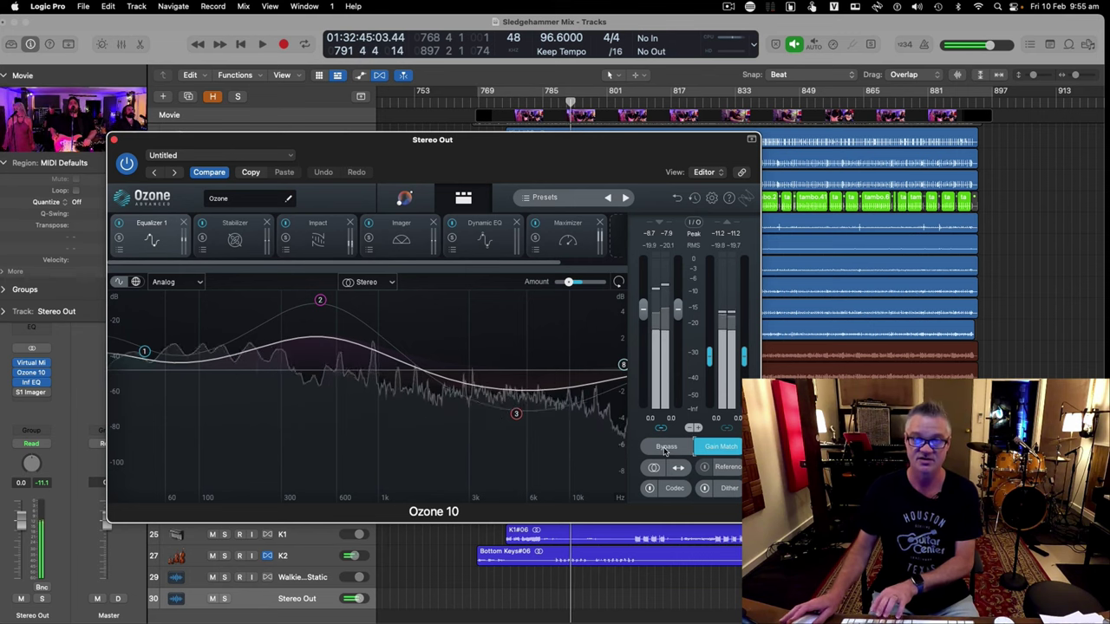
pyautogui.press('space')
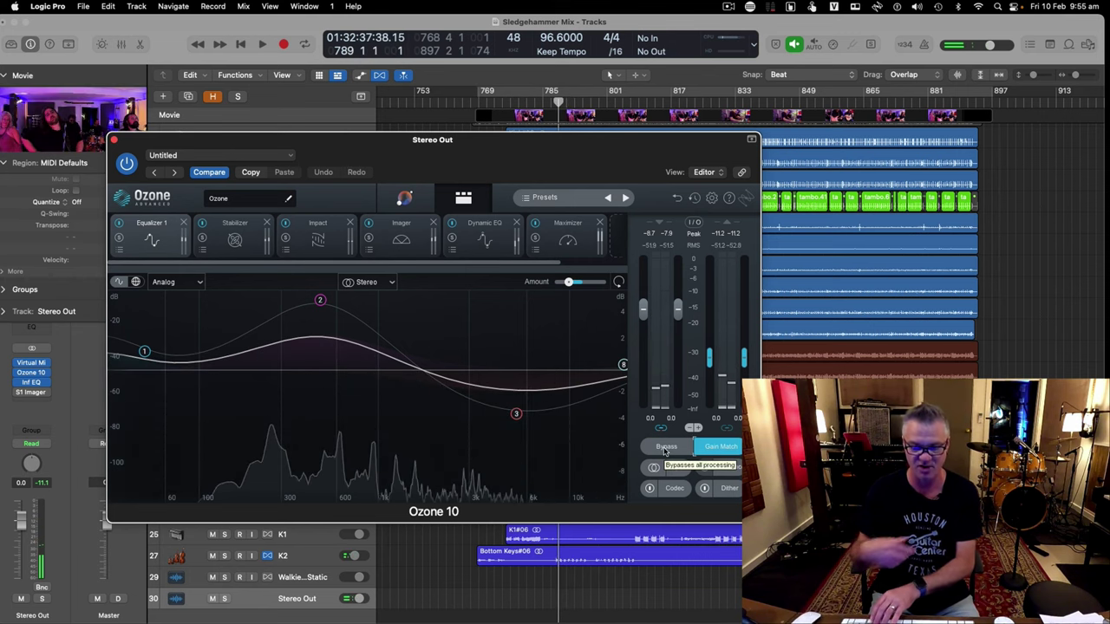
# Return to bar 788 and play the mix with Ozone's Bypass on, switching Bypass off during playback to compare
pyautogui.press(',')
pyautogui.click(665, 447)
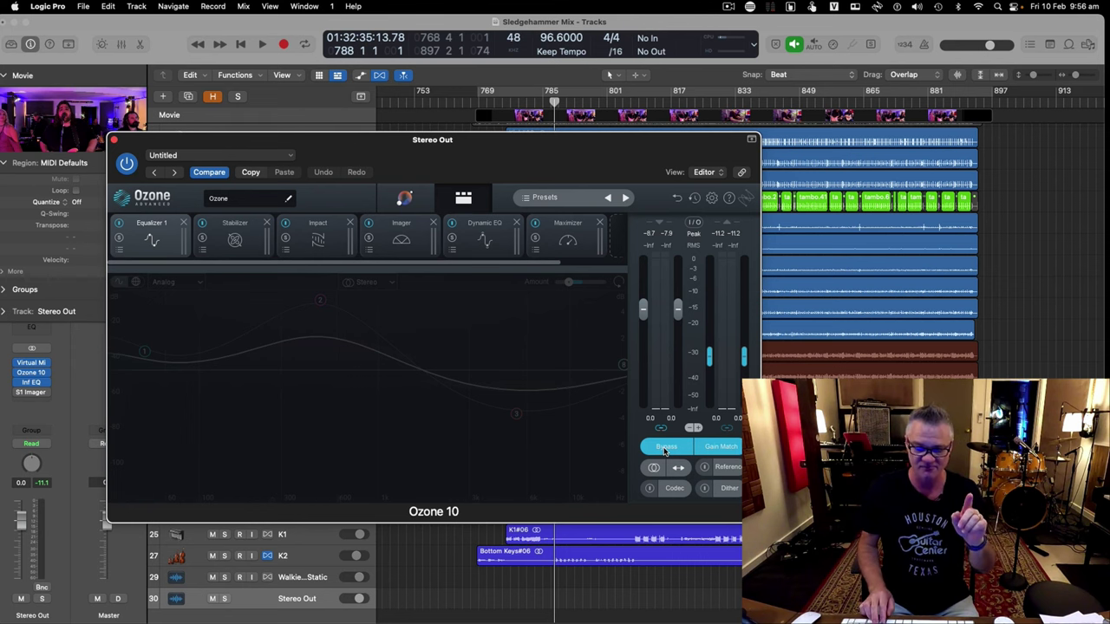
pyautogui.press('space')
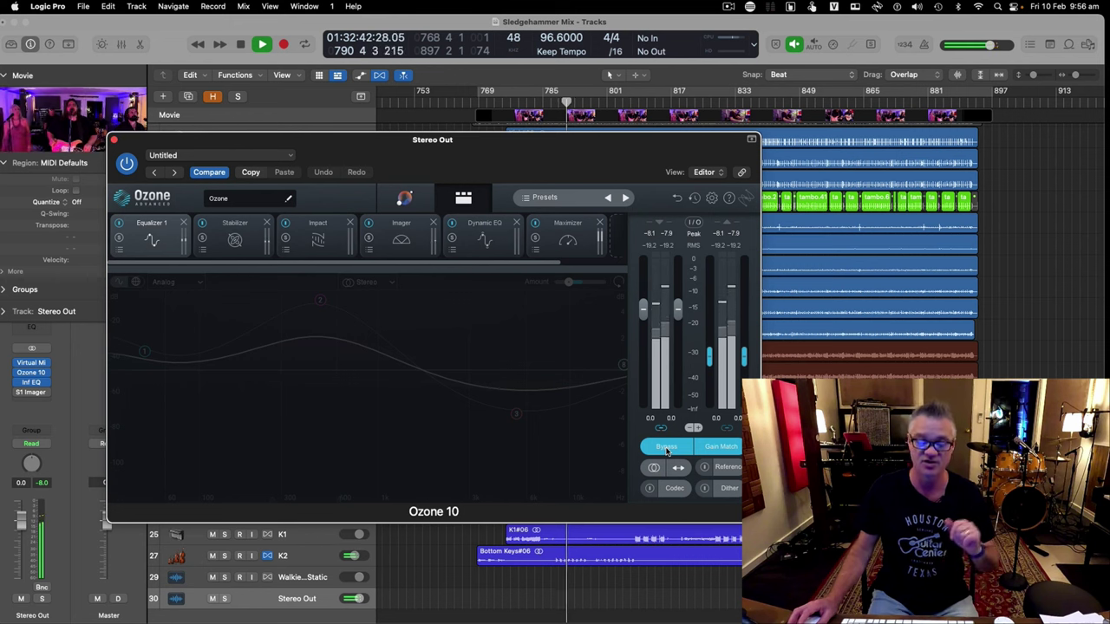
pyautogui.click(666, 449)
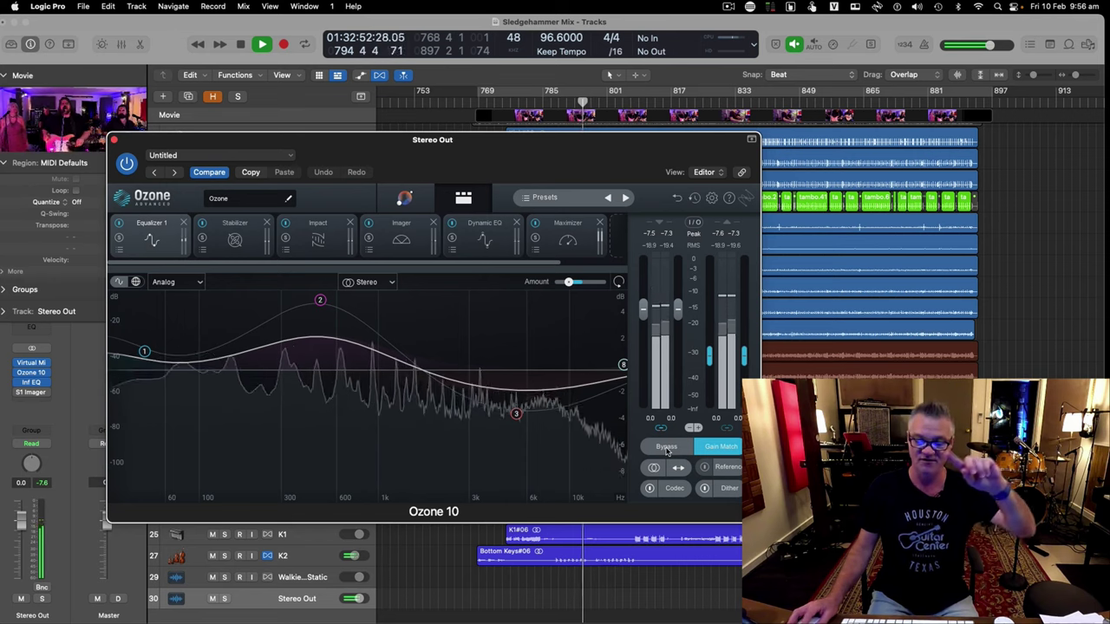
# Switch Ozone's Bypass on and off again during playback to compare the mix, and stop the playback
pyautogui.click(666, 447)
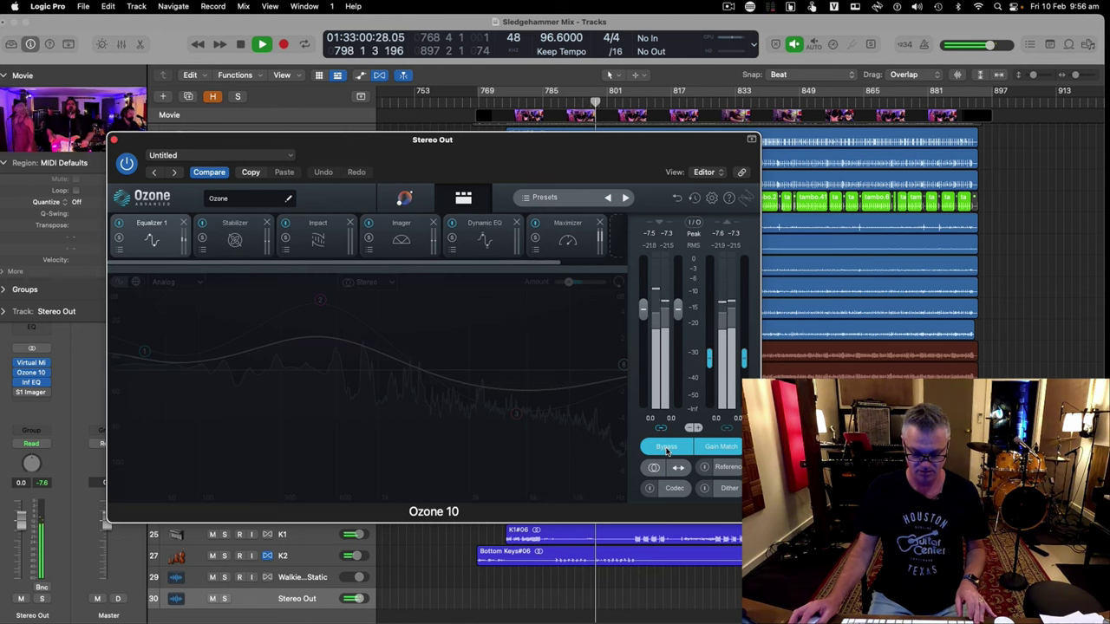
pyautogui.click(666, 447)
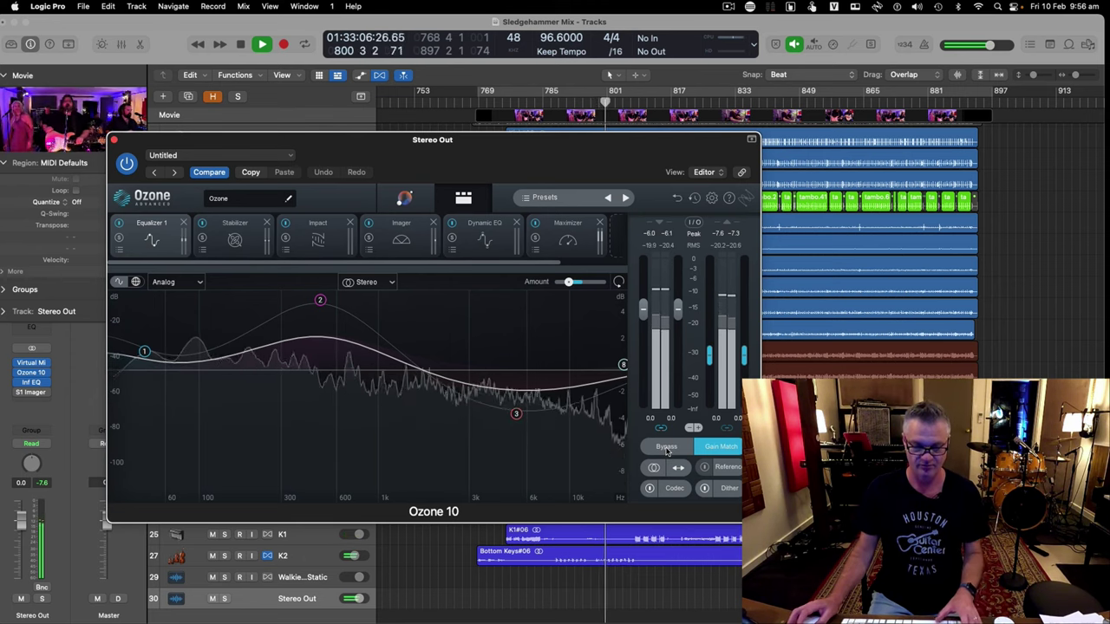
pyautogui.press('space')
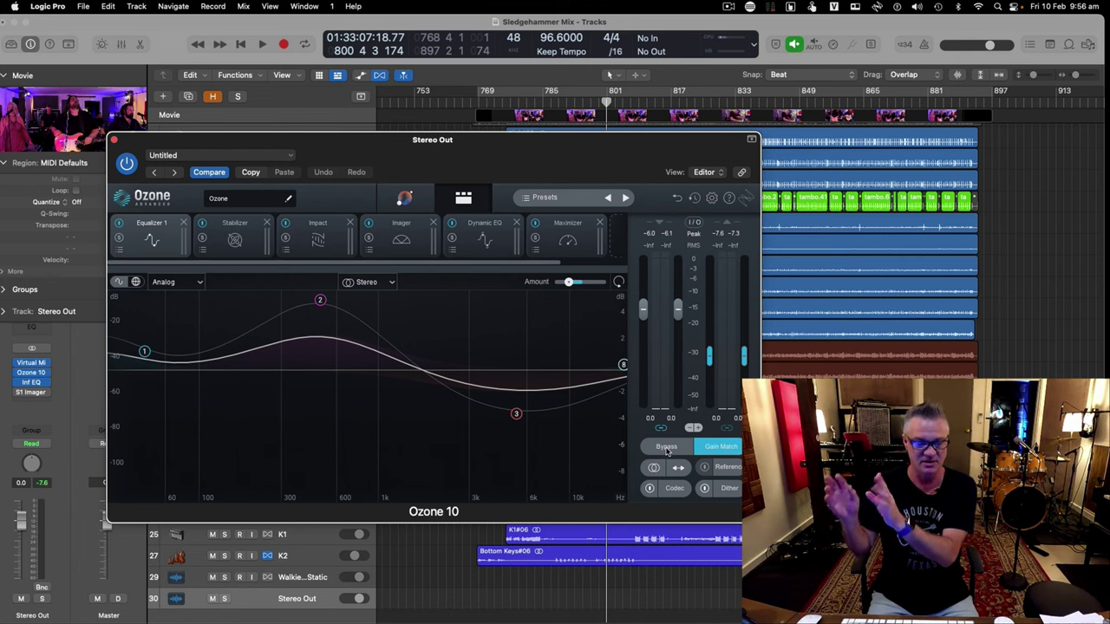
# Review the settings of Ozone's Dynamic EQ, Equalizer 1, Stabilizer, Impact and Imager modules
pyautogui.click(485, 240)
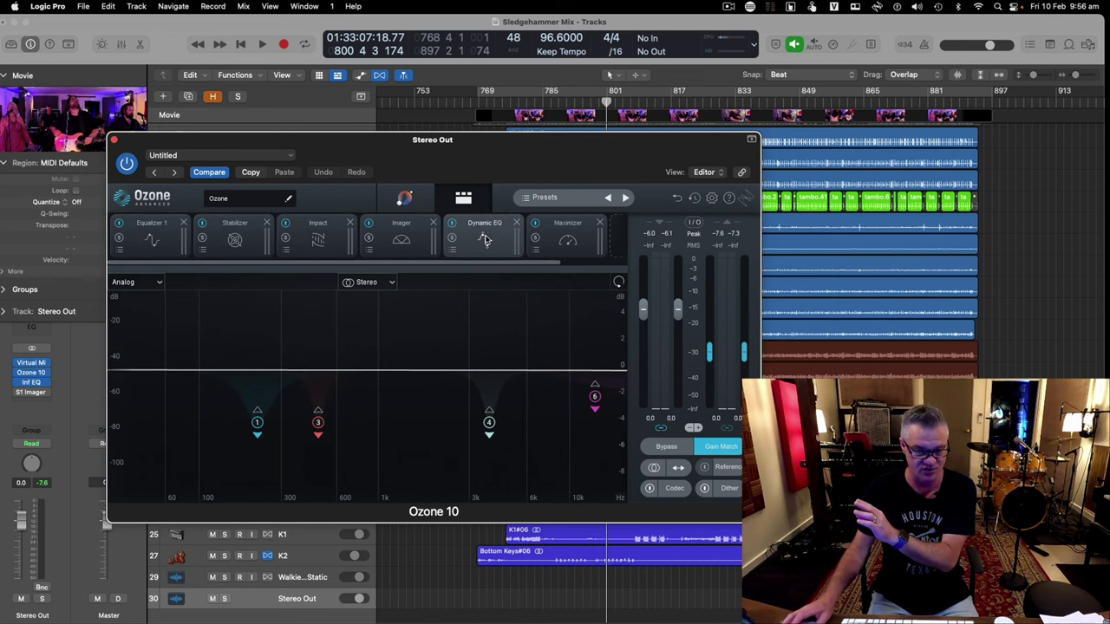
pyautogui.click(187, 241)
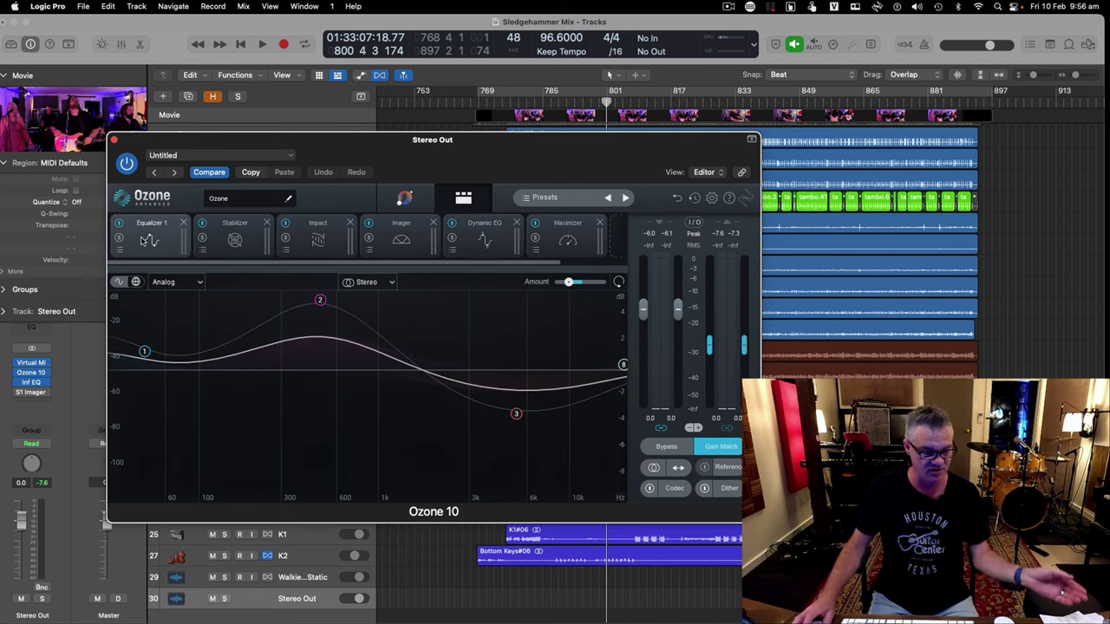
pyautogui.click(234, 233)
pyautogui.click(319, 233)
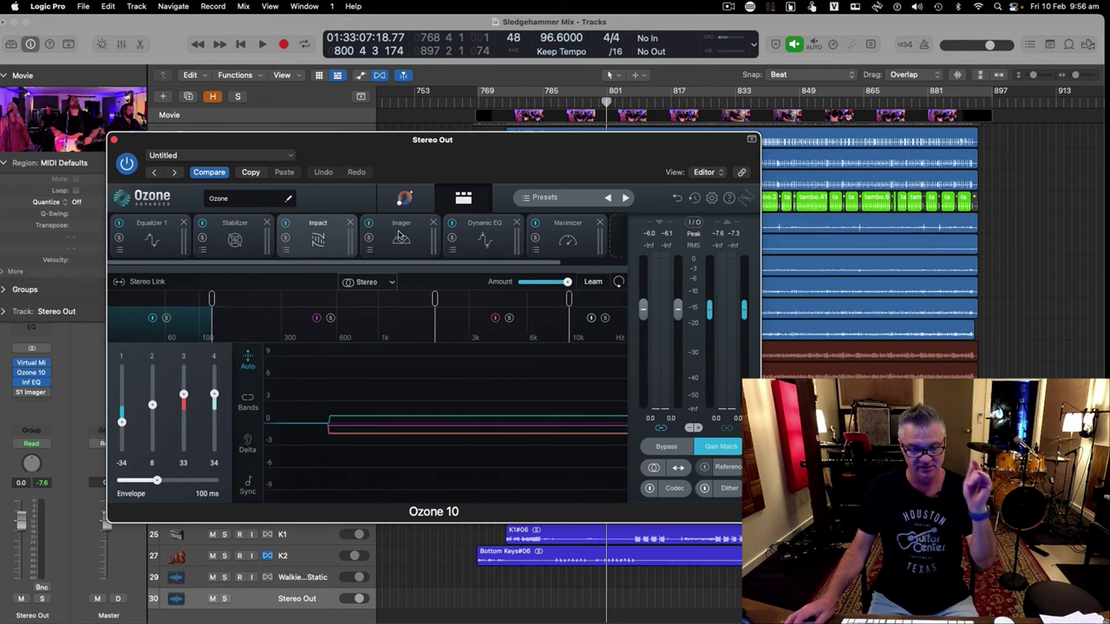
pyautogui.click(402, 236)
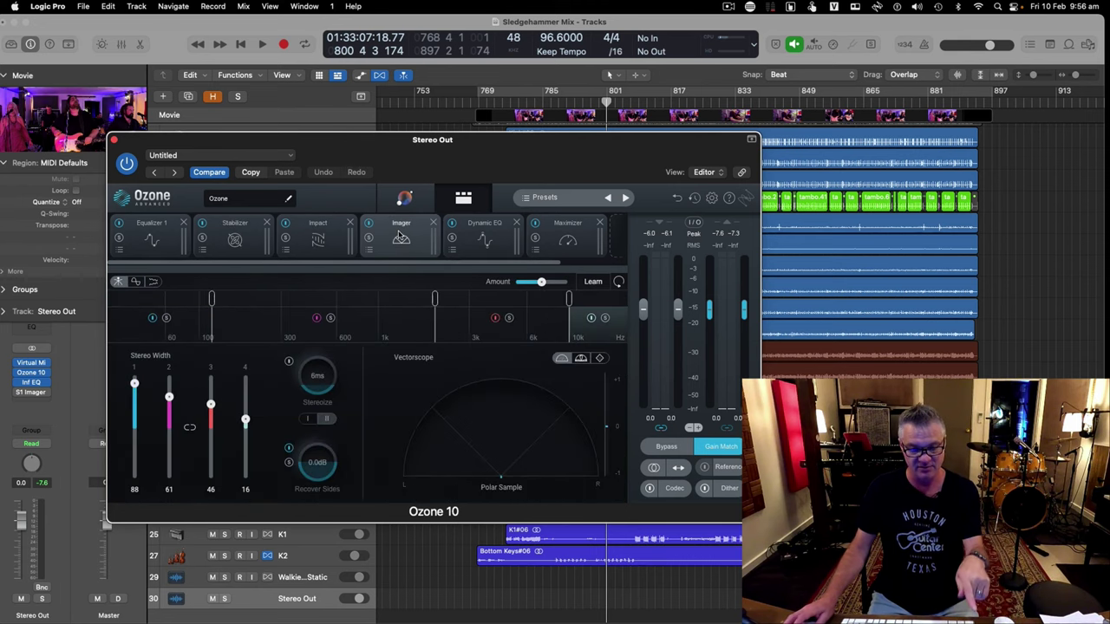
pyautogui.click(488, 239)
pyautogui.click(401, 236)
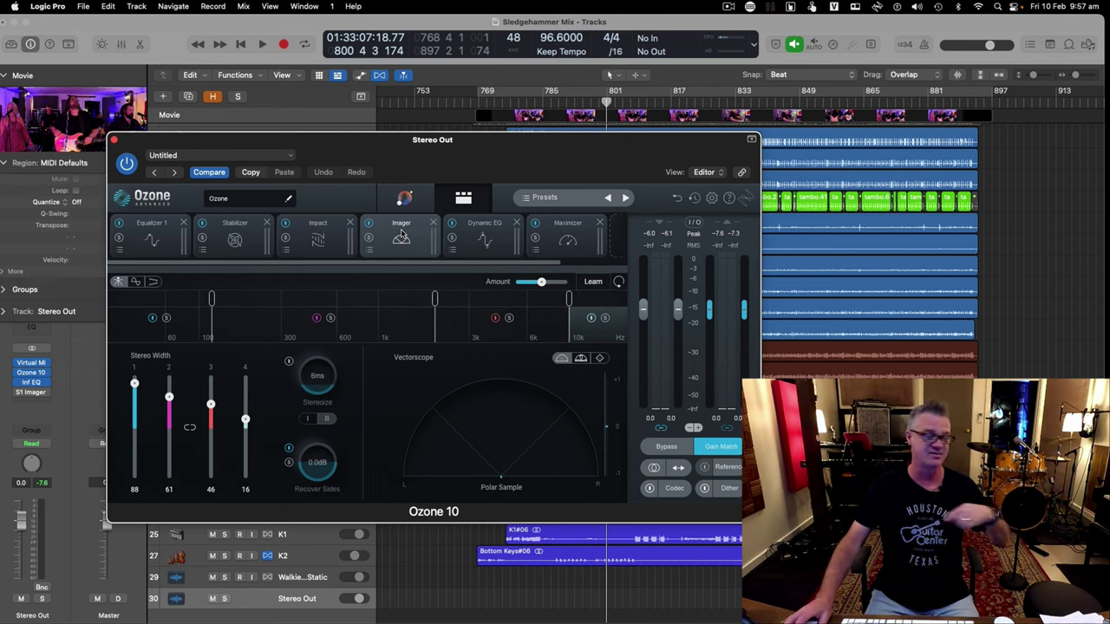
# Audition band 4 of Ozone's Dynamic EQ by toggling its solo during playback, leaving the band unsoloed
pyautogui.click(484, 240)
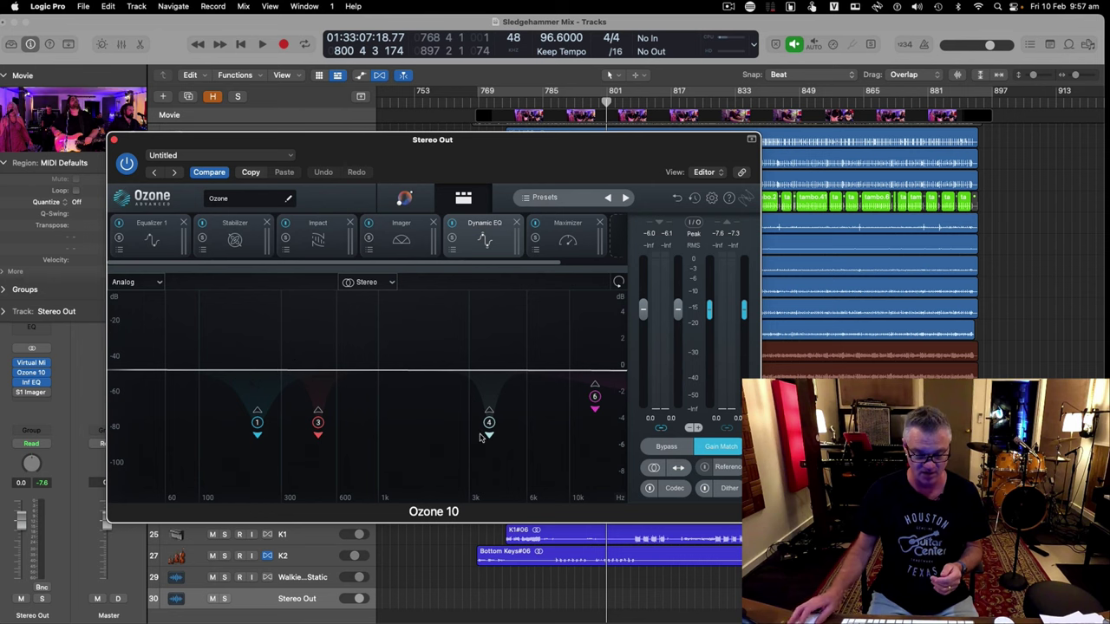
pyautogui.click(489, 423)
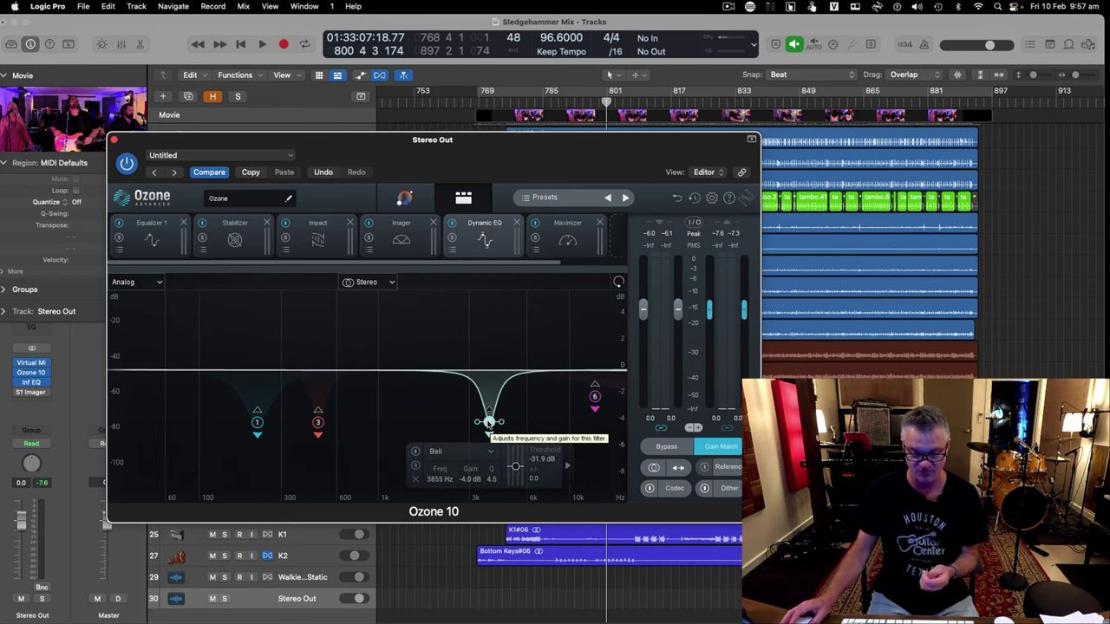
pyautogui.click(415, 468)
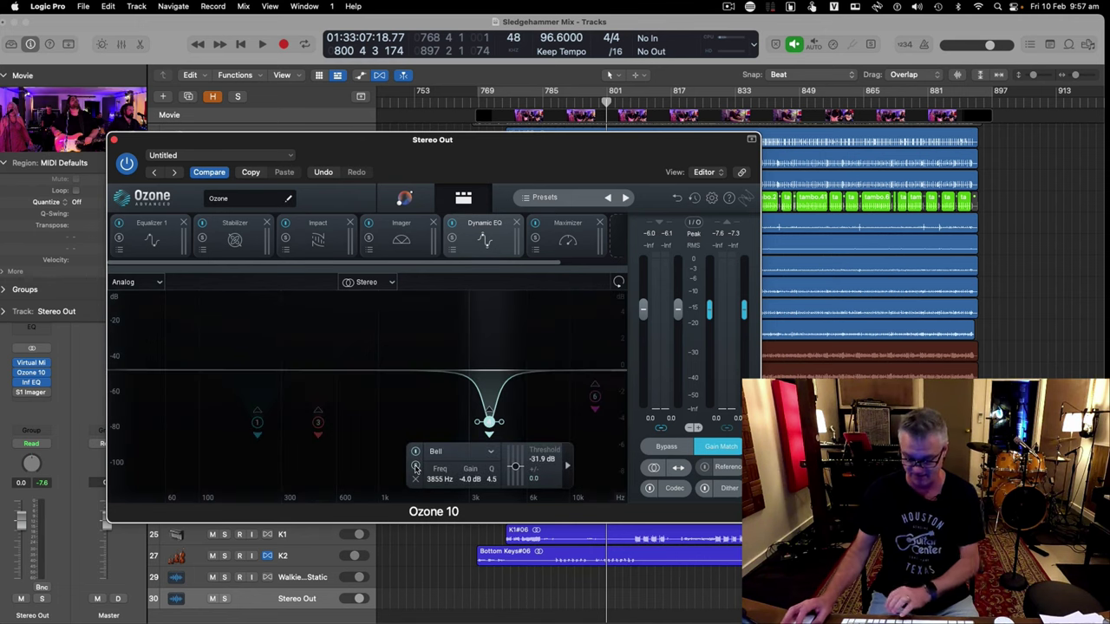
pyautogui.press('space')
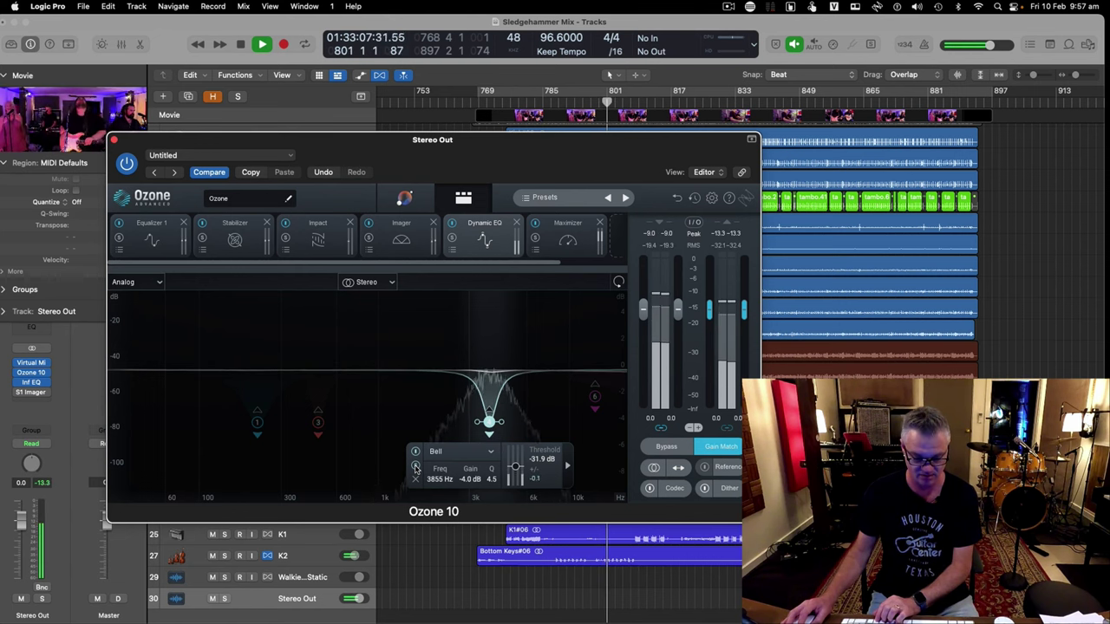
pyautogui.click(415, 468)
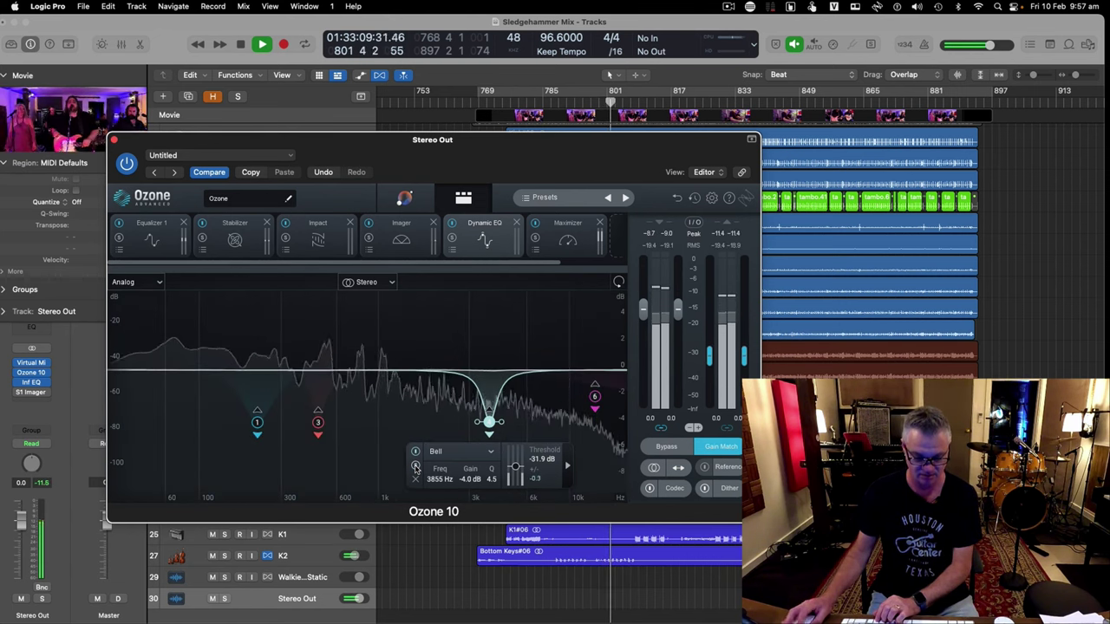
pyautogui.click(415, 468)
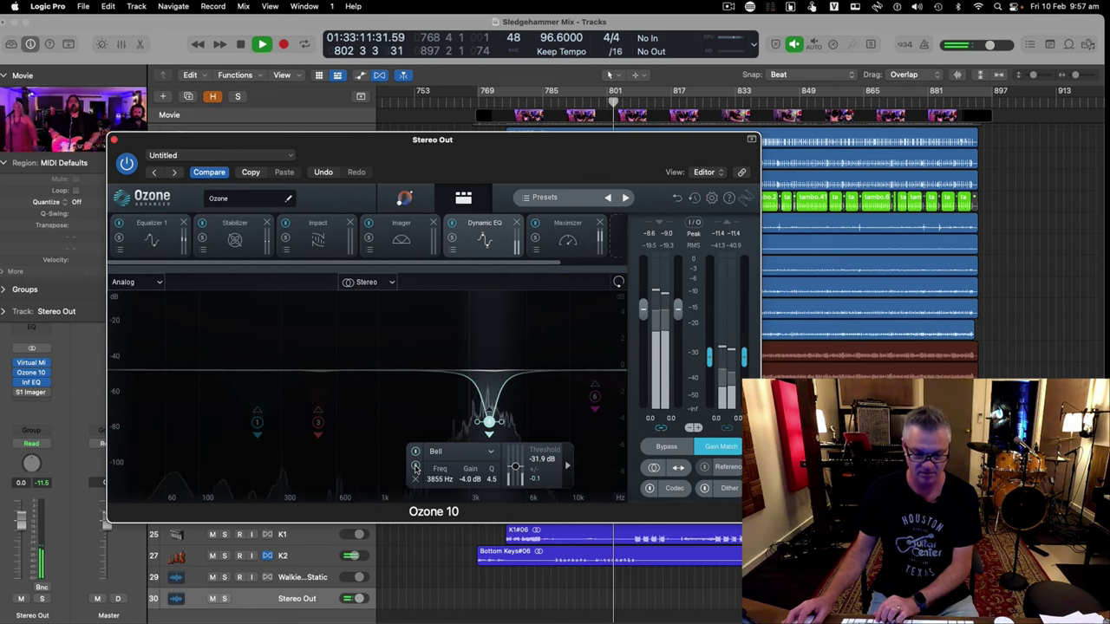
pyautogui.click(415, 468)
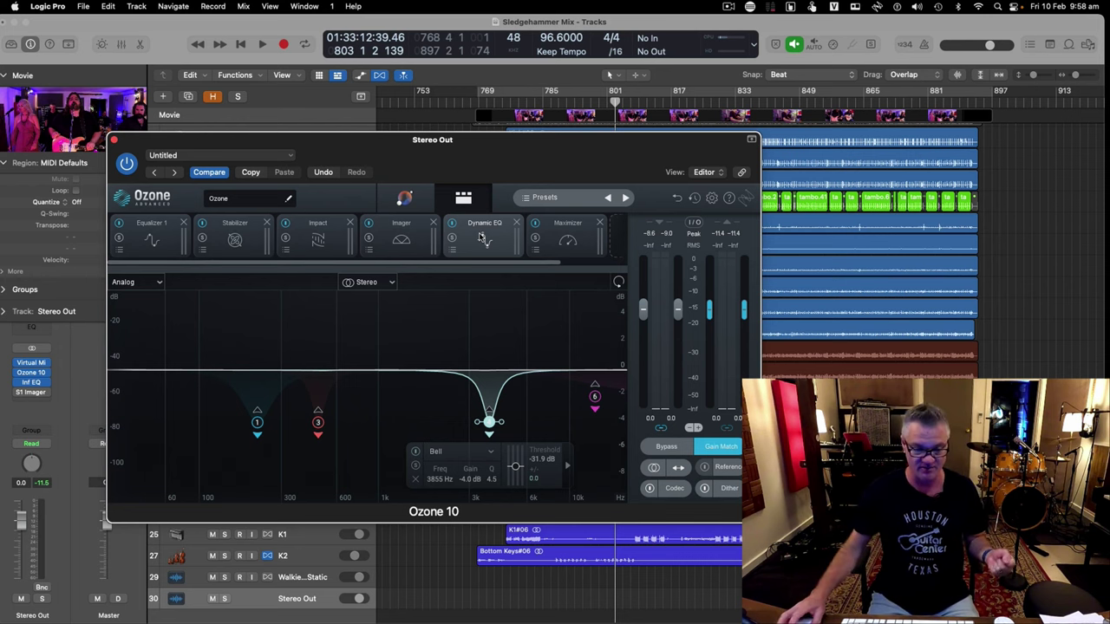
# Show Ozone's Maximizer module, disable Gain Match and play the mix at its full mastered level
pyautogui.click(569, 240)
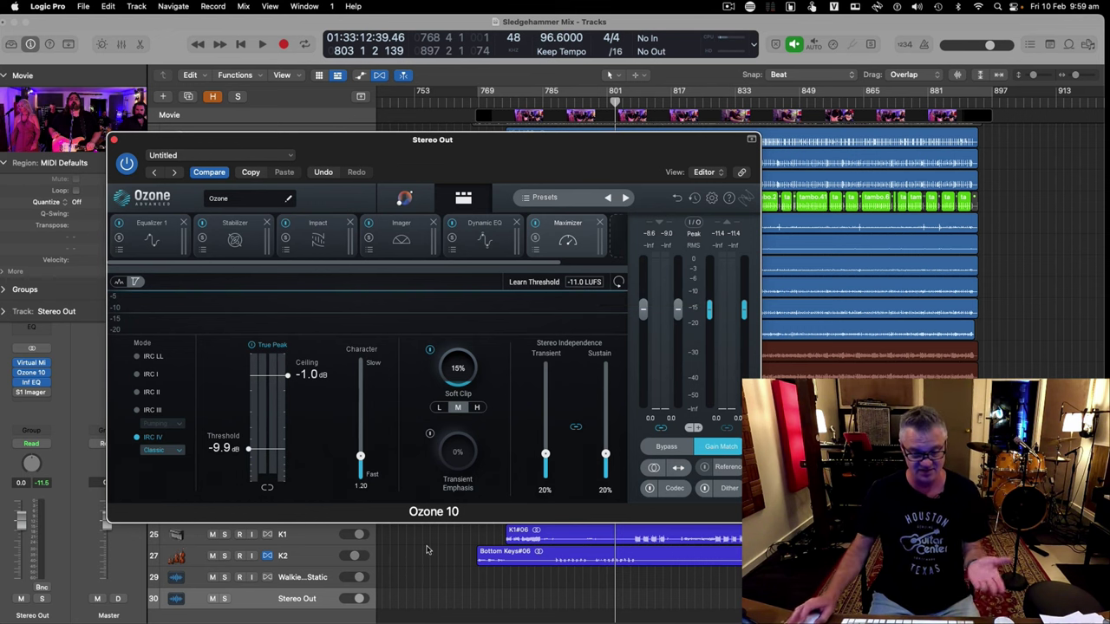
pyautogui.click(717, 448)
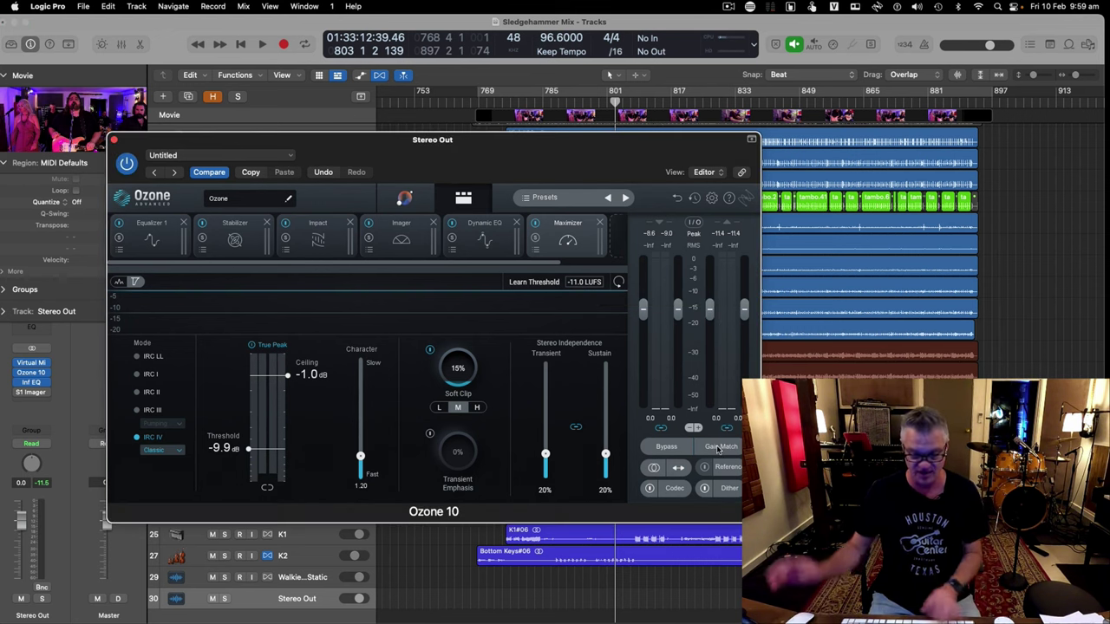
pyautogui.press('space')
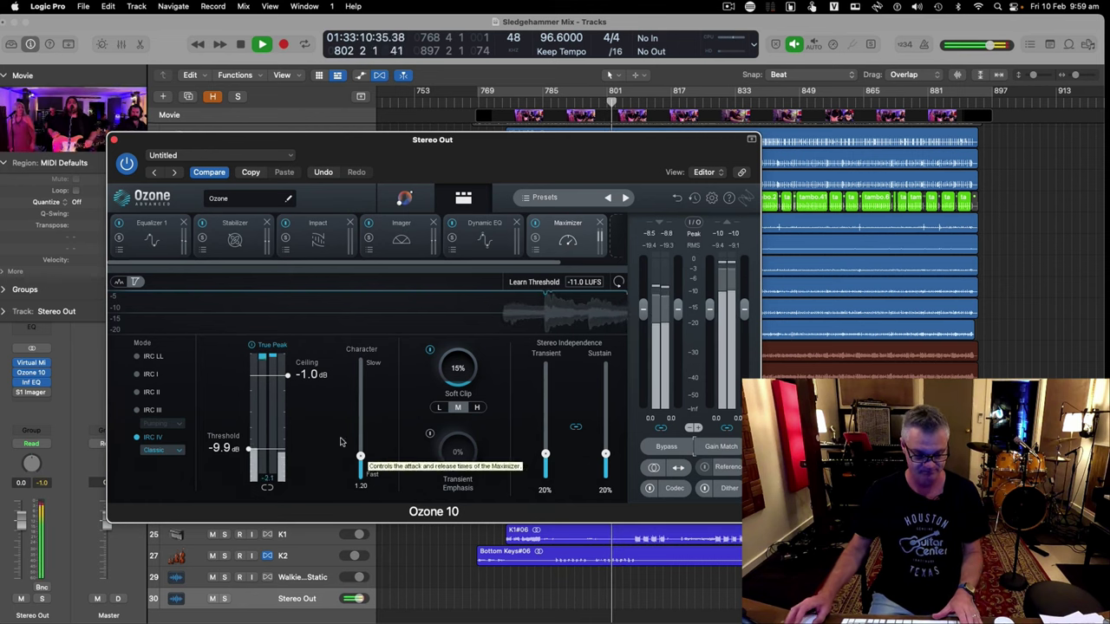
# Try Maximizer thresholds of -9.1, -10.8 and -11.8 dB, and settle on -10.0 dB
pyautogui.moveTo(248, 451)
pyautogui.mouseDown()
pyautogui.moveTo(249, 471)
pyautogui.moveTo(250, 379)
pyautogui.moveTo(250, 486)
pyautogui.moveTo(249, 447)
pyautogui.mouseUp()
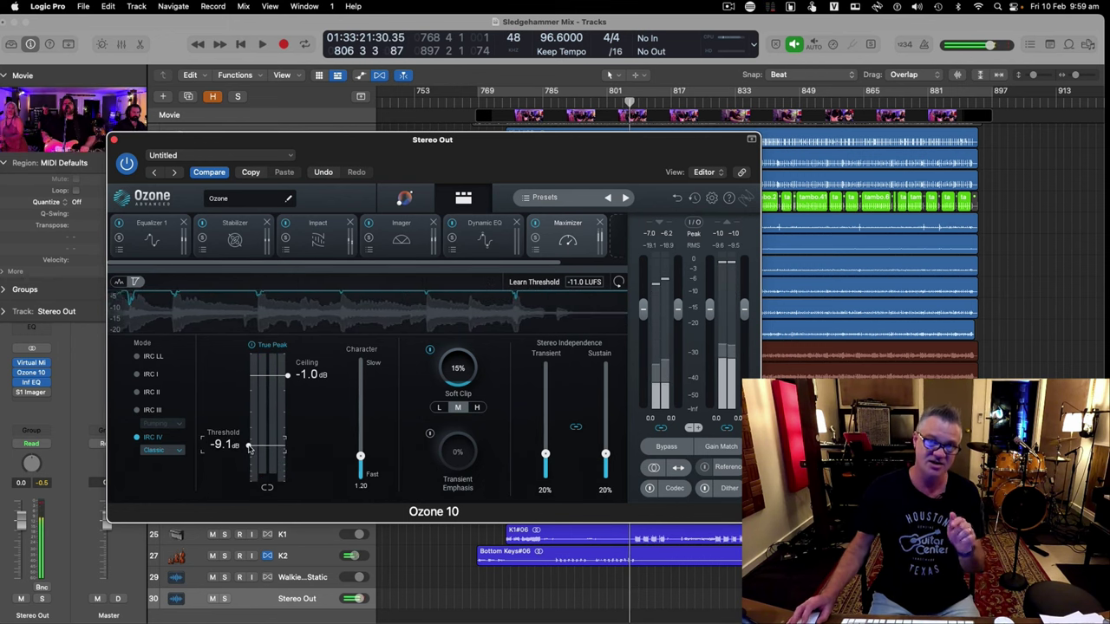
pyautogui.moveTo(249, 446)
pyautogui.mouseDown()
pyautogui.moveTo(247, 475)
pyautogui.moveTo(253, 457)
pyautogui.mouseUp()
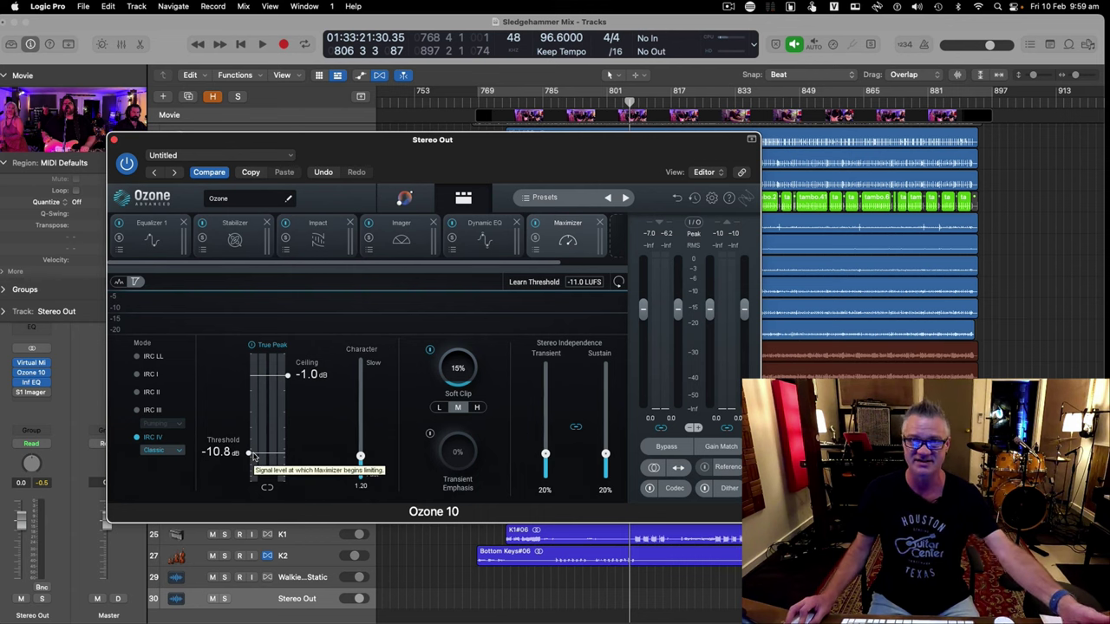
pyautogui.moveTo(253, 456)
pyautogui.mouseDown()
pyautogui.moveTo(255, 395)
pyautogui.moveTo(249, 454)
pyautogui.mouseUp()
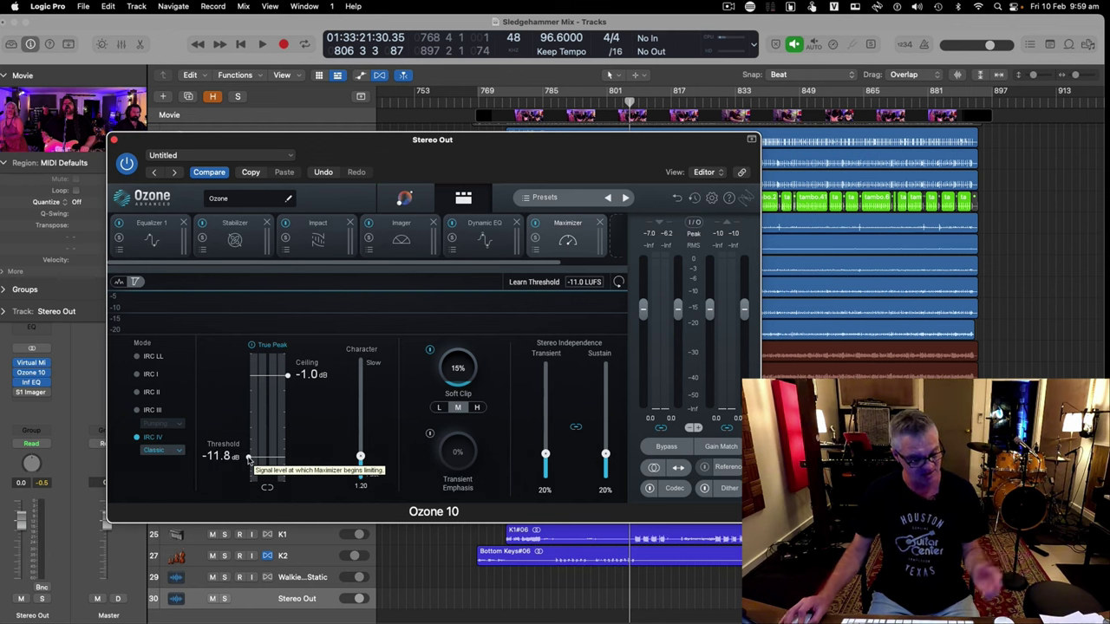
pyautogui.moveTo(249, 458); pyautogui.dragTo(255, 453)
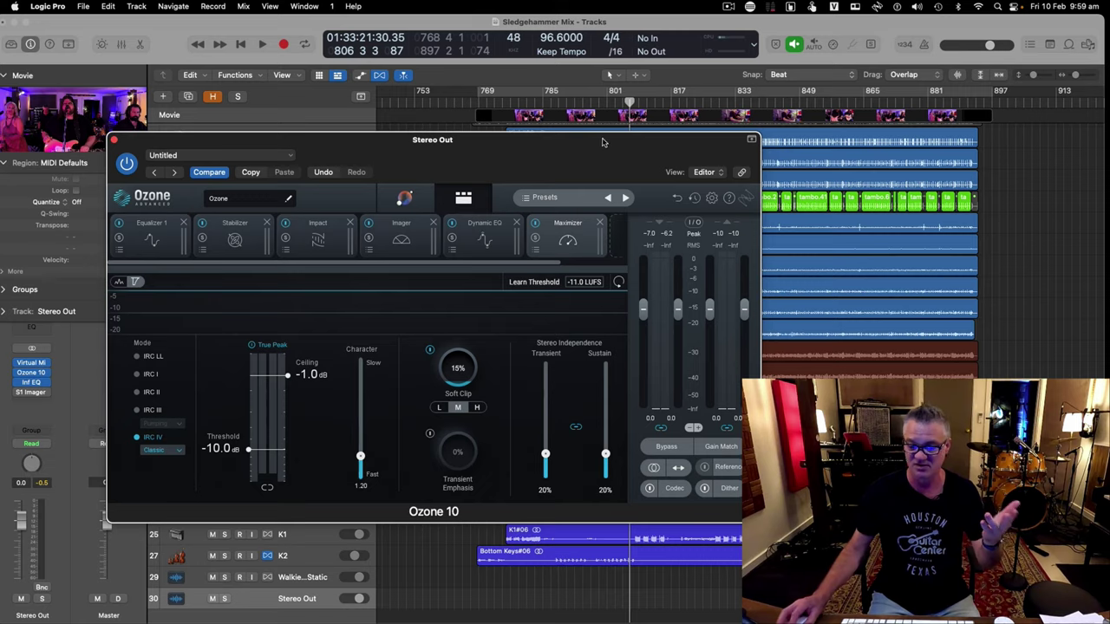
# Move the Ozone window clear of the ruler, play from a few bars before bar 804, stop and close Ozone
pyautogui.moveTo(602, 141); pyautogui.dragTo(645, 237)
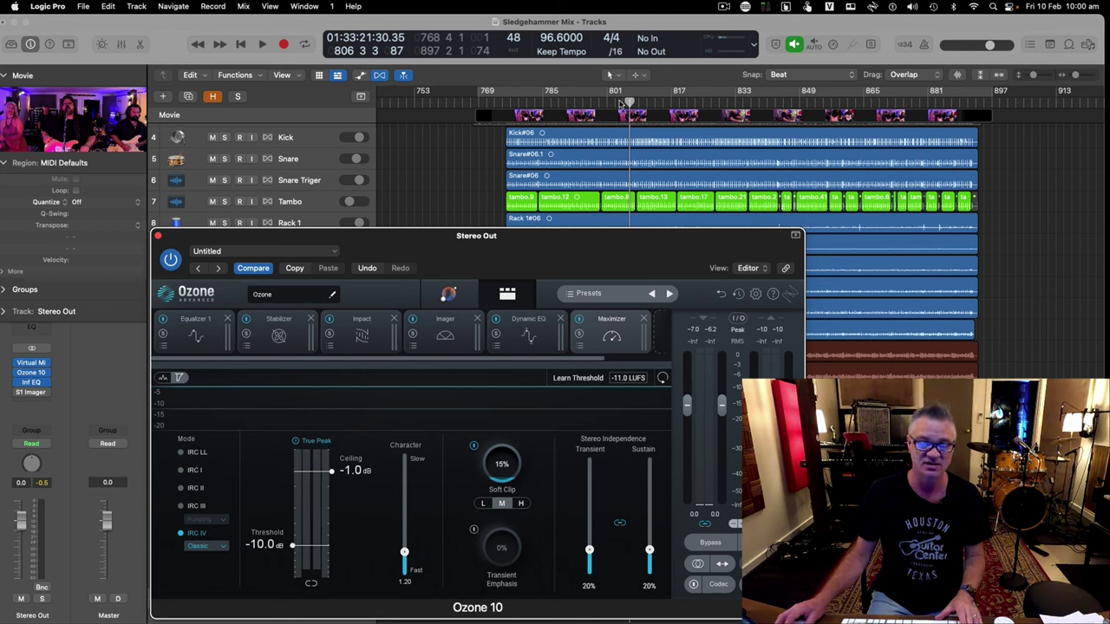
pyautogui.click(619, 104)
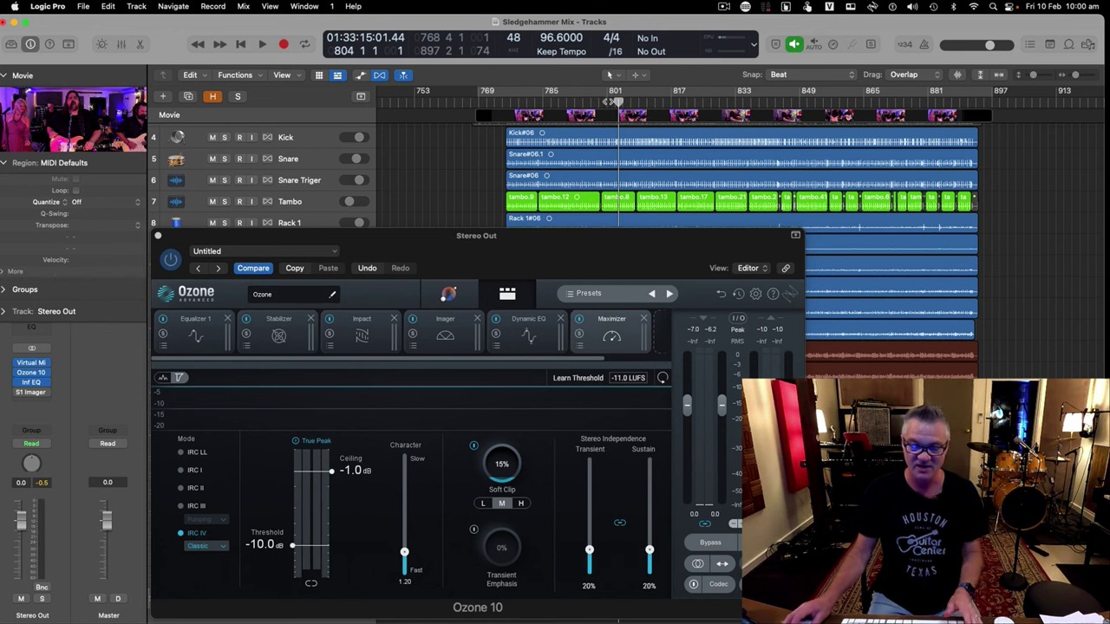
pyautogui.press(',')
pyautogui.press(',')
pyautogui.press(',')
pyautogui.press('space')
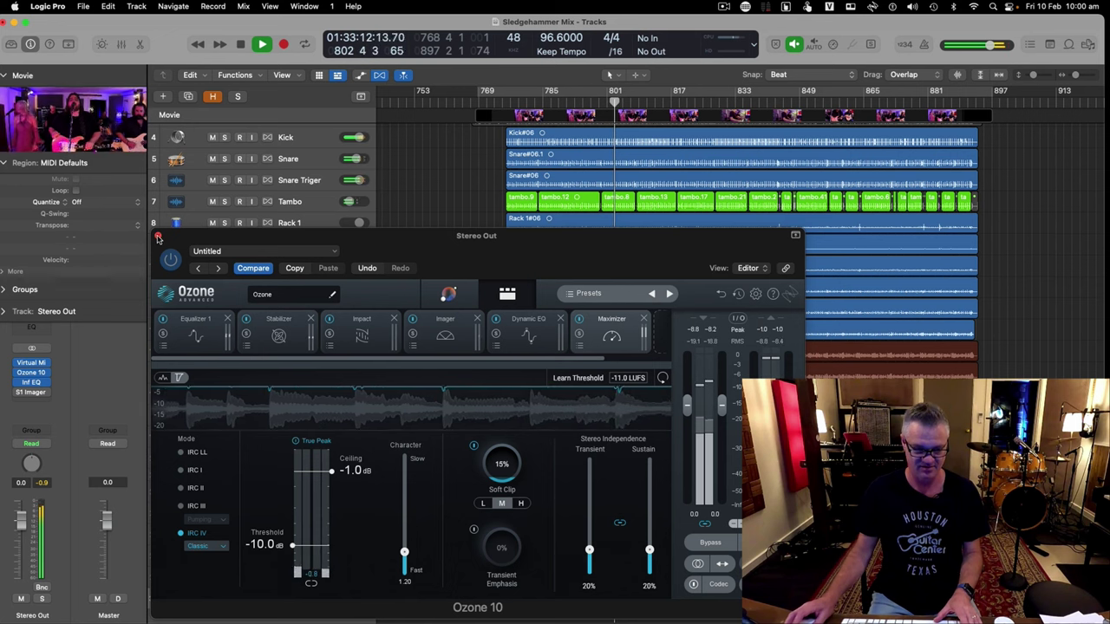
pyautogui.press('space')
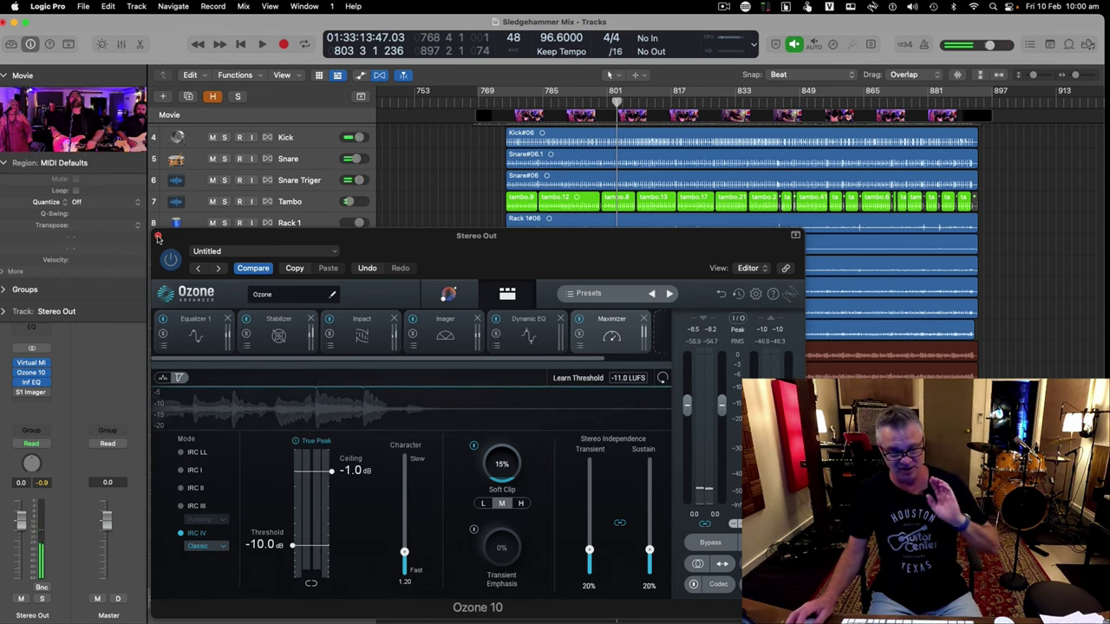
pyautogui.click(157, 237)
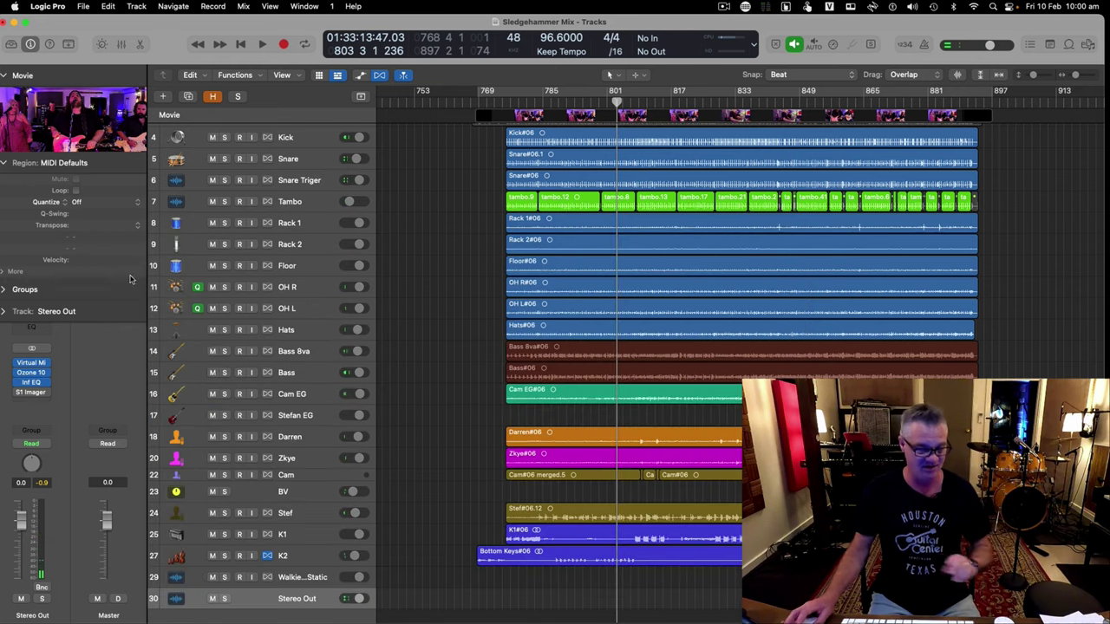
# Inspect Inf EQ on Stereo Out, auditioning its 580 Hz band with solo on and off during playback, and close the plug-in
pyautogui.click(31, 382)
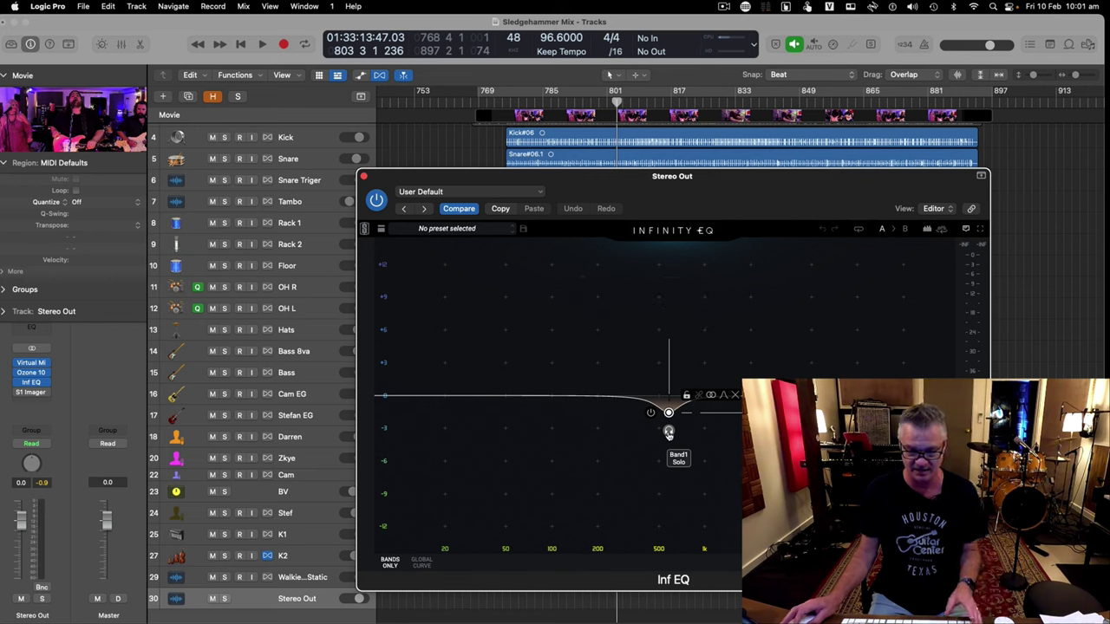
pyautogui.press('space')
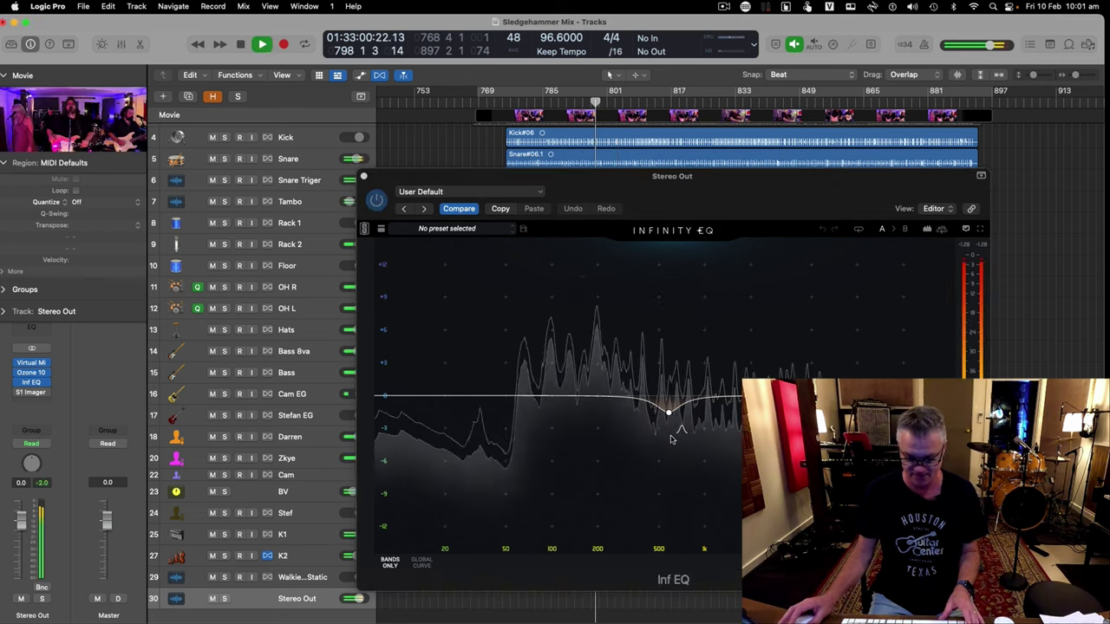
pyautogui.click(668, 430)
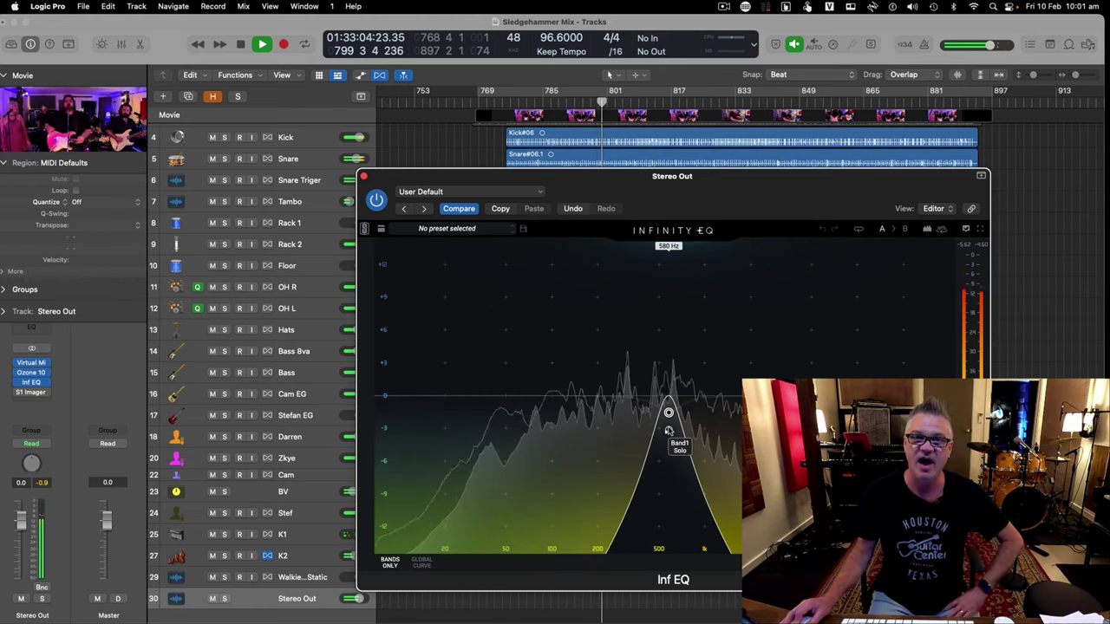
pyautogui.click(669, 431)
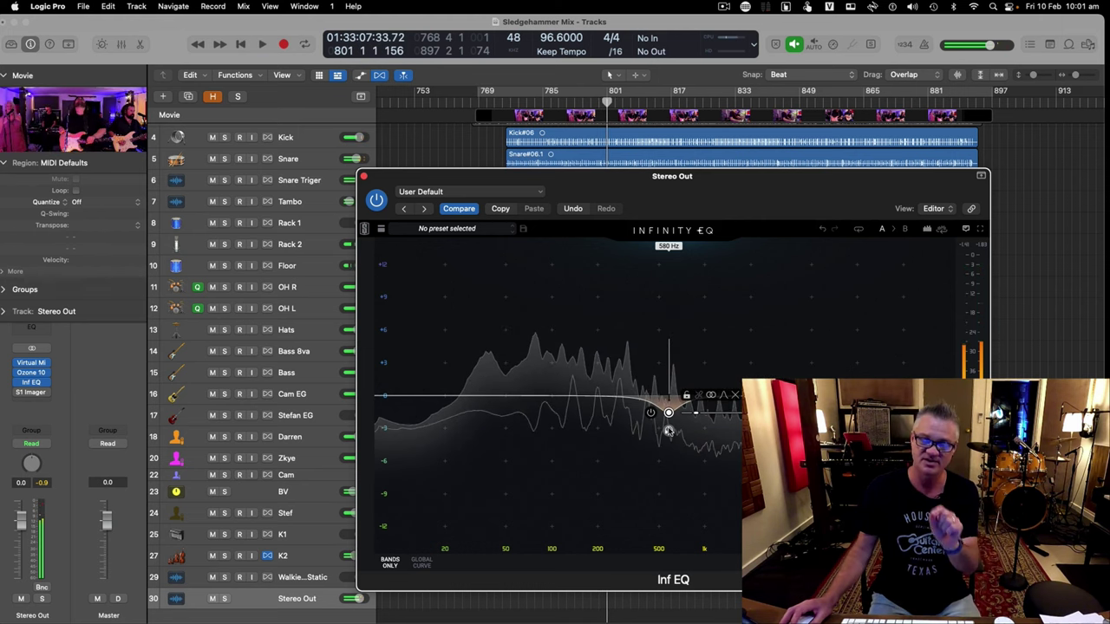
pyautogui.click(668, 431)
pyautogui.click(669, 432)
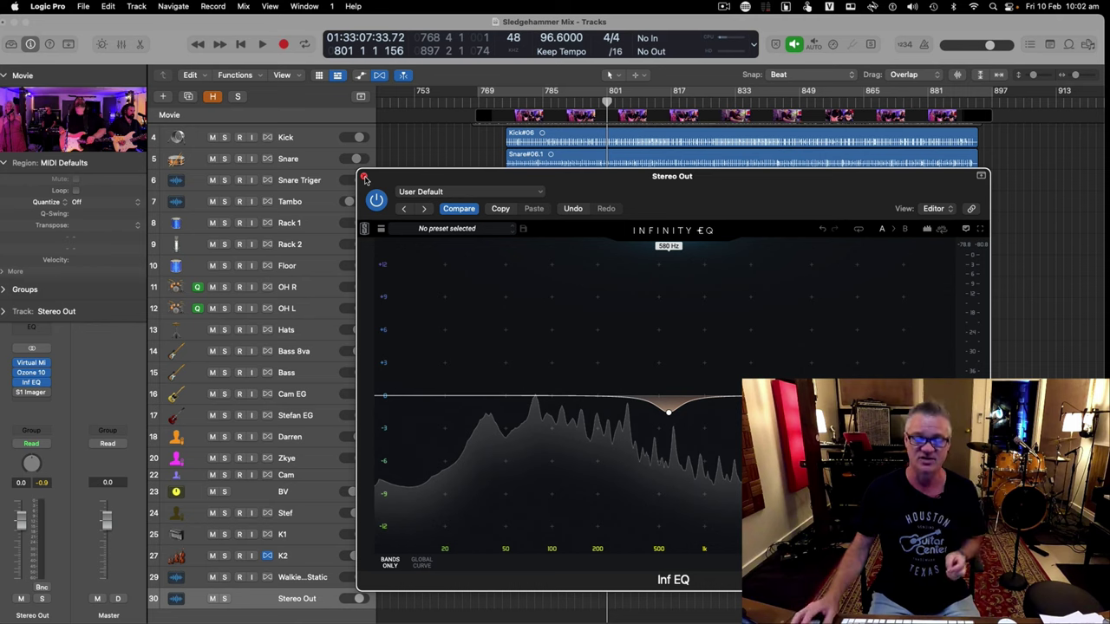
pyautogui.click(365, 176)
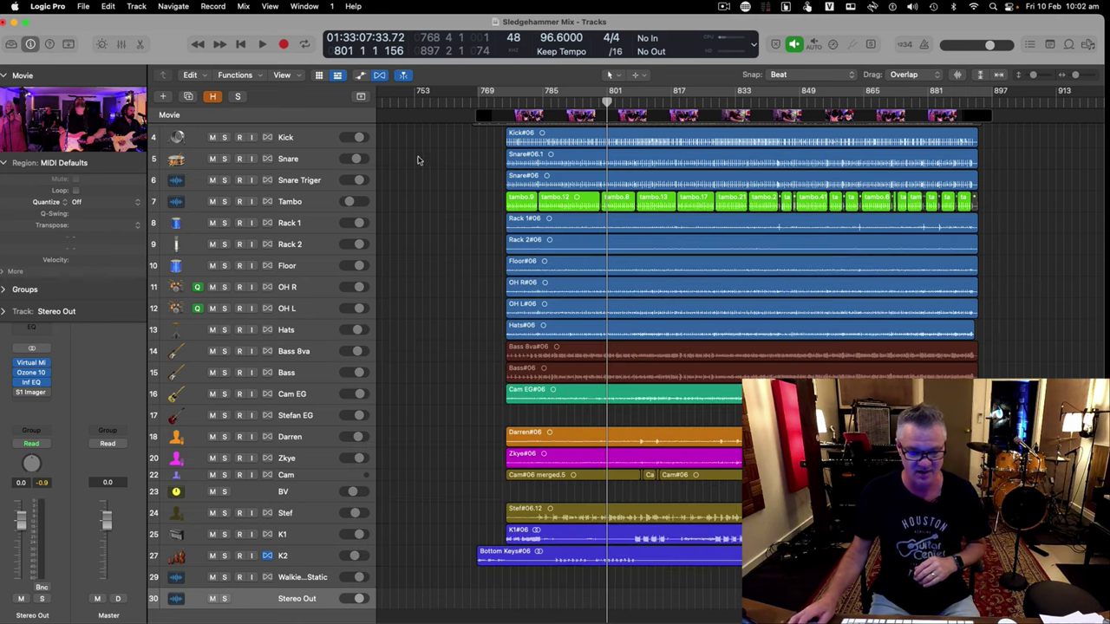
# Select the drum and percussion tracks from Kick through Hats and solo them together
pyautogui.click(293, 139)
pyautogui.keyDown('shift'); pyautogui.click(292, 334); pyautogui.keyUp('shift')
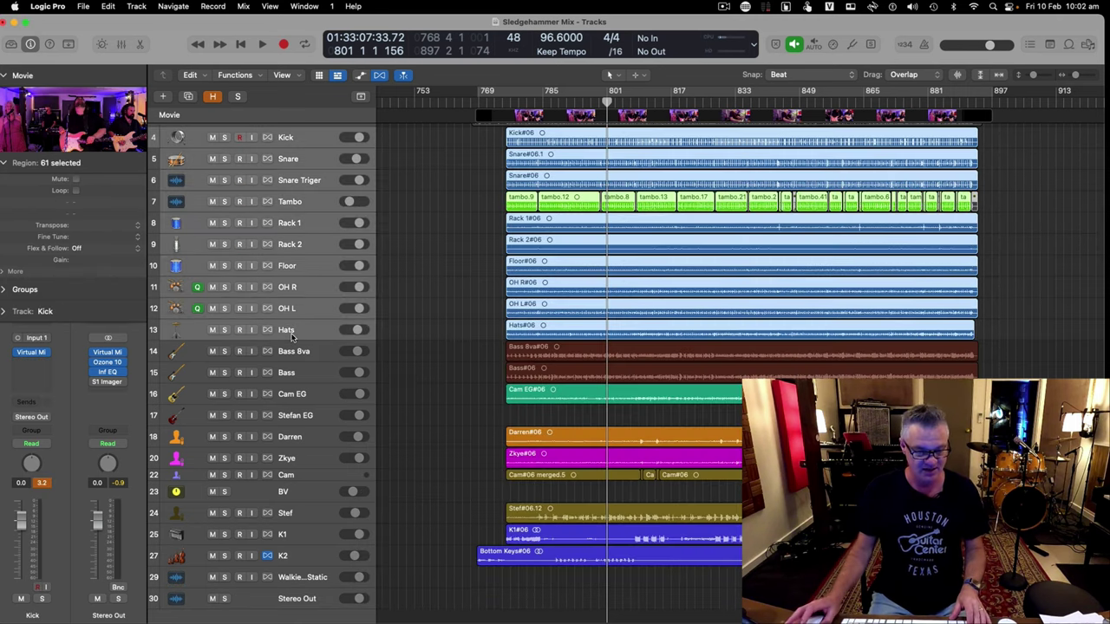
pyautogui.click(225, 330)
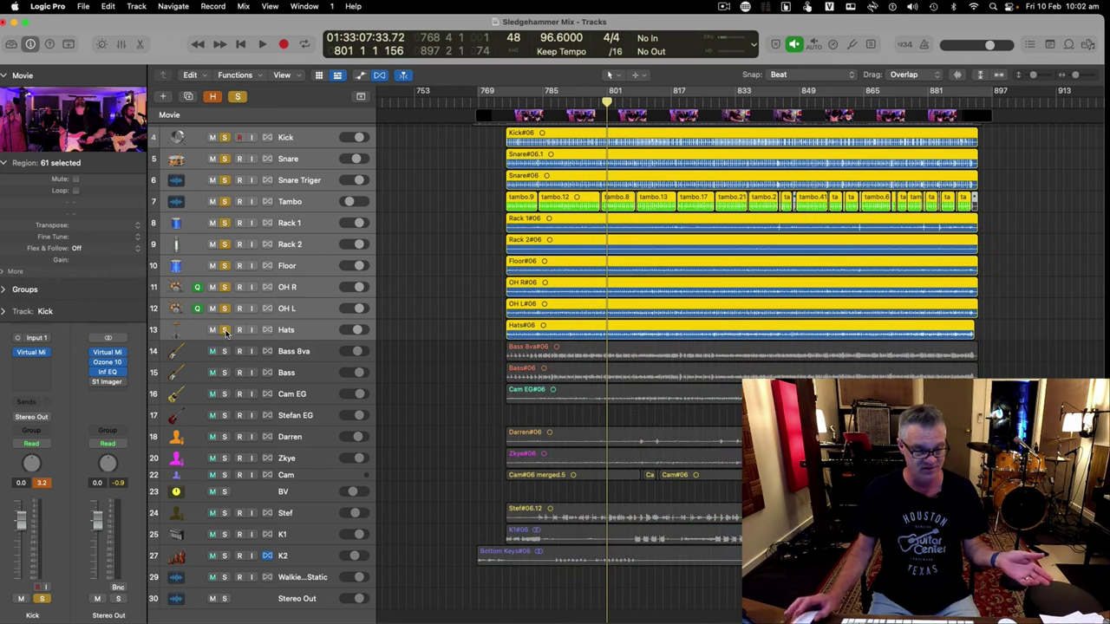
# Show the mixer, bypass the plug-ins on the soloed drum channels, and play from just before the drum regions start
pyautogui.click(122, 45)
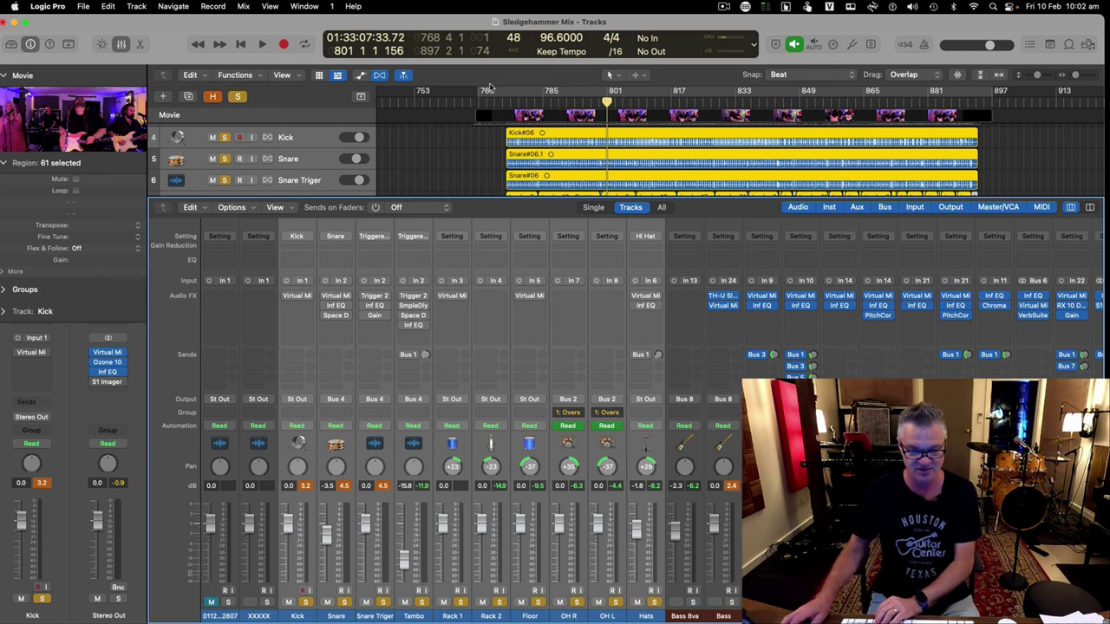
pyautogui.click(507, 101)
pyautogui.press('space')
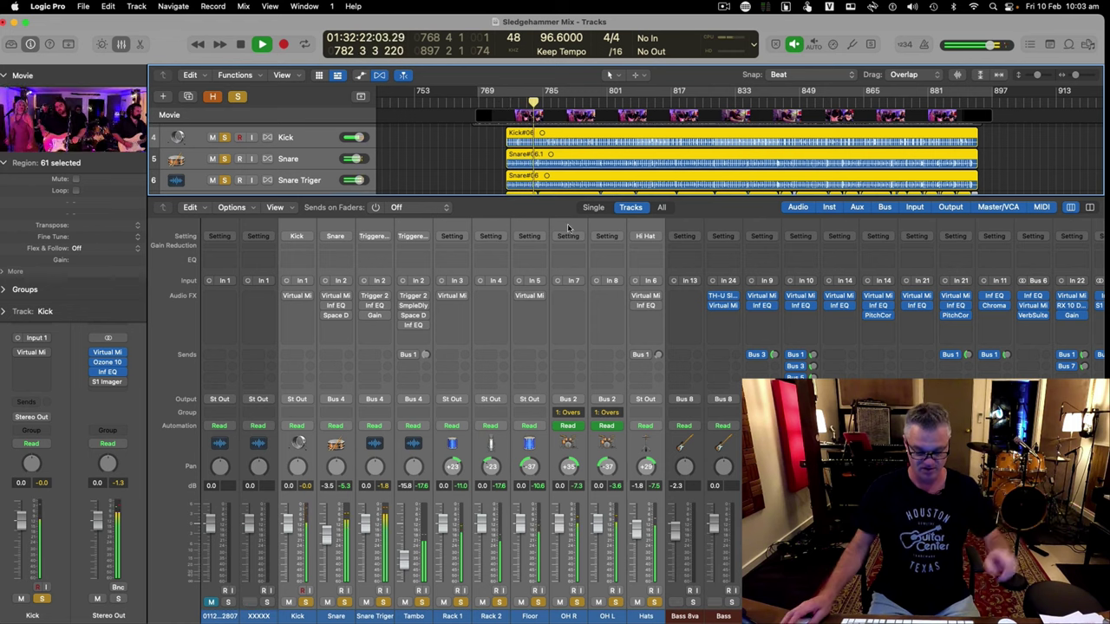
# Re-enable Virtual Mix Rack on Rack 1 and Floor, then inspect the Rack 1 plug-in's settings and close it
pyautogui.click(449, 528)
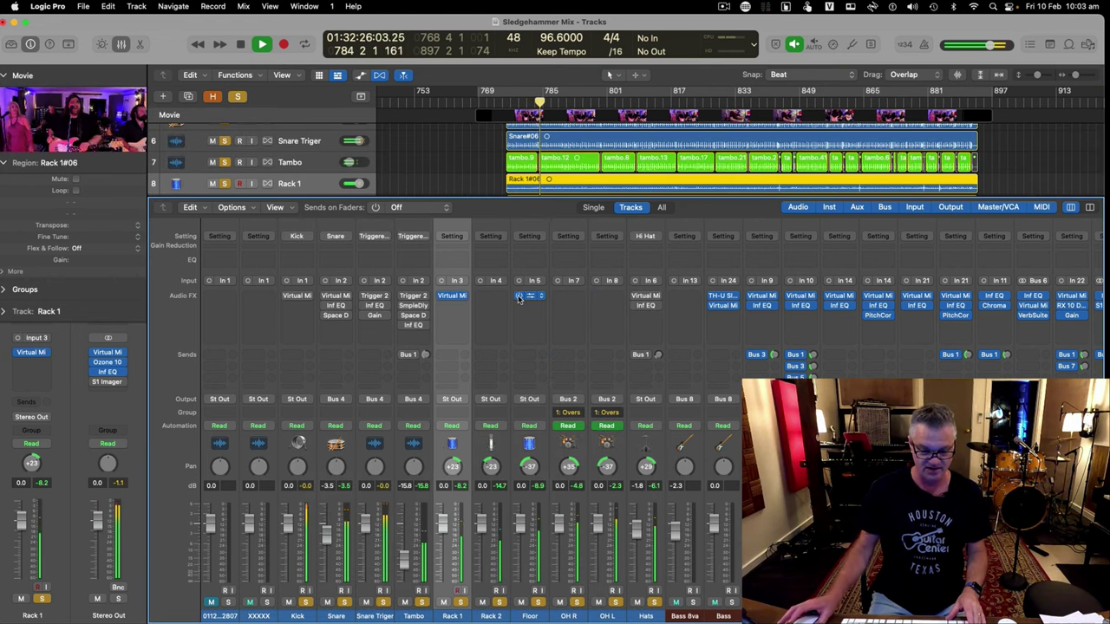
pyautogui.moveTo(519, 297); pyautogui.dragTo(529, 295)
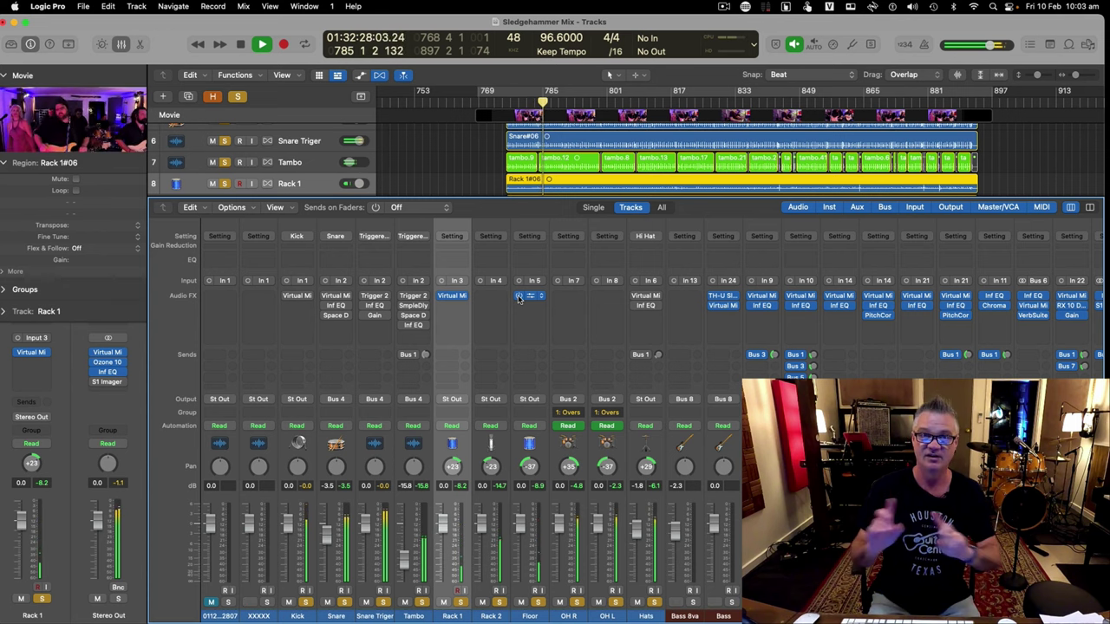
pyautogui.click(452, 297)
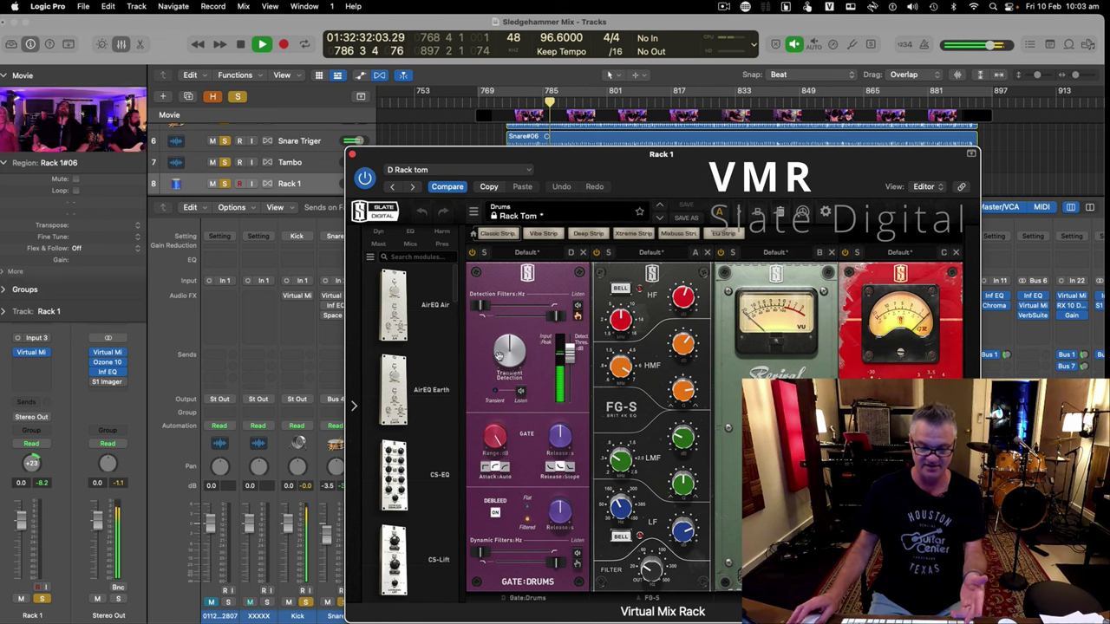
pyautogui.click(352, 155)
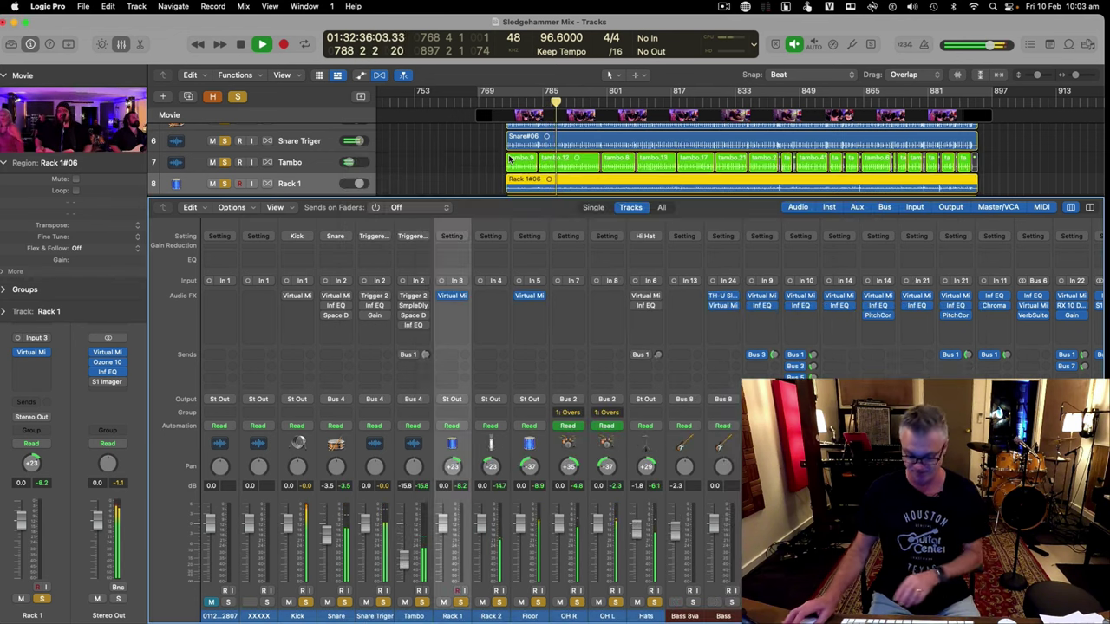
# Hide the mixer and play the drums from around bar 842, just before the loud Rack 1 tom hit
pyautogui.scroll(-2, 515, 156)
pyautogui.scroll(5, 550, 154)
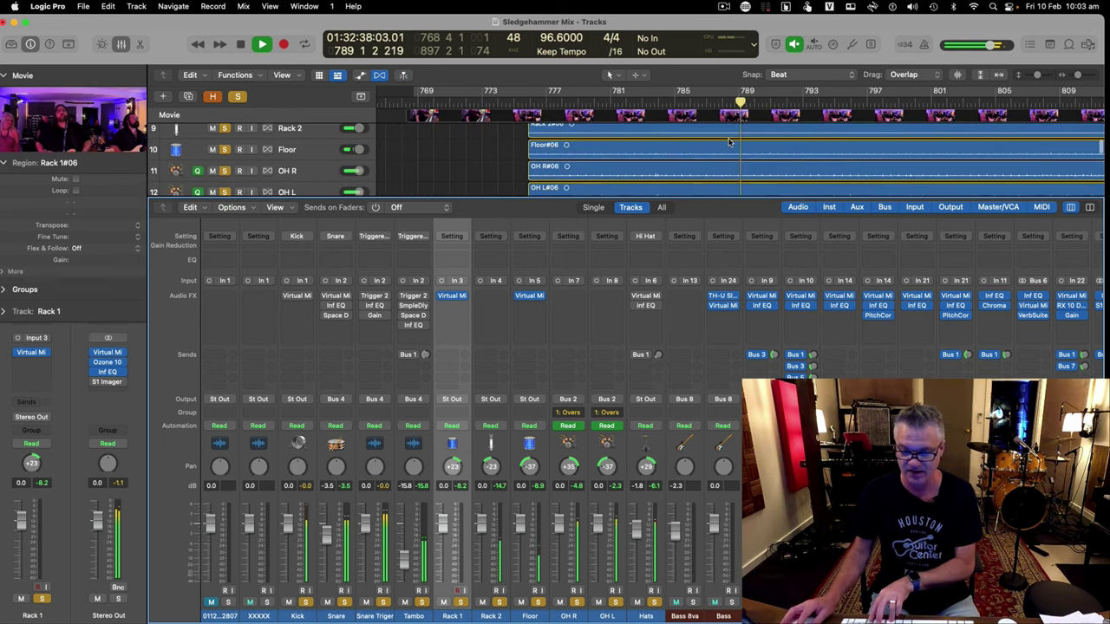
pyautogui.press('super+Down')
pyautogui.press('super+Down')
pyautogui.press('x')
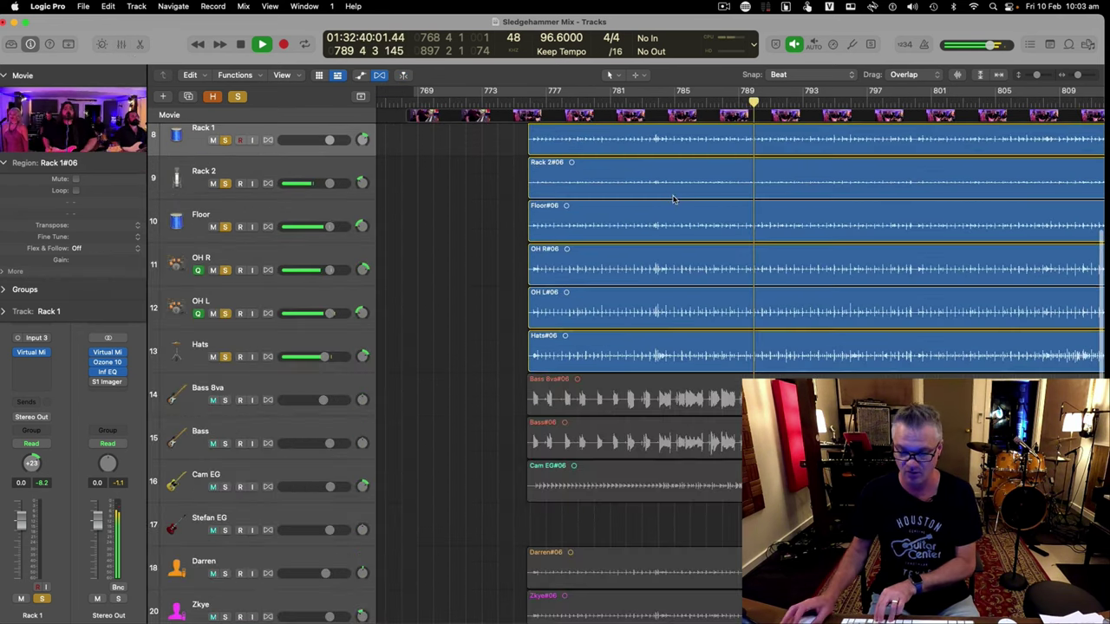
pyautogui.scroll(3, 734, 191)
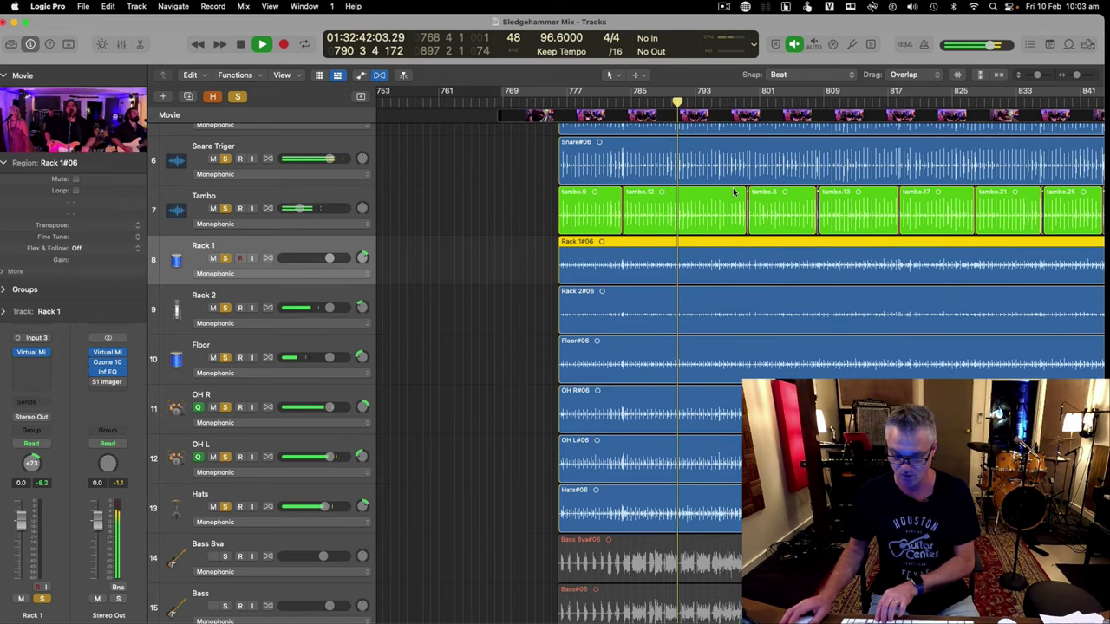
pyautogui.scroll(-2, 733, 192)
pyautogui.hscroll(3, 733, 191)
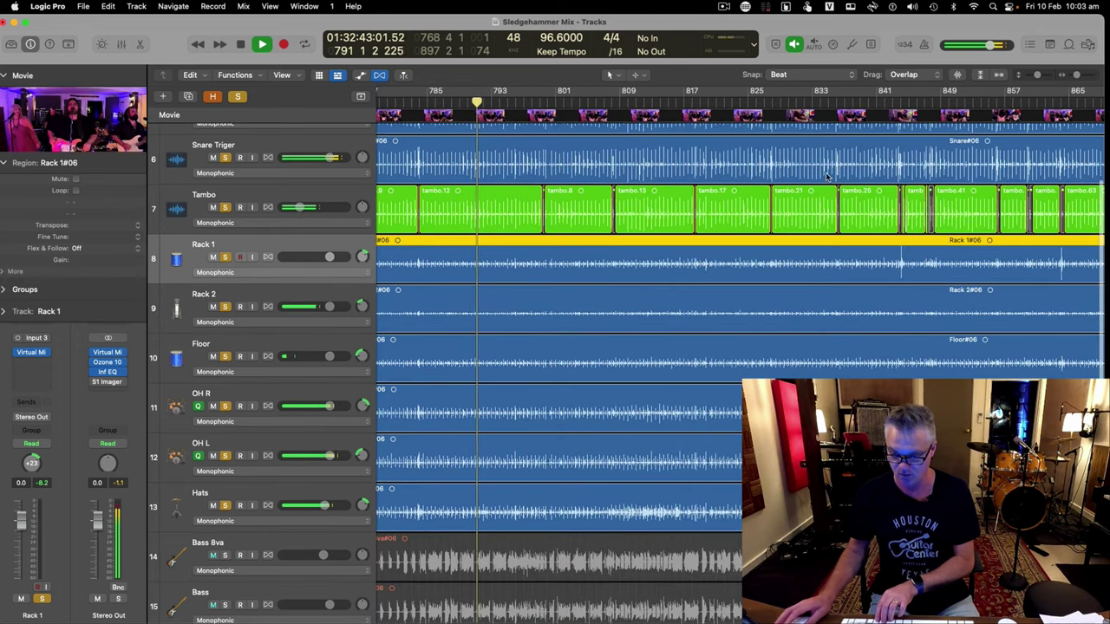
pyautogui.click(891, 103)
pyautogui.press('super+Right')
pyautogui.press('super+Right')
pyautogui.press('super+Right')
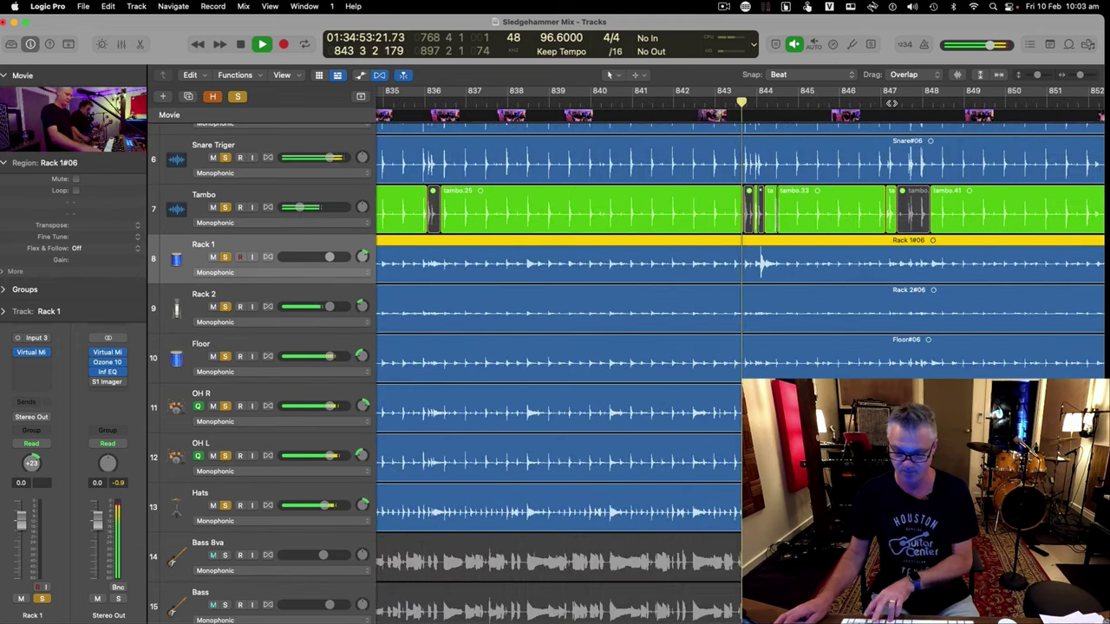
# Play the drums from around bar 862 to hear another Rack 1 tom hit, and stop playback
pyautogui.press('super+Left')
pyautogui.press('super+Left')
pyautogui.press('super+Left')
pyautogui.press('super+Up')
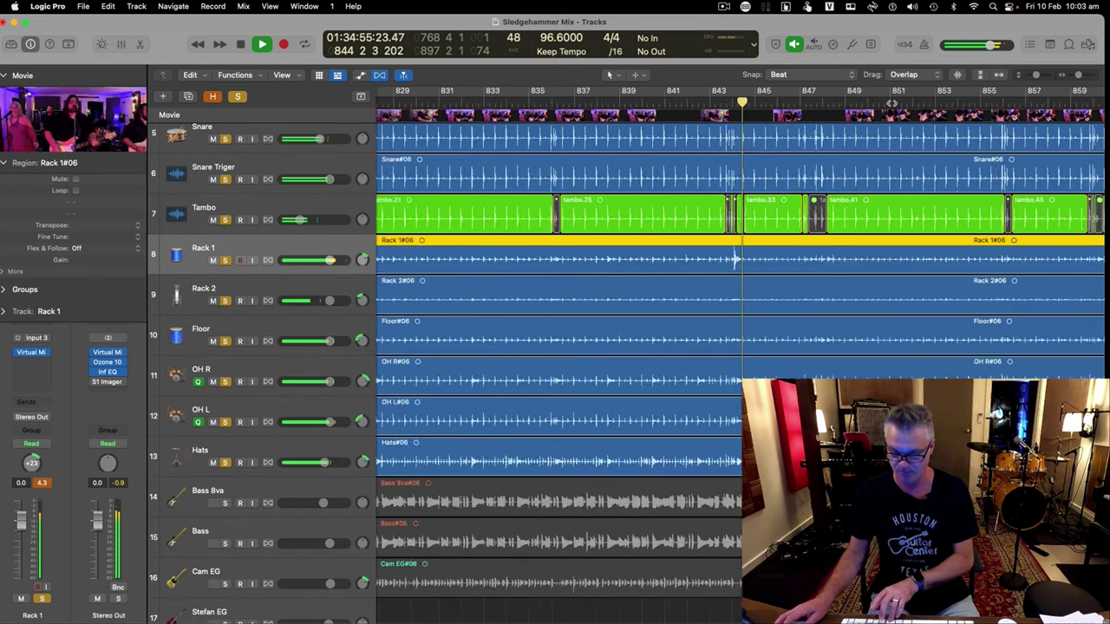
pyautogui.press('space')
pyautogui.click(893, 103)
pyautogui.press('space')
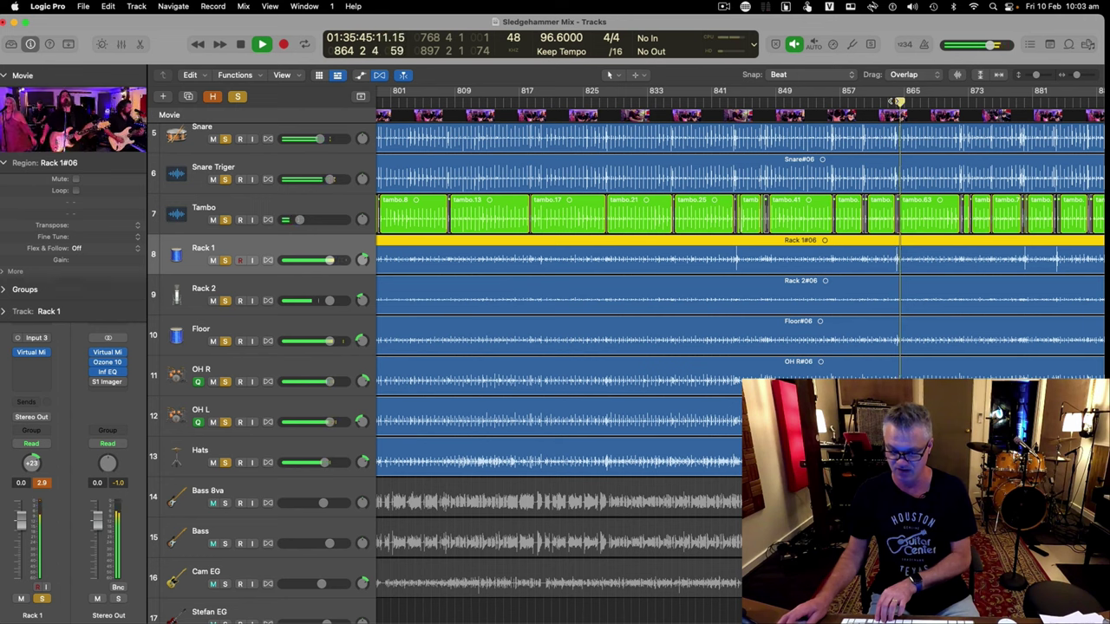
pyautogui.press('super+Left')
pyautogui.press('super+Right')
pyautogui.press('super+Up')
pyautogui.press('space')
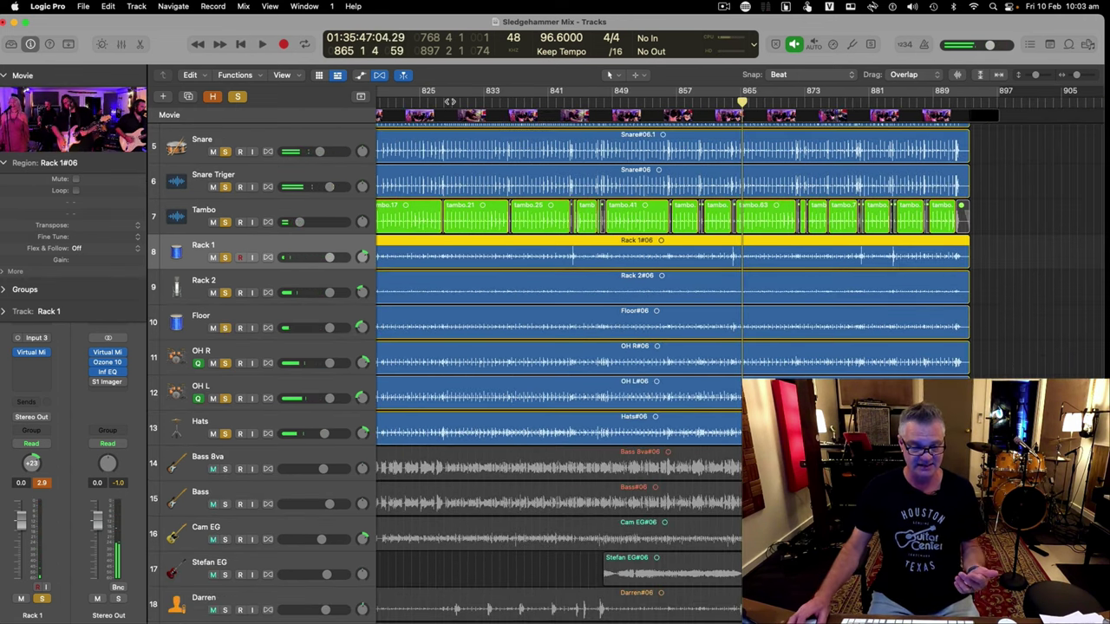
# Select the Kick through Hats channels in the mixer and re-enable their bypassed plug-ins and Bus 1 sends
pyautogui.scroll(3, 219, 179)
pyautogui.click(222, 172)
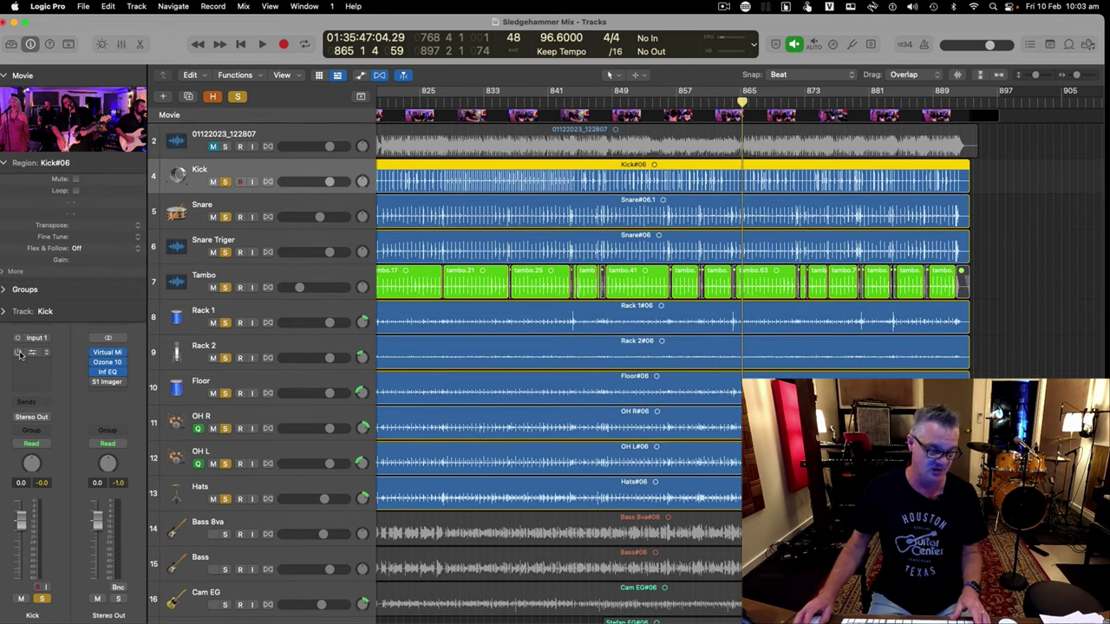
pyautogui.click(121, 44)
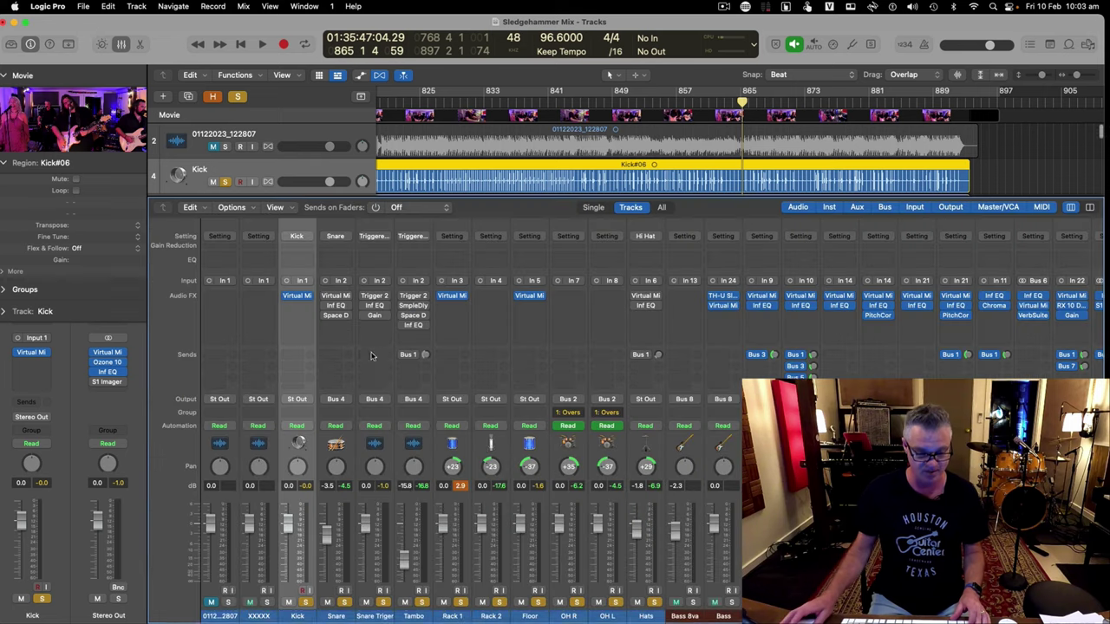
pyautogui.keyDown('shift'); pyautogui.click(646, 616); pyautogui.keyUp('shift')
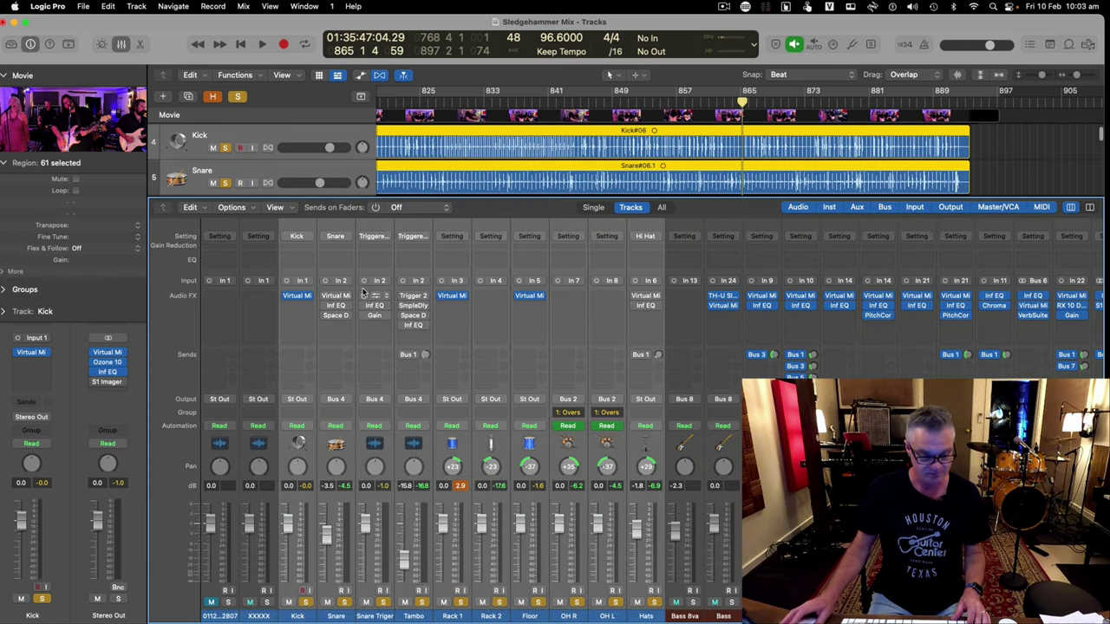
pyautogui.click(326, 314)
pyautogui.press('Escape')
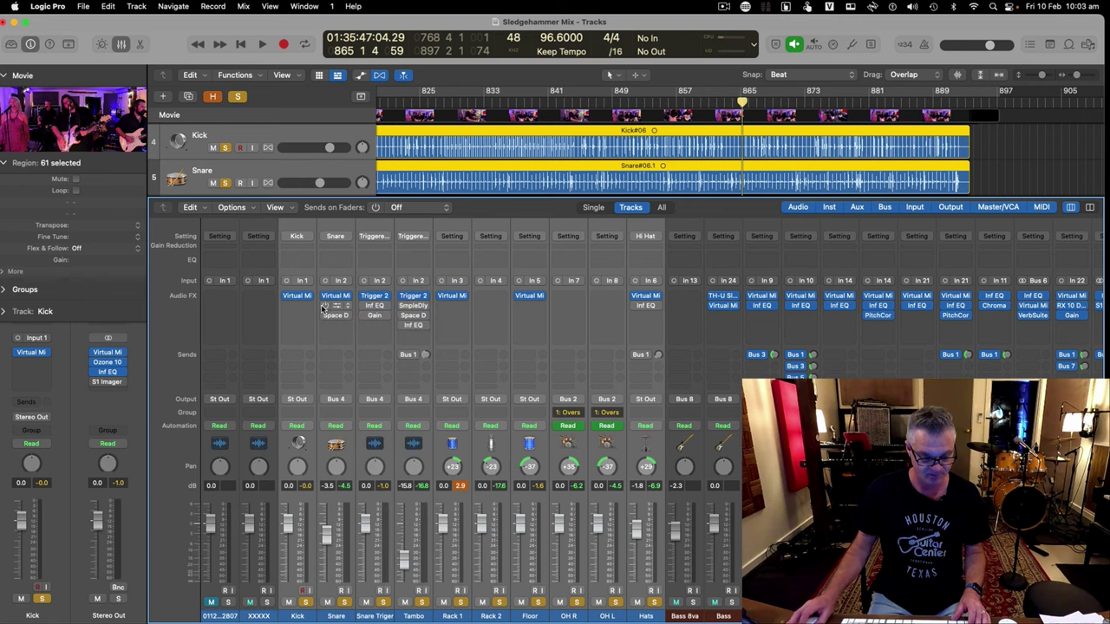
pyautogui.click(401, 356)
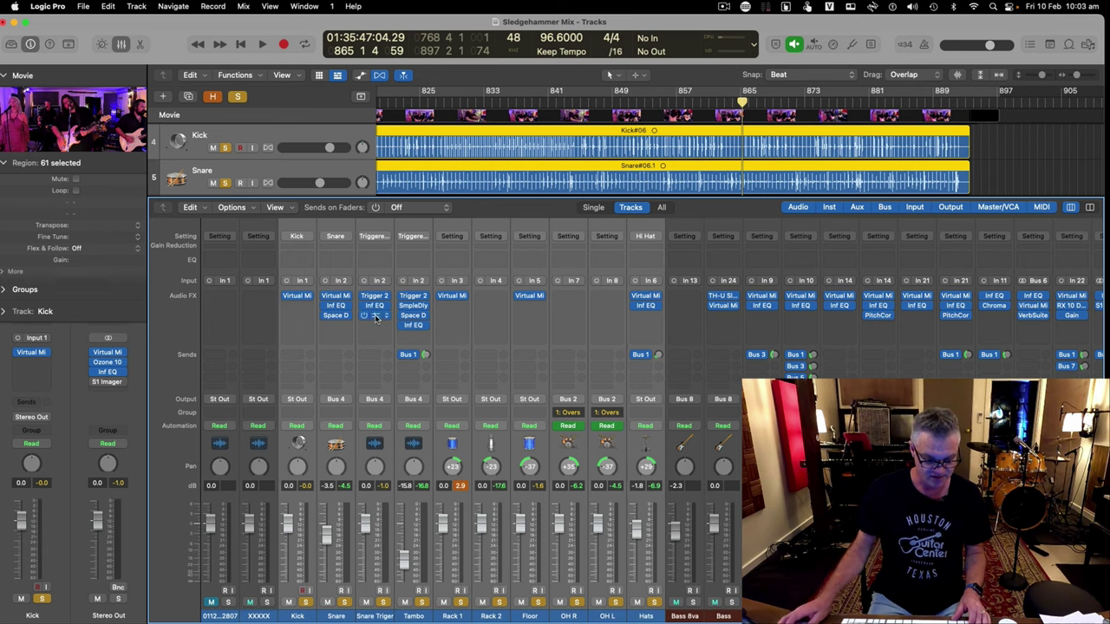
# Turn on solo mode for the Snare track's region and play it from around bar 826
pyautogui.click(370, 618)
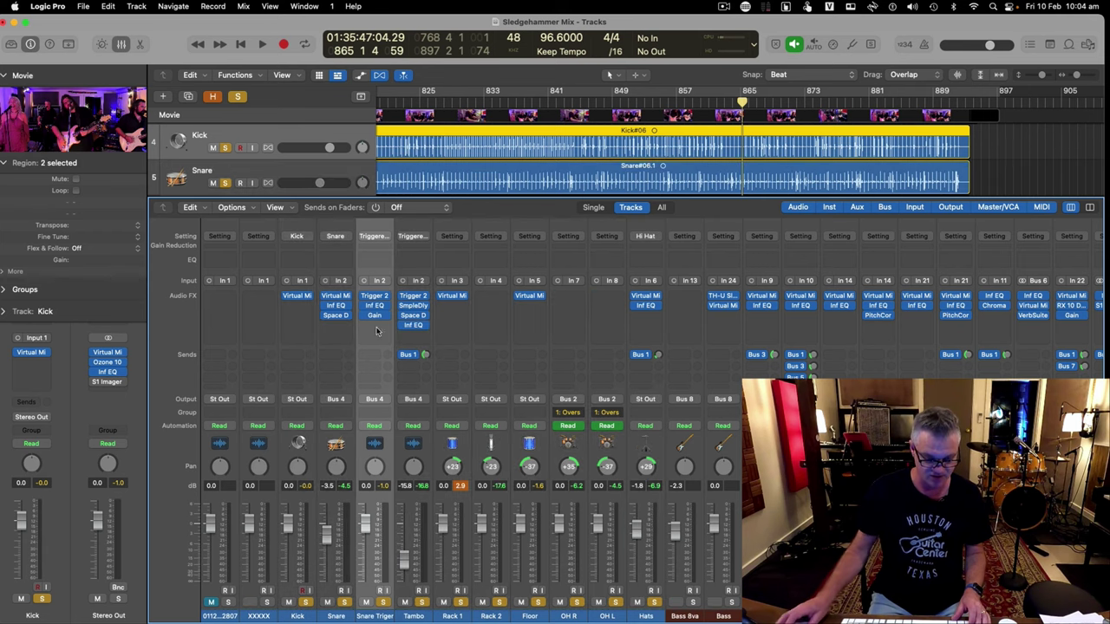
pyautogui.click(337, 616)
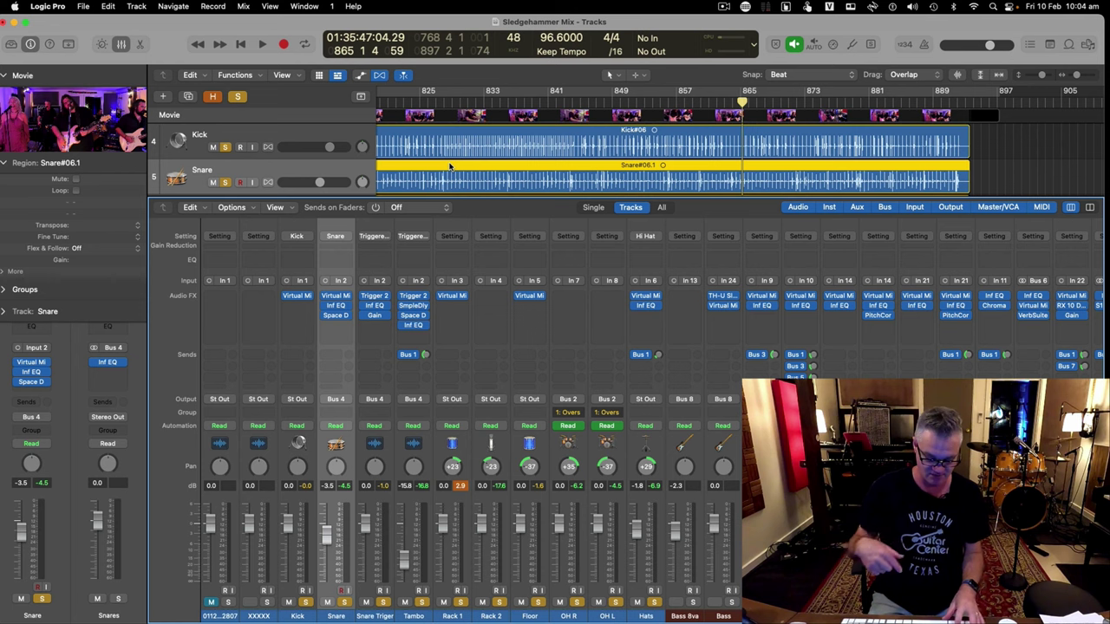
pyautogui.hotkey('ctrl', 's')
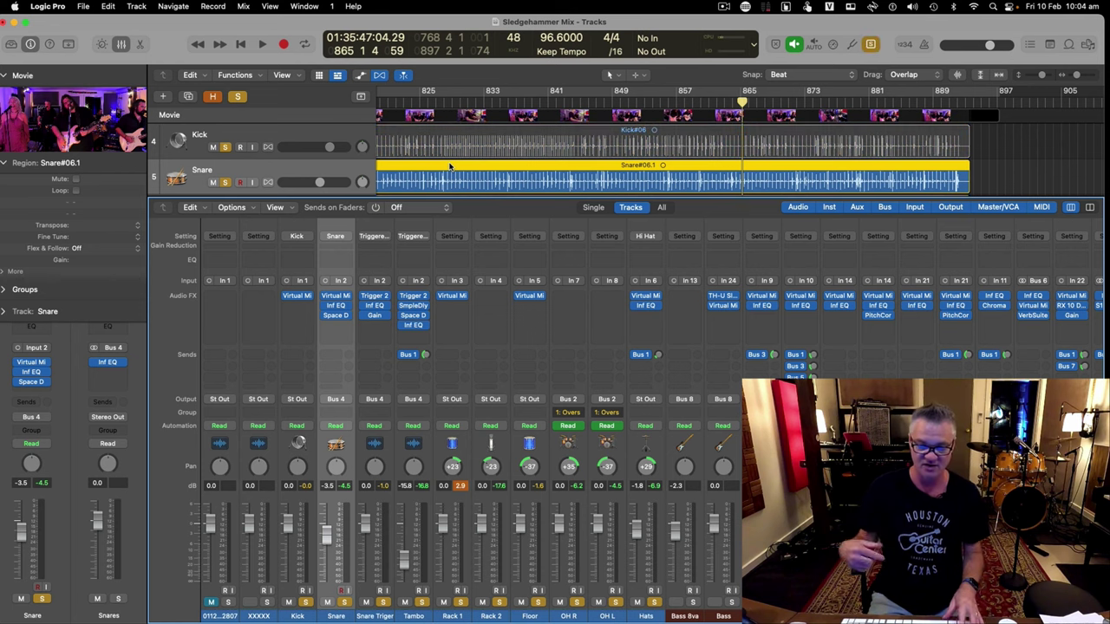
pyautogui.click(439, 101)
pyautogui.press('space')
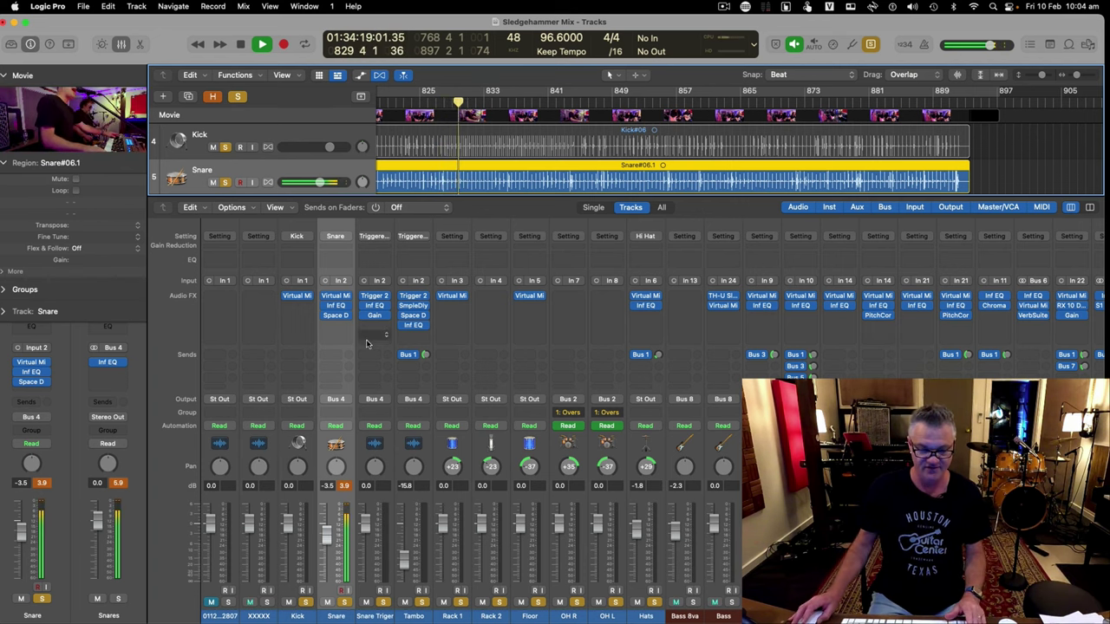
# Switch the region solo to the Snare Triger track and play it from the current position
pyautogui.click(378, 615)
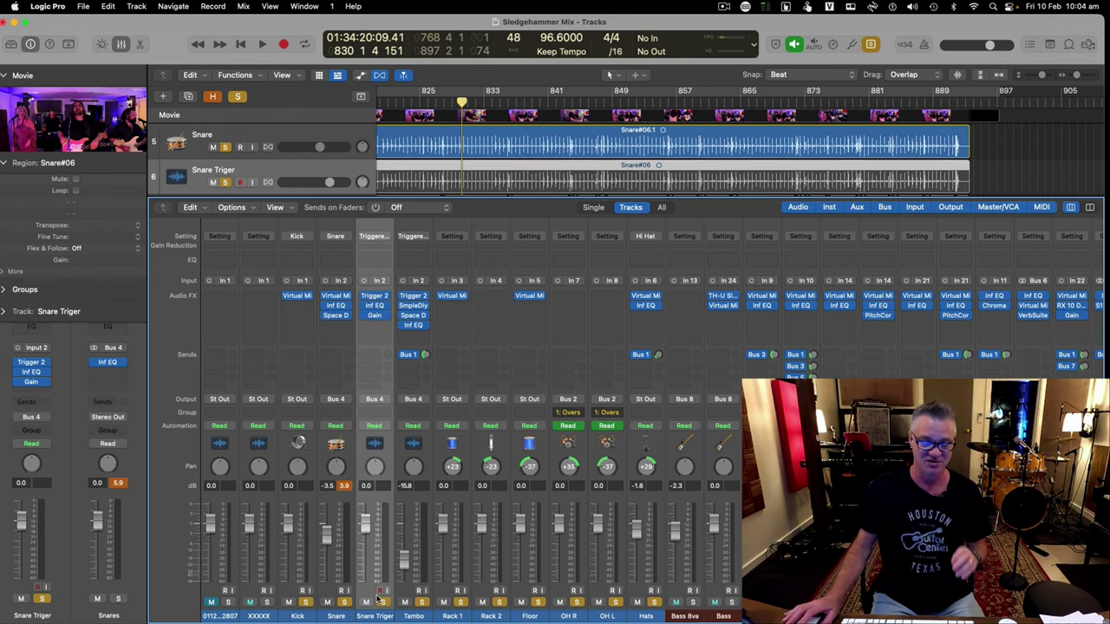
pyautogui.click(338, 616)
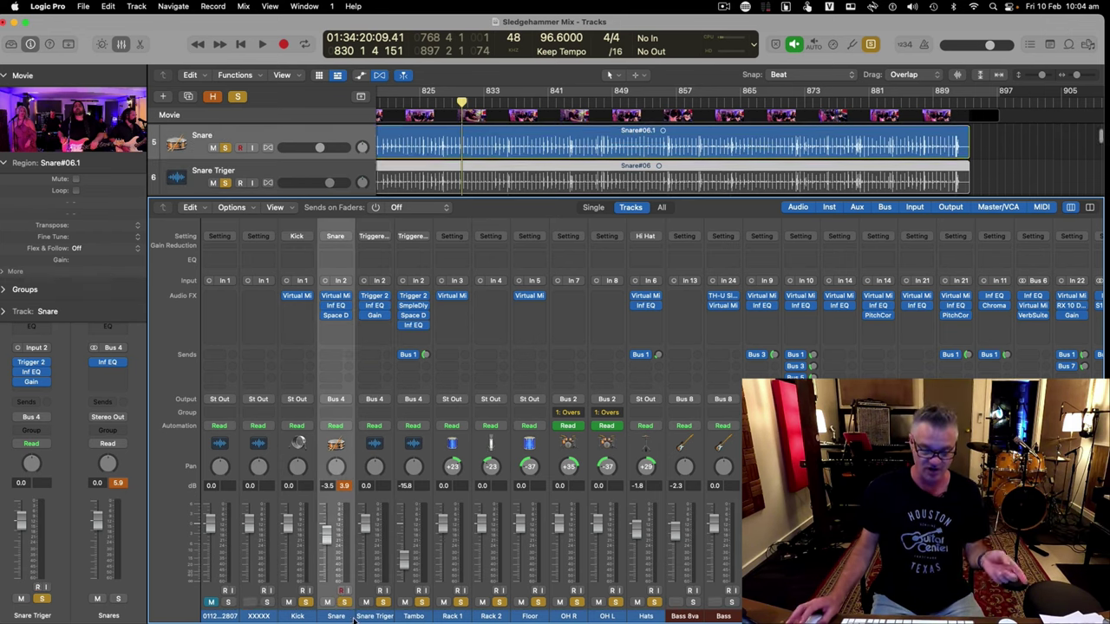
pyautogui.click(378, 616)
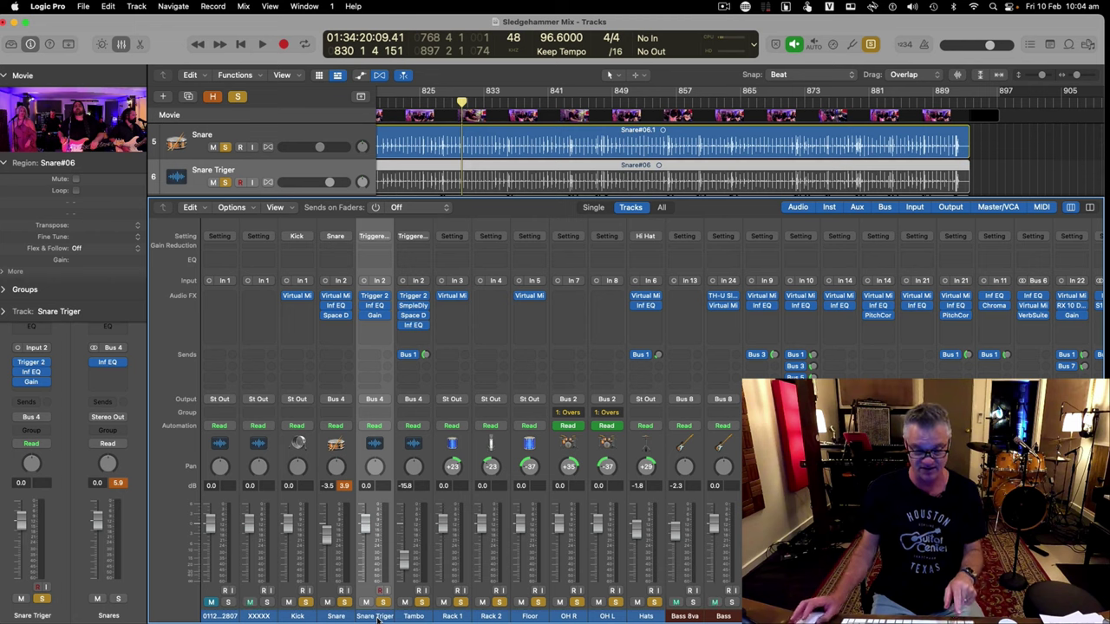
pyautogui.click(455, 163)
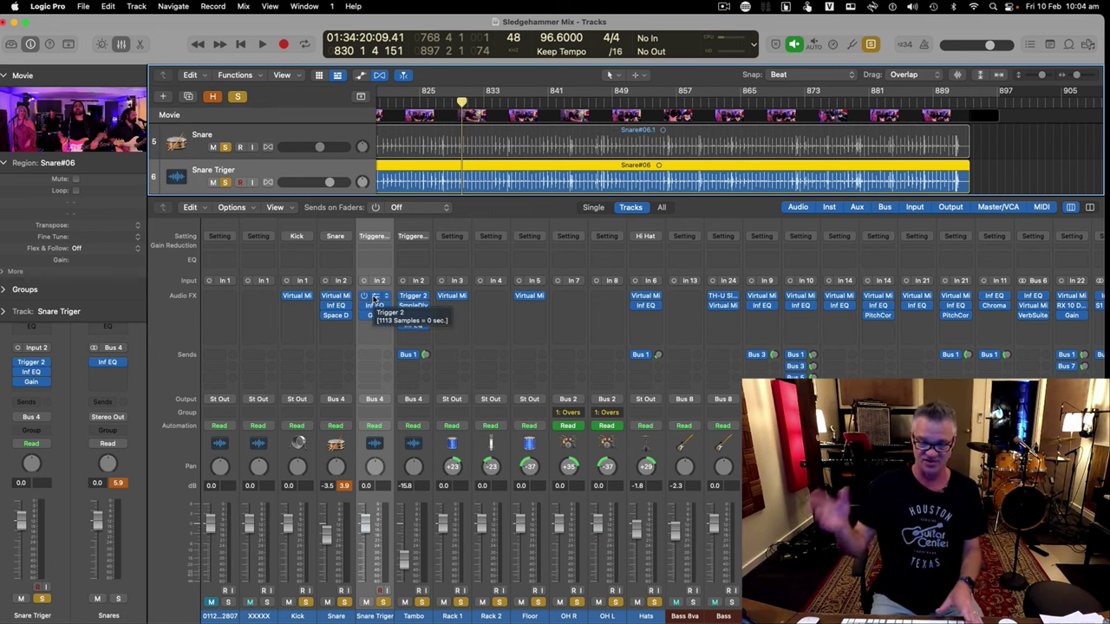
pyautogui.press('space')
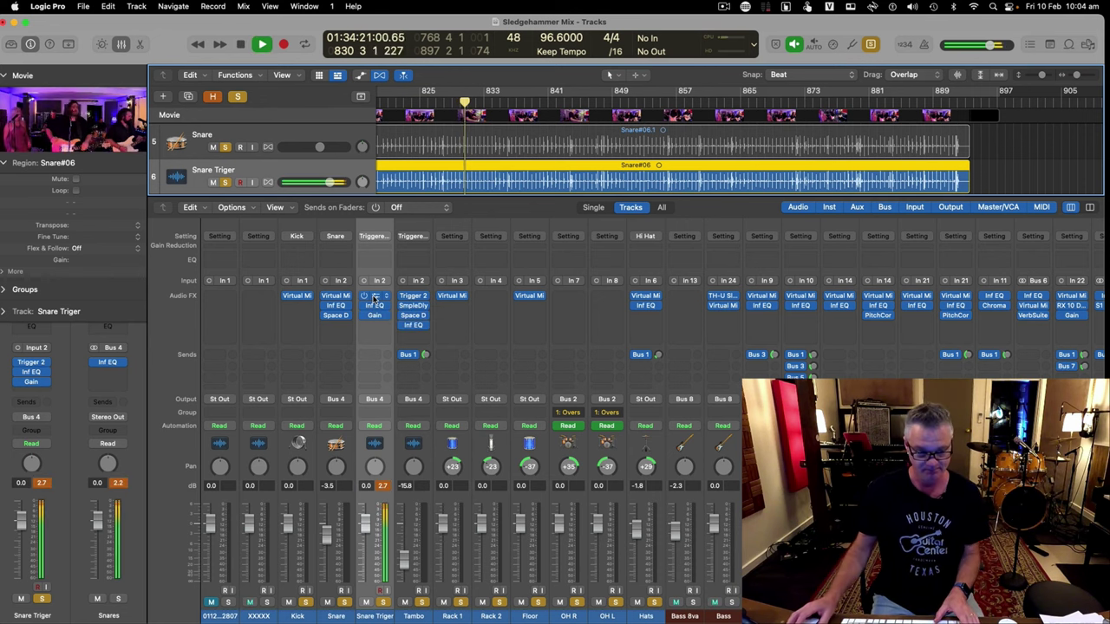
# Add the Snare region to the solo, compare the pair without and with the Snare Triger region, and stop playback
pyautogui.keyDown('shift'); pyautogui.click(336, 615); pyautogui.keyUp('shift')
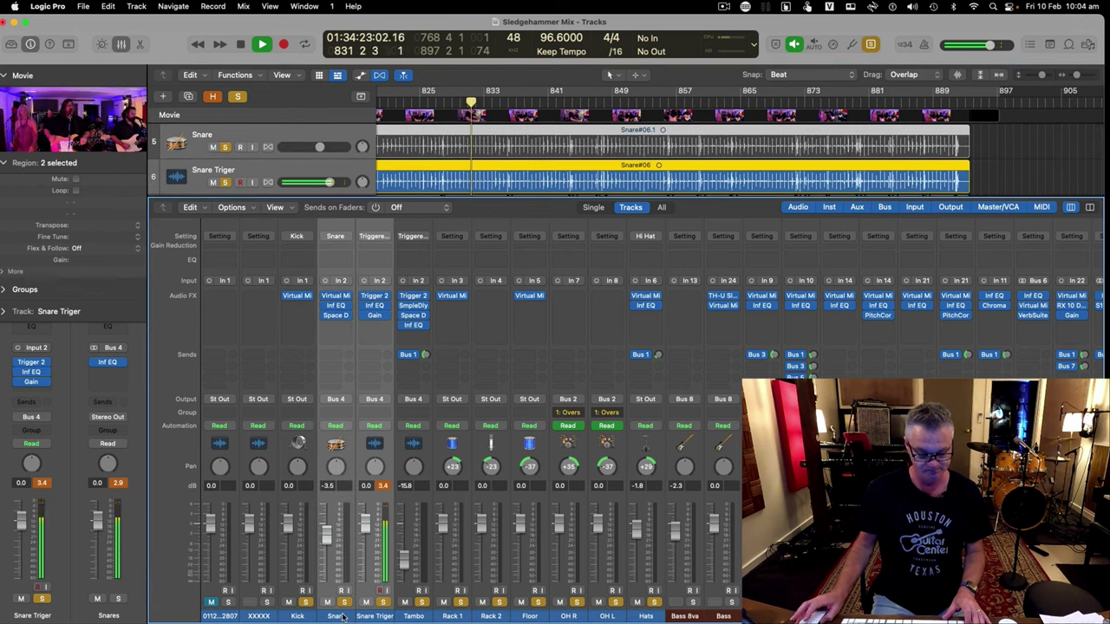
pyautogui.keyDown('shift'); pyautogui.click(464, 132); pyautogui.keyUp('shift')
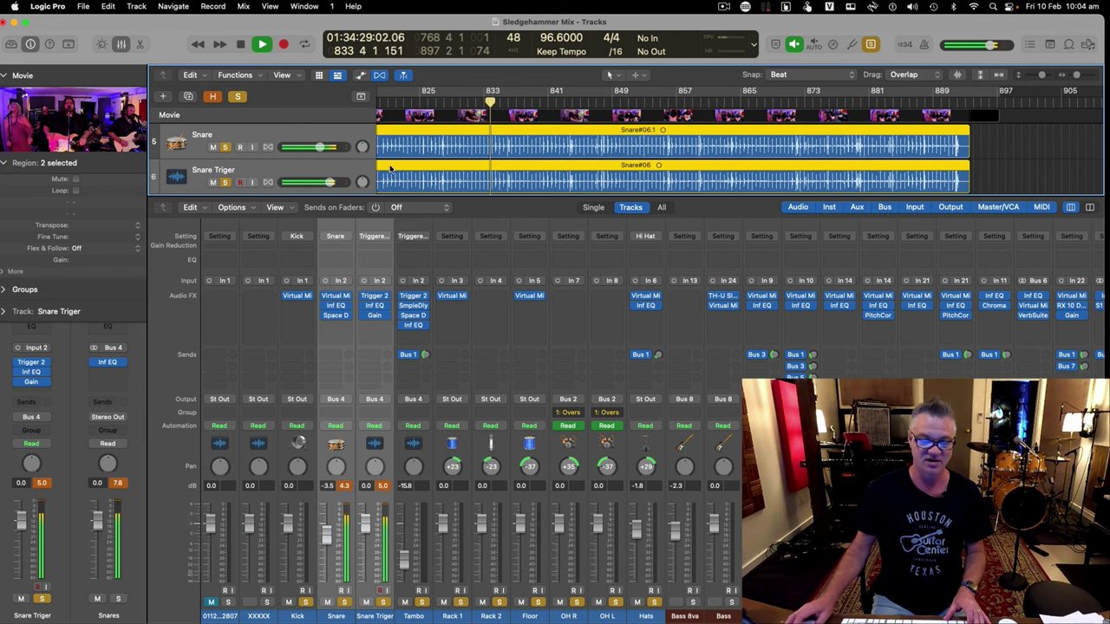
pyautogui.keyDown('shift'); pyautogui.click(499, 167); pyautogui.keyUp('shift')
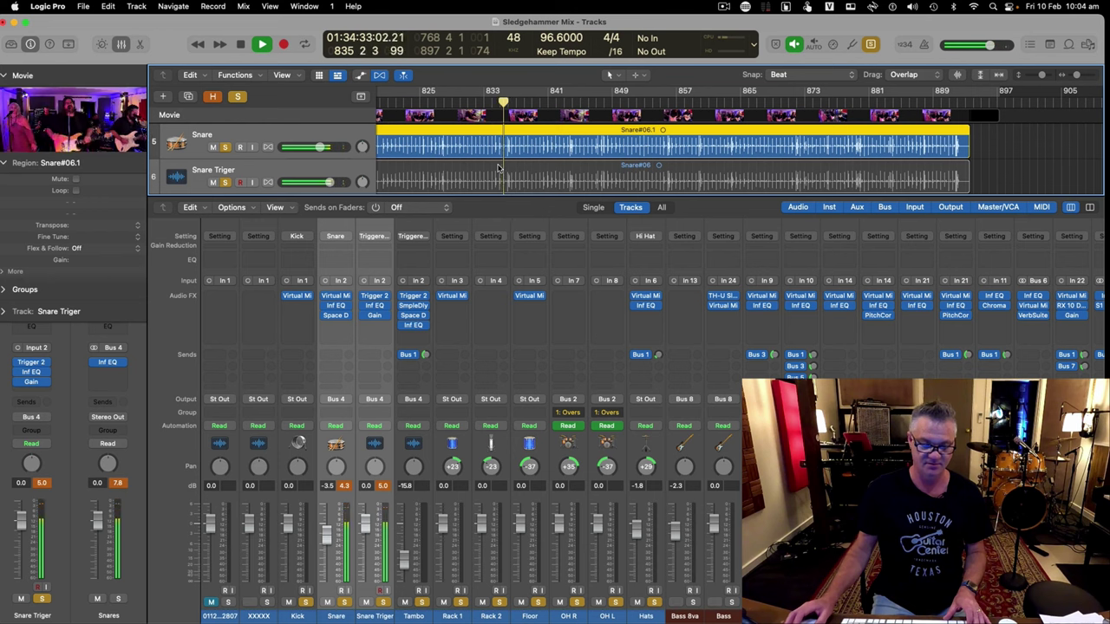
pyautogui.keyDown('shift'); pyautogui.click(499, 167); pyautogui.keyUp('shift')
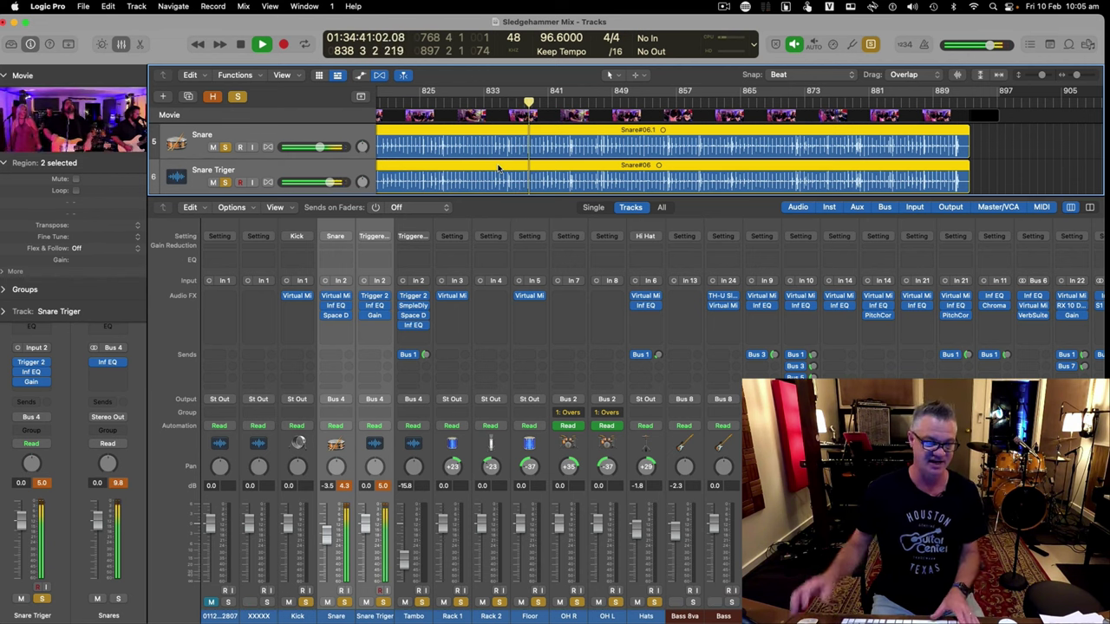
pyautogui.press('space')
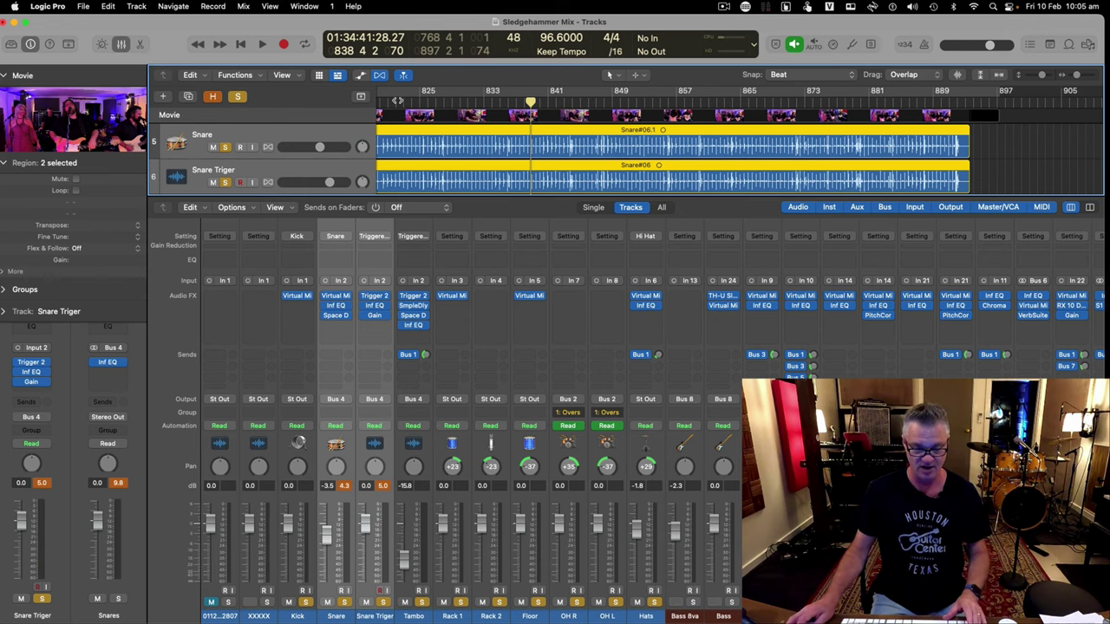
# Hide the mixer and play the soloed drums from around bar 801 in the tracks area
pyautogui.press('x')
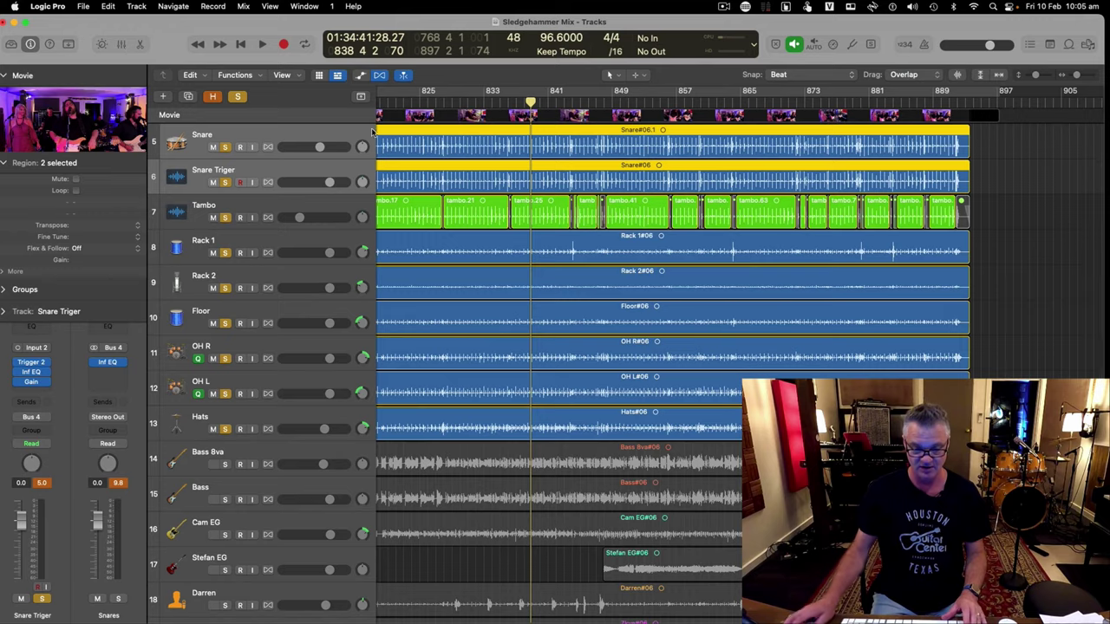
pyautogui.hscroll(-10, 618, 216)
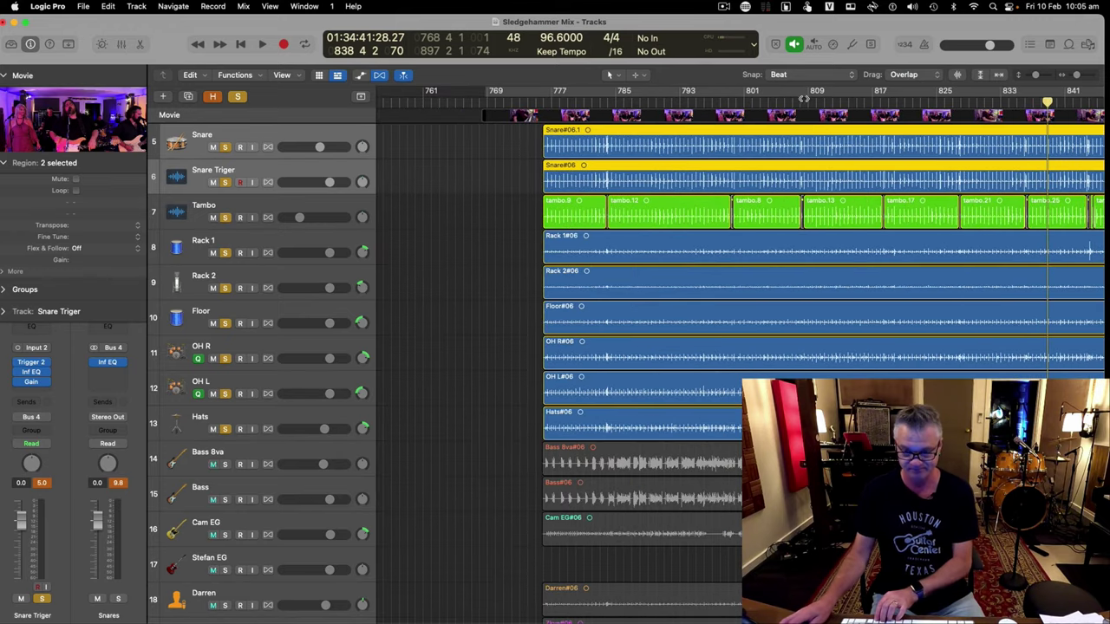
pyautogui.click(759, 98)
pyautogui.press('space')
pyautogui.press('super+Up')
pyautogui.press('super+Right')
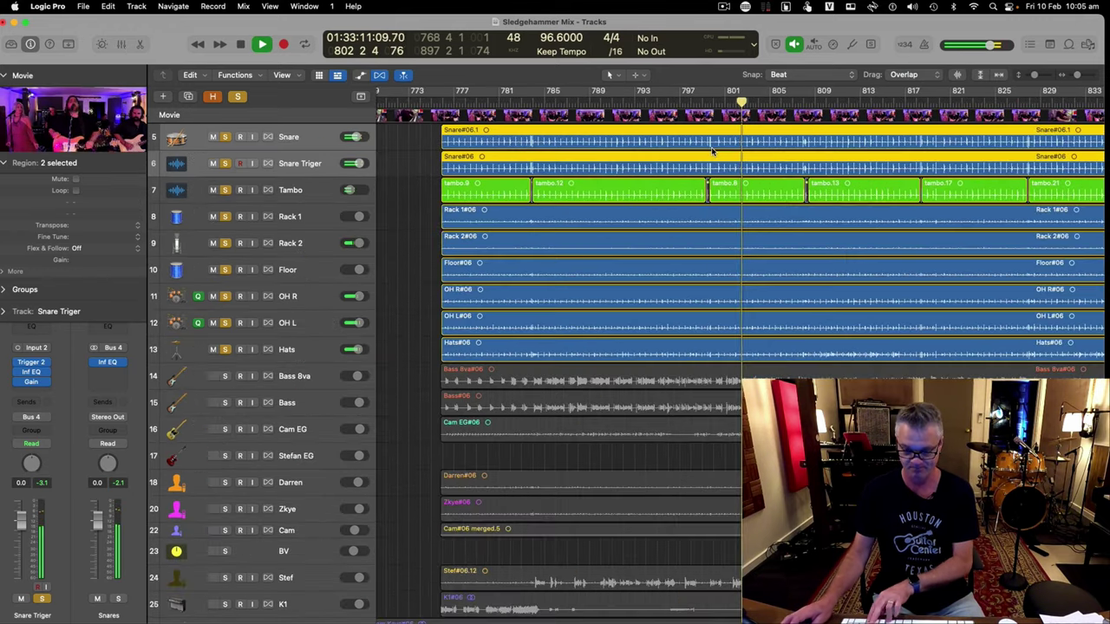
pyautogui.press('super+Down')
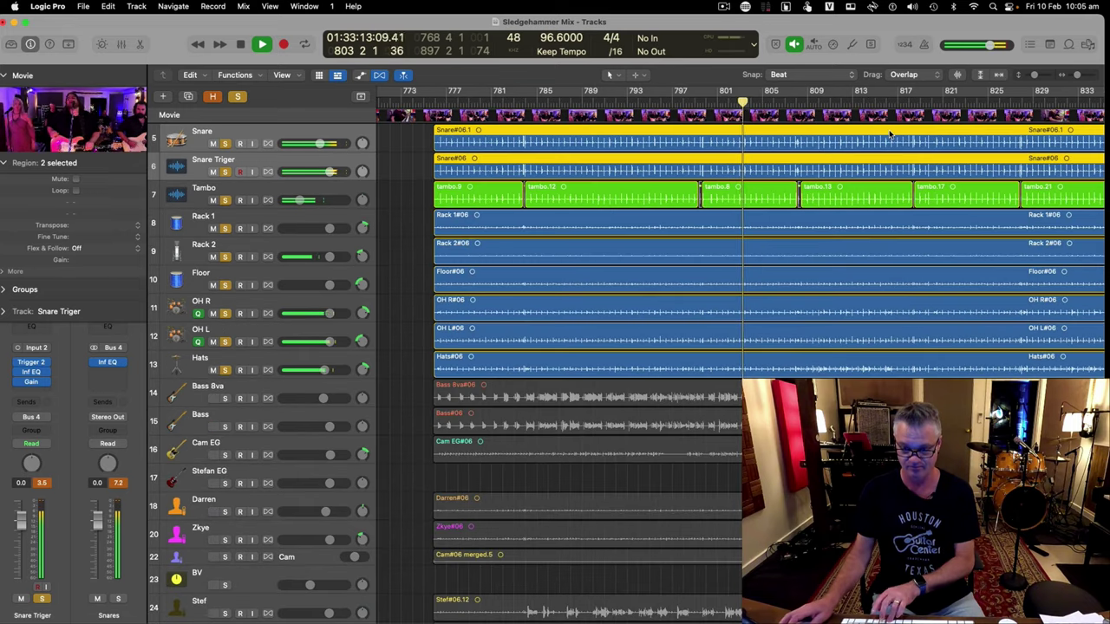
# Solo the regions of the Tambo track to hear the tambourine alone, and stop playback
pyautogui.click(262, 189)
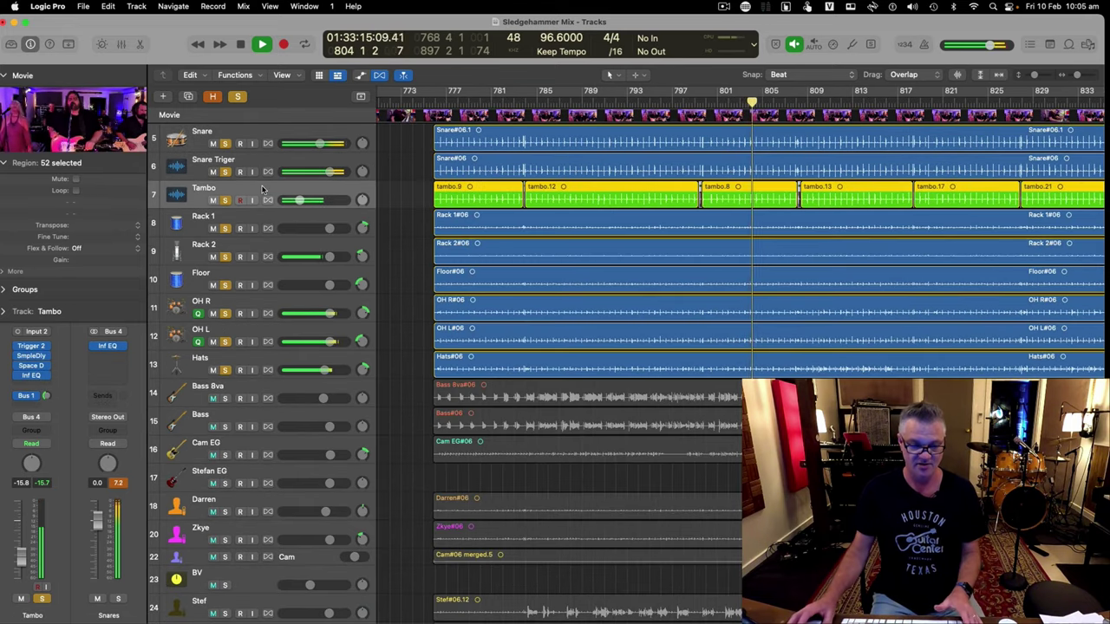
pyautogui.press('s')
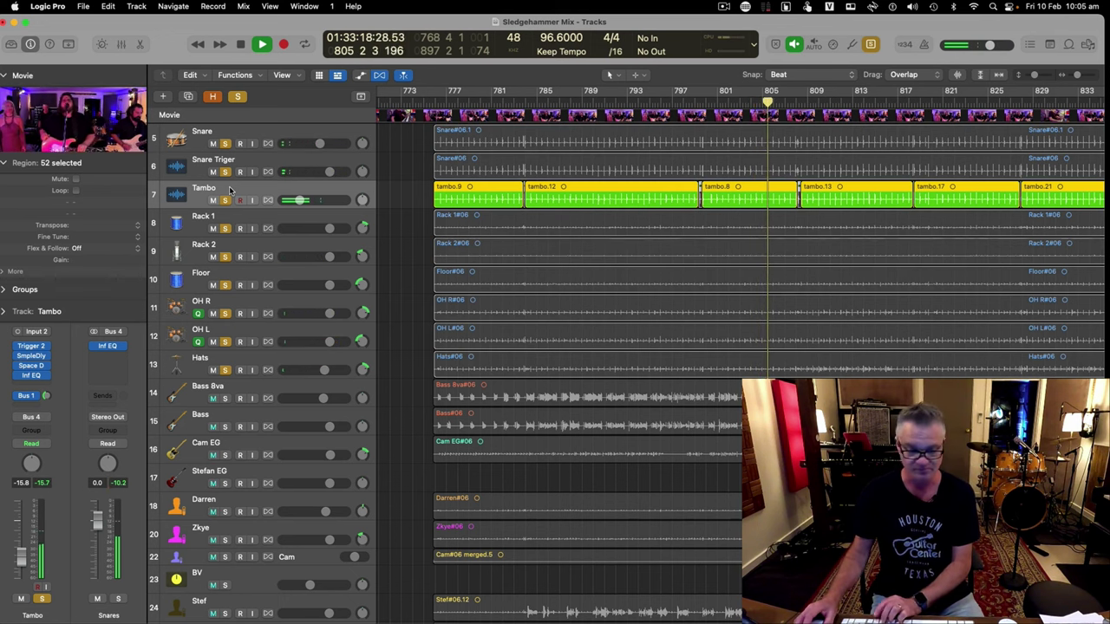
pyautogui.press('space')
# Open the Tambo track's Sample Delay plug-in, switch its unit to ms and close it
pyautogui.click(33, 357)
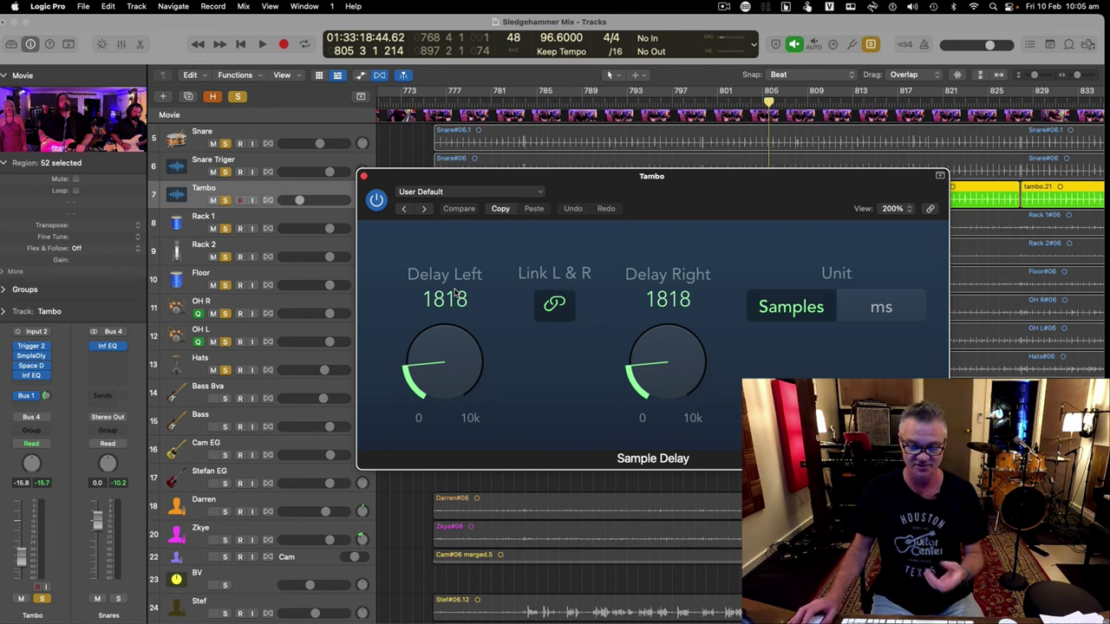
pyautogui.click(902, 317)
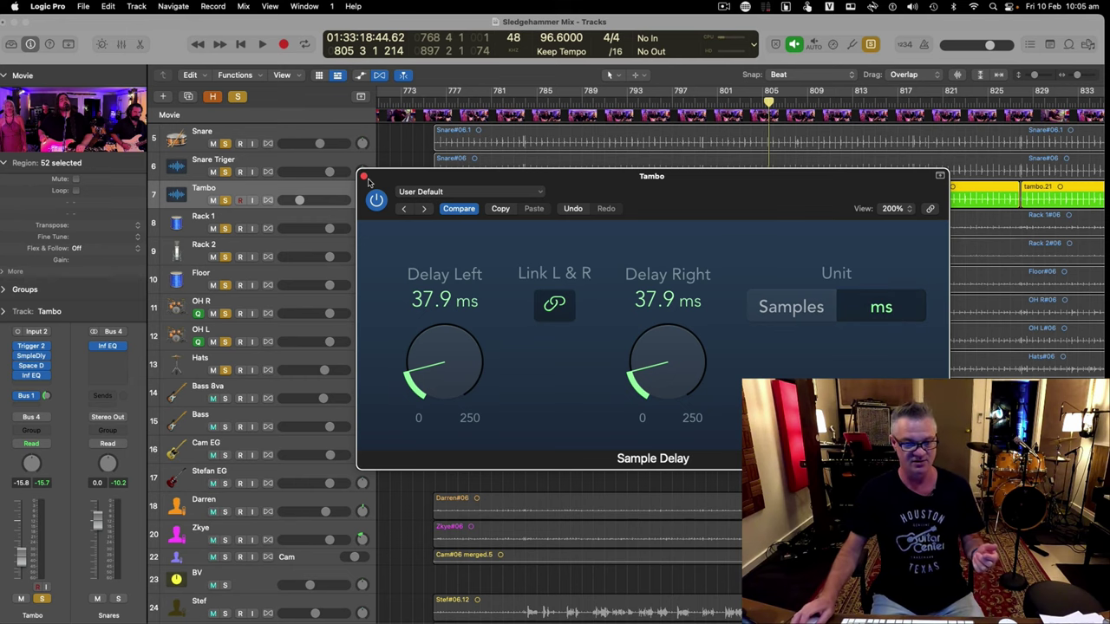
pyautogui.click(364, 176)
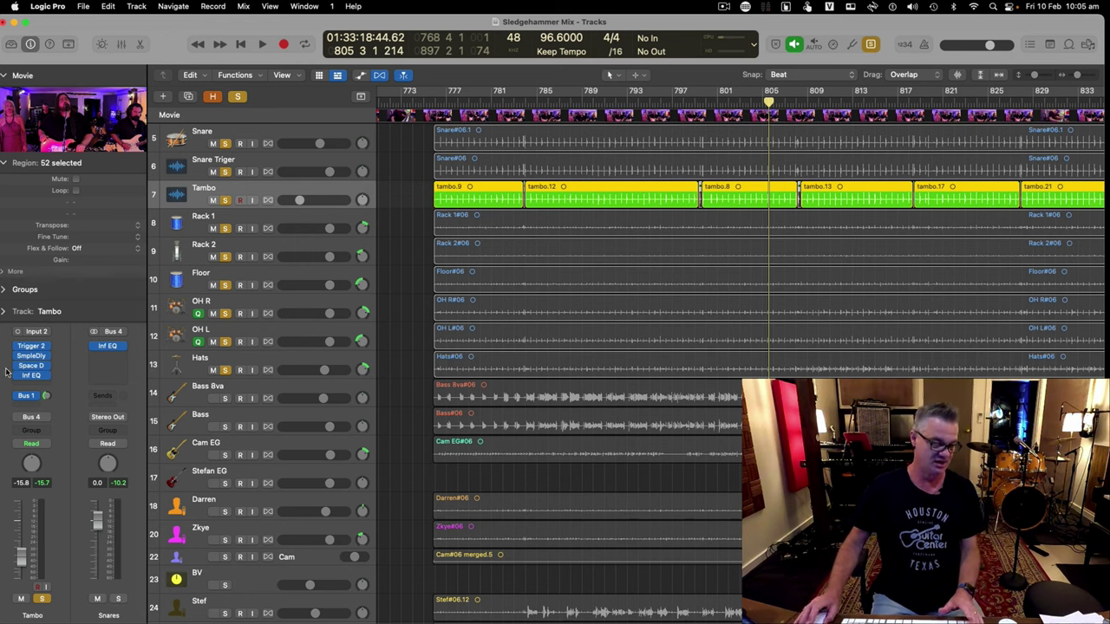
# Resume playback of the soloed Tambo regions and turn off solo mode to hear them with all the drums
pyautogui.press('space')
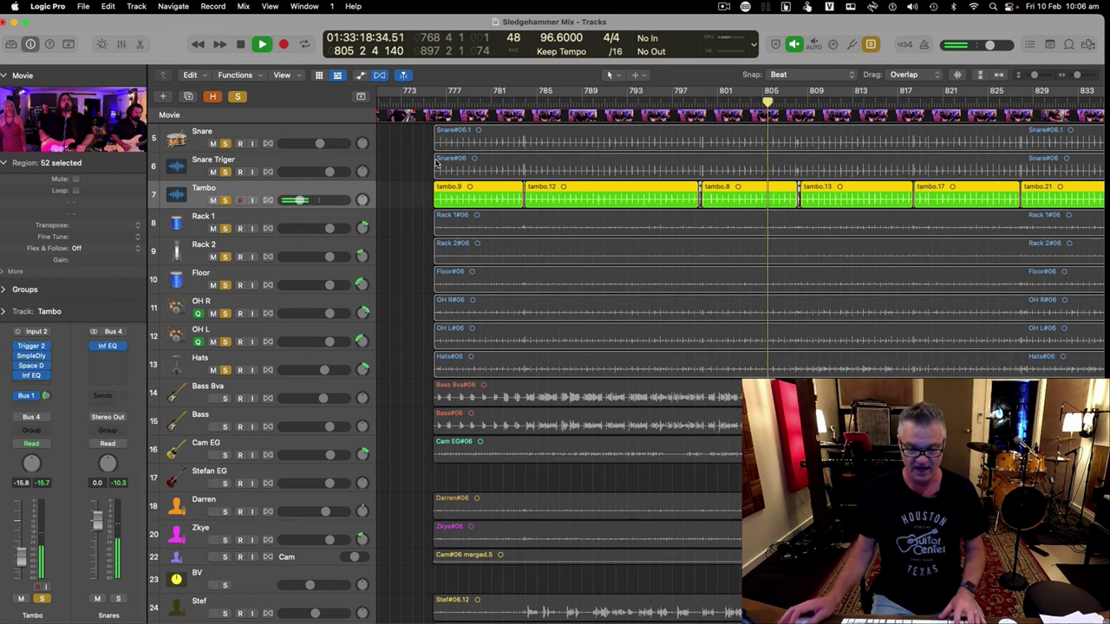
pyautogui.click(381, 141)
pyautogui.press(',')
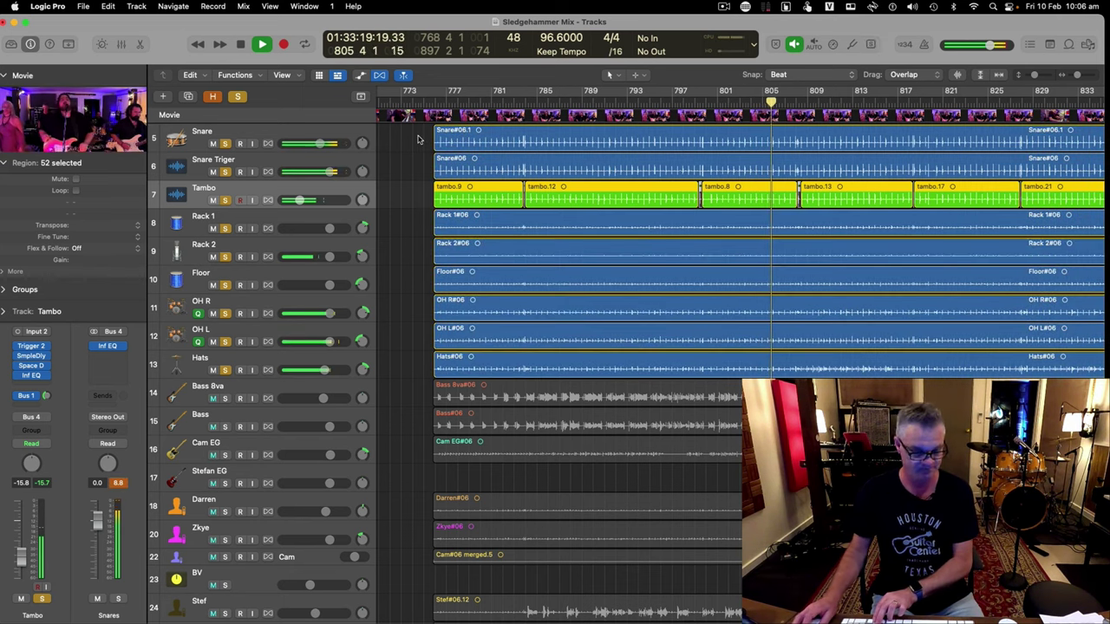
pyautogui.press('super+Left')
pyautogui.press('super+Up')
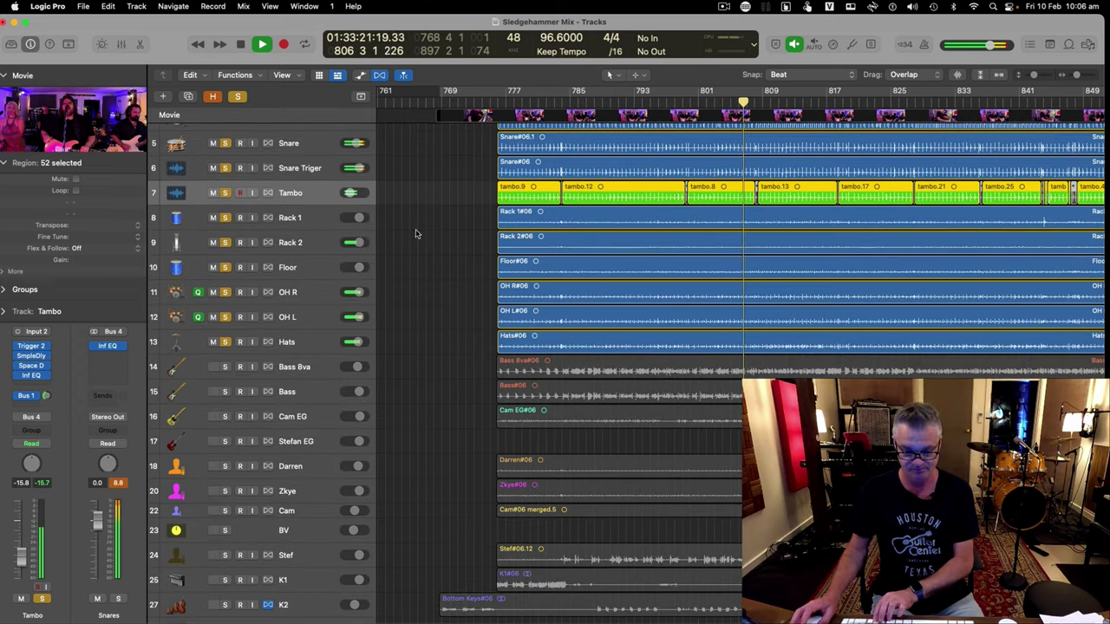
# Solo the OH R and OH L regions, bypass every plug-in on the Overs bus and stop playback
pyautogui.click(304, 318)
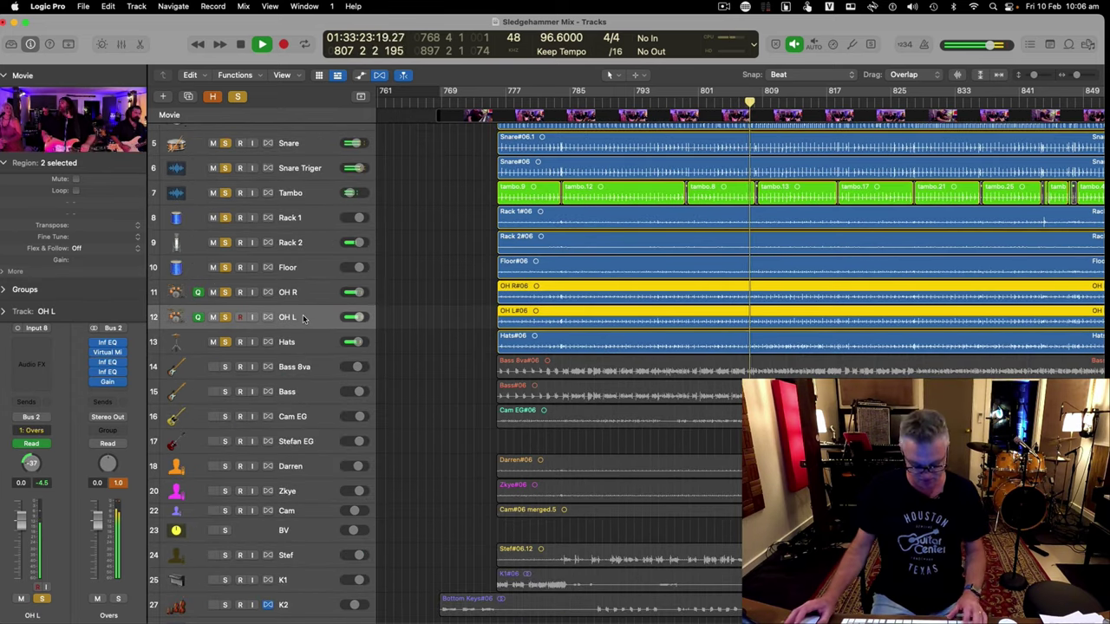
pyautogui.hotkey('ctrl', 's')
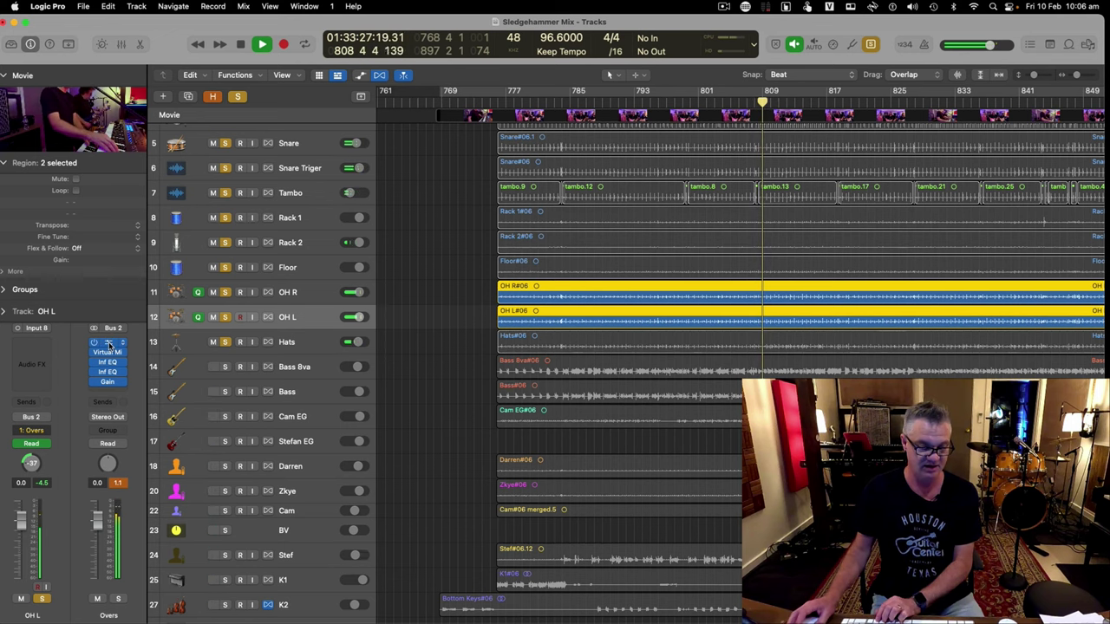
pyautogui.click(108, 345)
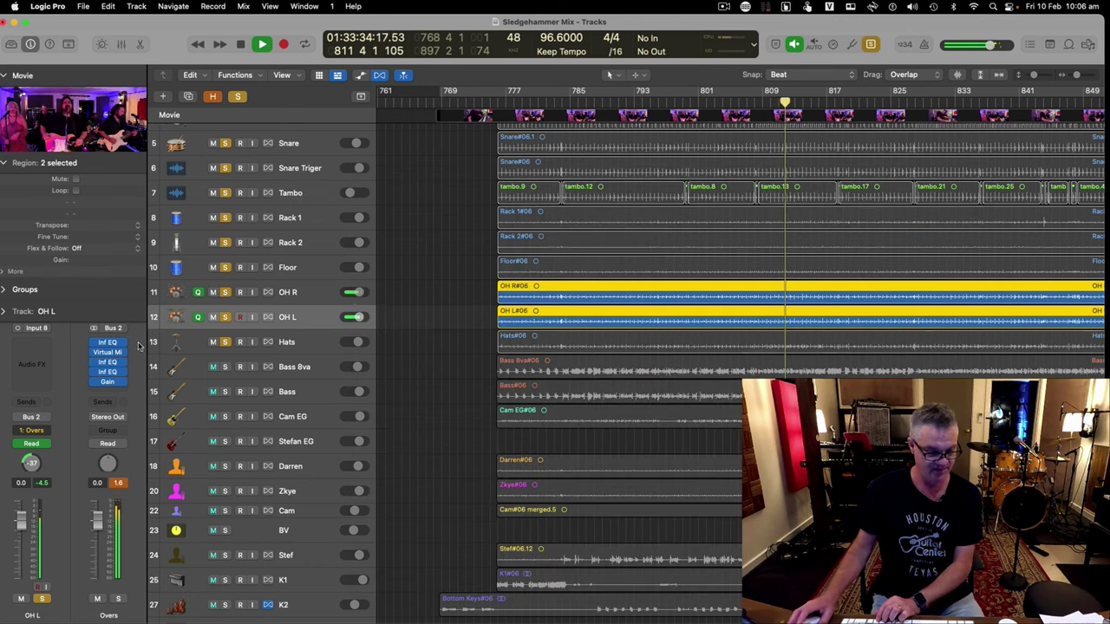
pyautogui.click(105, 359)
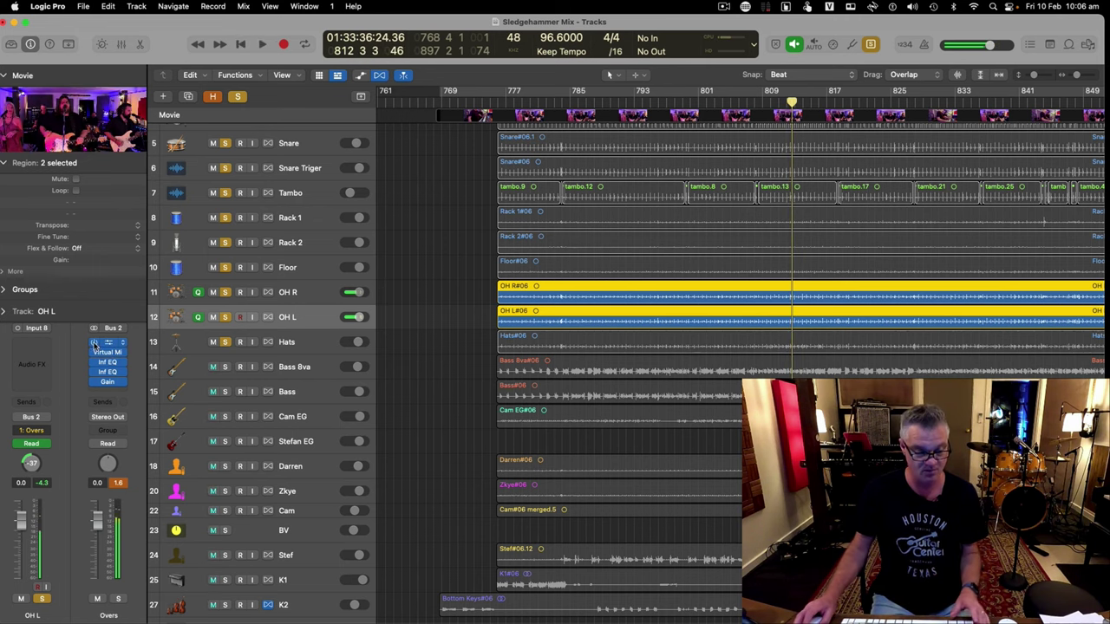
pyautogui.click(95, 354)
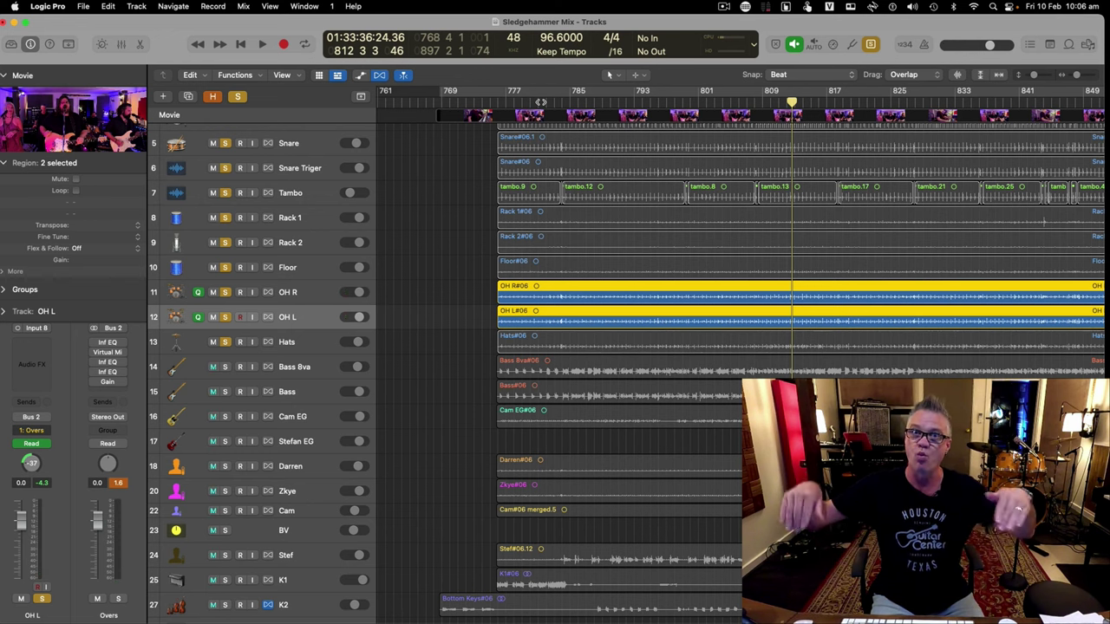
# Play the overheads from around bar 780, re-enabling the first Inf EQ and Virtual Mix Rack on Overs and reviewing the rack's settings
pyautogui.click(540, 101)
pyautogui.press('space')
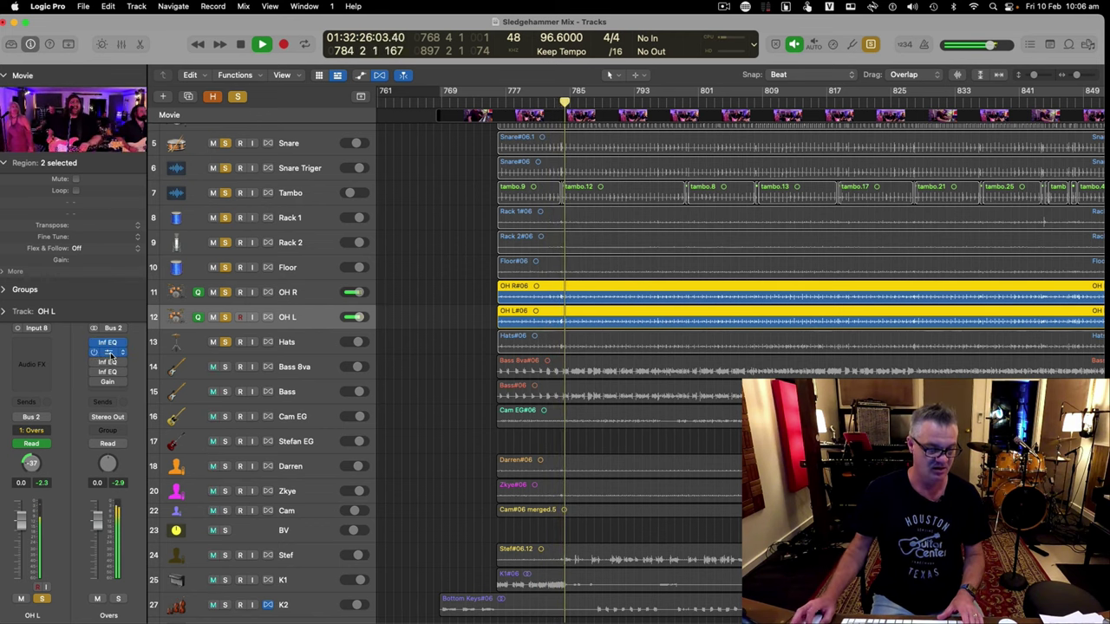
pyautogui.click(99, 352)
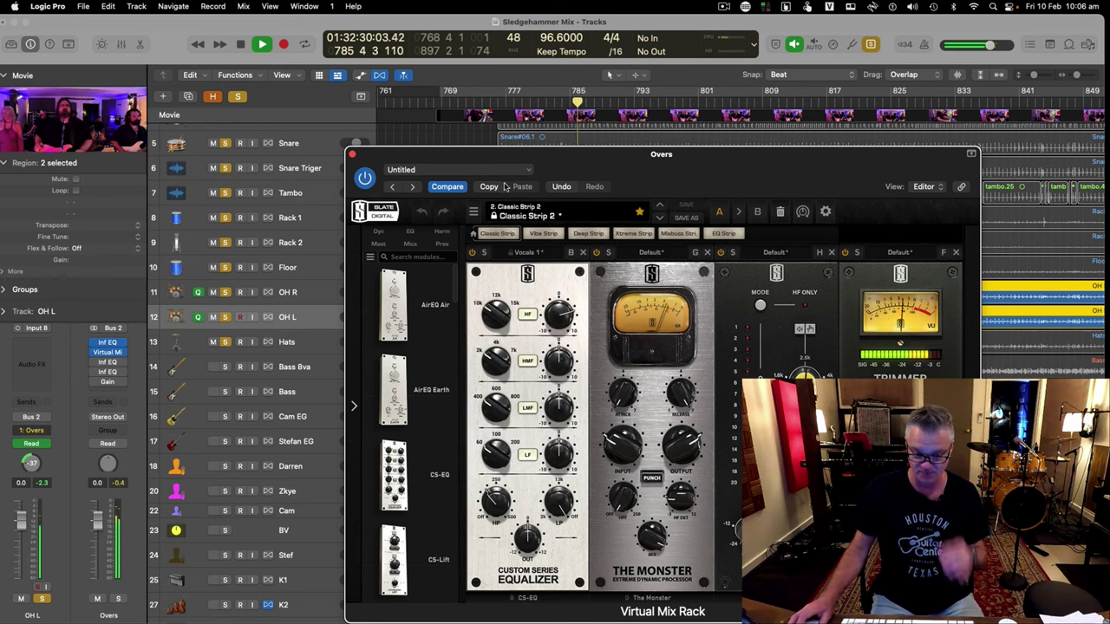
pyautogui.moveTo(695, 156); pyautogui.dragTo(612, 79)
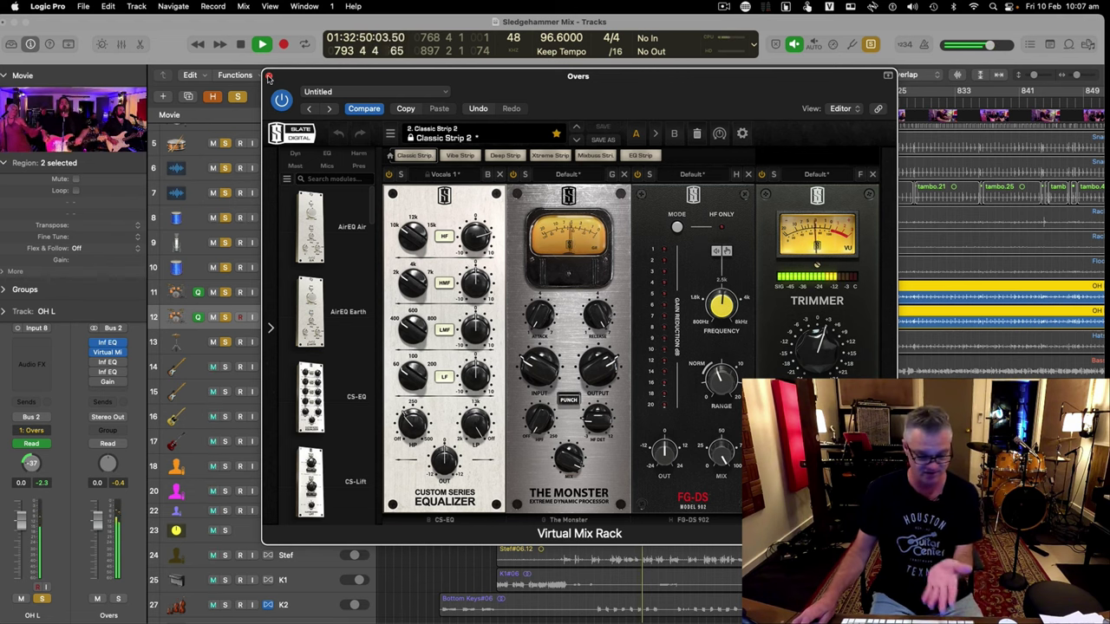
pyautogui.click(269, 78)
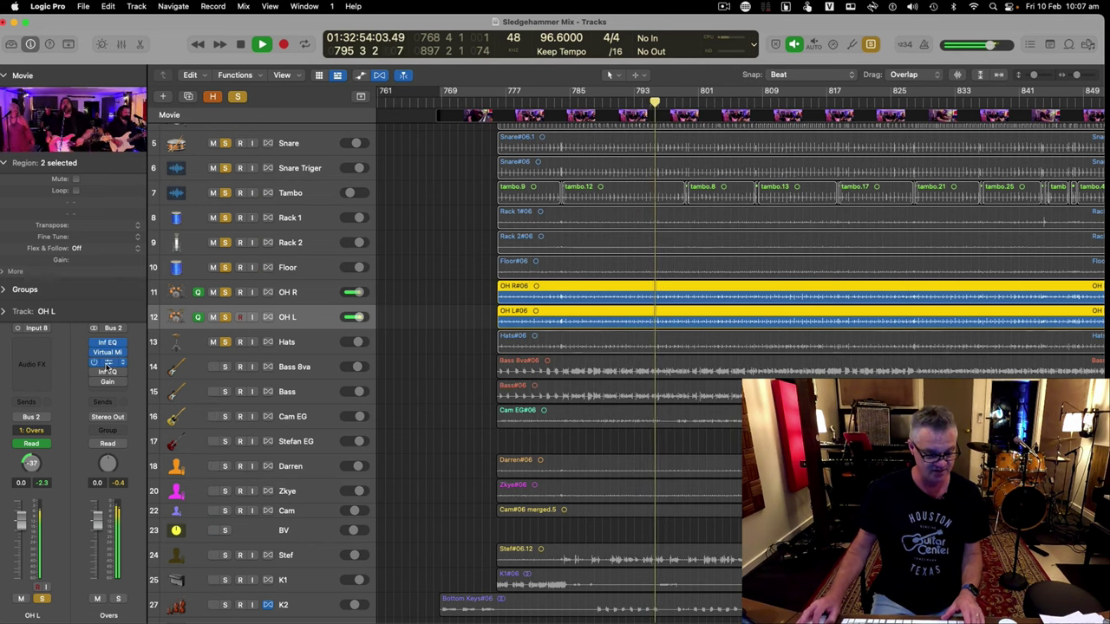
# Re-enable and review the remaining two Inf EQs and the Gain plug-in on Overs, close their windows and stop playback
pyautogui.click(108, 364)
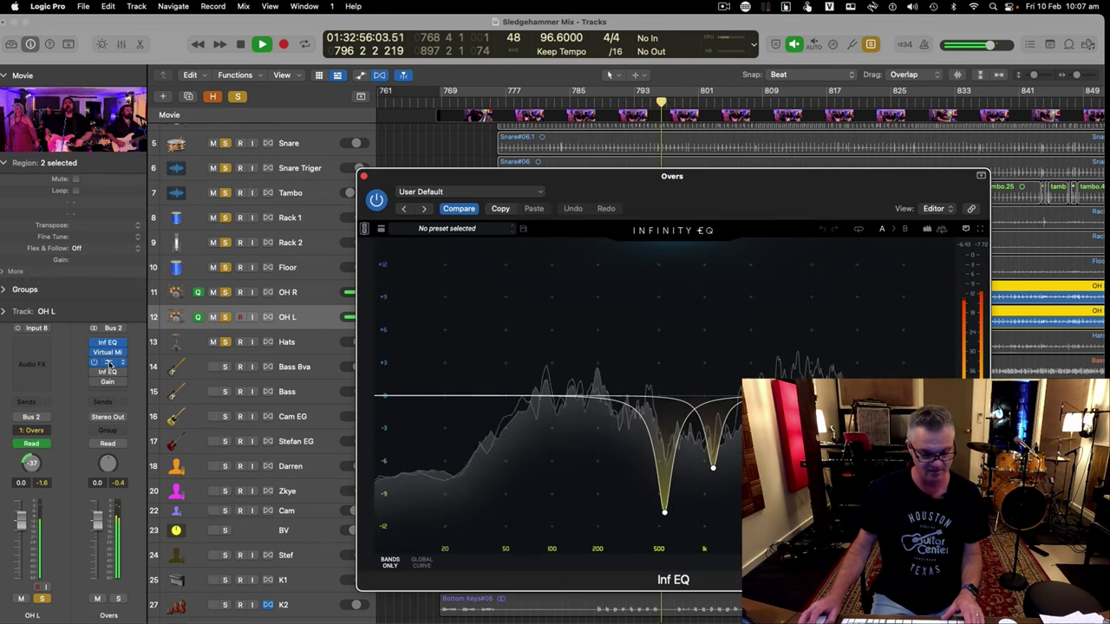
pyautogui.click(107, 374)
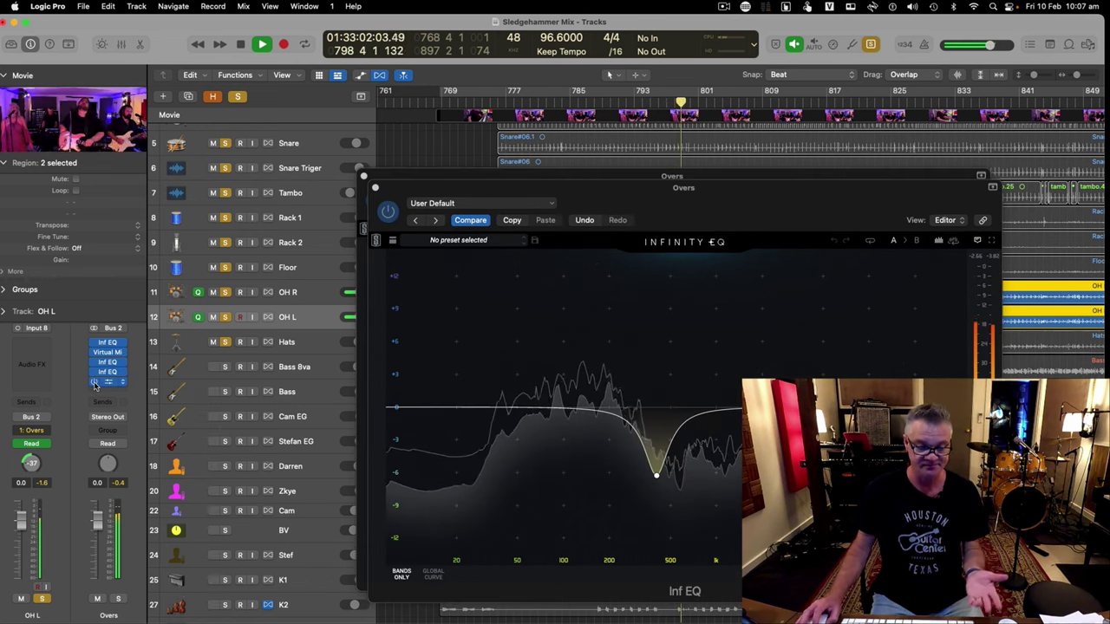
pyautogui.click(108, 383)
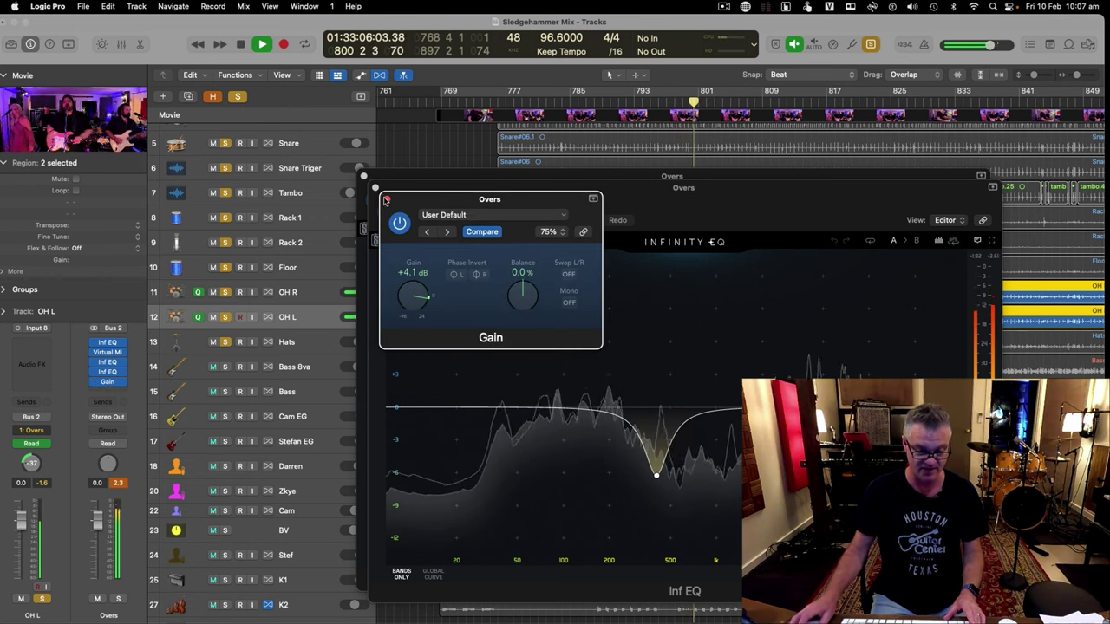
pyautogui.click(387, 201)
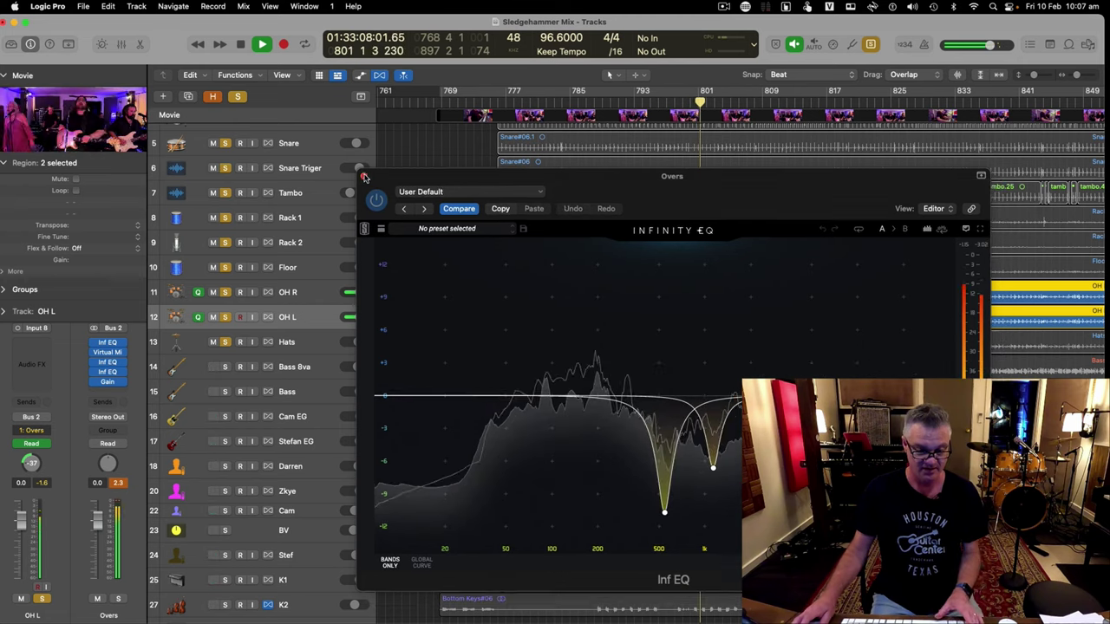
pyautogui.click(364, 176)
pyautogui.press('space')
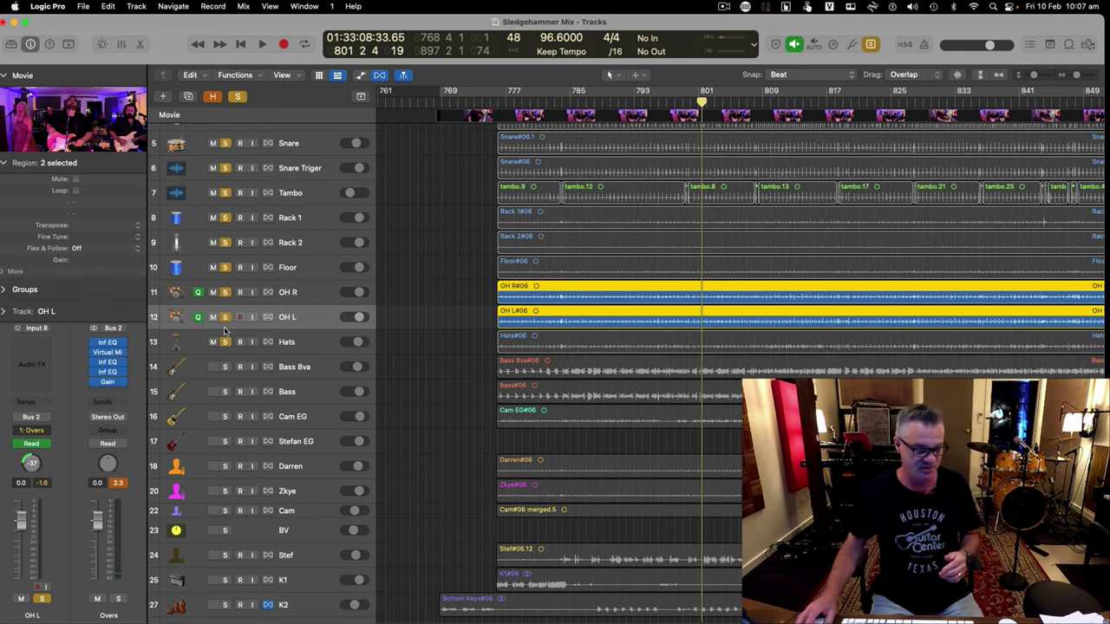
pyautogui.moveTo(103, 387)
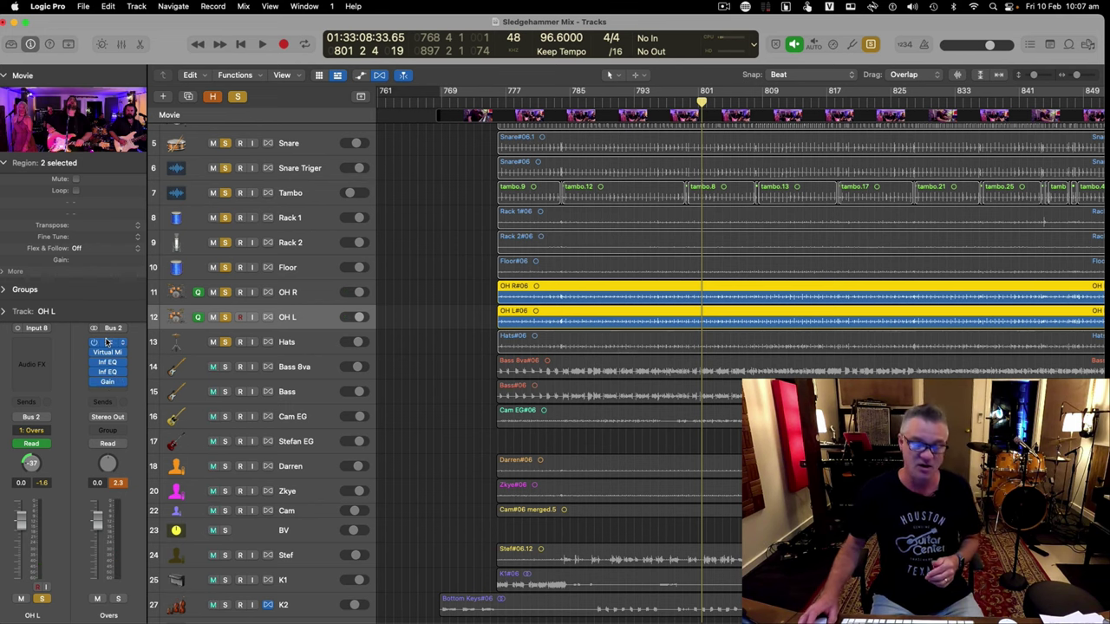
pyautogui.moveTo(110, 391); pyautogui.dragTo(111, 368)
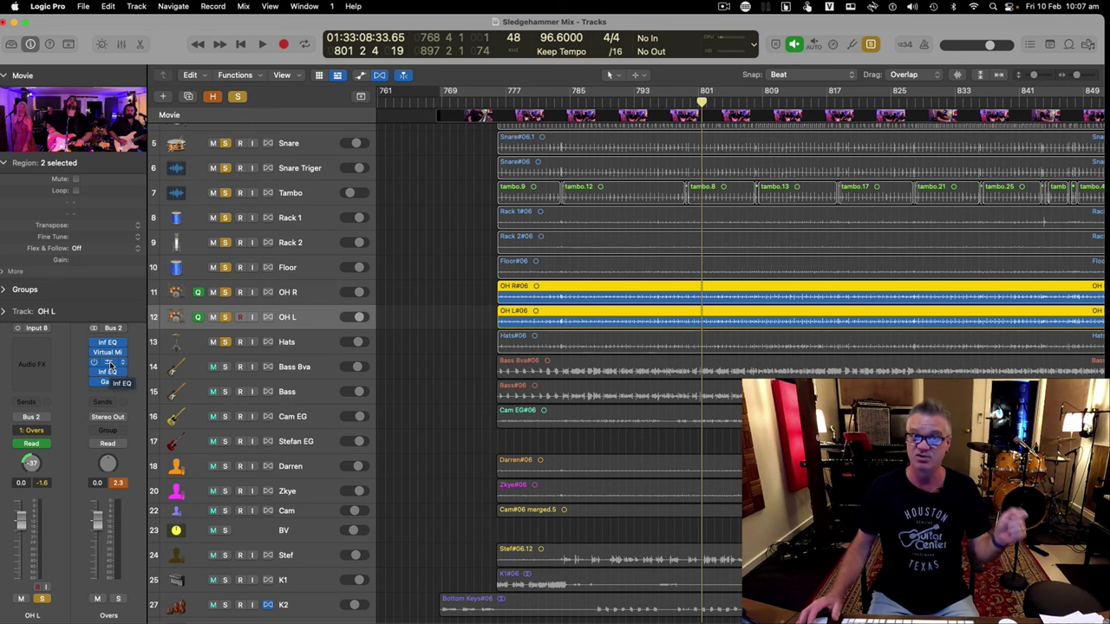
pyautogui.moveTo(110, 367); pyautogui.dragTo(110, 369)
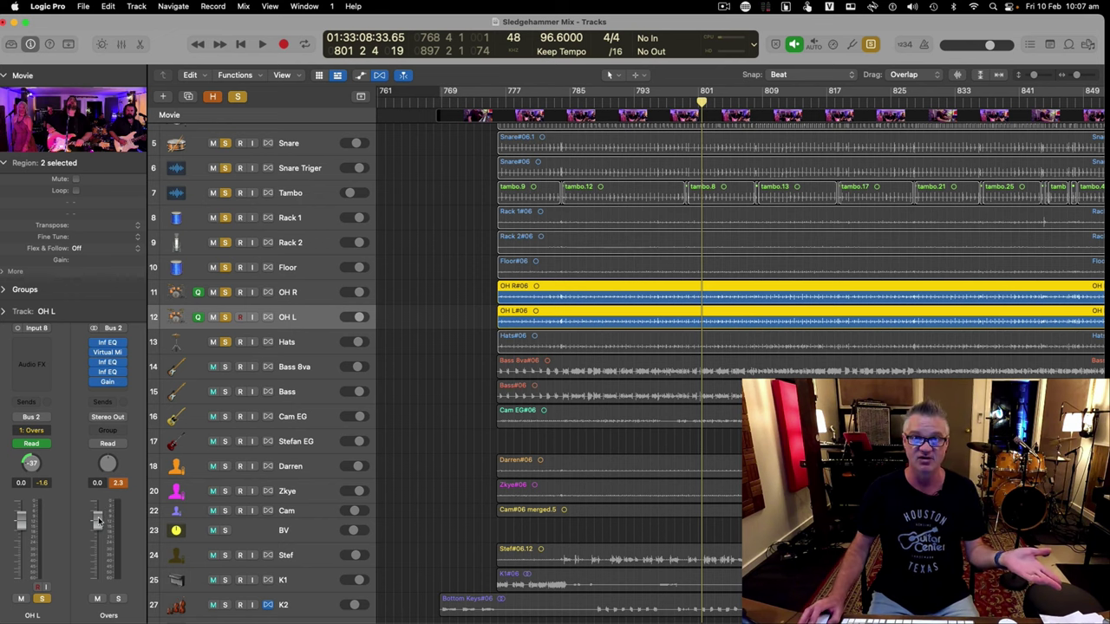
# Switch the region solo to the Hats track and play it from around bar 801
pyautogui.click(295, 345)
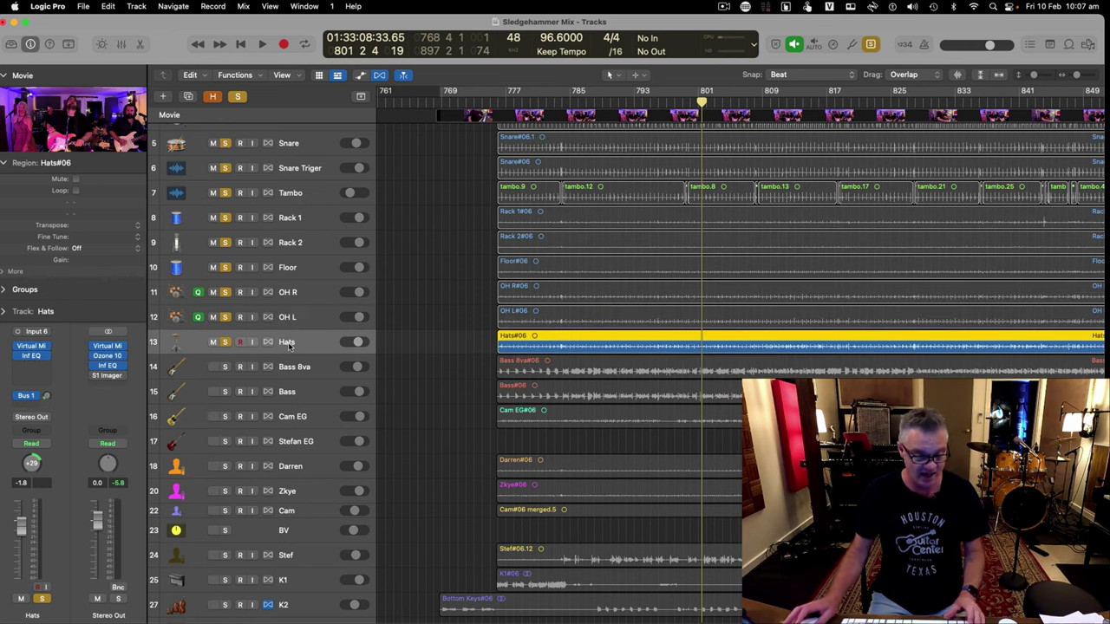
pyautogui.press('space')
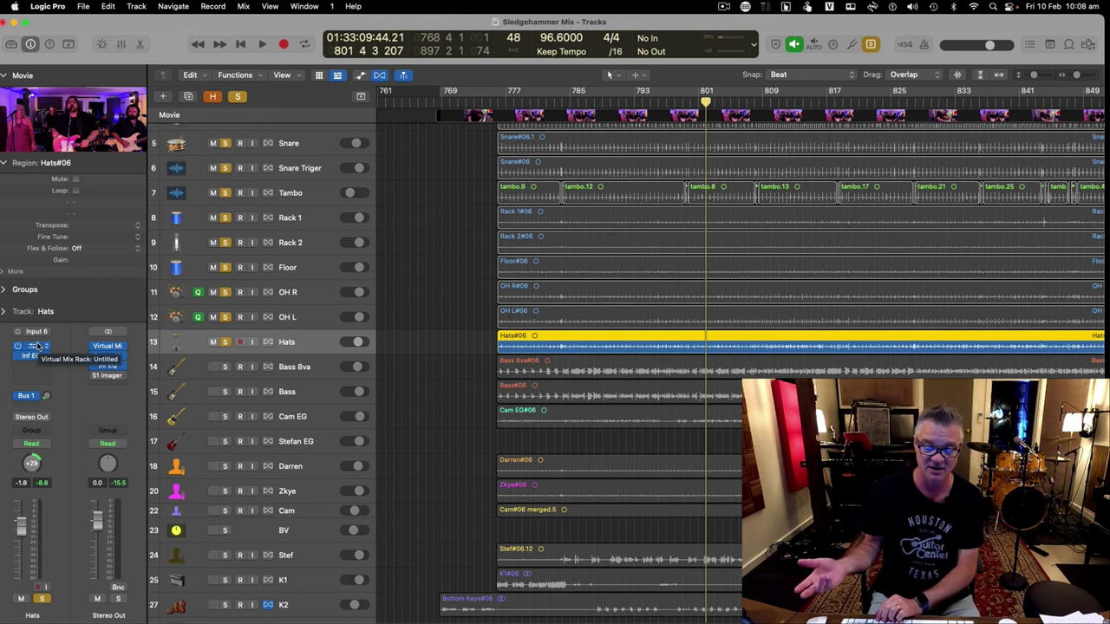
pyautogui.press('space')
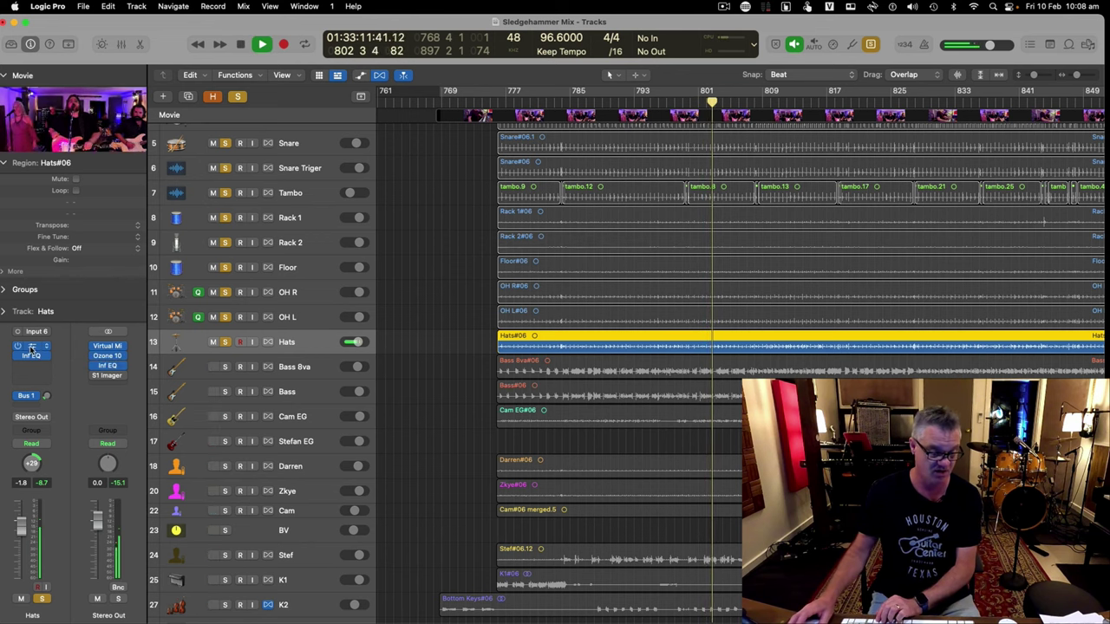
# Open the Hats track's Virtual Mix Rack and set the Custom Series Equalizer's HP filter to 500Hz
pyautogui.click(35, 346)
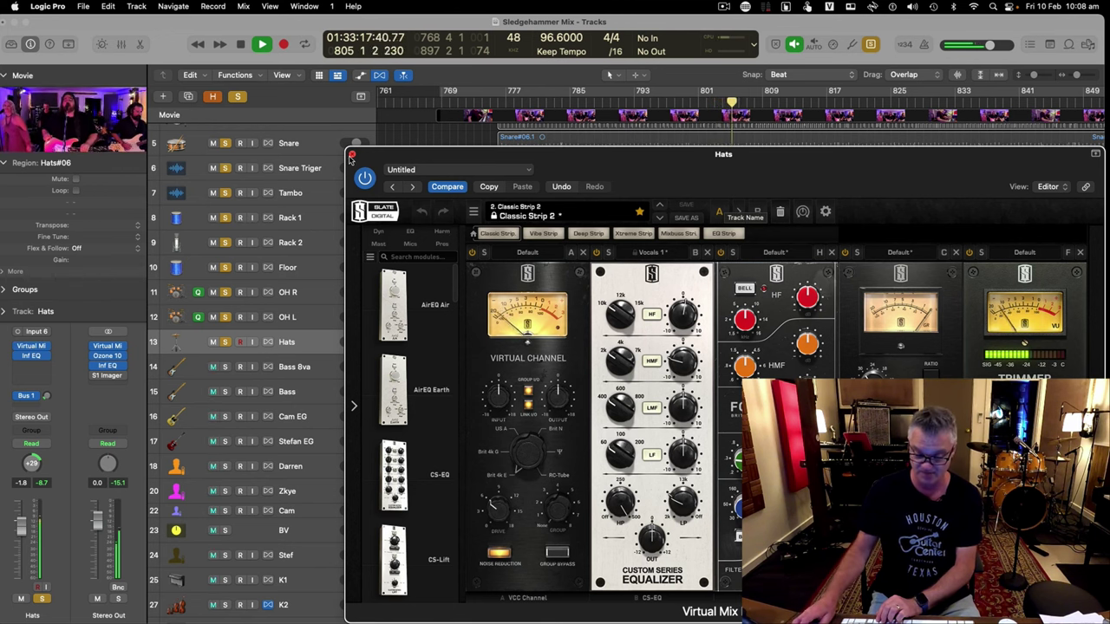
pyautogui.moveTo(617, 531)
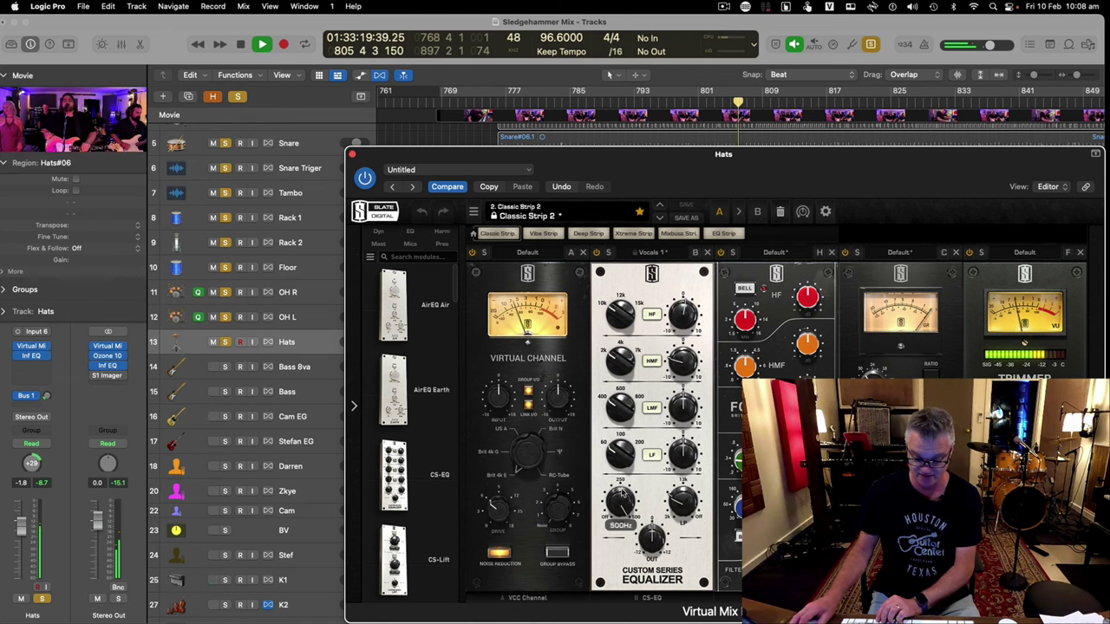
pyautogui.moveTo(618, 530); pyautogui.dragTo(617, 563)
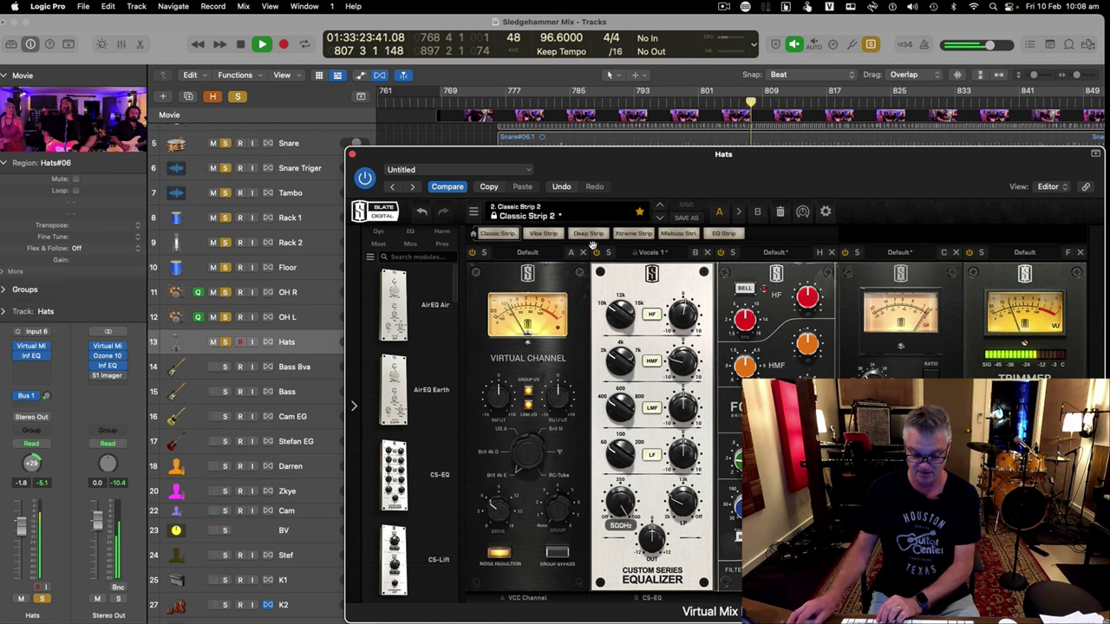
# Close the Hats track's Virtual Mix Rack, review the settings of its Inf EQ, then stop playback and close the EQ window
pyautogui.click(41, 354)
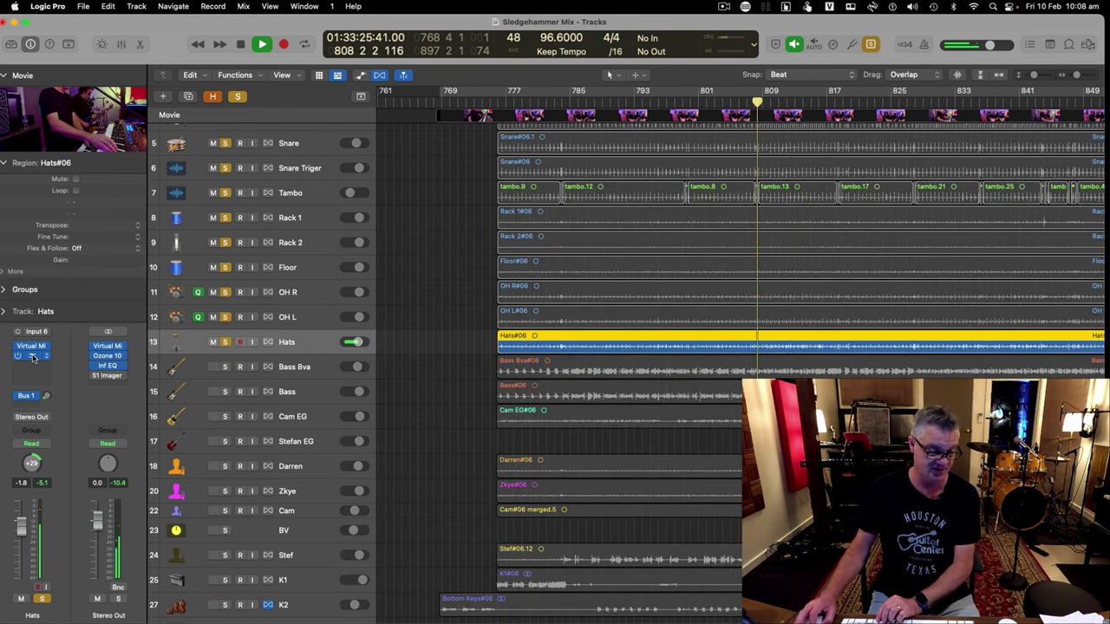
pyautogui.click(35, 356)
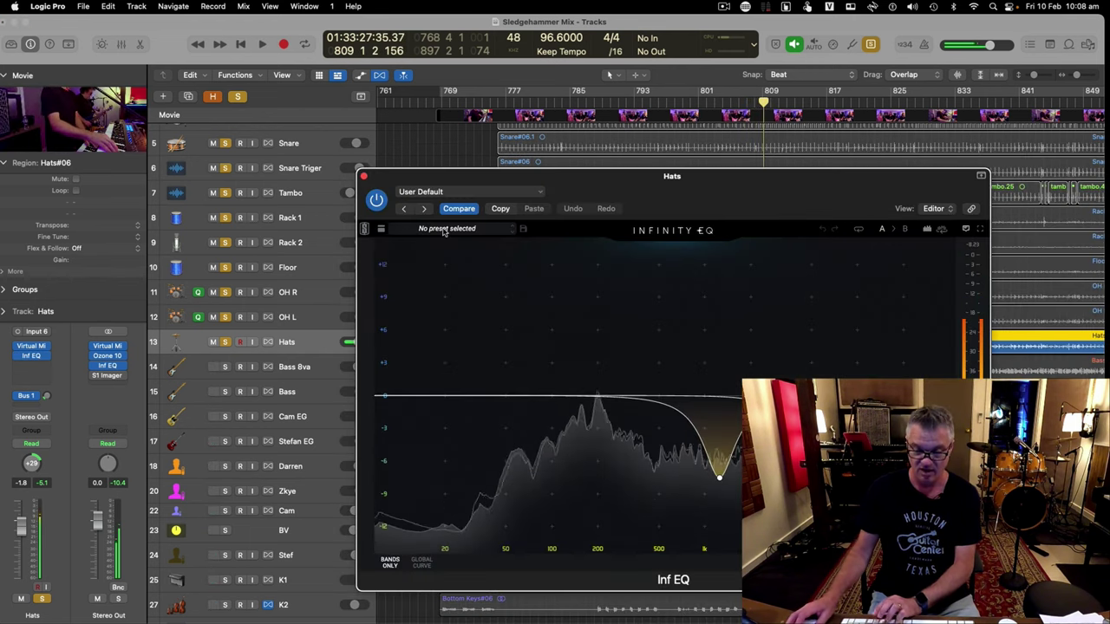
pyautogui.click(364, 177)
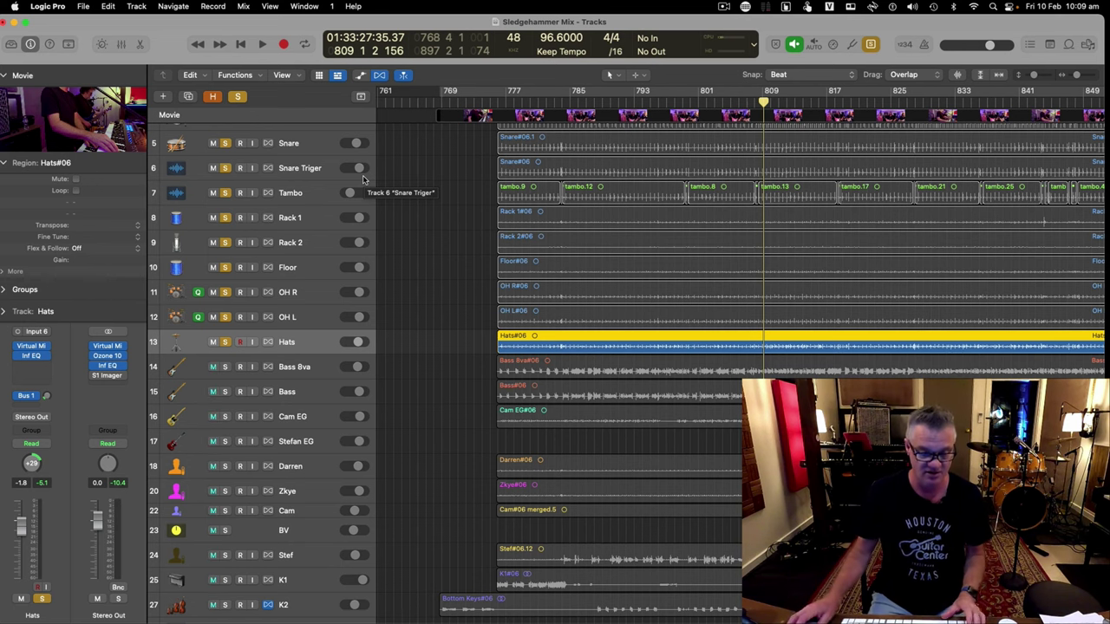
# Re-solo Hats with the other drum tracks, turn off region solo, and briefly play the full drum kit from around bar 802
pyautogui.click(224, 341)
pyautogui.scroll(2, 448, 173)
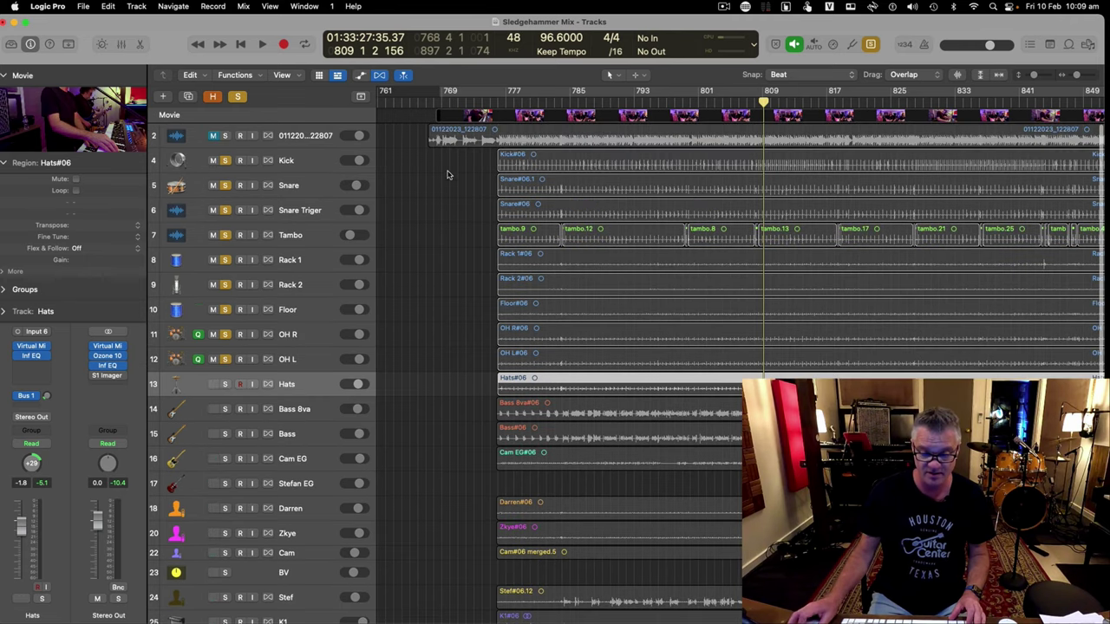
pyautogui.moveTo(440, 160); pyautogui.dragTo(832, 369)
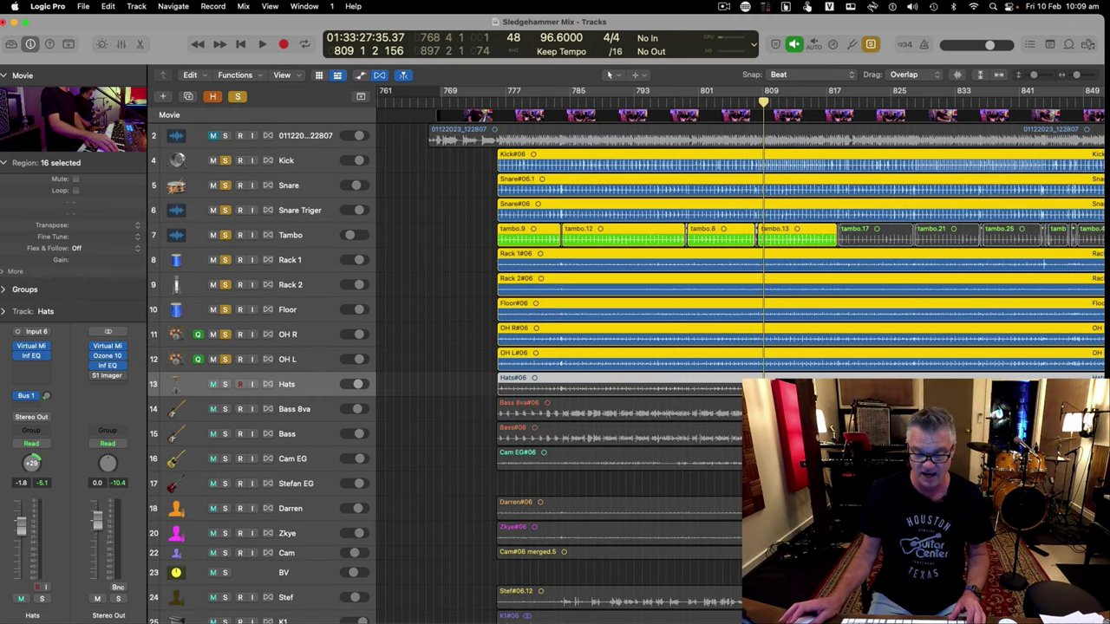
pyautogui.click(224, 384)
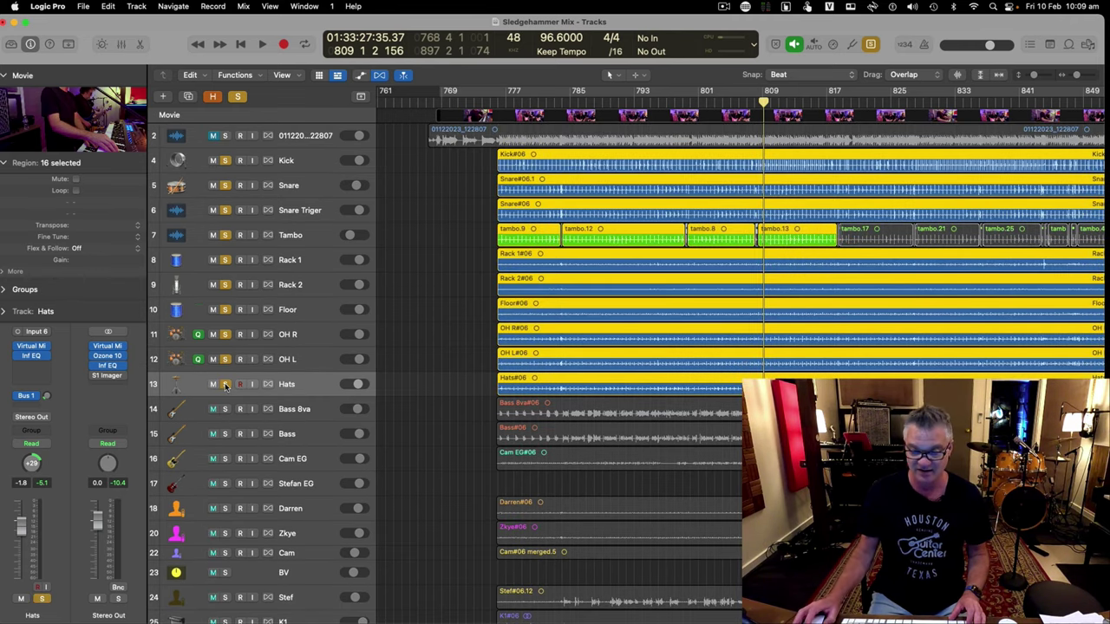
pyautogui.hotkey('ctrl', 's')
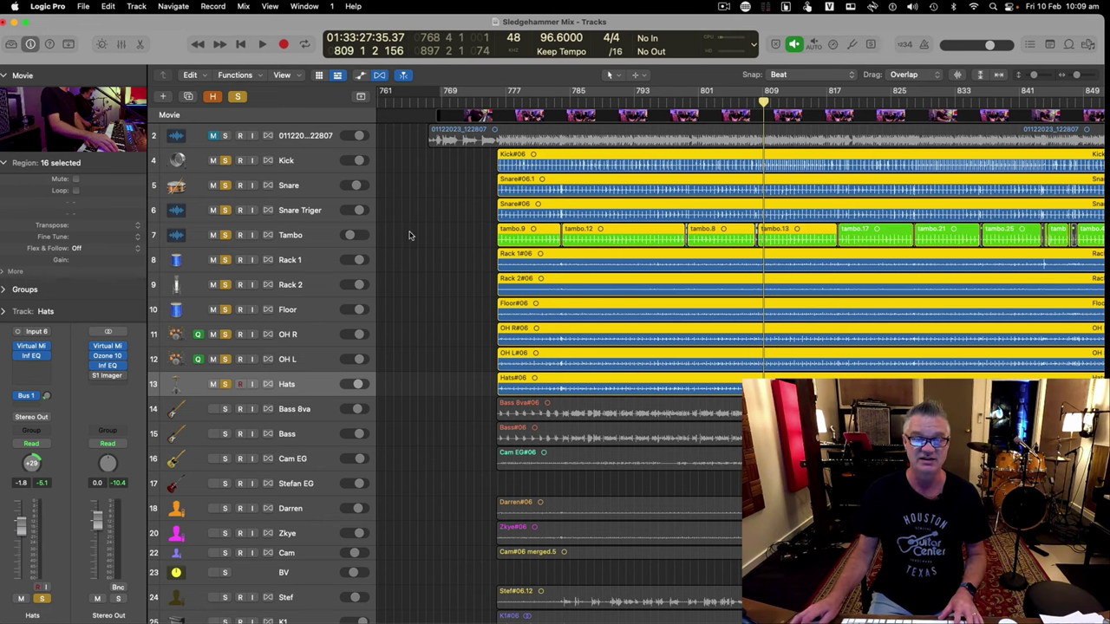
pyautogui.click(410, 235)
pyautogui.press('space')
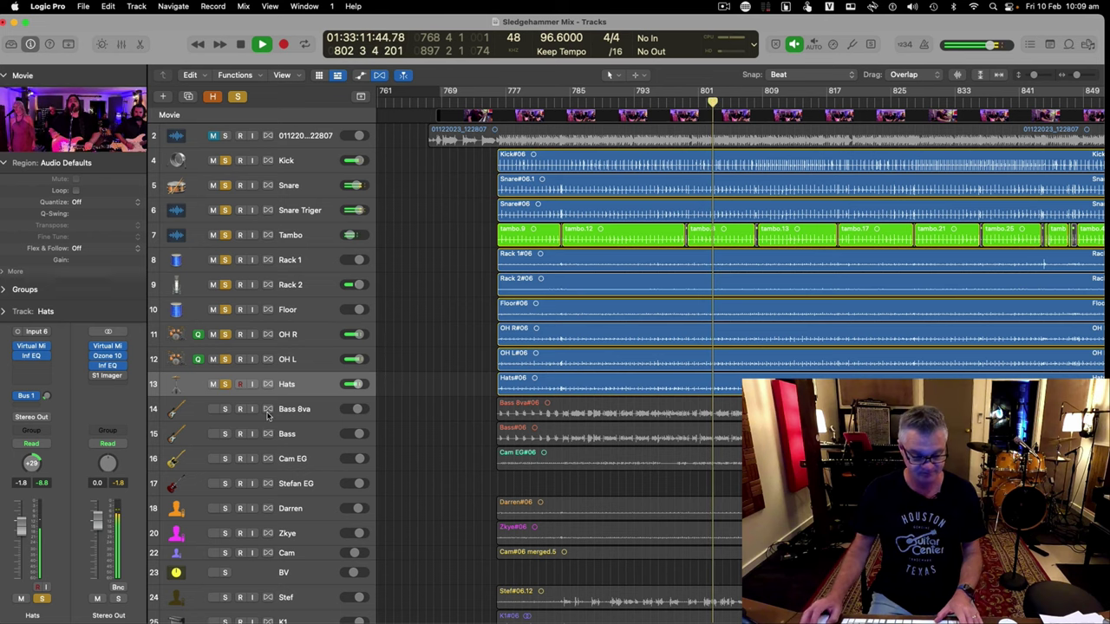
pyautogui.press('space')
# Clear all track solos, region-solo the Bass 8va track and play it from around bar 802
pyautogui.click(231, 397)
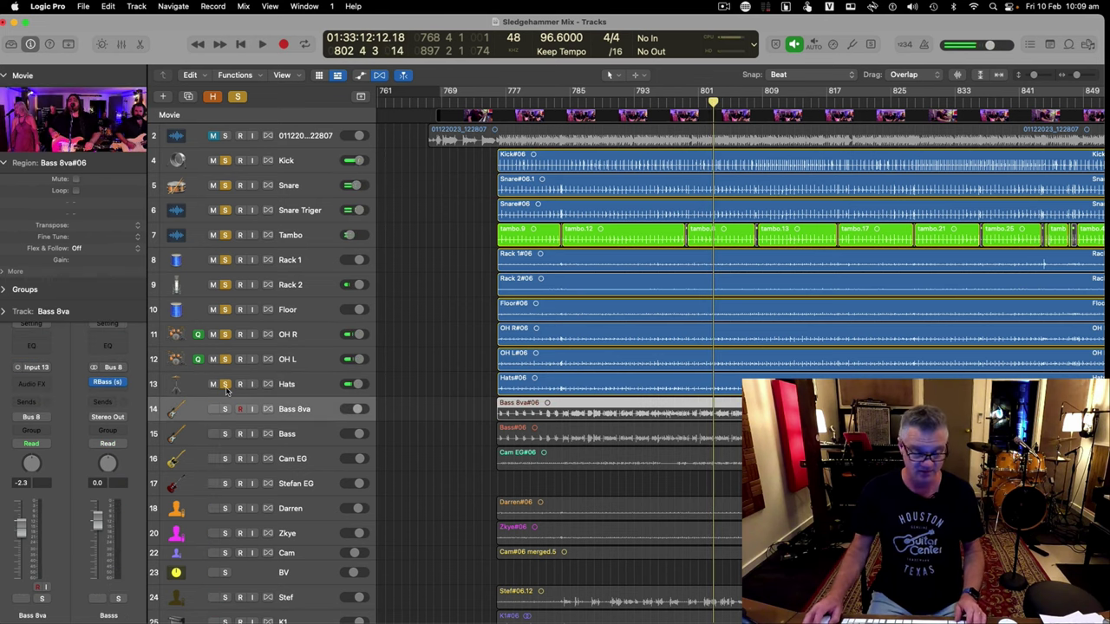
pyautogui.keyDown('alt'); pyautogui.click(225, 389); pyautogui.keyUp('alt')
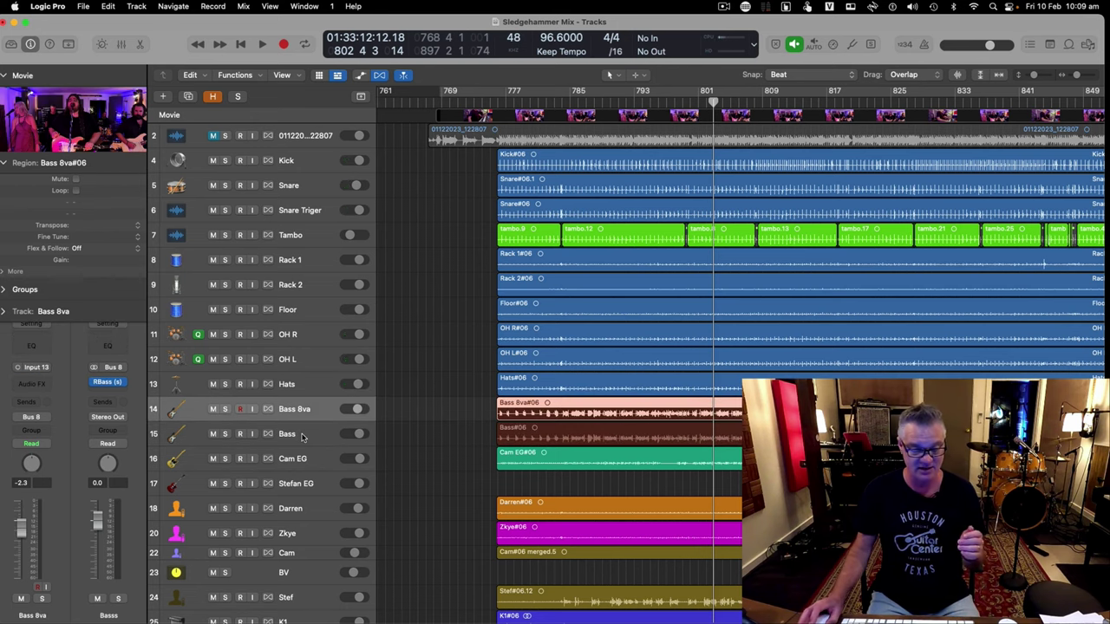
pyautogui.hotkey('ctrl', 's')
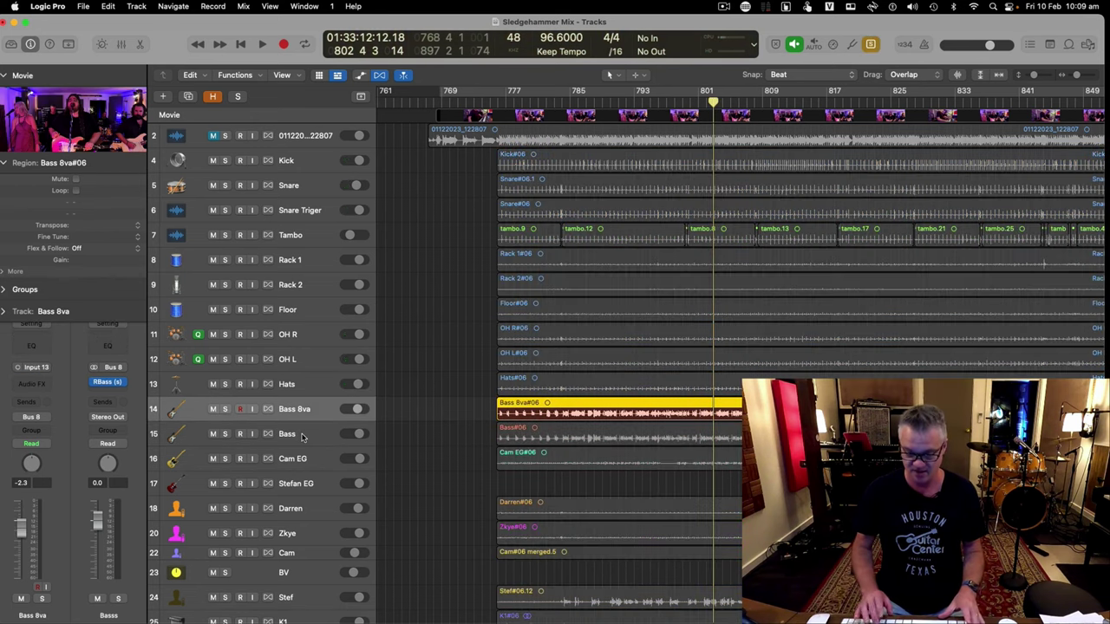
pyautogui.press('space')
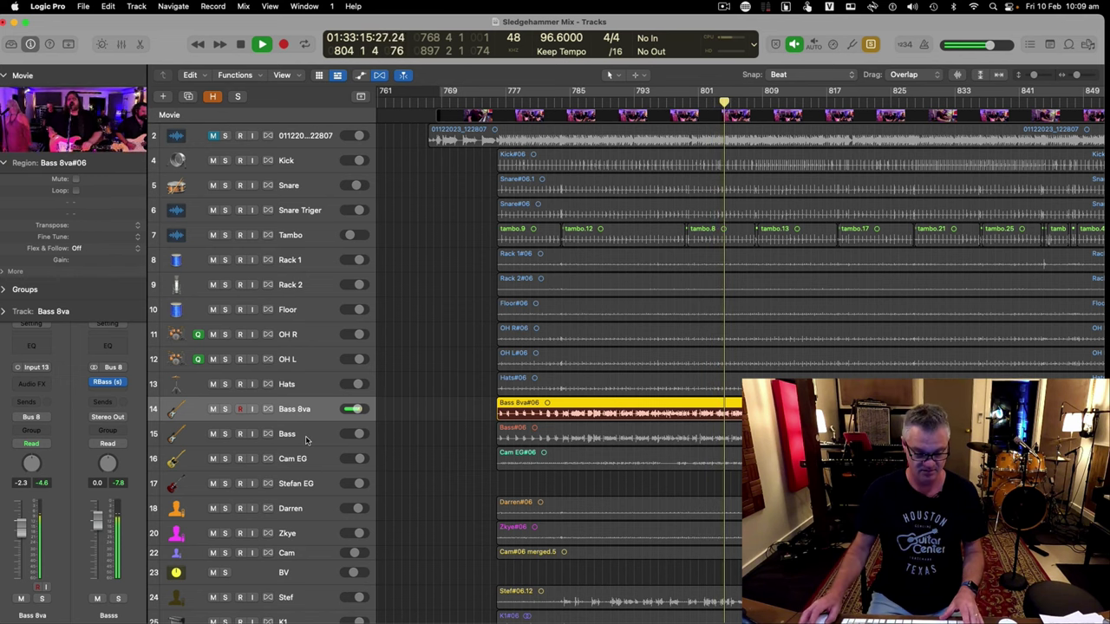
# Switch the region solo to the Bass track, bypass its TH-U Slate and Virtual Mix Rack, and open TH-U Slate
pyautogui.click(306, 438)
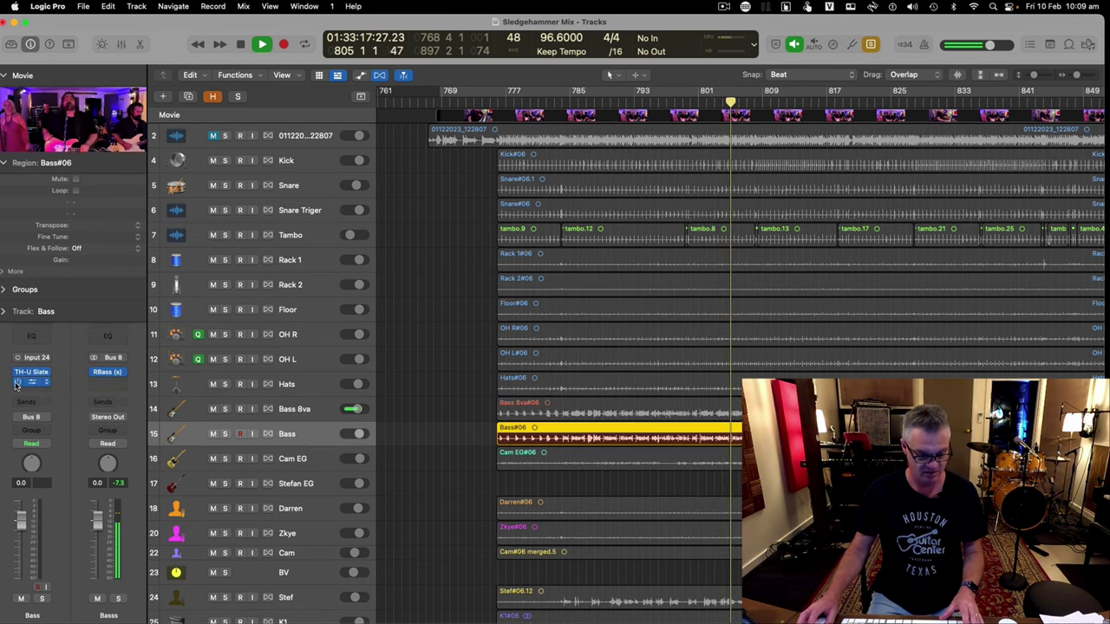
pyautogui.press(',')
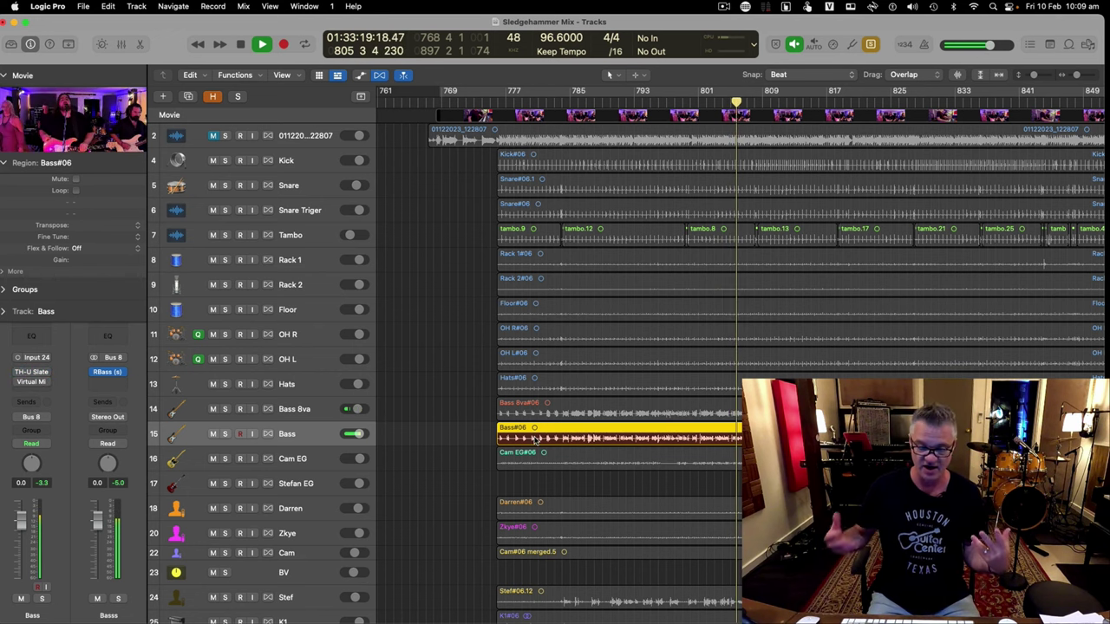
pyautogui.click(32, 373)
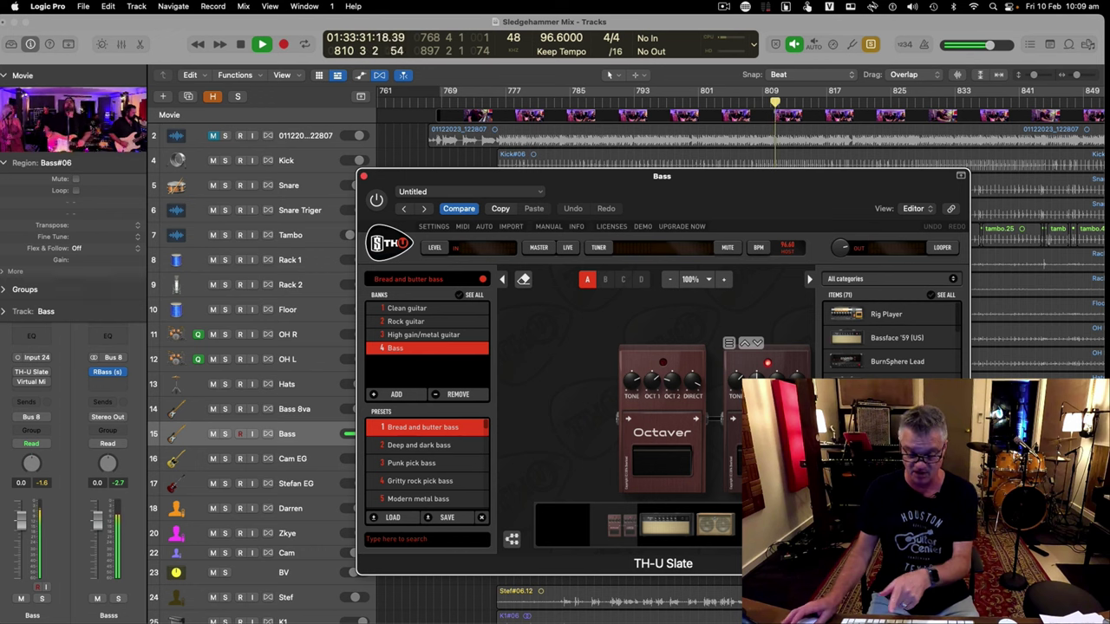
# Re-enable TH-U Slate and Virtual Mix Rack on Bass during playback, close the TH-U Slate window and stop playback
pyautogui.click(17, 372)
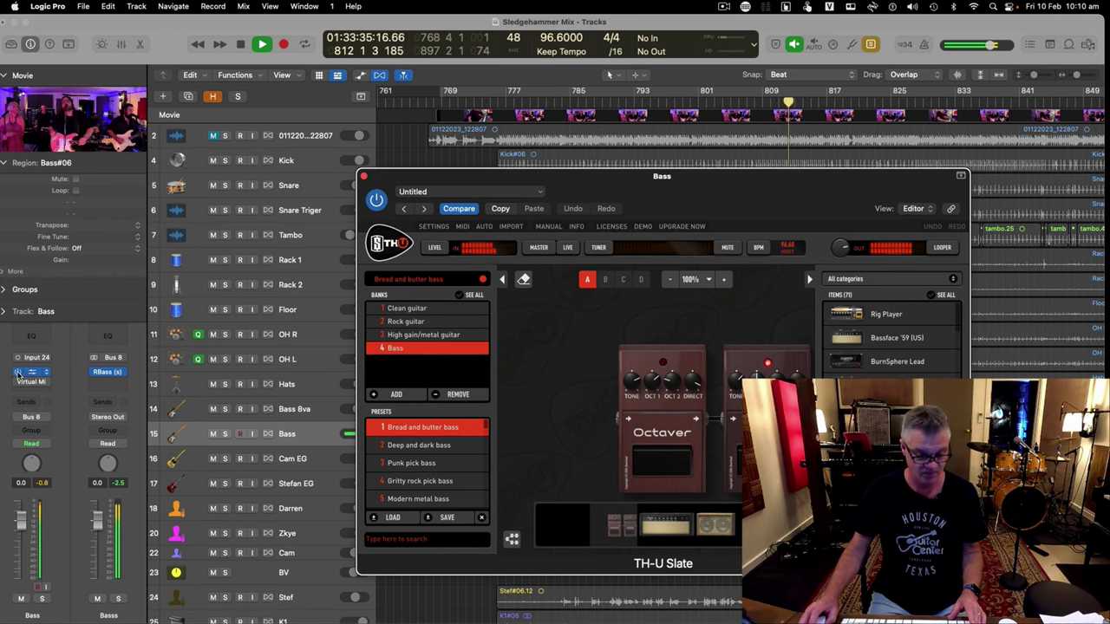
pyautogui.click(17, 382)
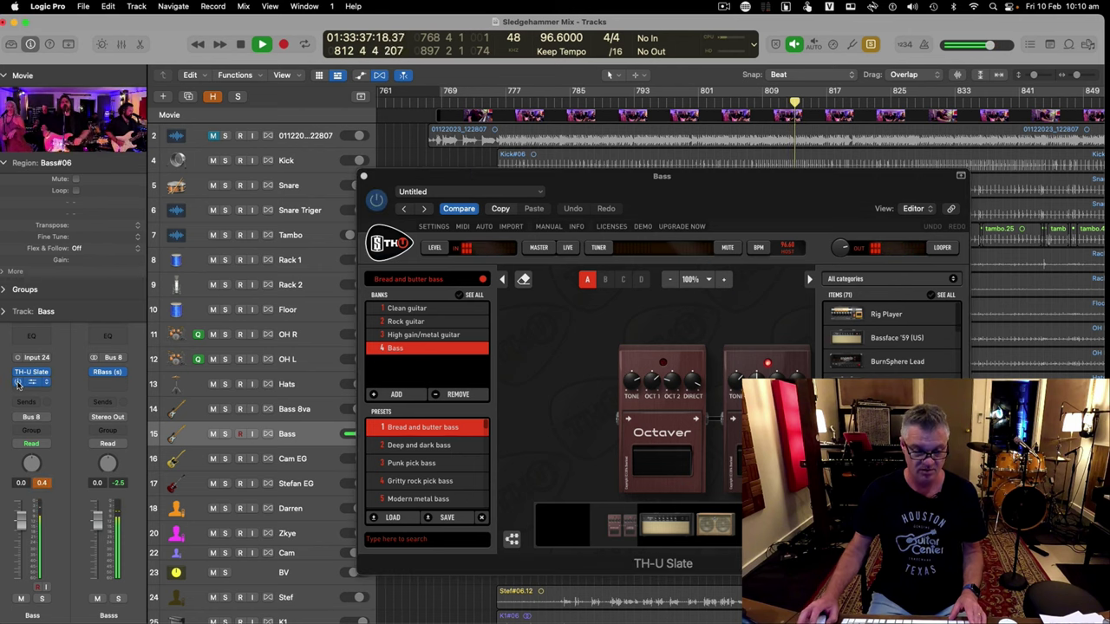
pyautogui.click(17, 384)
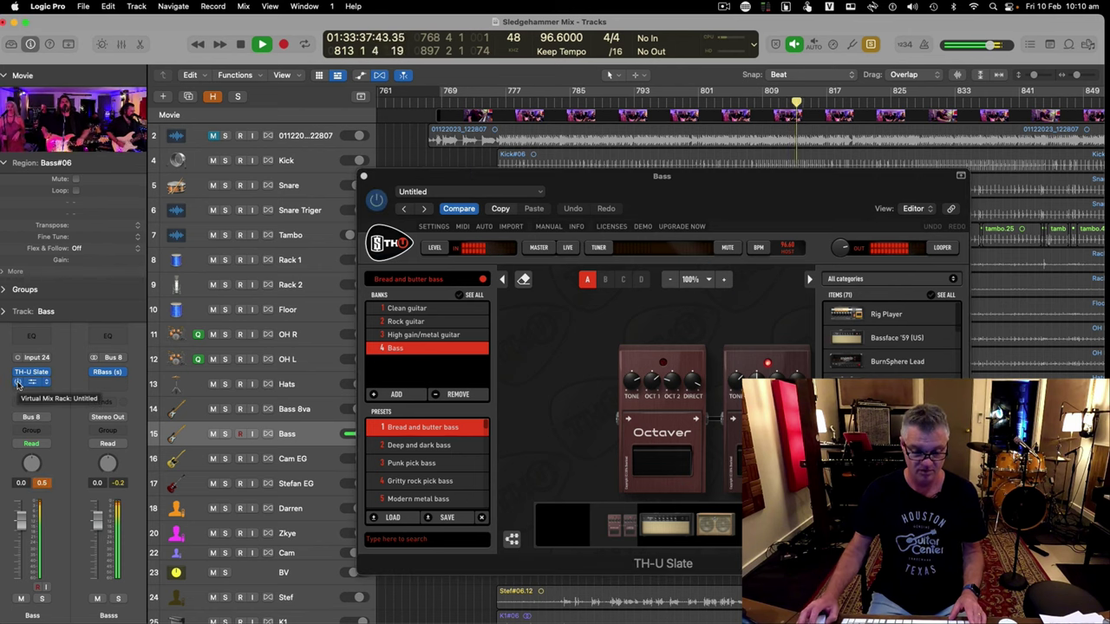
pyautogui.click(364, 178)
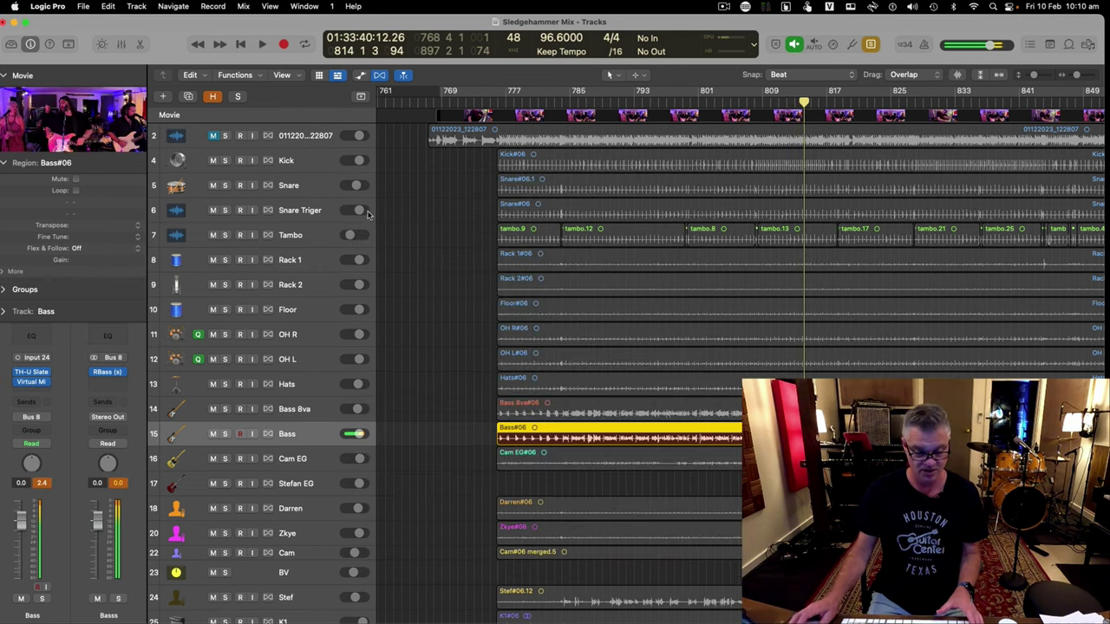
# Select the Bass 8va and Bass tracks together and review the RBass settings on their shared Basss bus
pyautogui.click(303, 410)
pyautogui.keyDown('shift'); pyautogui.click(305, 432); pyautogui.keyUp('shift')
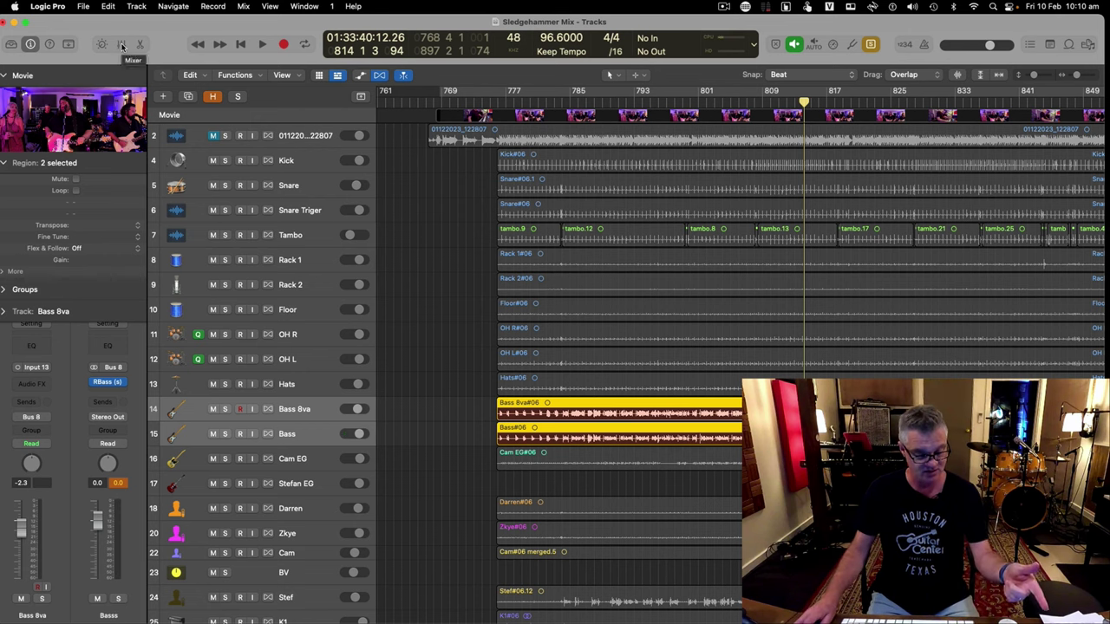
pyautogui.click(111, 384)
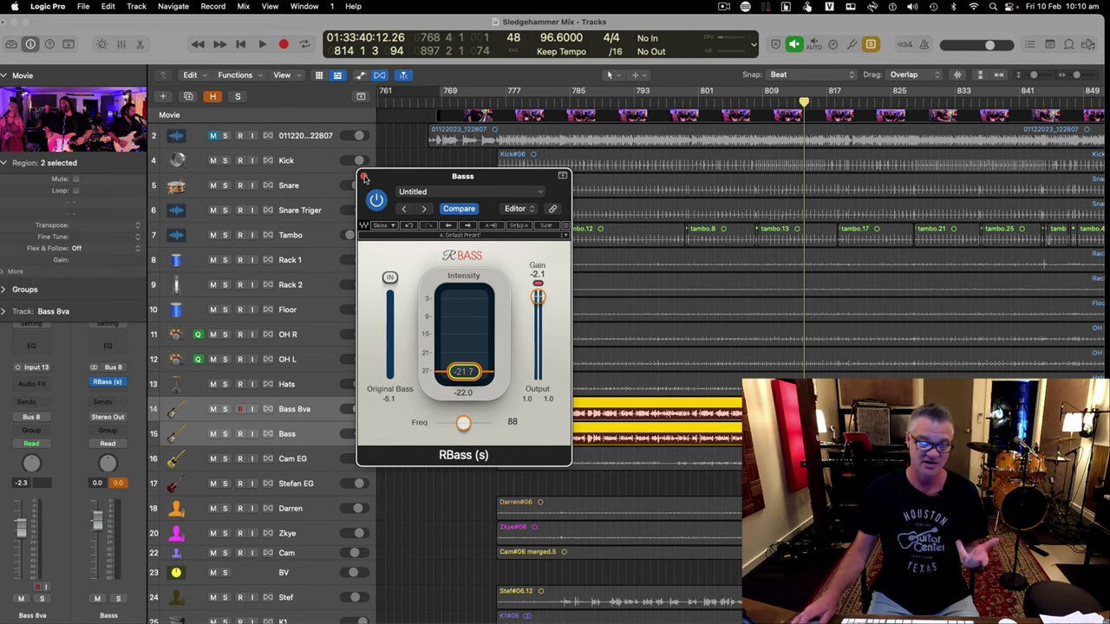
pyautogui.click(364, 177)
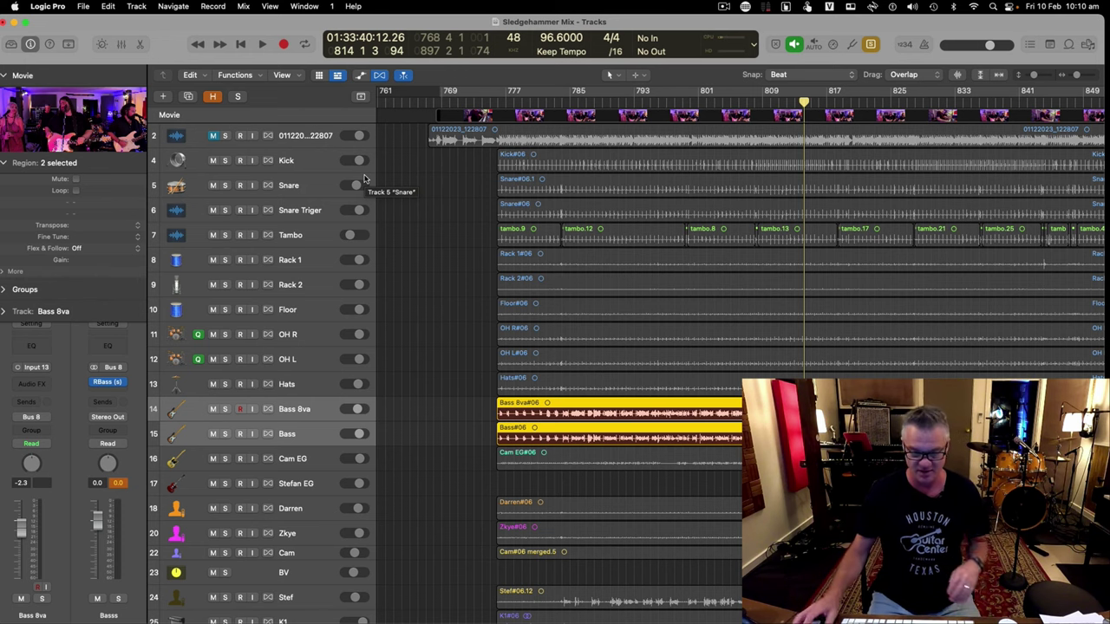
# Turn off region solo, solo all tracks from Kick through Bass, and play them from bar 814 to around bar 817
pyautogui.hotkey('ctrl', 's')
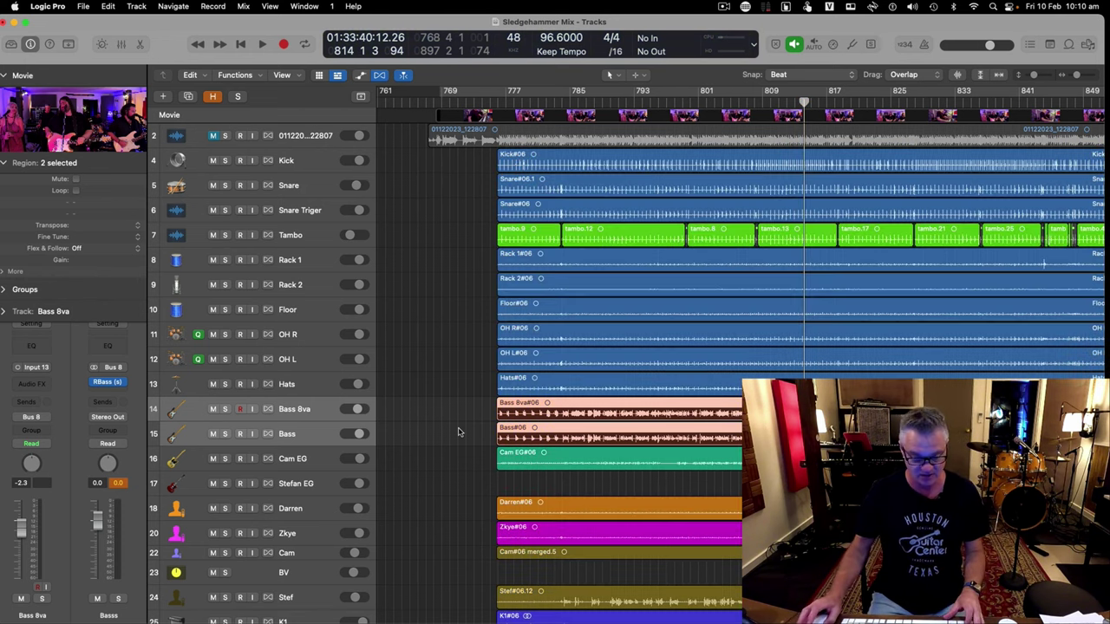
pyautogui.click(304, 160)
pyautogui.keyDown('shift'); pyautogui.click(225, 436); pyautogui.keyUp('shift')
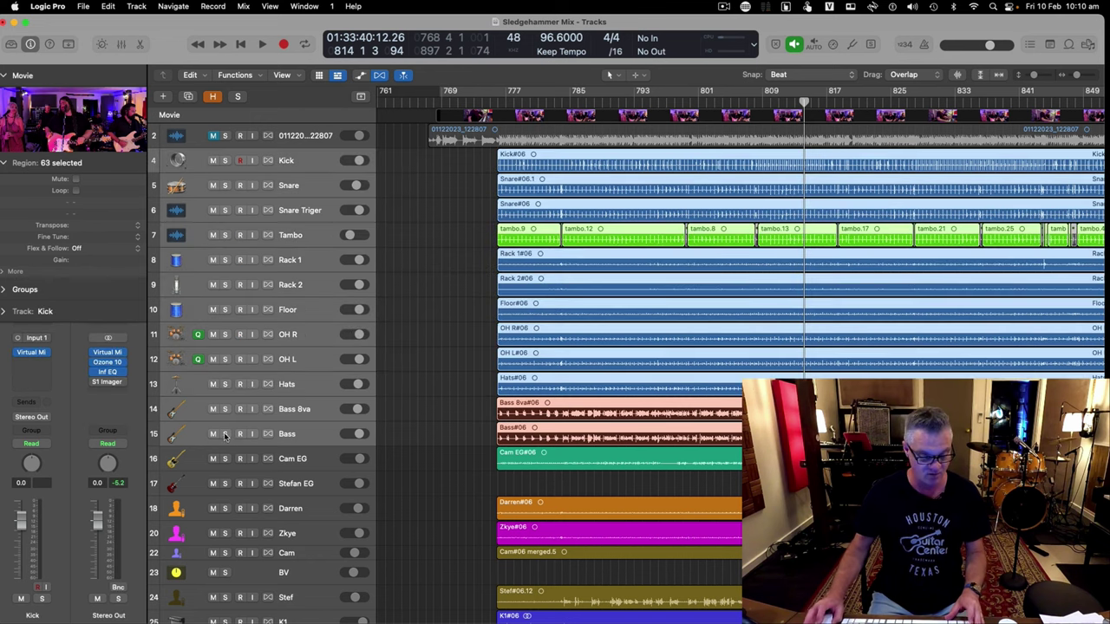
pyautogui.hotkey('ctrl', 's')
pyautogui.press('space')
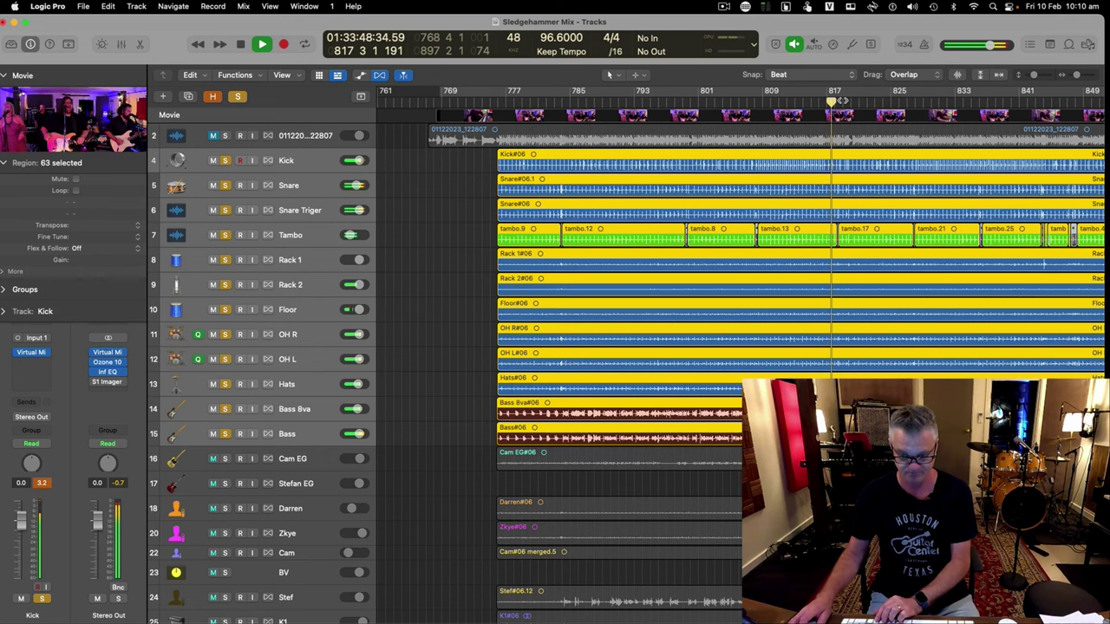
pyautogui.press('space')
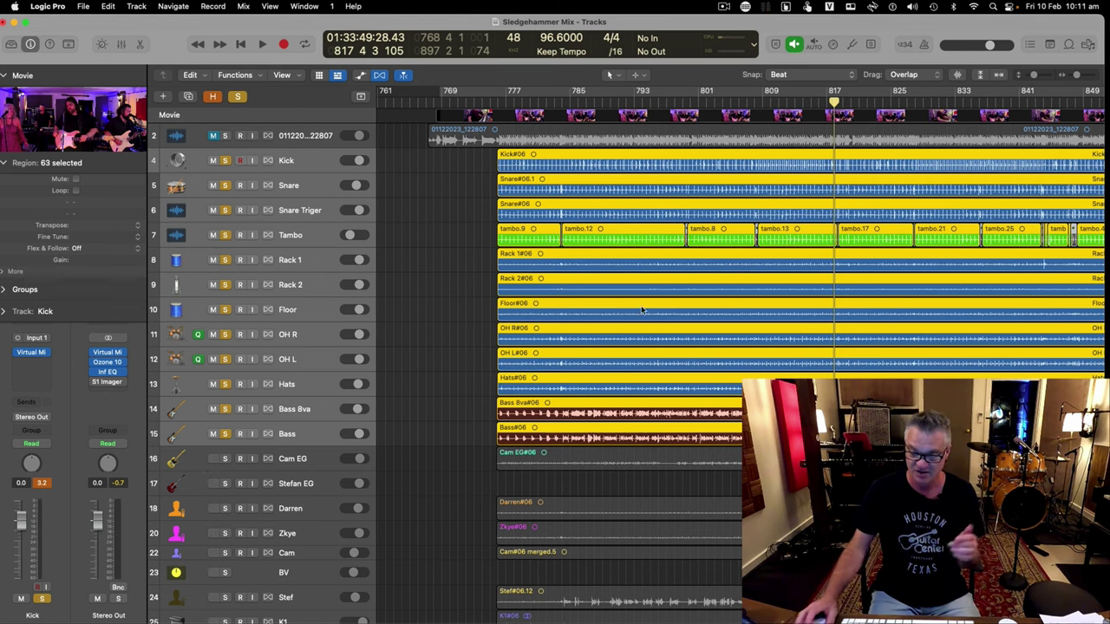
# Add the electric guitar track directly below Bass to the solo and move the playhead back to bar 812
pyautogui.click(715, 460)
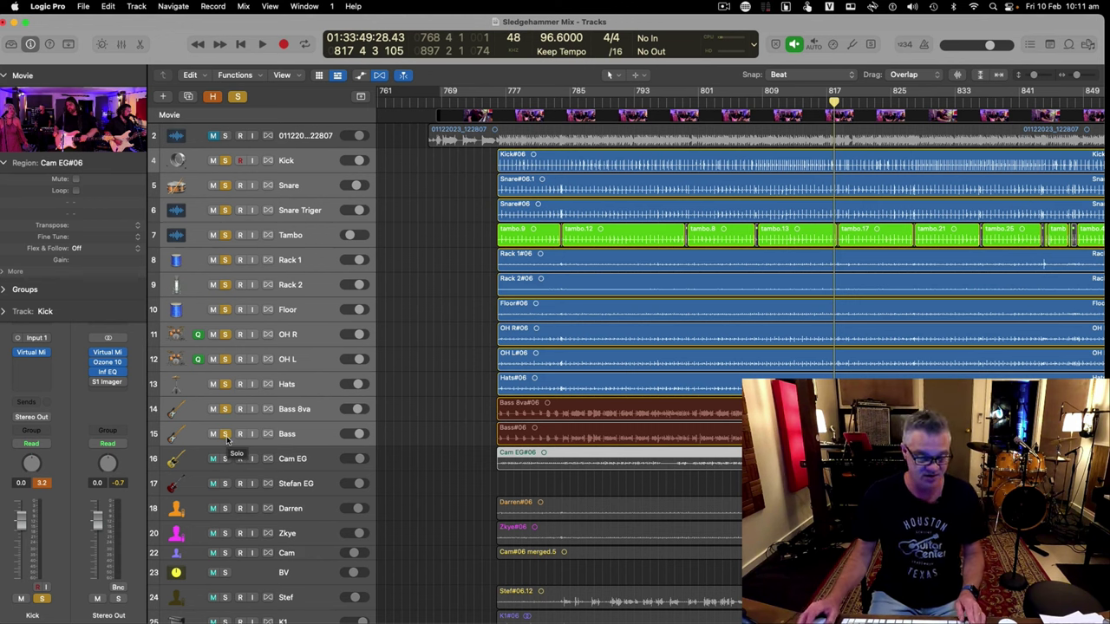
pyautogui.click(290, 462)
pyautogui.click(226, 461)
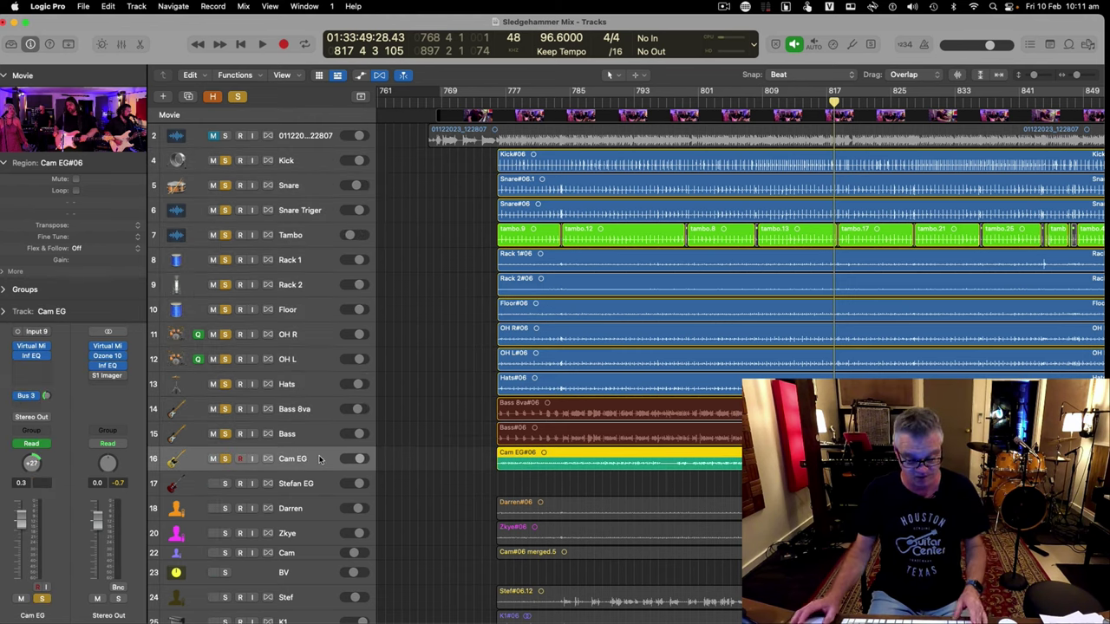
pyautogui.press(',')
pyautogui.press(',')
pyautogui.press(',')
pyautogui.press(',')
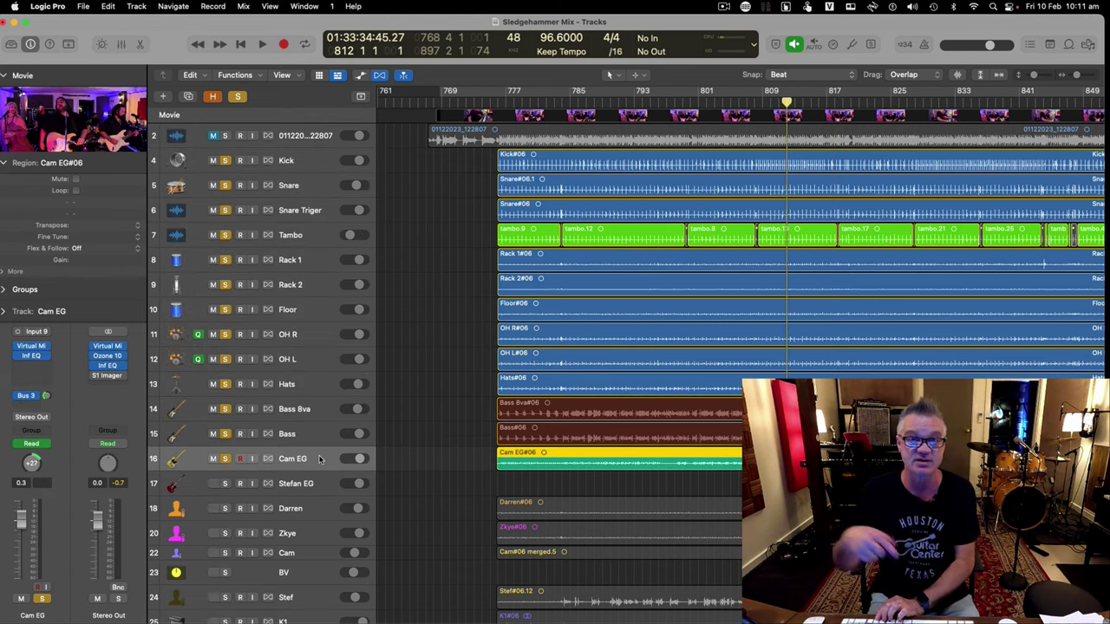
# Zoom in on the arrangement around bar 812 and move the playhead back to bar 808
pyautogui.press('super+Down')
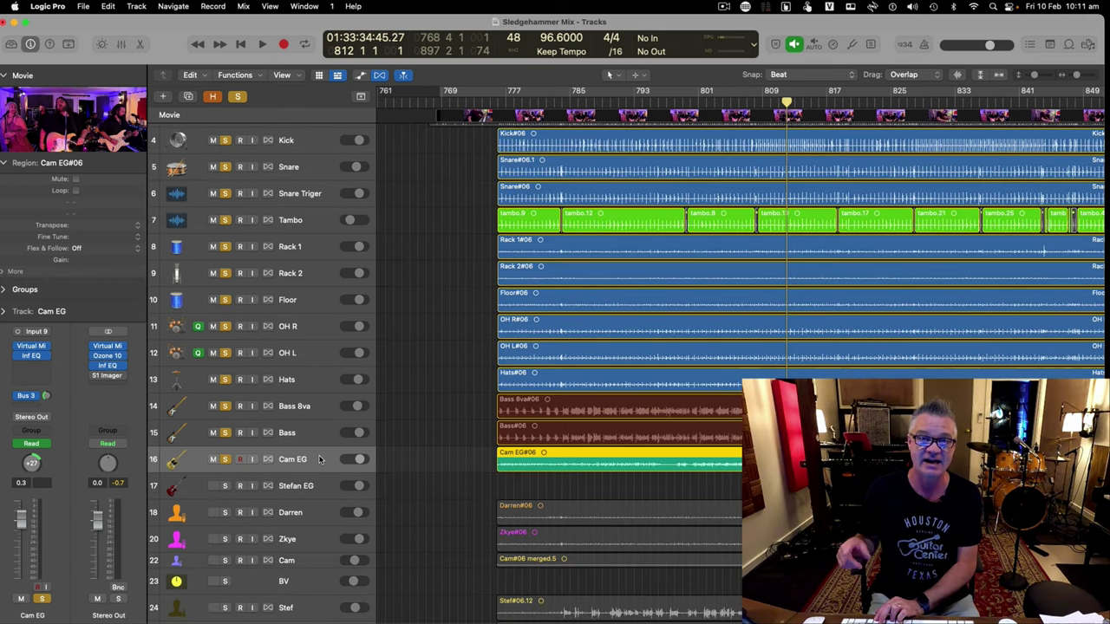
pyautogui.press('super+Down')
pyautogui.press('super+Right')
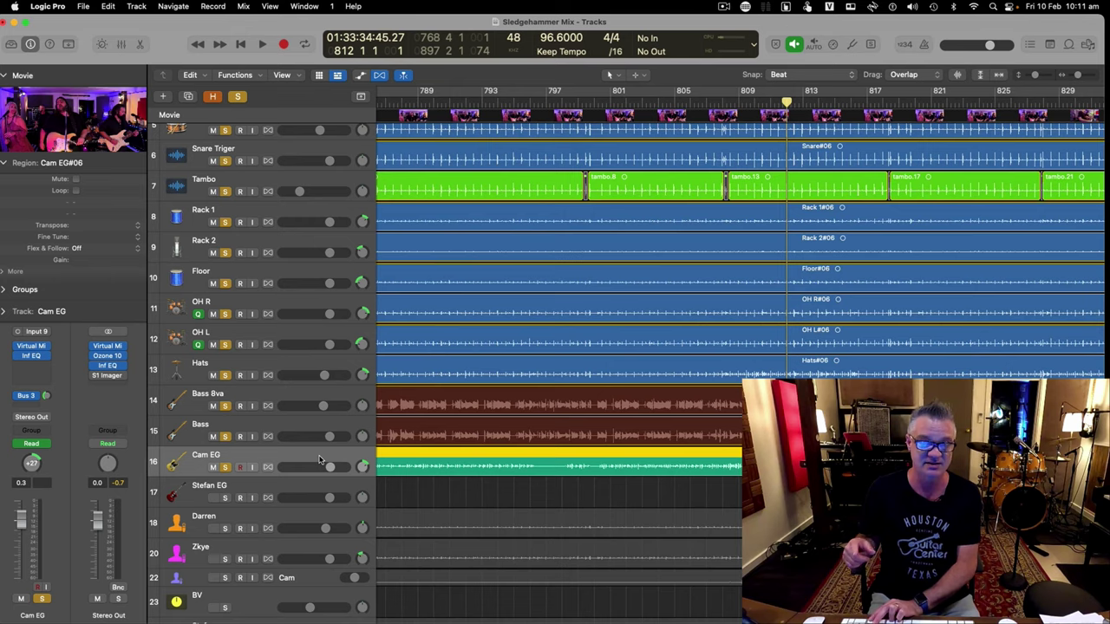
pyautogui.press('super+Up')
pyautogui.press('super+Right')
pyautogui.press('super+Right')
pyautogui.press('super+Down')
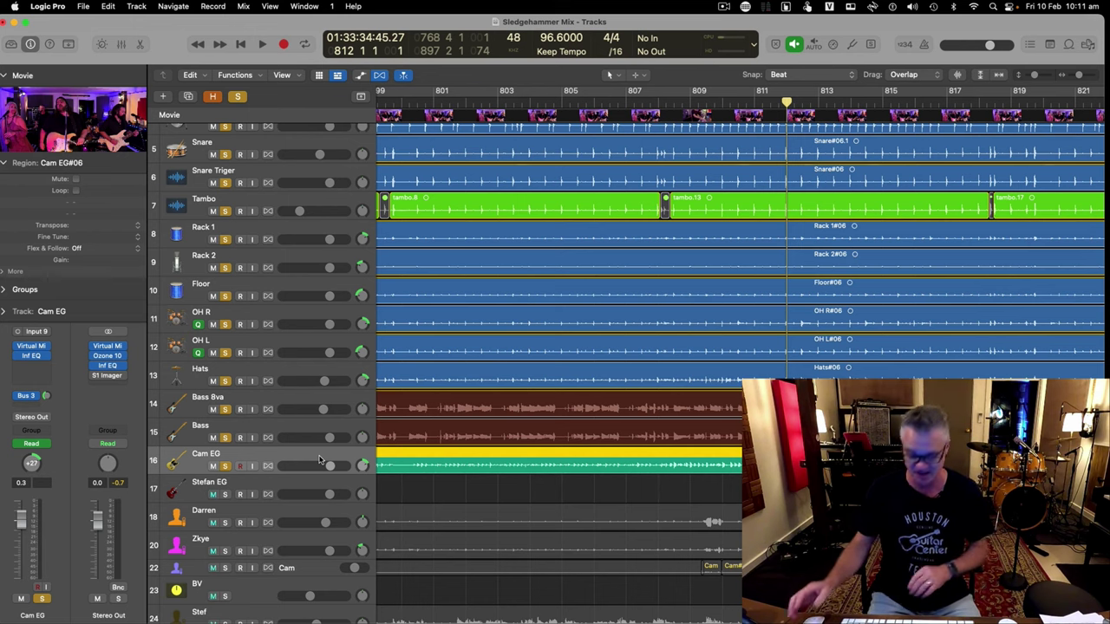
pyautogui.press(',')
pyautogui.press(',')
pyautogui.press(',')
pyautogui.press(',')
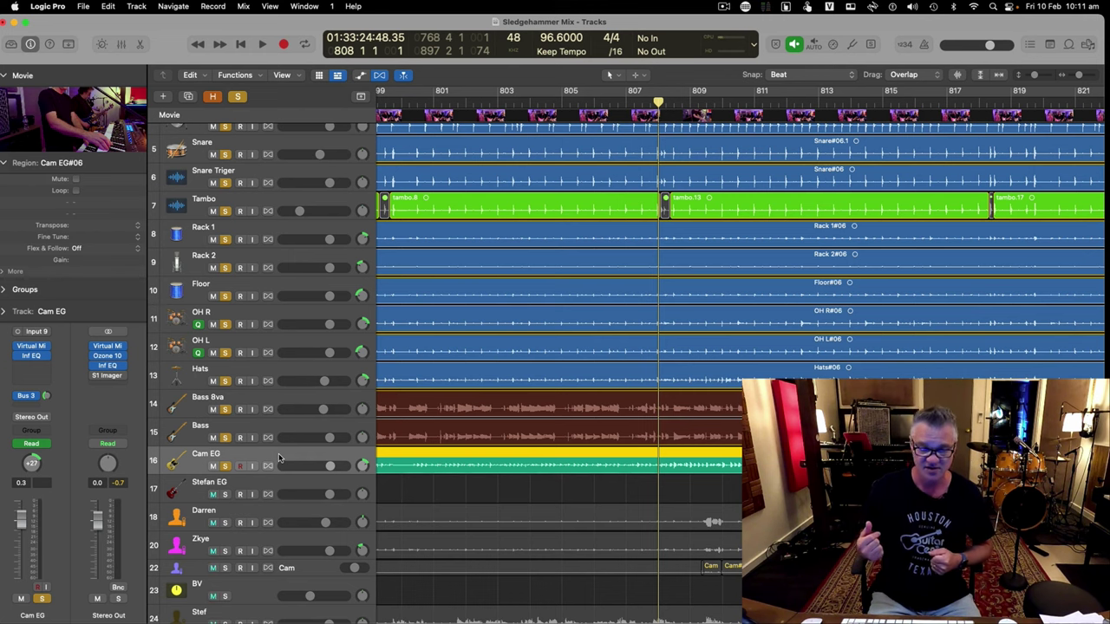
# Play the soloed drums, basses and electric guitar together from around bar 804
pyautogui.scroll(2, 279, 458)
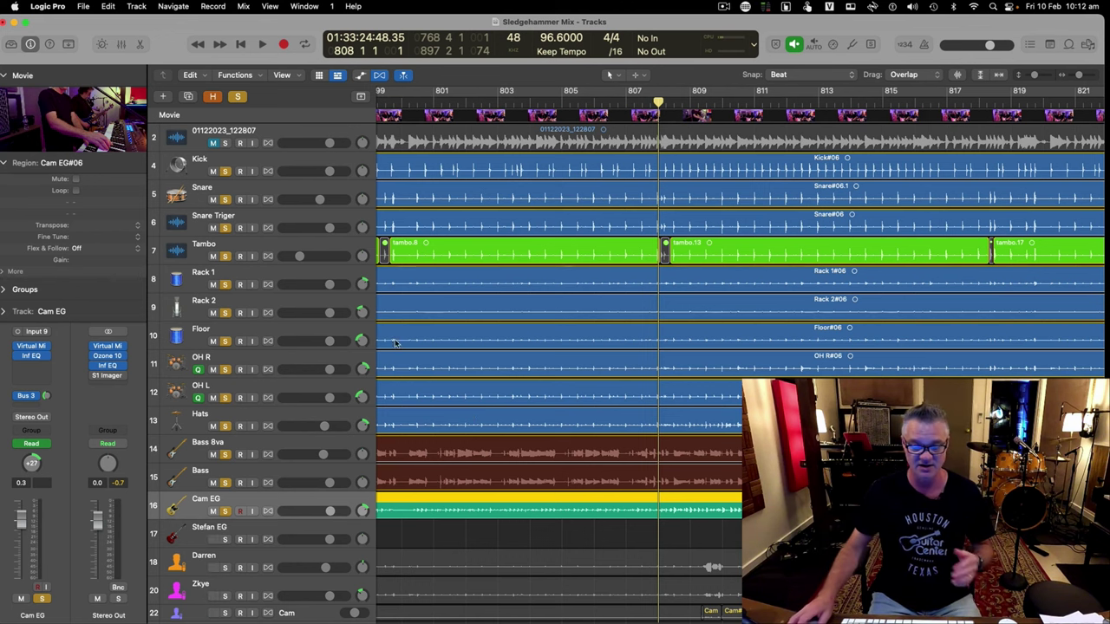
pyautogui.click(548, 102)
pyautogui.press('space')
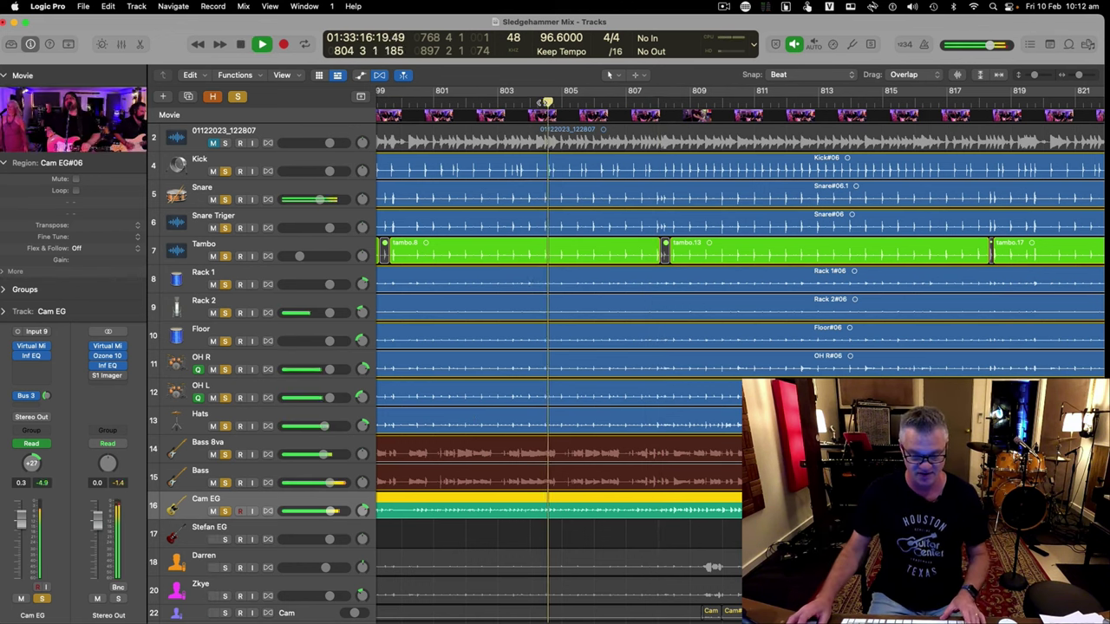
# Solo the electric guitar region, bypass the track's two plug-ins and Bus 3 send, and play it alone to bar 810
pyautogui.press('s')
pyautogui.press(',')
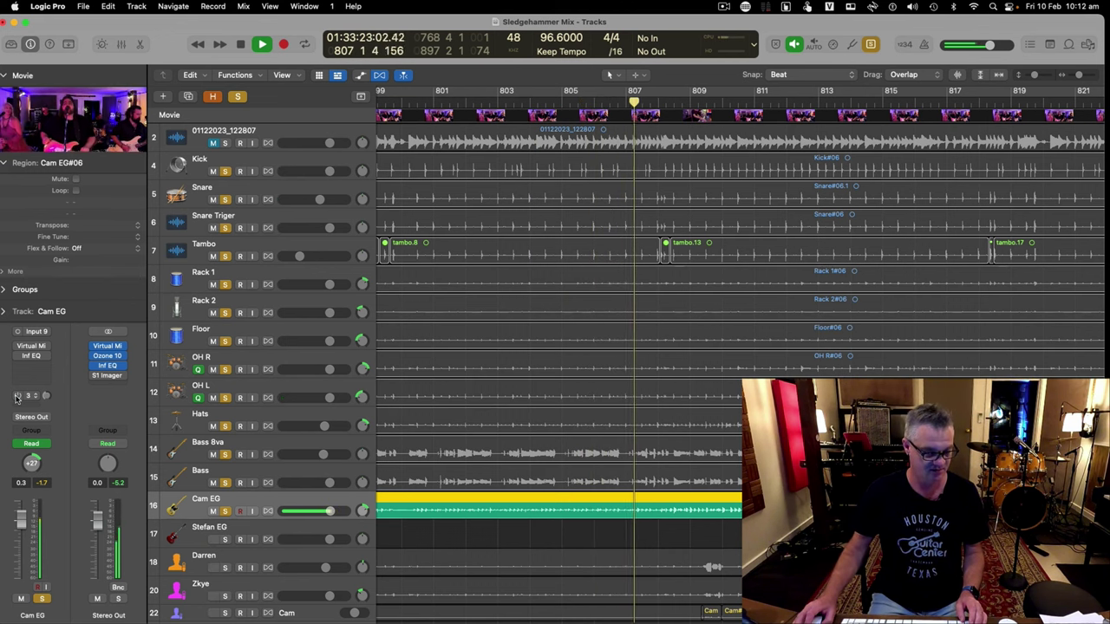
pyautogui.press('super+Down')
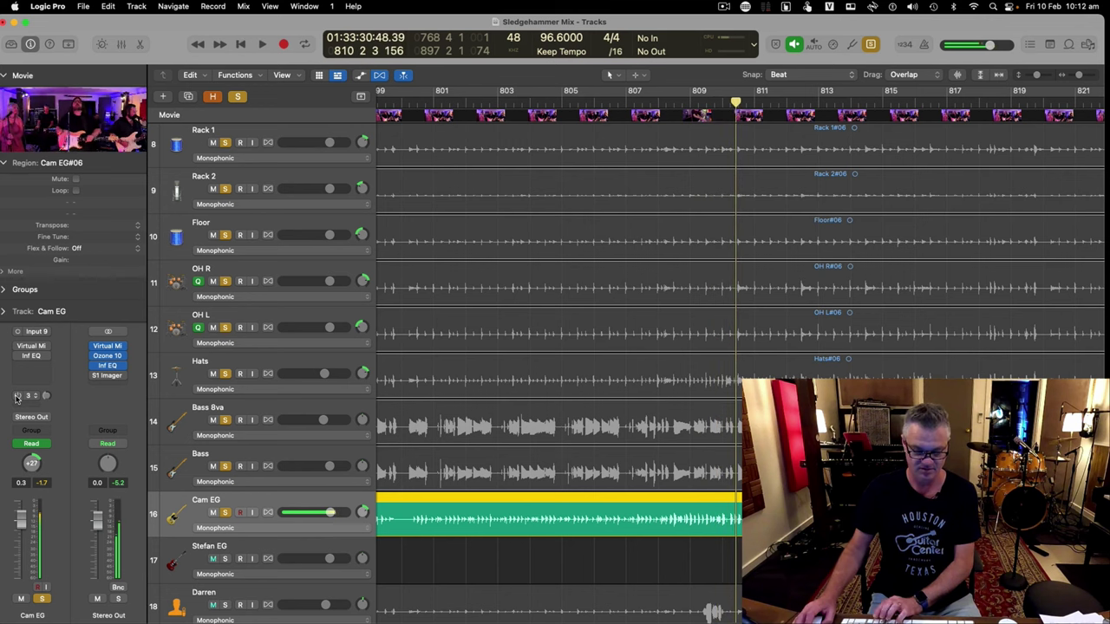
pyautogui.press('space')
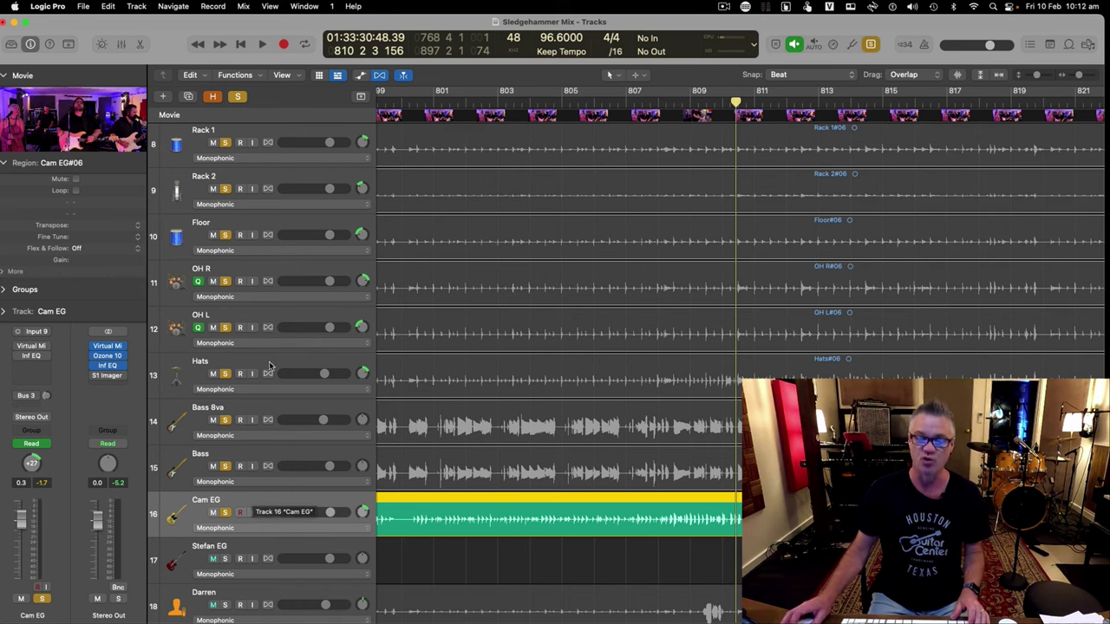
# Include all drum, bass and electric guitar regions in the region solo and move the playhead to bar 776
pyautogui.scroll(3, 286, 148)
pyautogui.scroll(2, 281, 141)
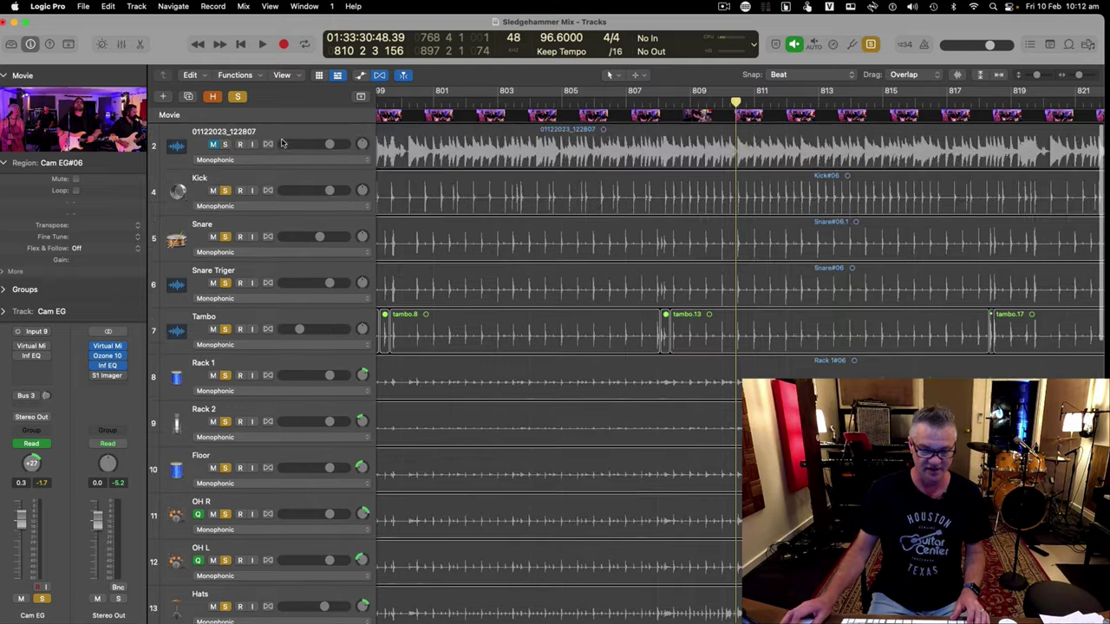
pyautogui.press('super+a')
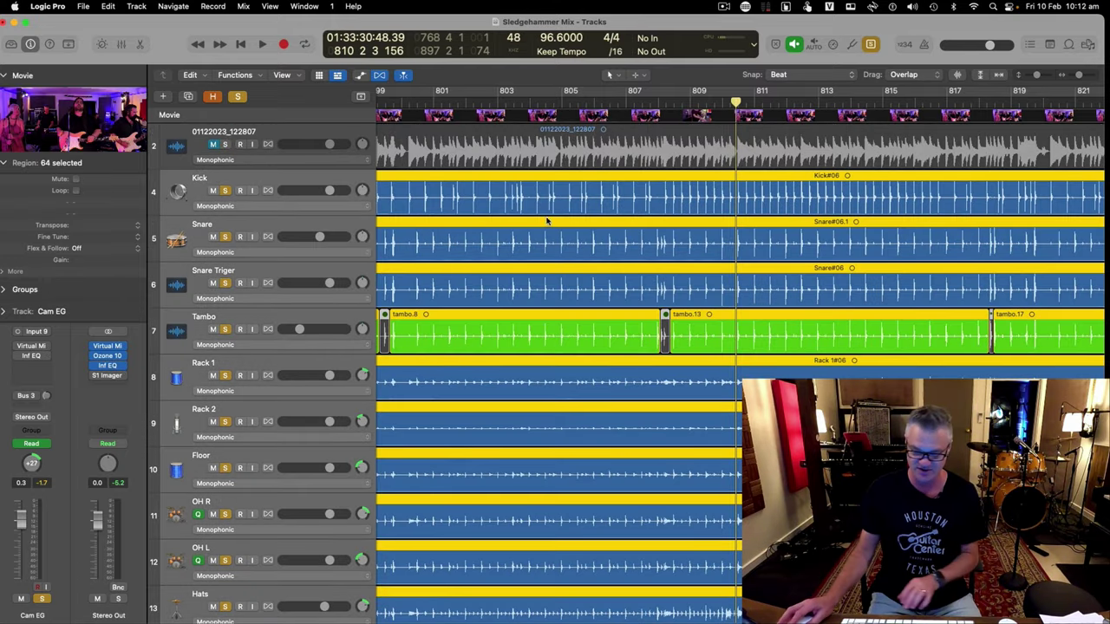
pyautogui.scroll(-6, 546, 226)
pyautogui.press('super+Up')
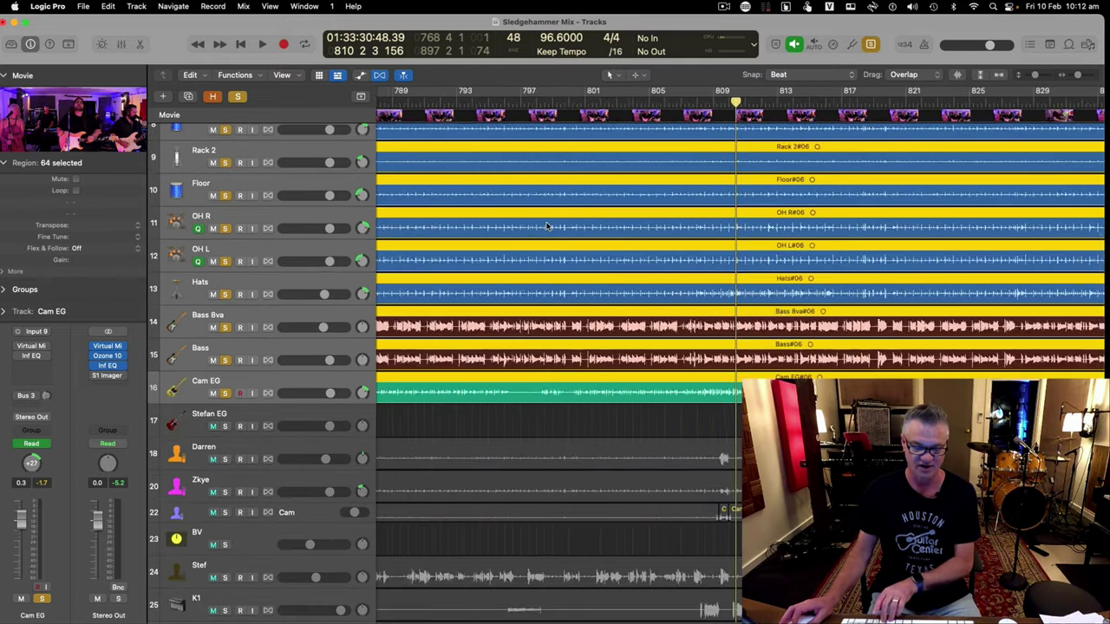
pyautogui.press('super+Left')
pyautogui.press('super+Left')
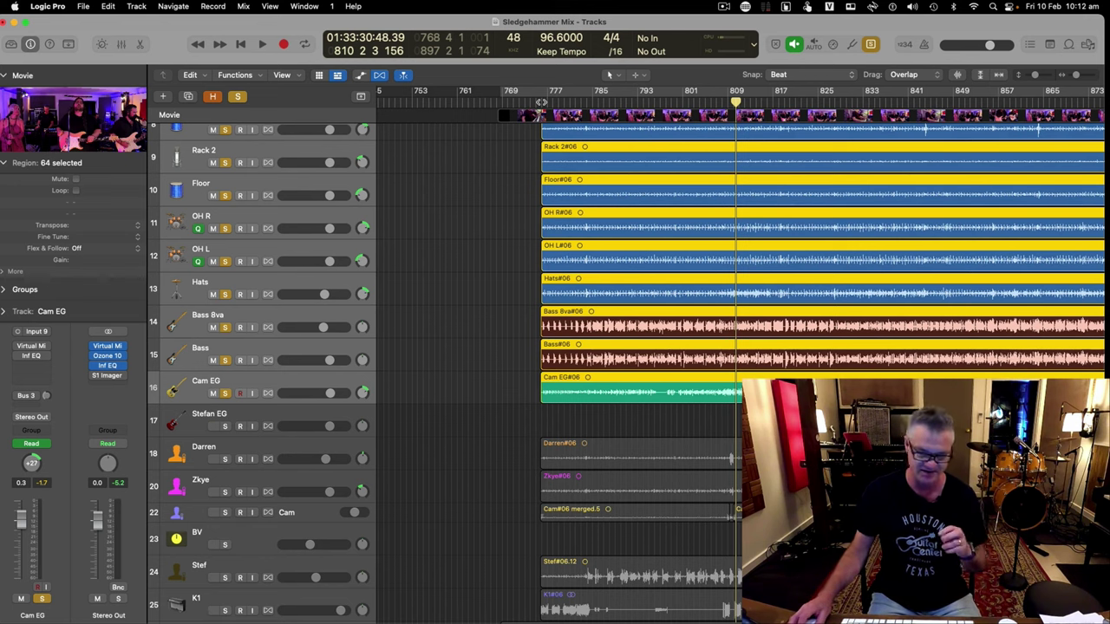
pyautogui.click(543, 103)
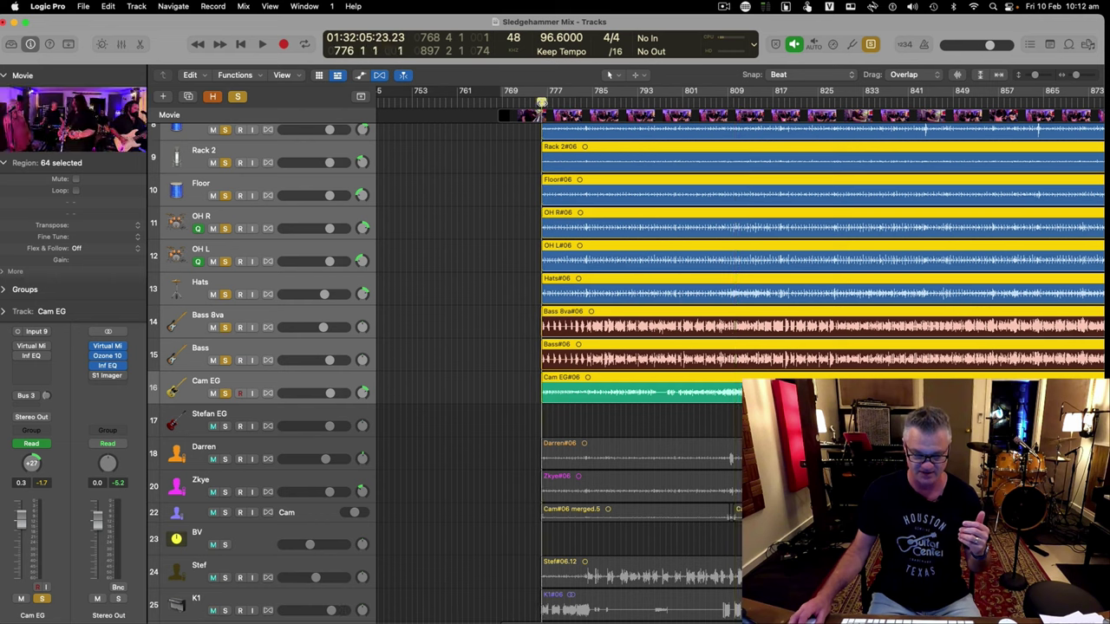
# Play the soloed drums, basses and unprocessed electric guitar together from bar 776 to around bar 781
pyautogui.press('space')
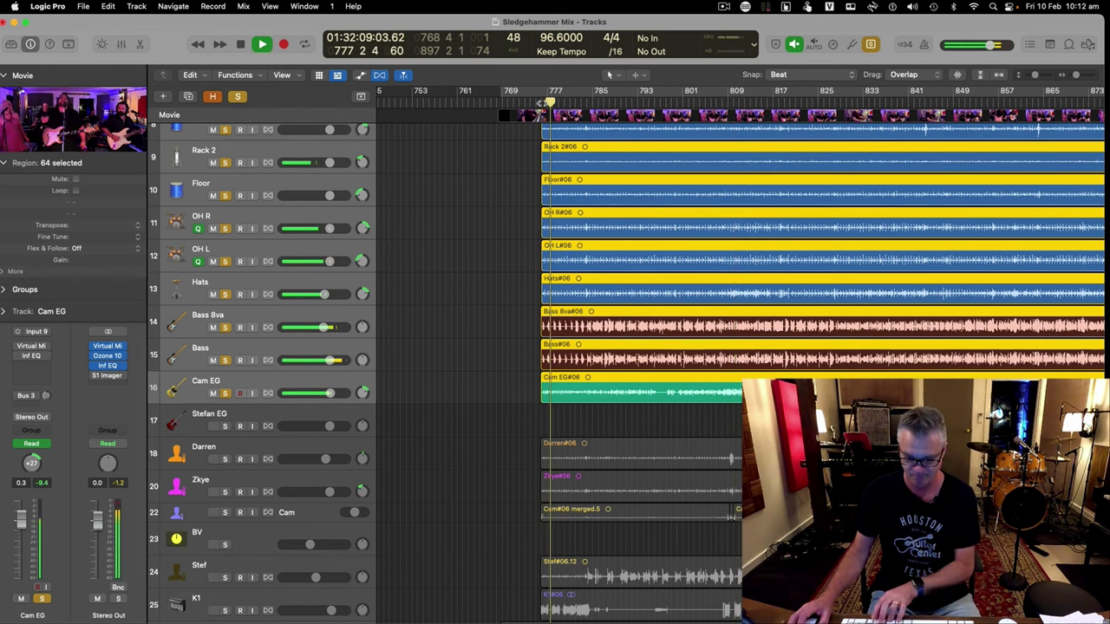
pyautogui.press('super+Down')
pyautogui.press('super+Down')
pyautogui.press('super+Down')
pyautogui.press('super+Right')
pyautogui.press('super+Right')
pyautogui.press('super+Right')
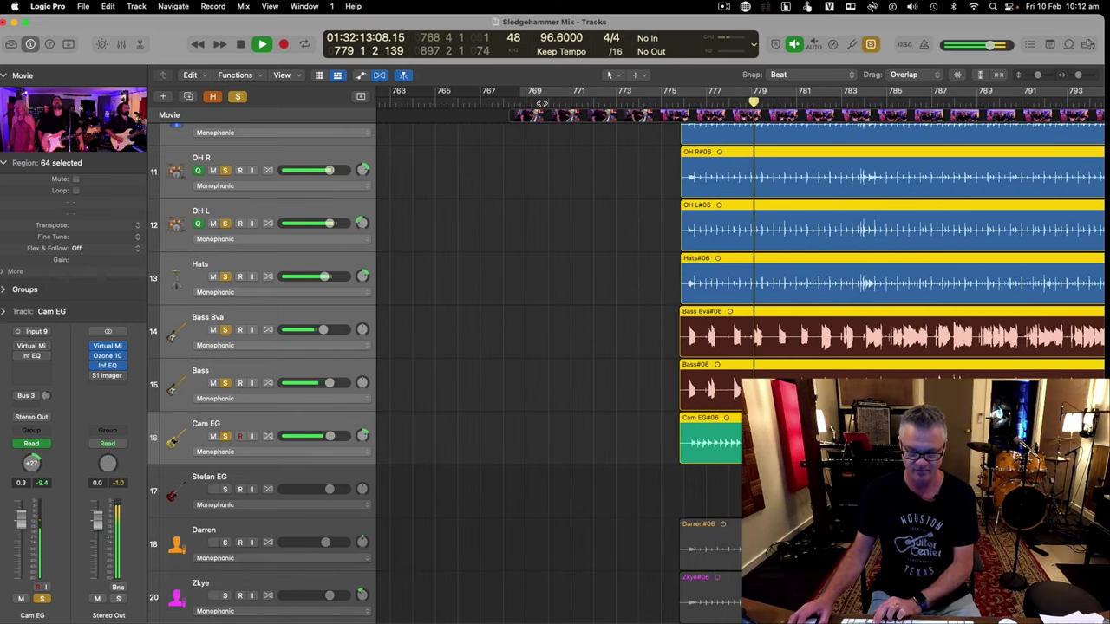
pyautogui.press('super+Up')
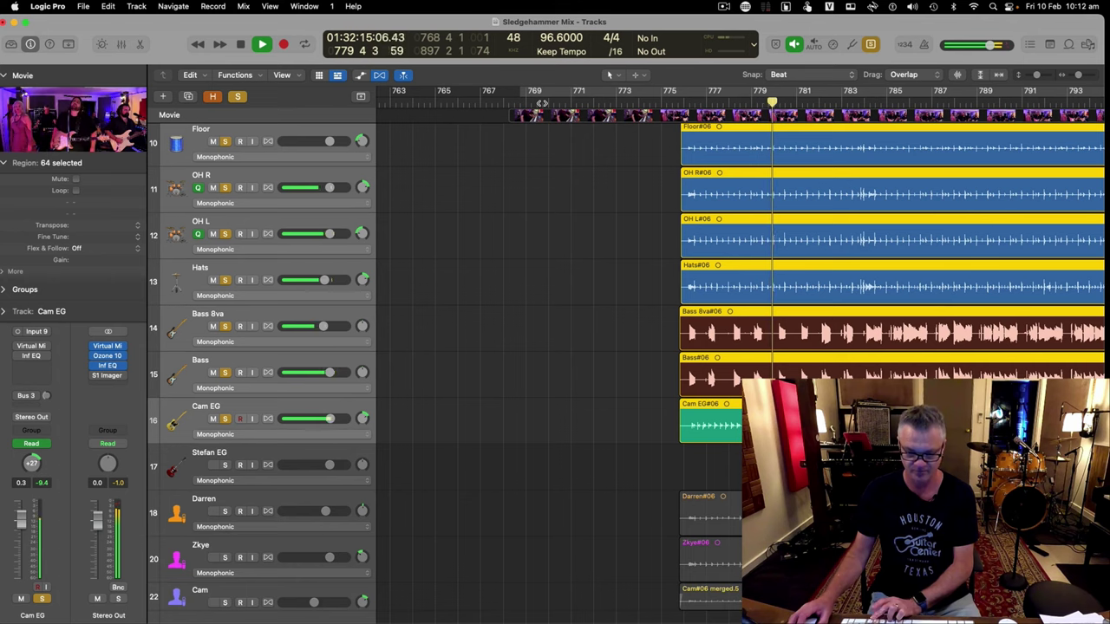
pyautogui.press('super+Left')
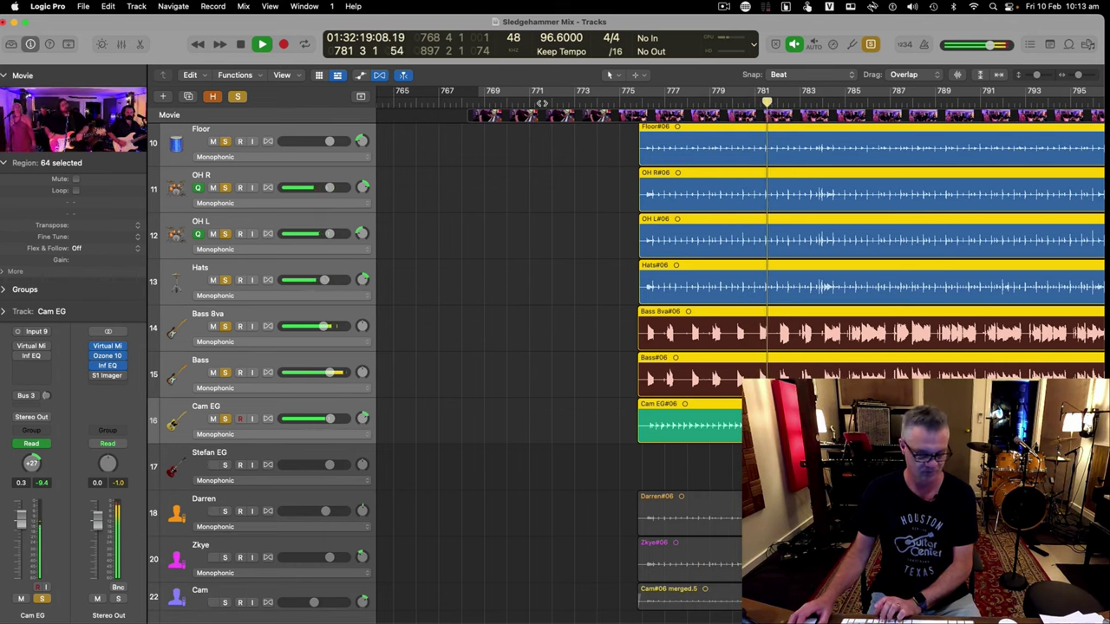
pyautogui.press('space')
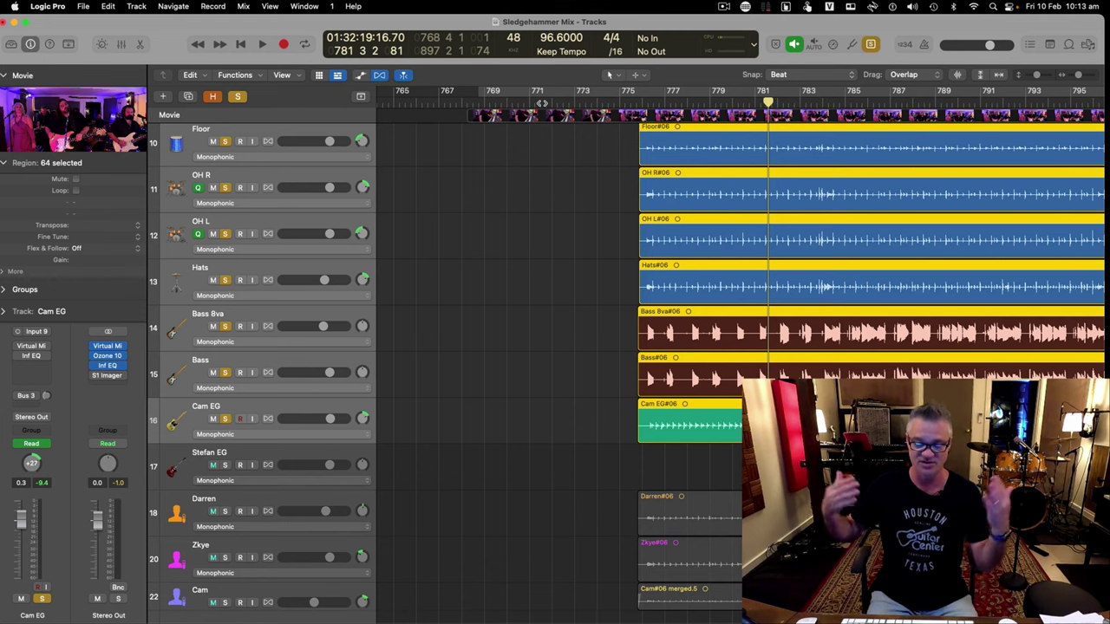
# Switch to Universal Control, open the StudioLive 32R mixer and enlarge its window to fill the screen
pyautogui.moveTo(252, 621)
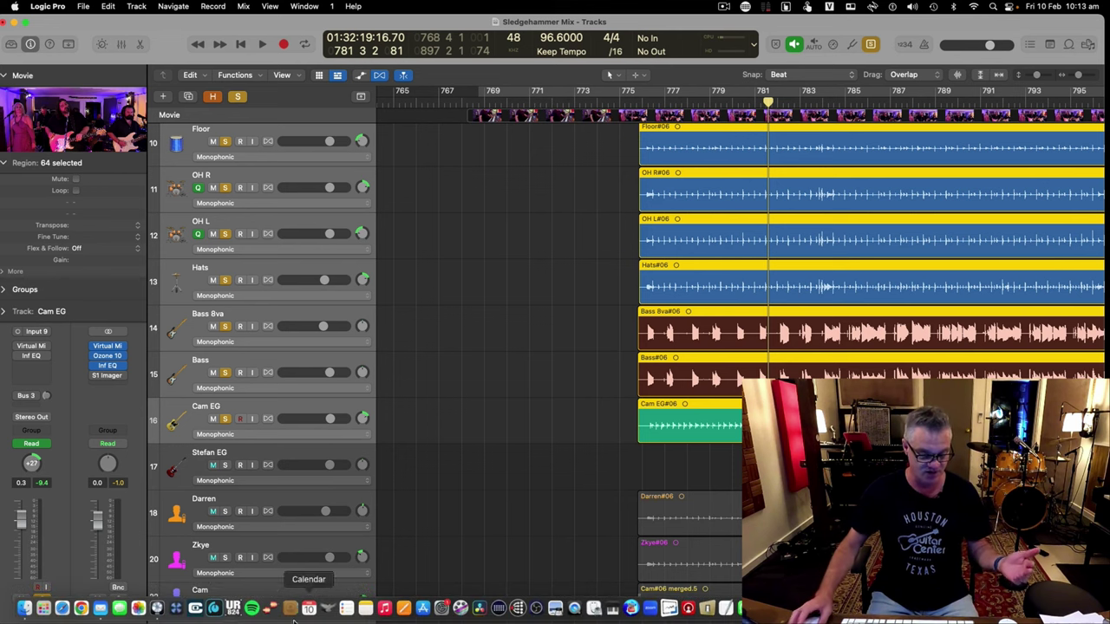
pyautogui.click(213, 612)
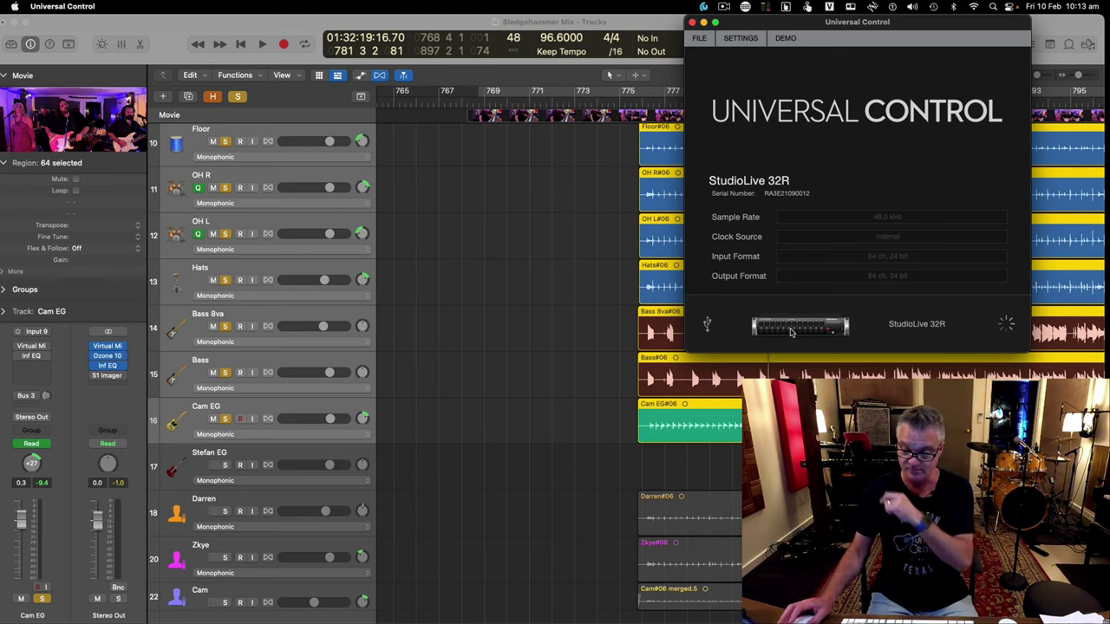
pyautogui.click(792, 330)
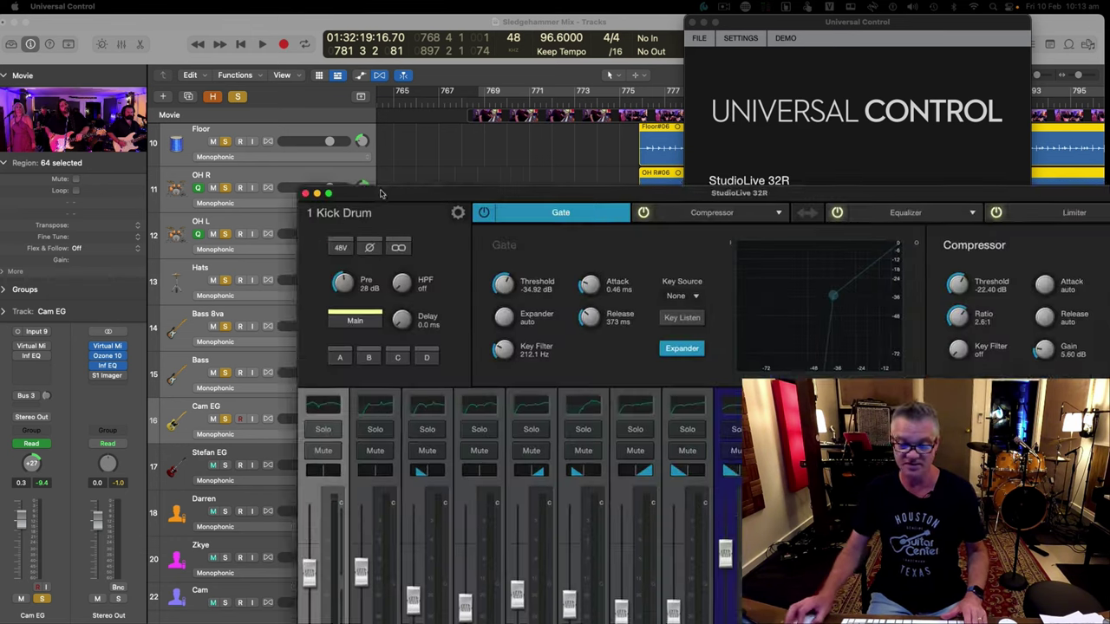
pyautogui.moveTo(381, 197); pyautogui.dragTo(82, 21)
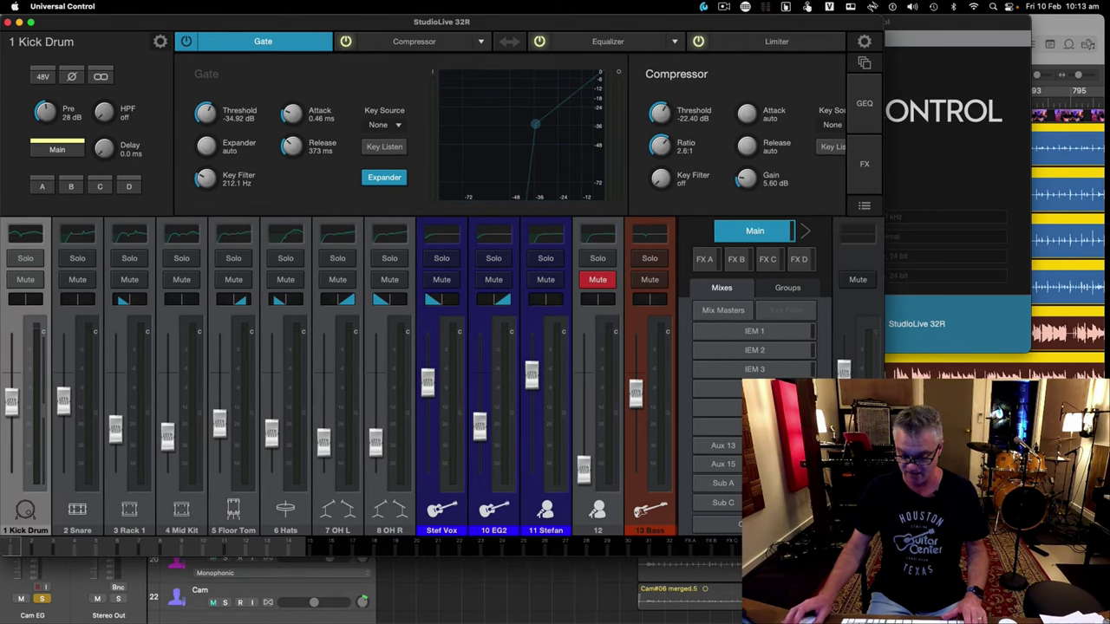
pyautogui.doubleClick(82, 21)
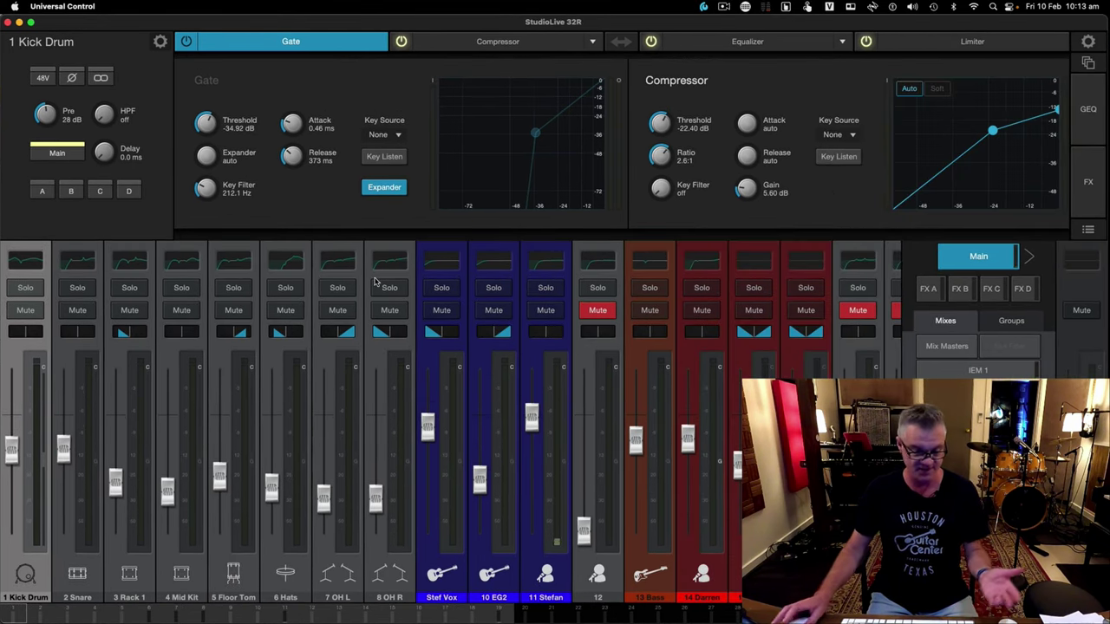
# Compare the mixer's Main mix with the in-ear monitor mixes, finishing on IEM 1
pyautogui.click(978, 370)
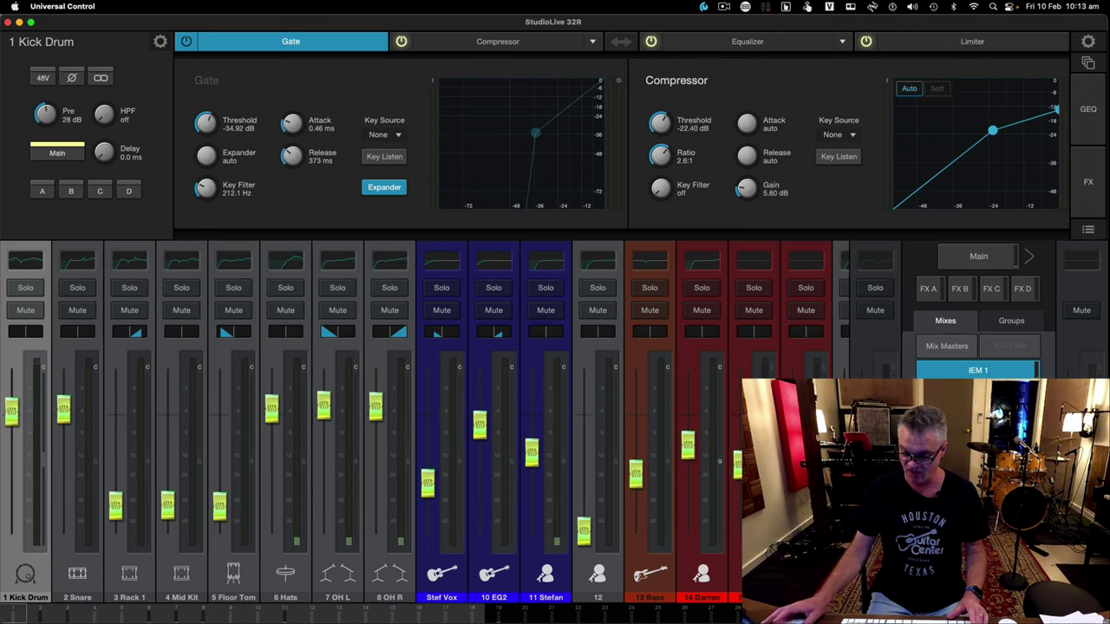
pyautogui.click(978, 257)
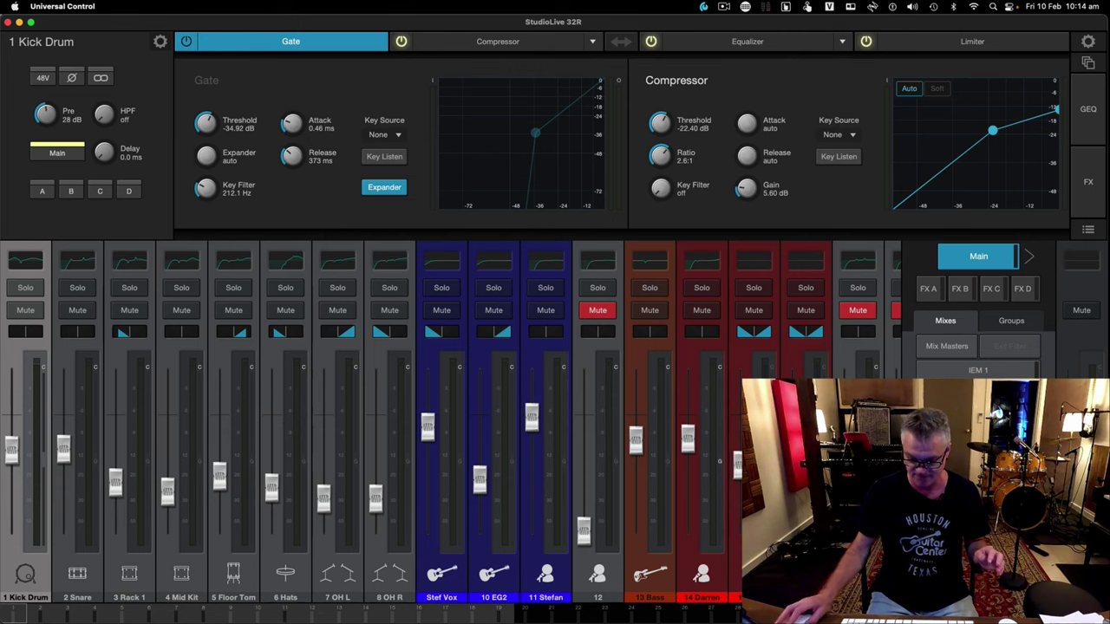
pyautogui.click(979, 371)
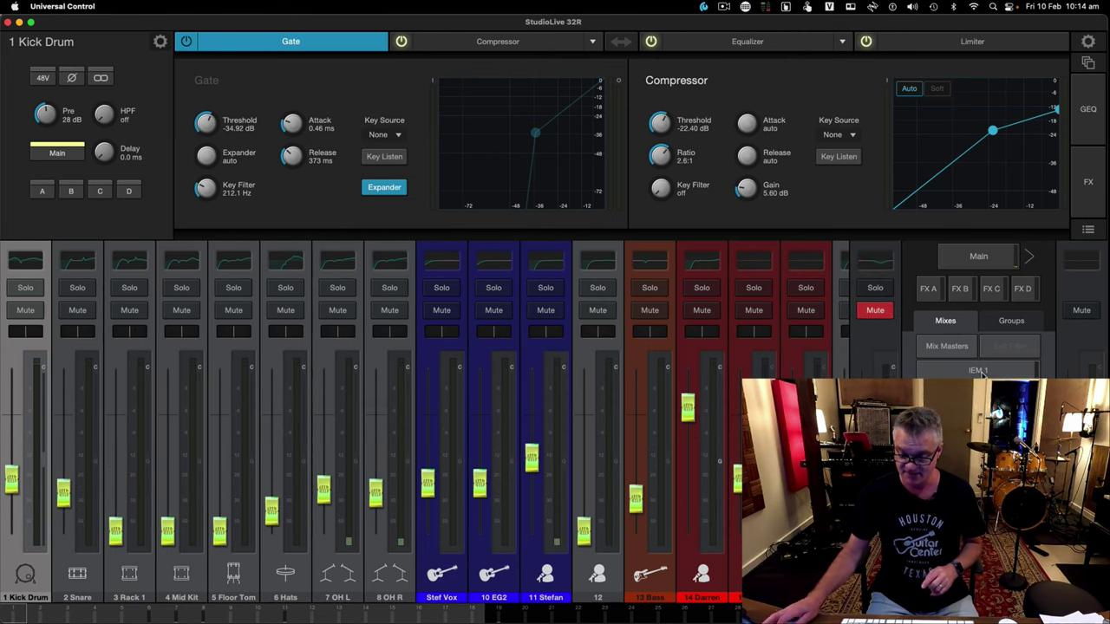
pyautogui.click(980, 371)
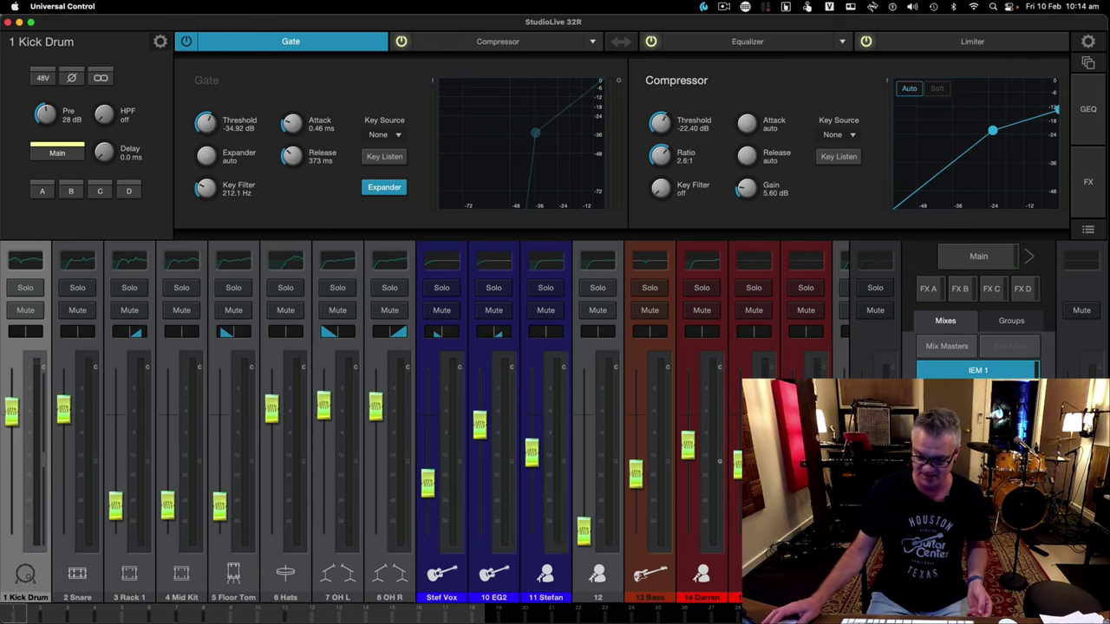
pyautogui.click(979, 371)
pyautogui.click(979, 371)
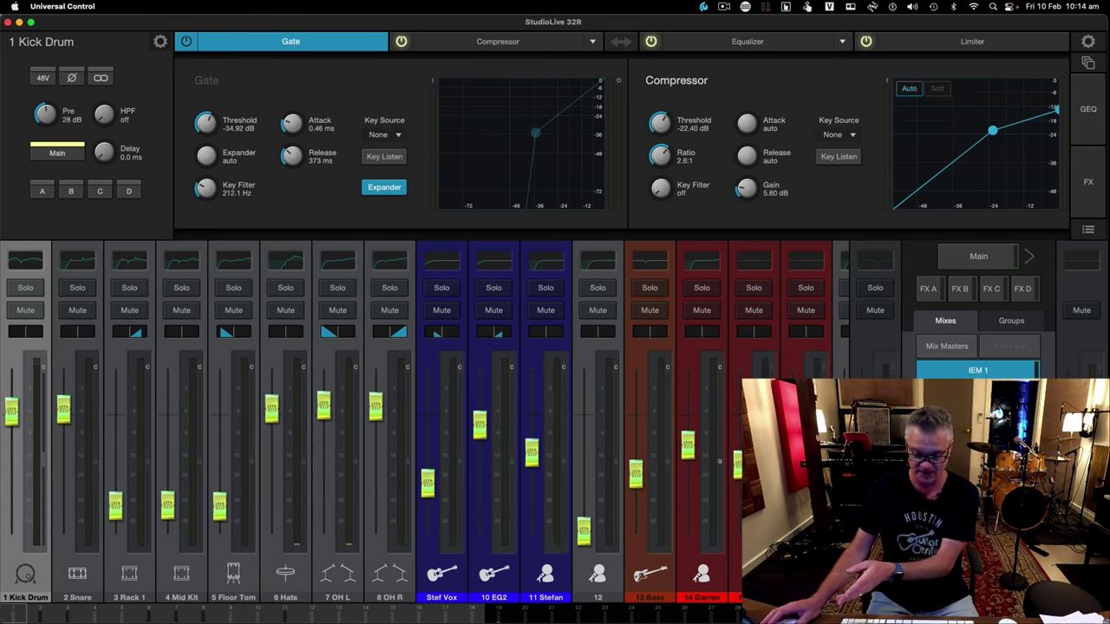
# Go through the K1 and K2 keyboard channels and the three blue guitar channels in the IEM 1 mix
pyautogui.hscroll(5, 507, 580)
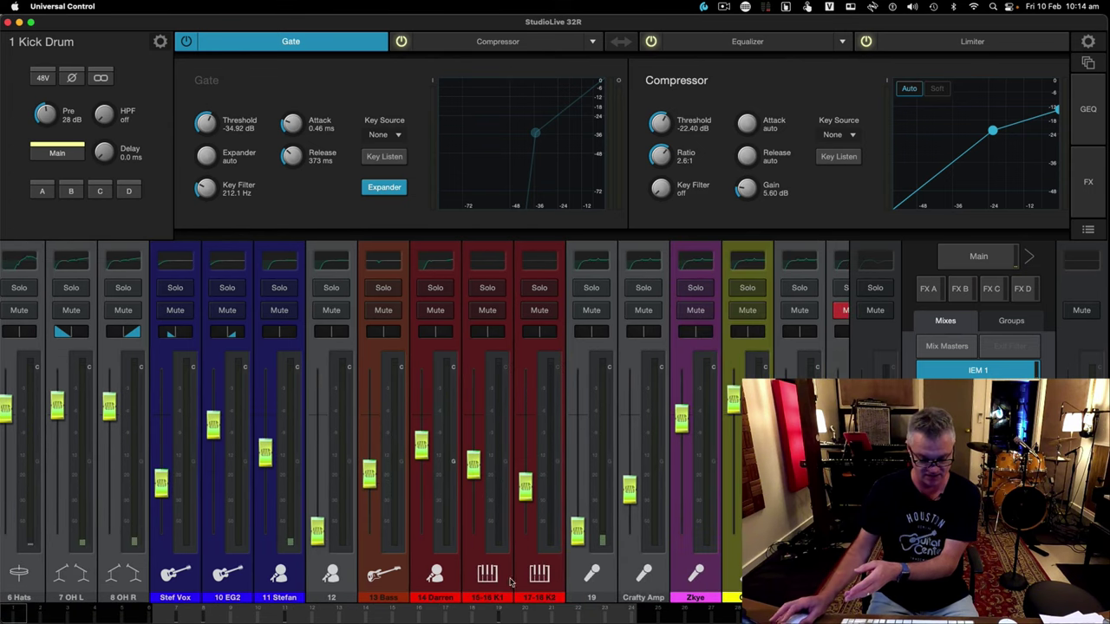
pyautogui.click(507, 579)
pyautogui.click(548, 577)
pyautogui.click(495, 579)
pyautogui.hscroll(-4, 346, 578)
pyautogui.click(344, 578)
pyautogui.click(417, 576)
pyautogui.click(461, 578)
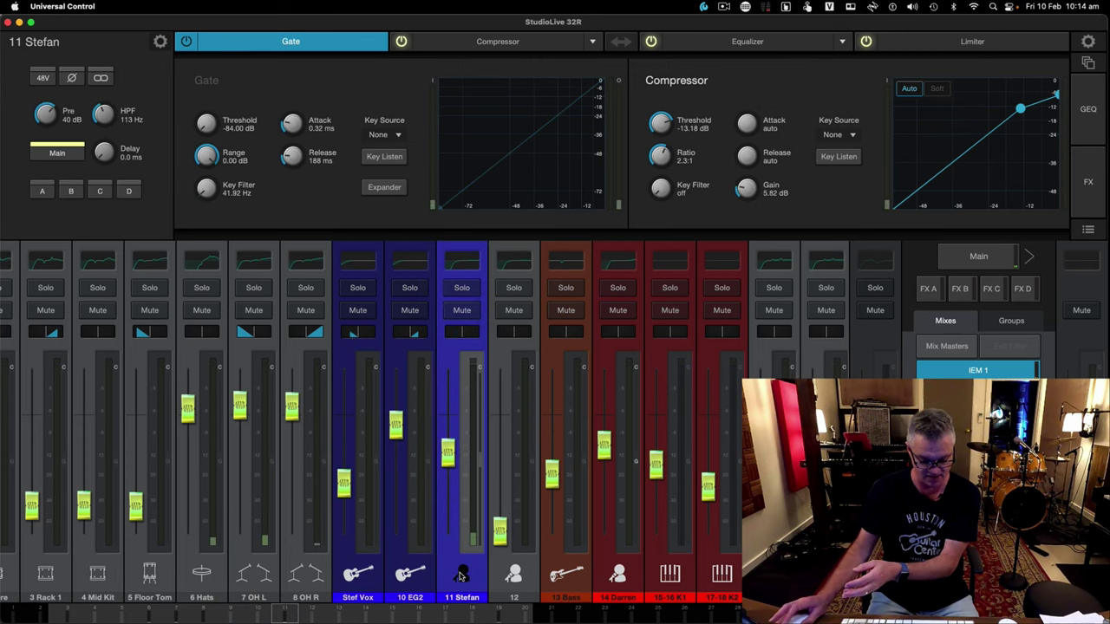
# Examine the 13 Bass channel and the red channel 14 beside it in the IEM 1 mix
pyautogui.hscroll(2, 488, 575)
pyautogui.click(488, 575)
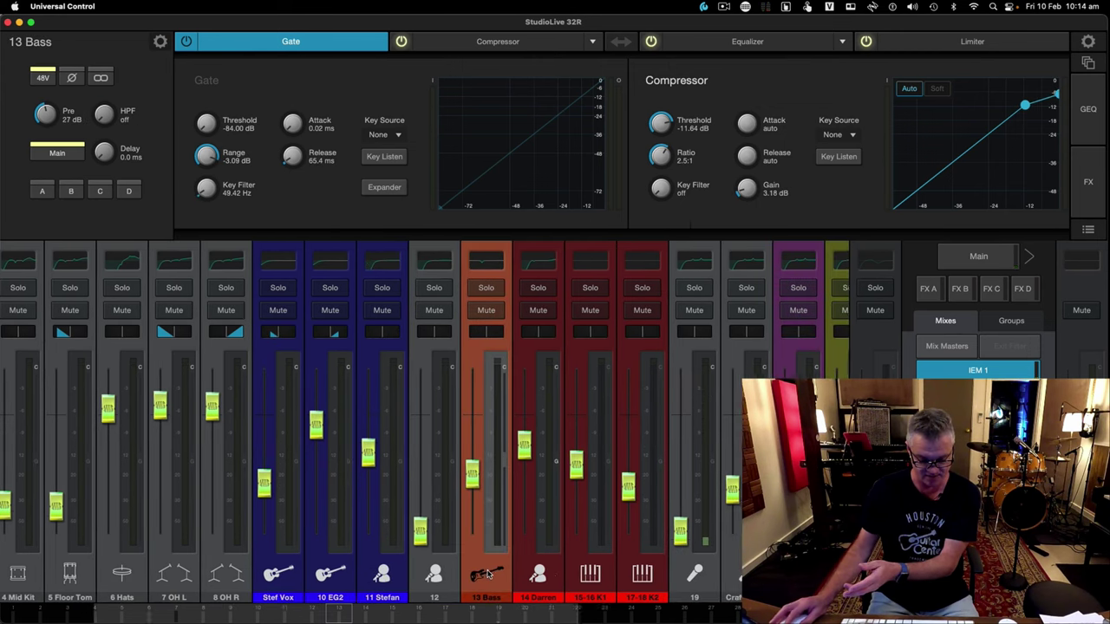
pyautogui.hscroll(2, 488, 575)
pyautogui.click(488, 575)
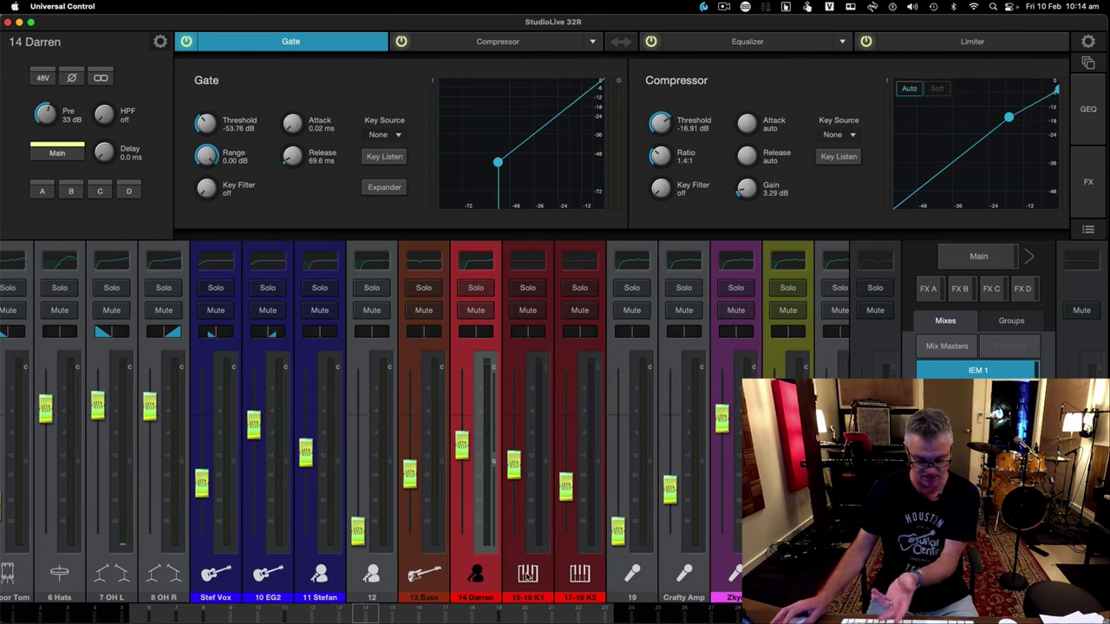
# Go through the Crafty Amp channel and the purple and yellow vocal channels in the IEM 1 mix
pyautogui.click(683, 574)
pyautogui.click(734, 574)
pyautogui.hscroll(2, 733, 574)
pyautogui.click(734, 574)
pyautogui.hscroll(10, 733, 574)
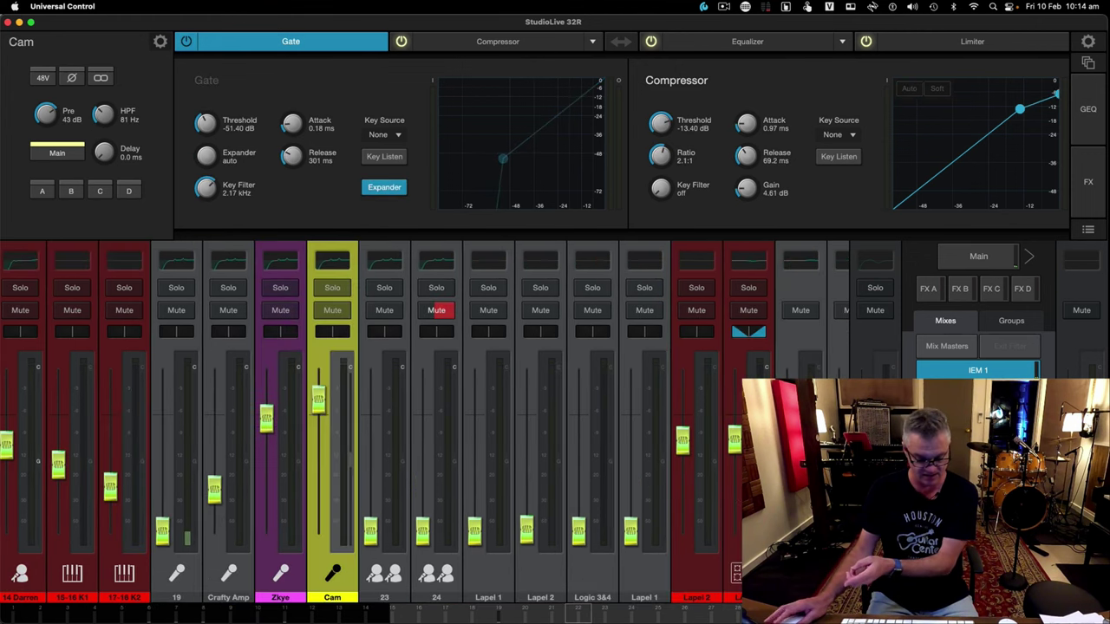
pyautogui.click(429, 576)
pyautogui.click(392, 577)
pyautogui.click(322, 575)
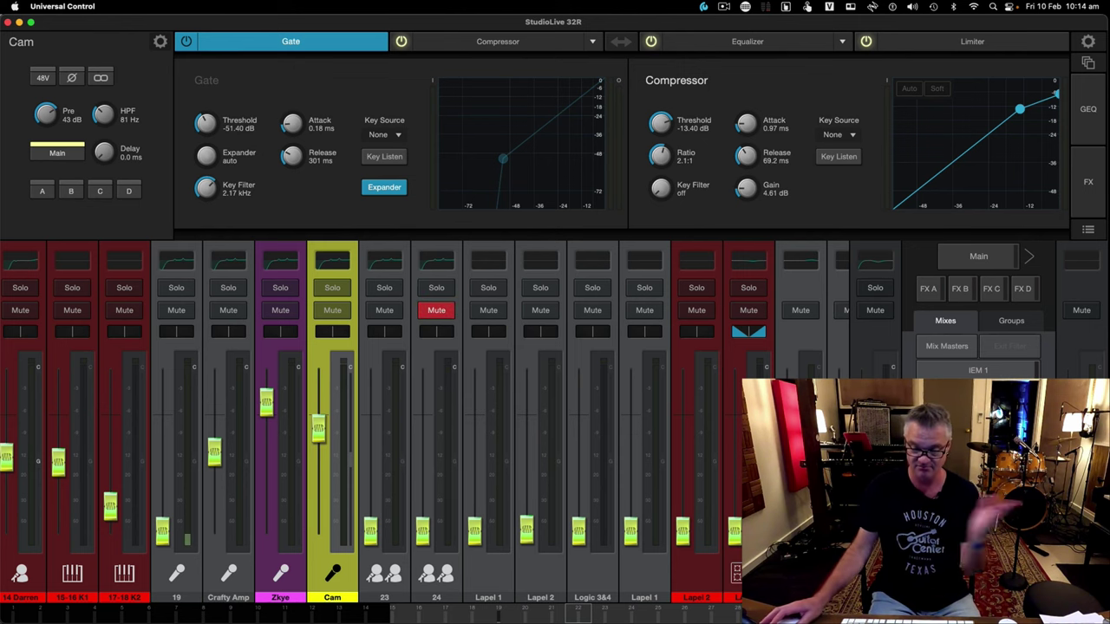
# Show the IEM 1 mix again, then close the StudioLive 32R mixer and the Universal Control window
pyautogui.click(985, 371)
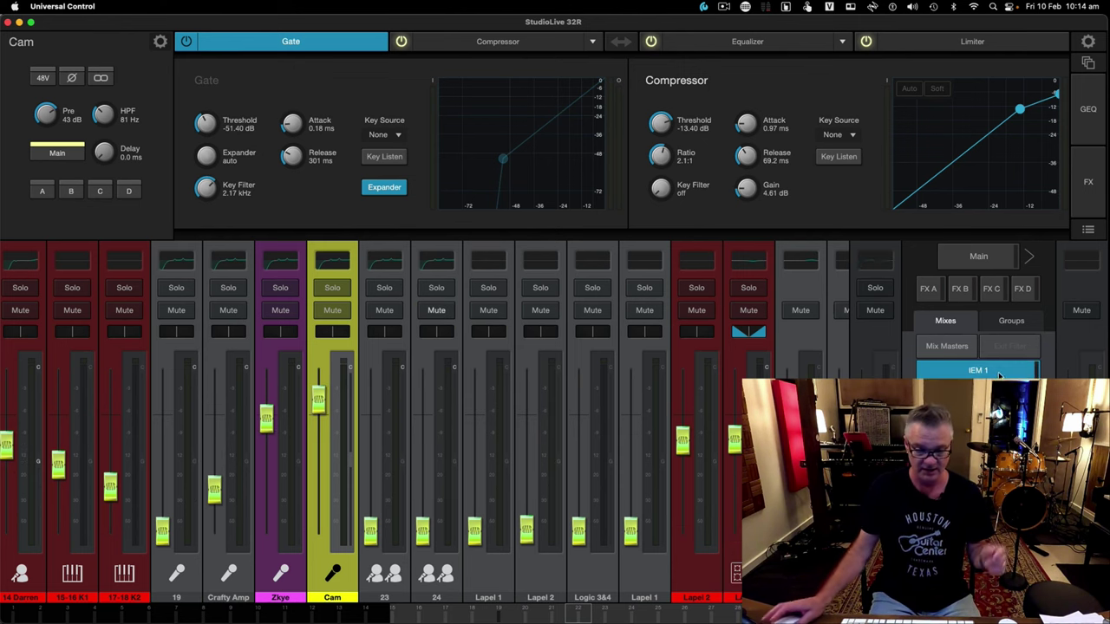
pyautogui.click(8, 23)
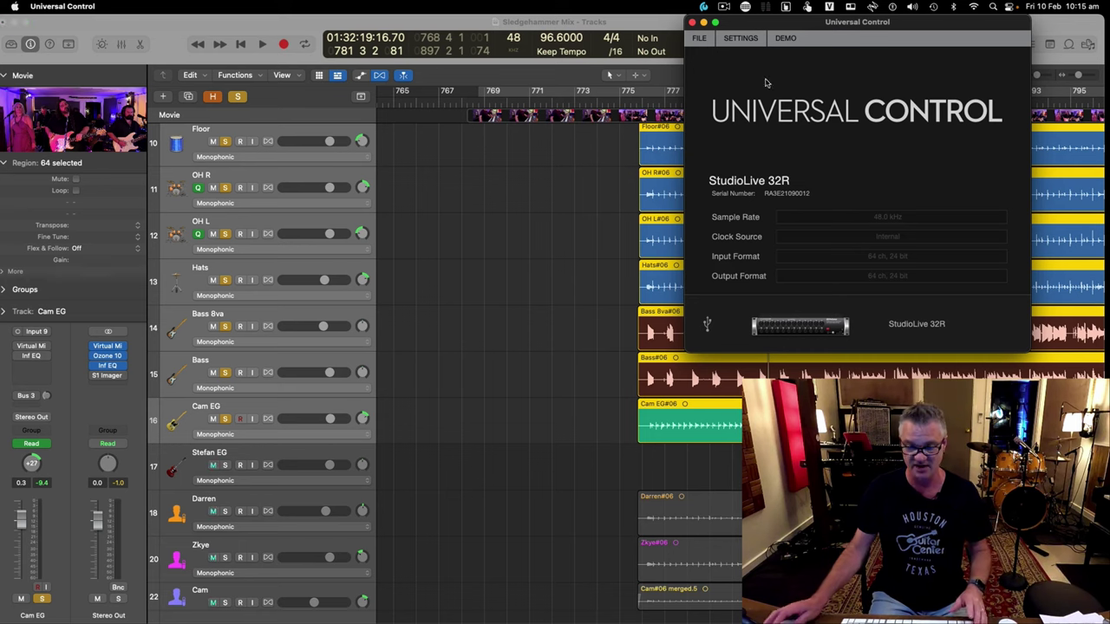
pyautogui.click(692, 22)
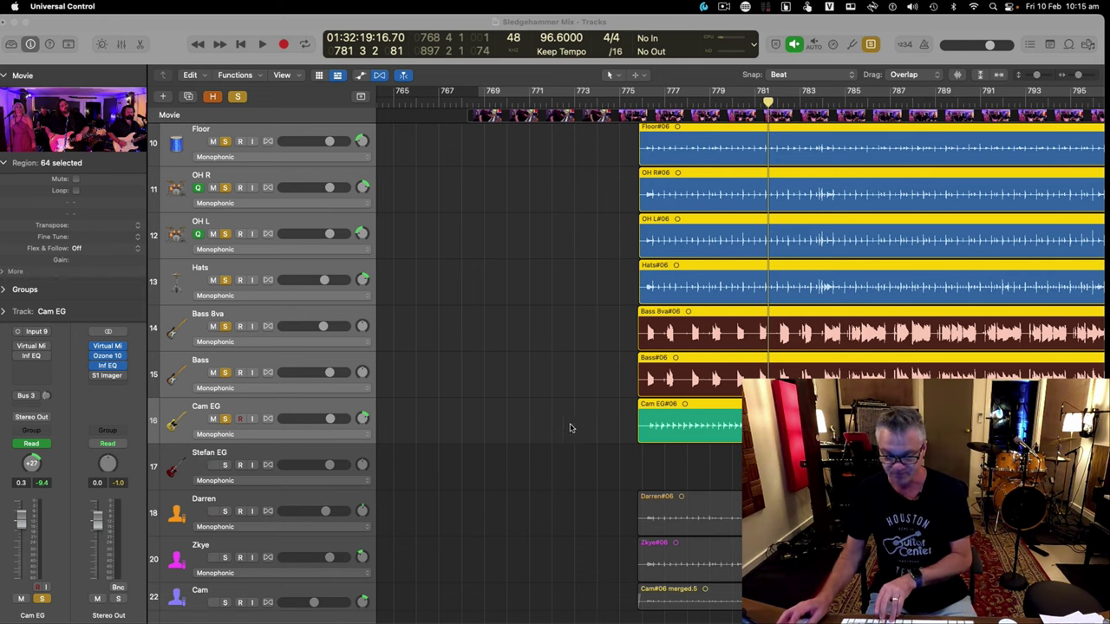
# Select the second electric guitar track, directly below the first one, and add it to the soloed tracks
pyautogui.click(607, 427)
pyautogui.press('z')
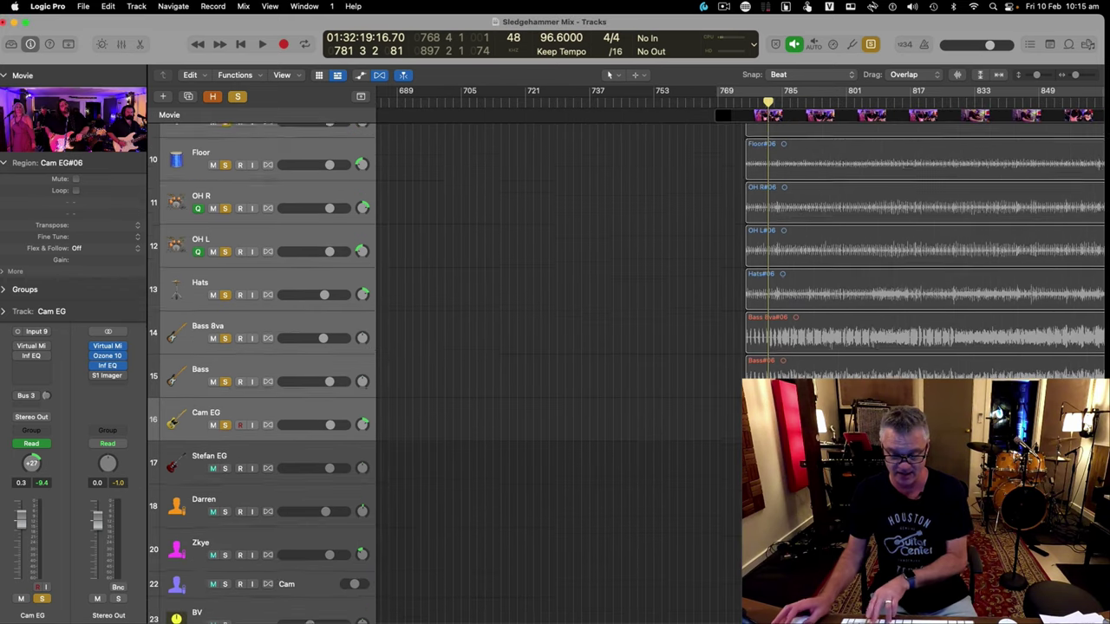
pyautogui.press('Down')
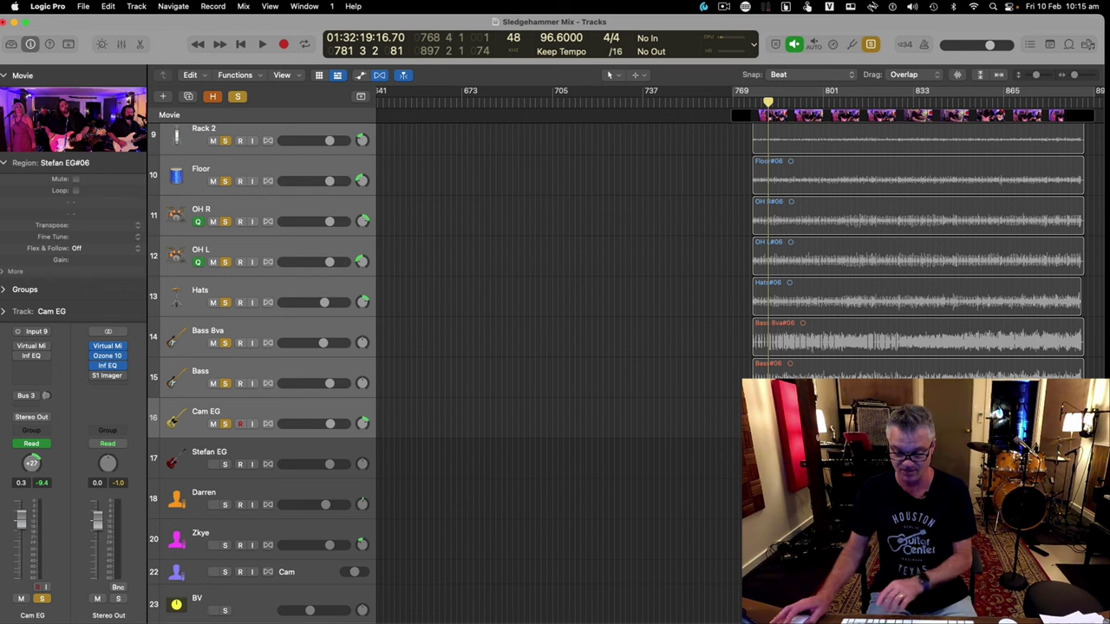
pyautogui.click(231, 453)
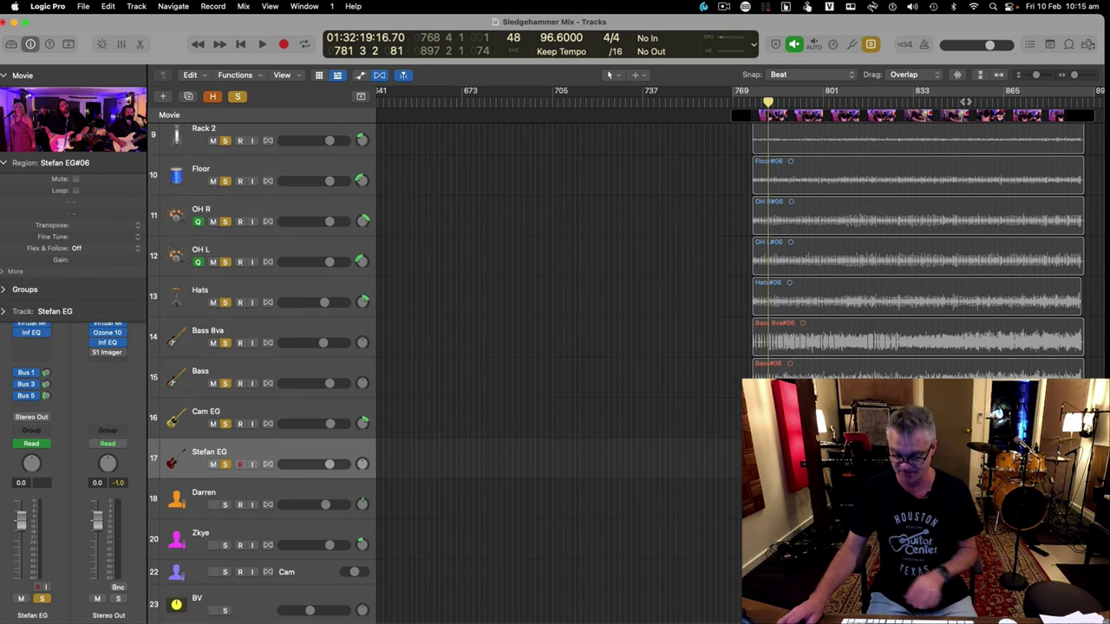
# Move the playhead to bar 848 for the second electric guitar's solo, zoom in there, and collapse the Region inspector section
pyautogui.click(968, 98)
pyautogui.press('super+Right')
pyautogui.press('super+Right')
pyautogui.press('super+Right')
pyautogui.press('super+Right')
pyautogui.press(',')
pyautogui.press(',')
pyautogui.press(',')
pyautogui.press(',')
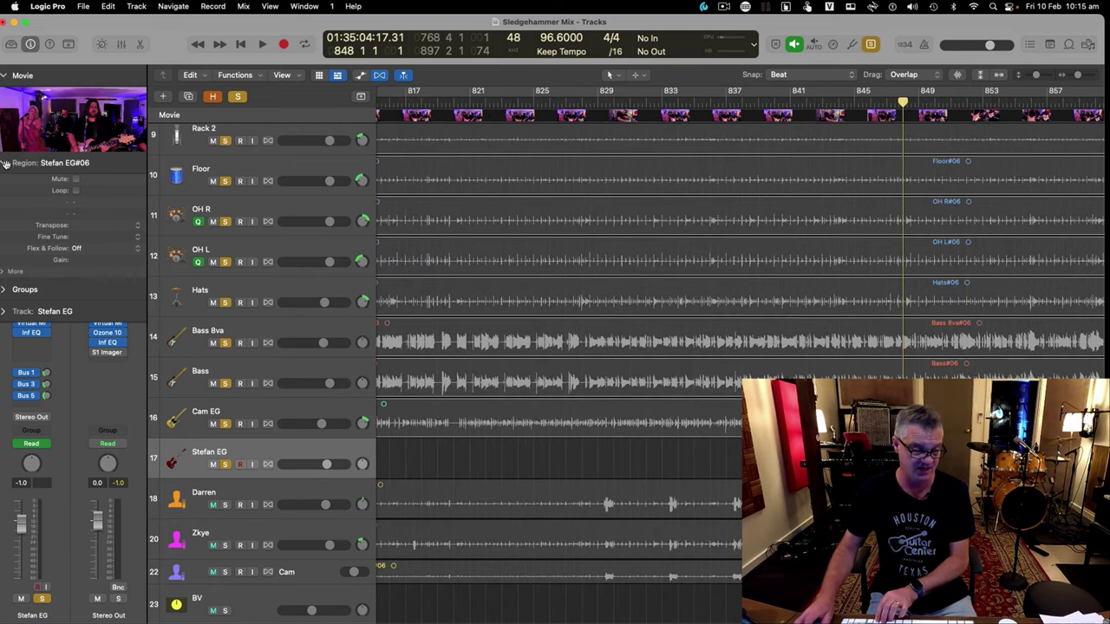
pyautogui.click(3, 162)
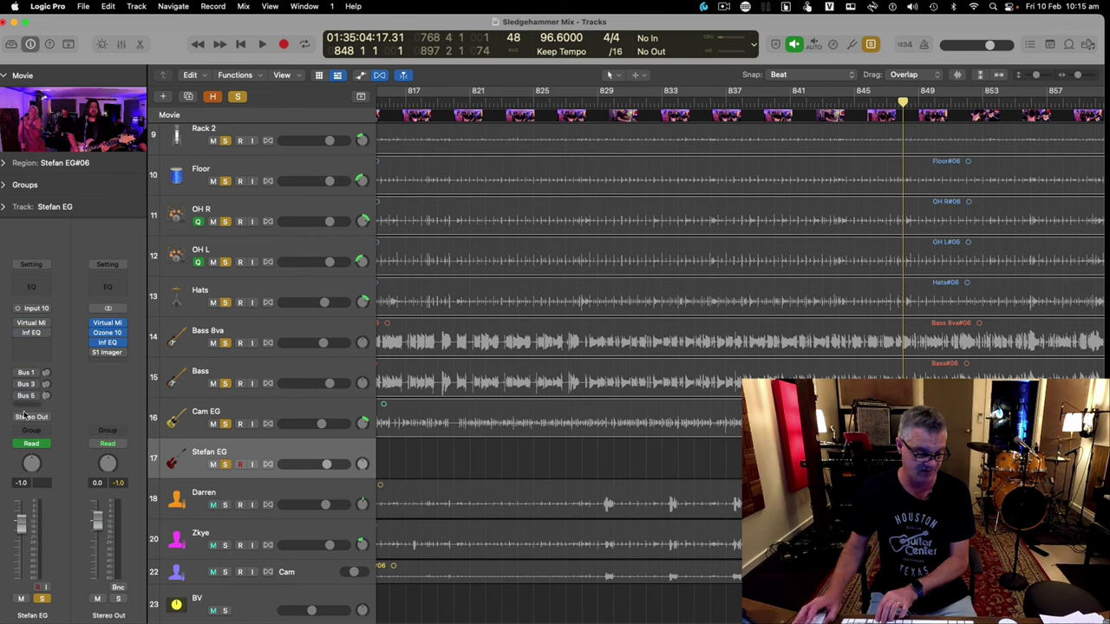
# Play the second electric guitar alone with its plug-ins and sends bypassed, showing the movie enlarged in its own window
pyautogui.press('space')
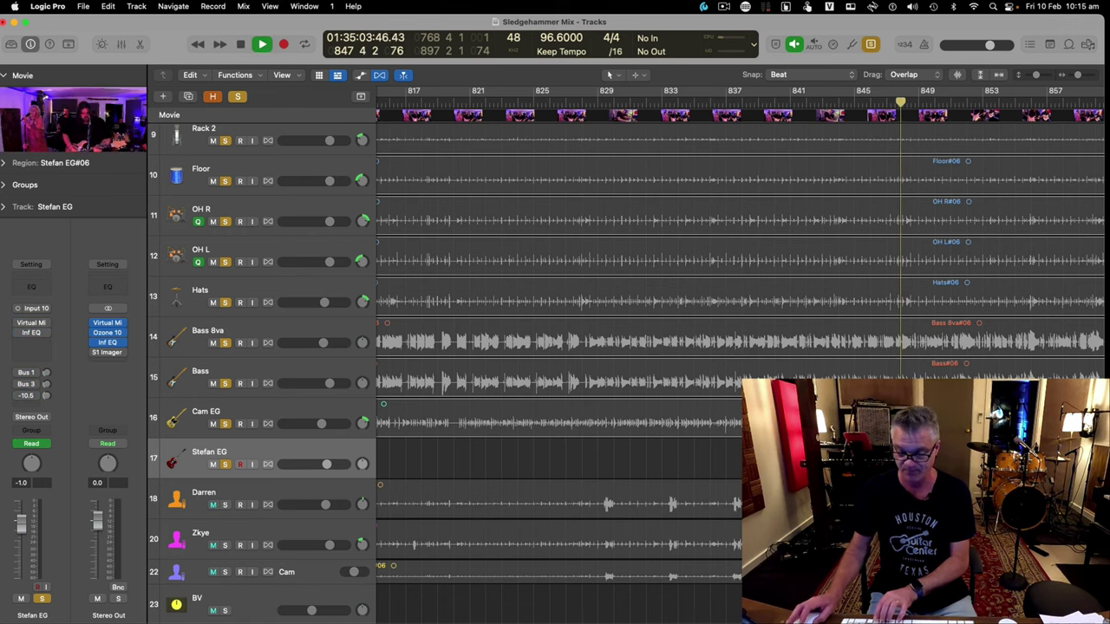
pyautogui.press('super+Down')
pyautogui.click(65, 121)
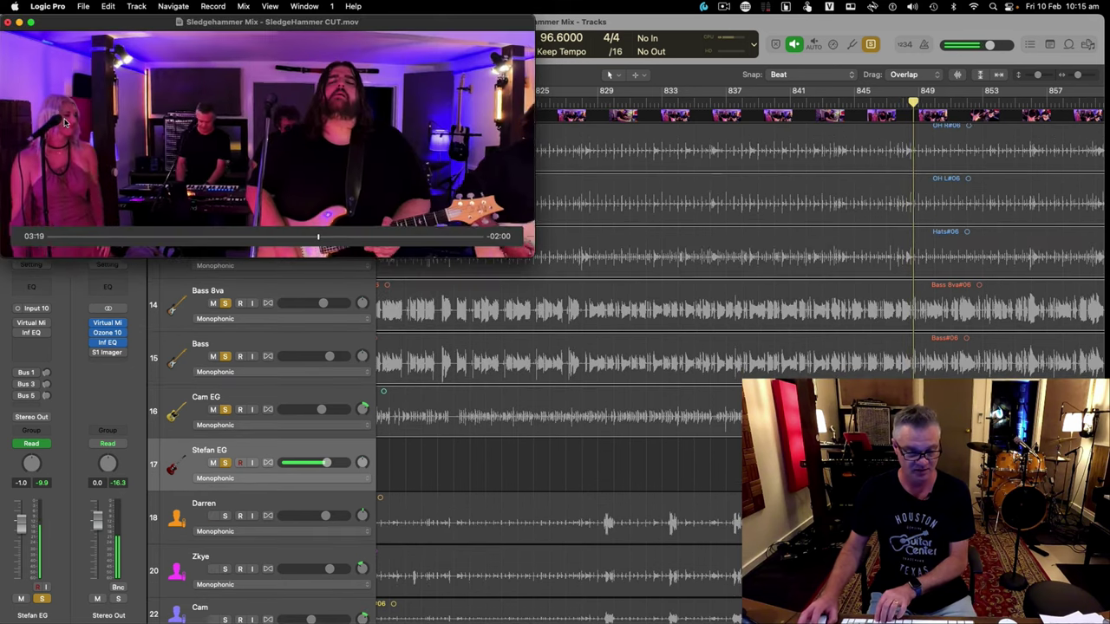
pyautogui.moveTo(531, 256); pyautogui.dragTo(733, 340)
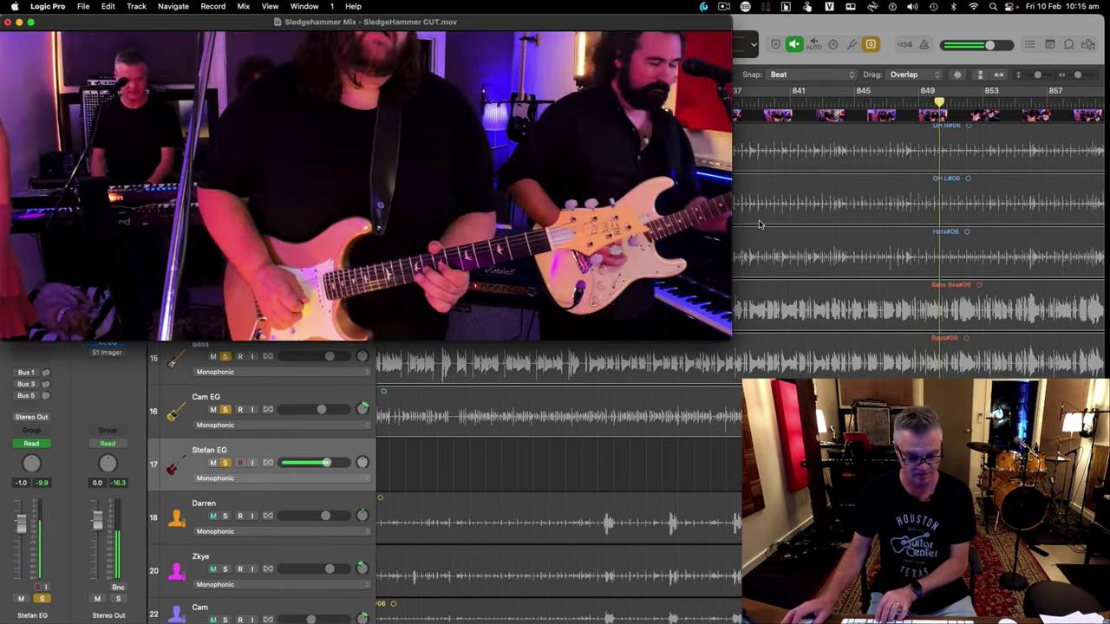
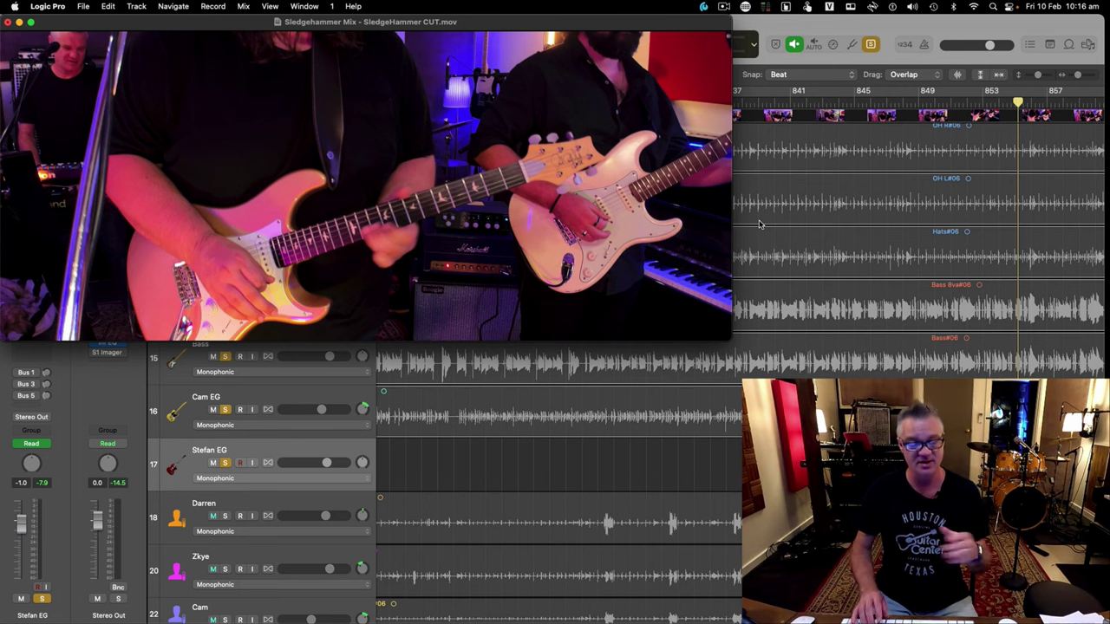
# Stop the guitar playback, resume it briefly to hear more of the dry part, then stop and close the movie window
pyautogui.press('space')
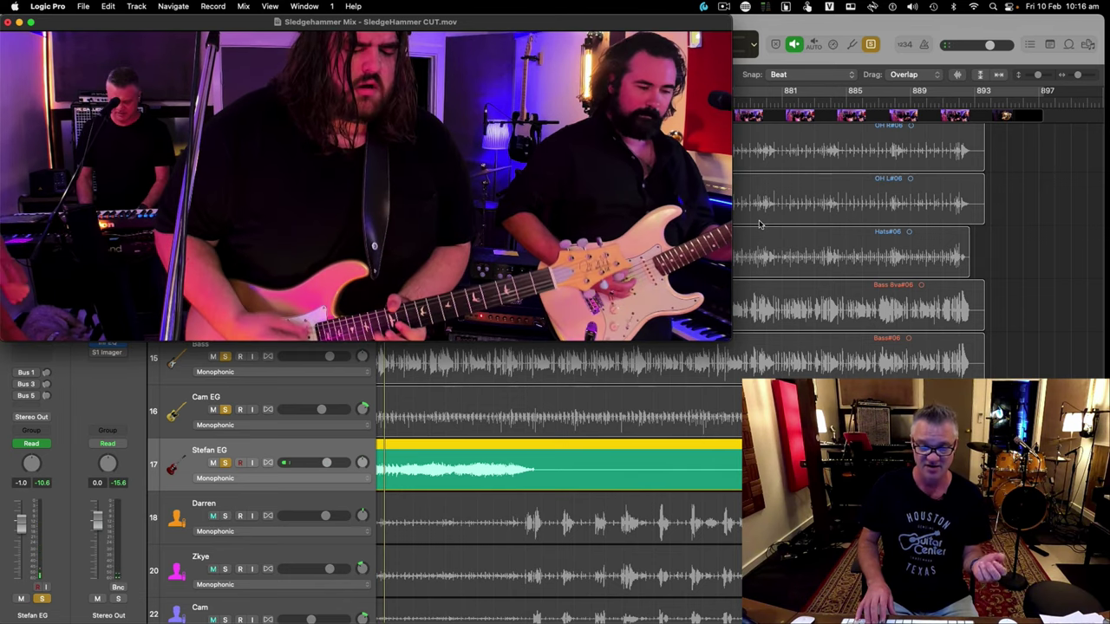
pyautogui.press('space')
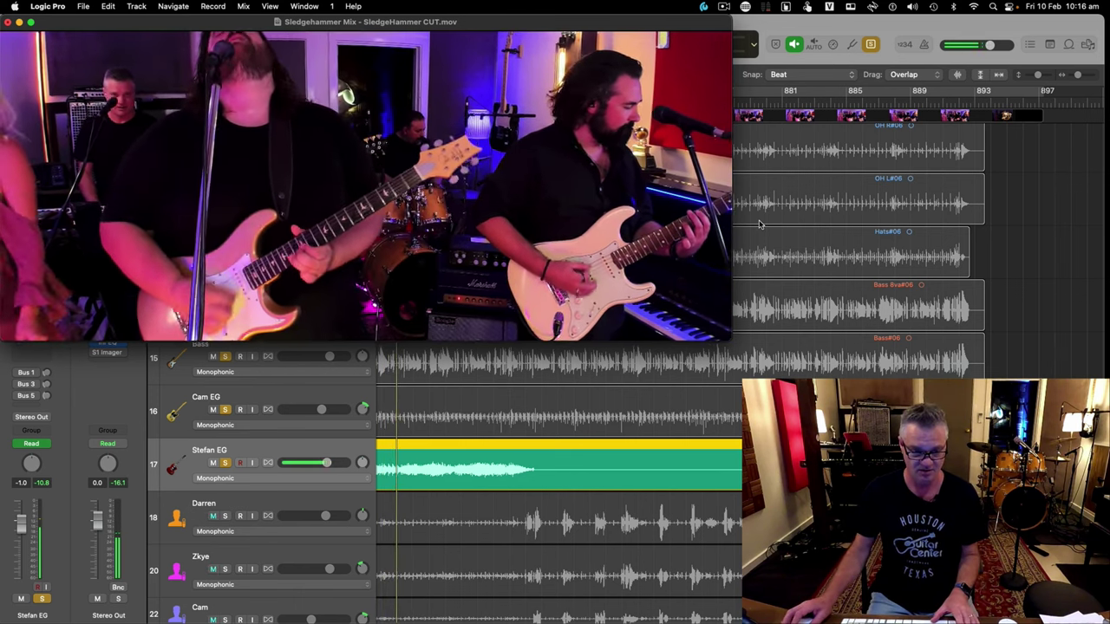
pyautogui.press('space')
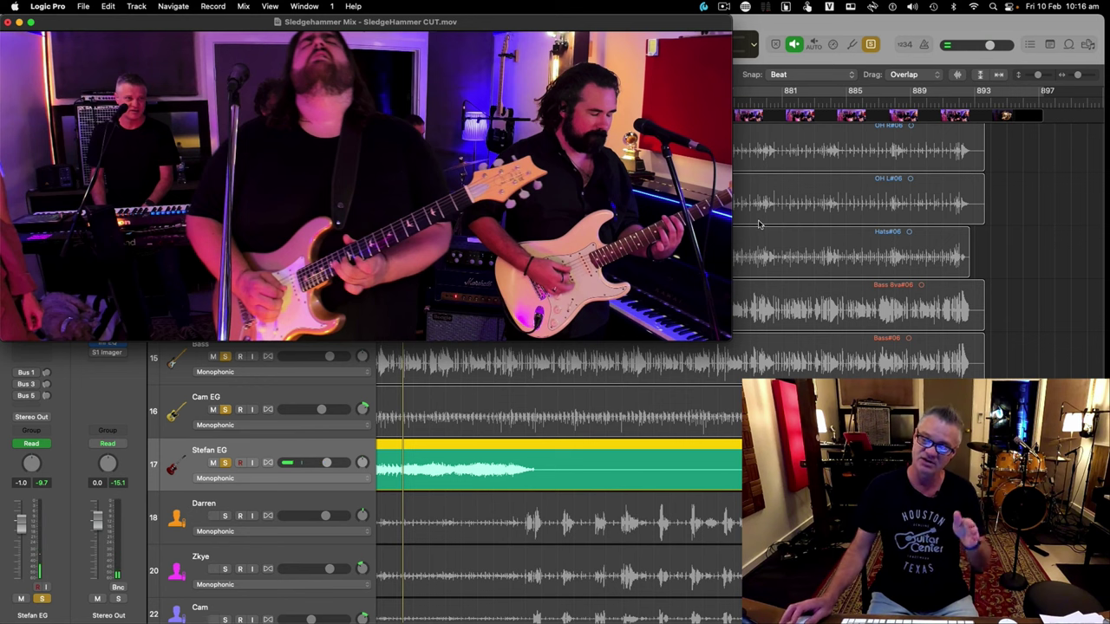
pyautogui.click(9, 22)
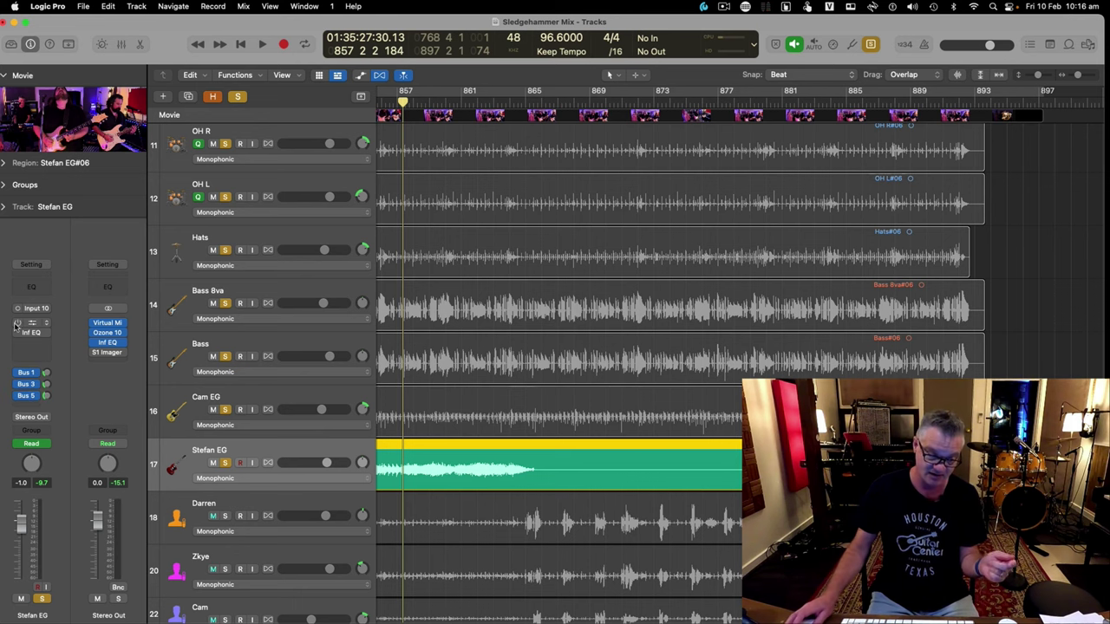
# Rewind several bars and audition the second electric guitar with its bus sends on, then stop playback
pyautogui.press(',')
pyautogui.press(',')
pyautogui.press(',')
pyautogui.press(',')
pyautogui.press(',')
pyautogui.press(',')
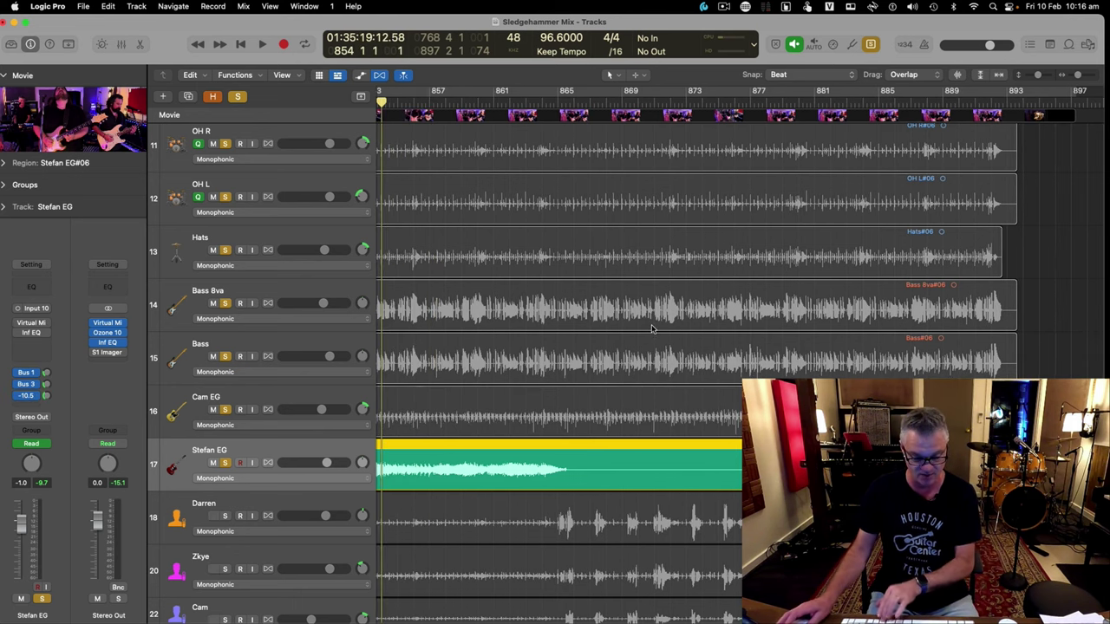
pyautogui.press('space')
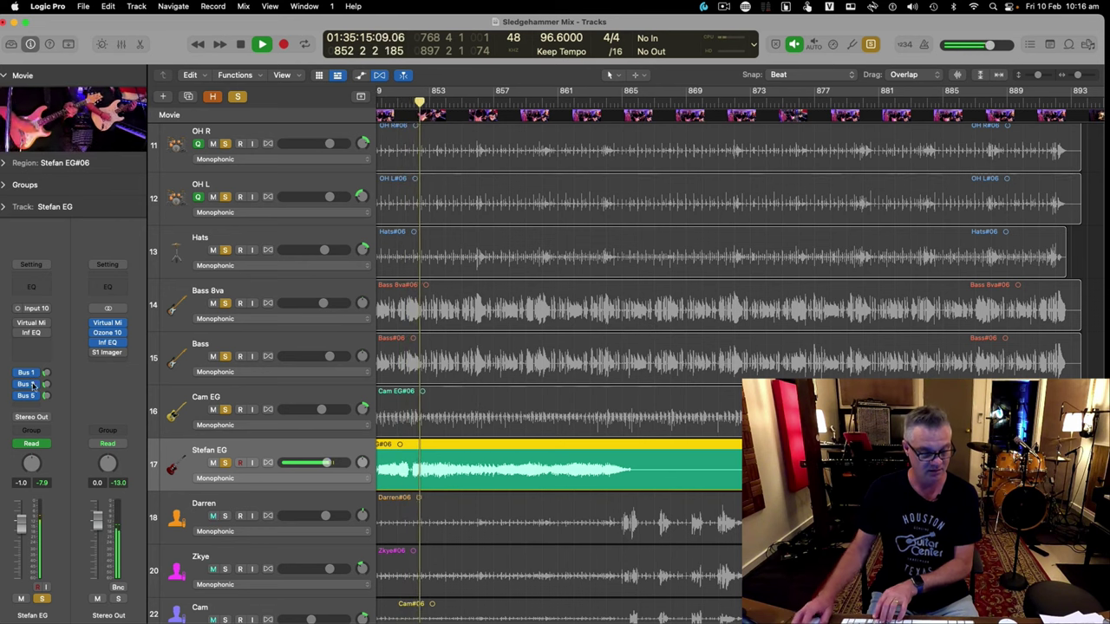
pyautogui.press('space')
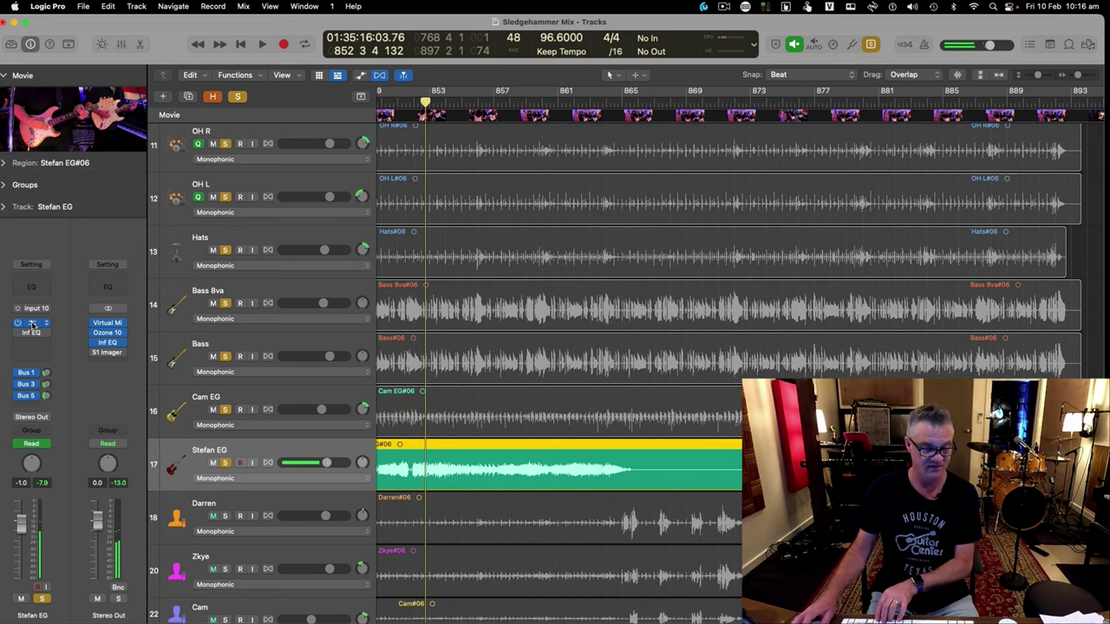
# Open the second guitar's Virtual Mix Rack, show its Clean Guitars preset under Classic Strip 1, and close the plug-in
pyautogui.click(32, 323)
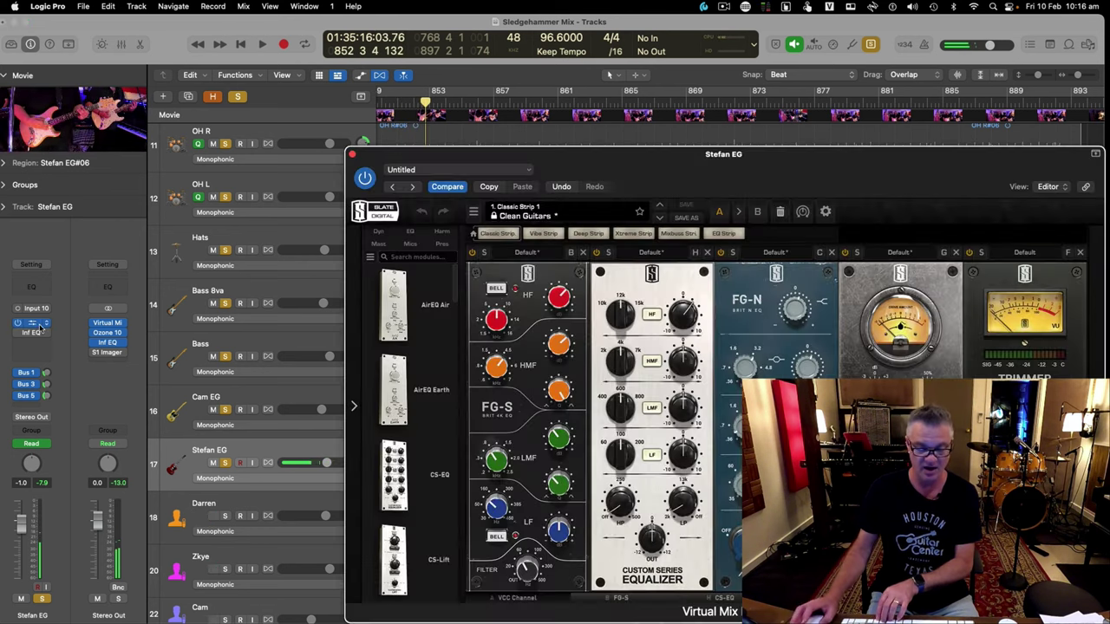
pyautogui.click(534, 216)
pyautogui.moveTo(545, 229)
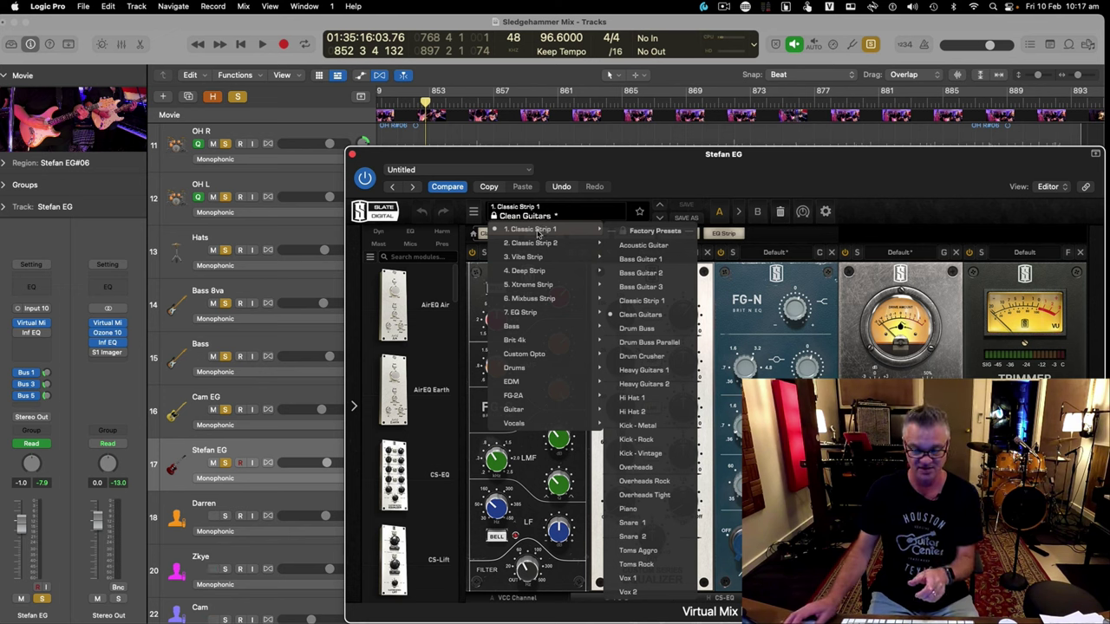
pyautogui.click(845, 180)
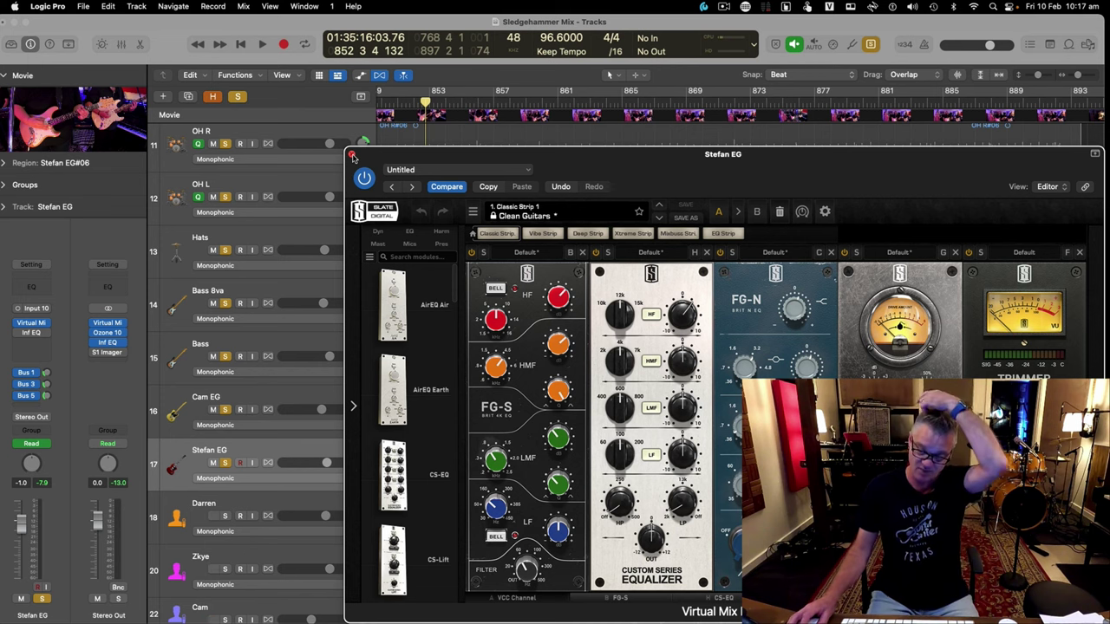
pyautogui.click(352, 155)
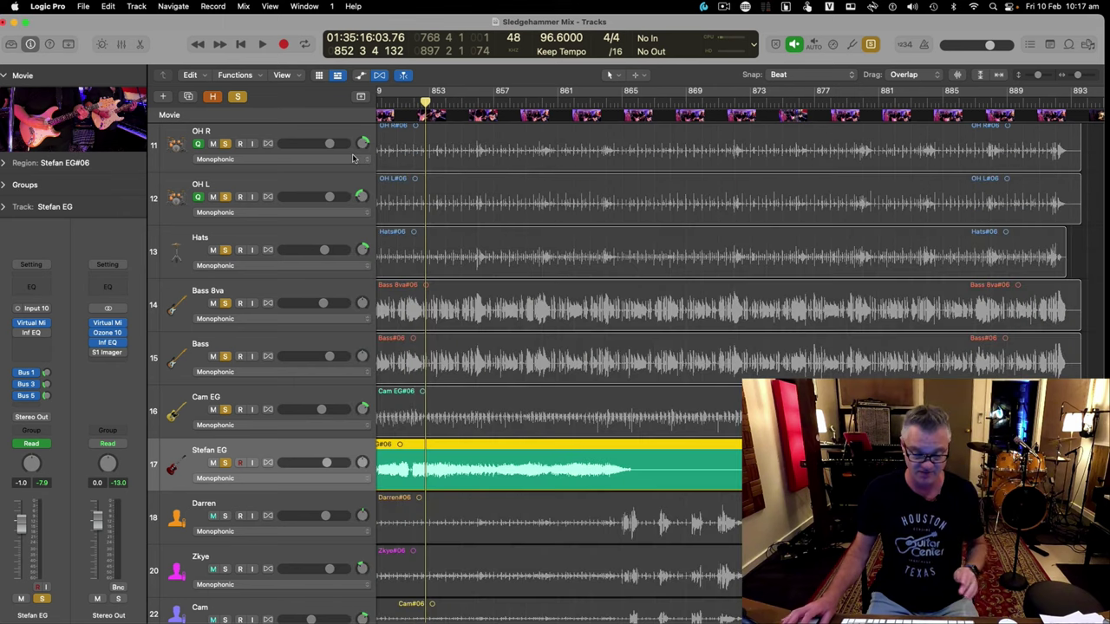
# Play the guitar with Infinity EQ on, soloing the 912 Hz band and then the 375 Hz band to hear each
pyautogui.press('space')
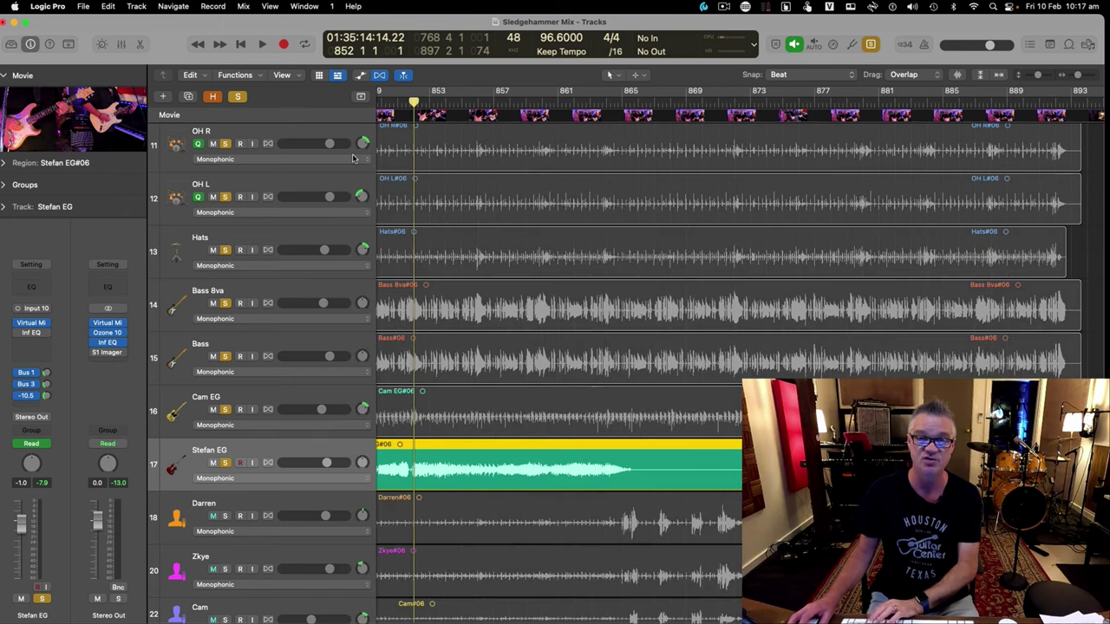
pyautogui.press('space')
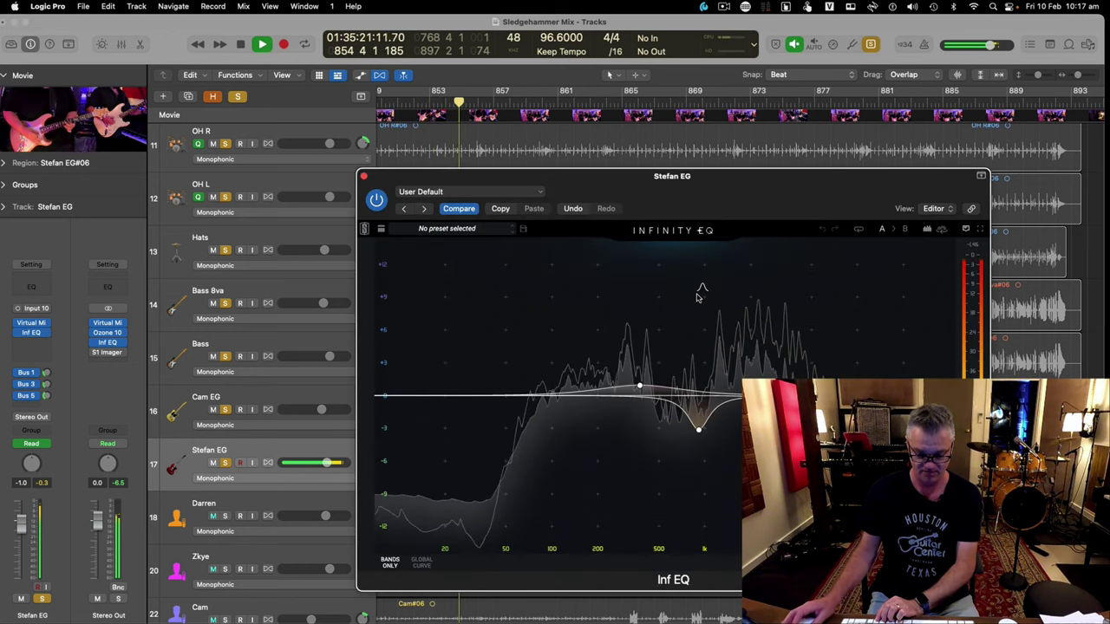
pyautogui.click(698, 447)
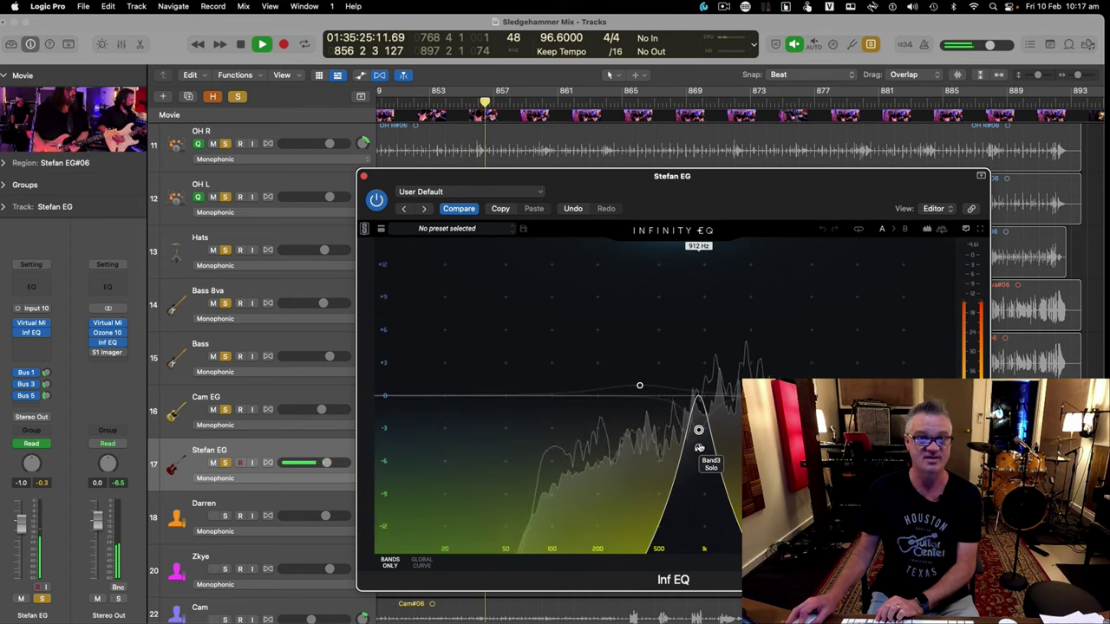
pyautogui.click(699, 447)
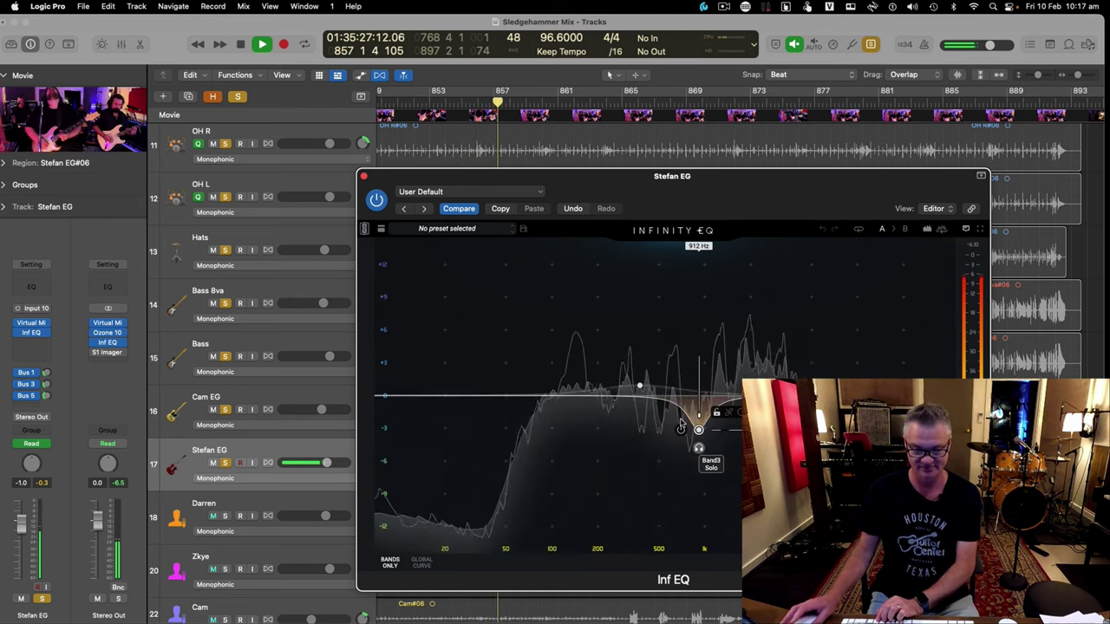
pyautogui.click(639, 404)
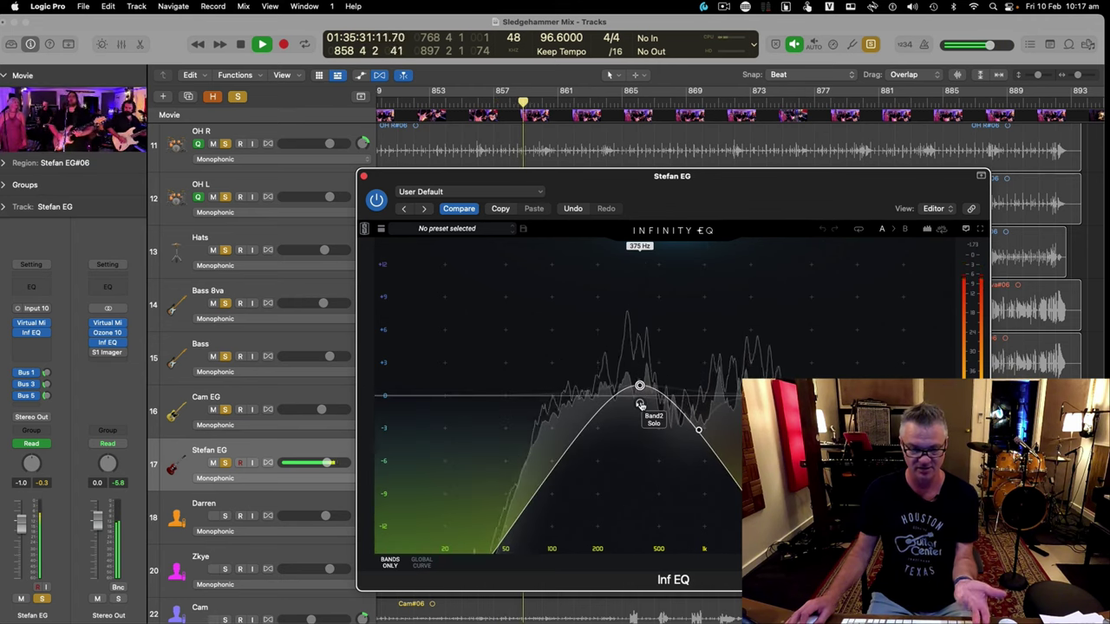
pyautogui.click(639, 404)
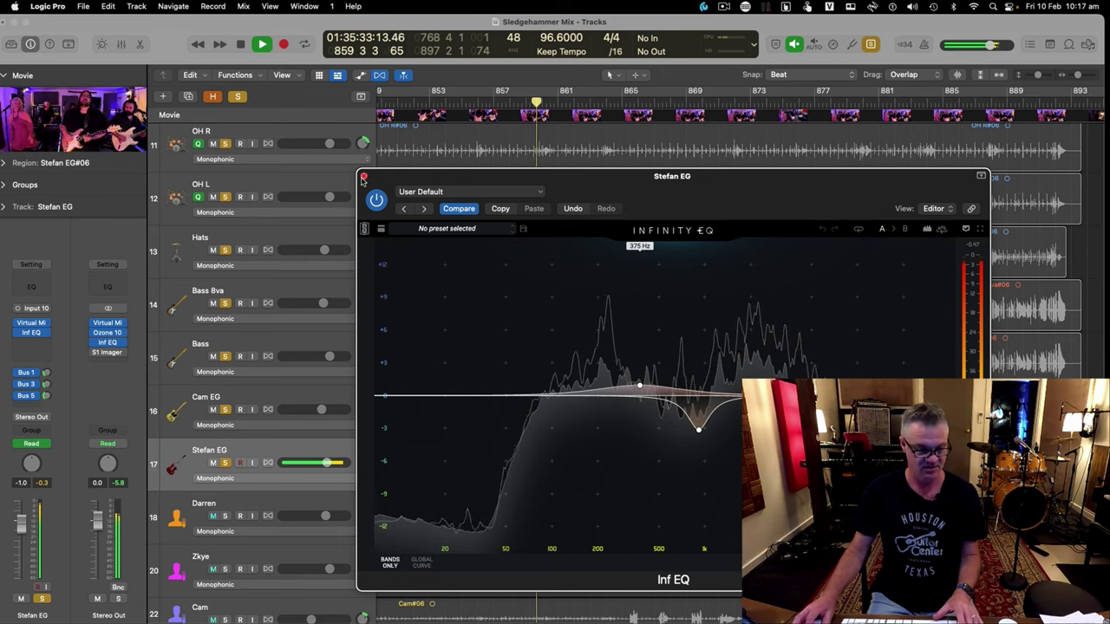
# Reopen the second guitar's Virtual Mix Rack, examine the filters of the Custom Series Equalizer, and close the plug-in
pyautogui.click(30, 321)
pyautogui.click(30, 322)
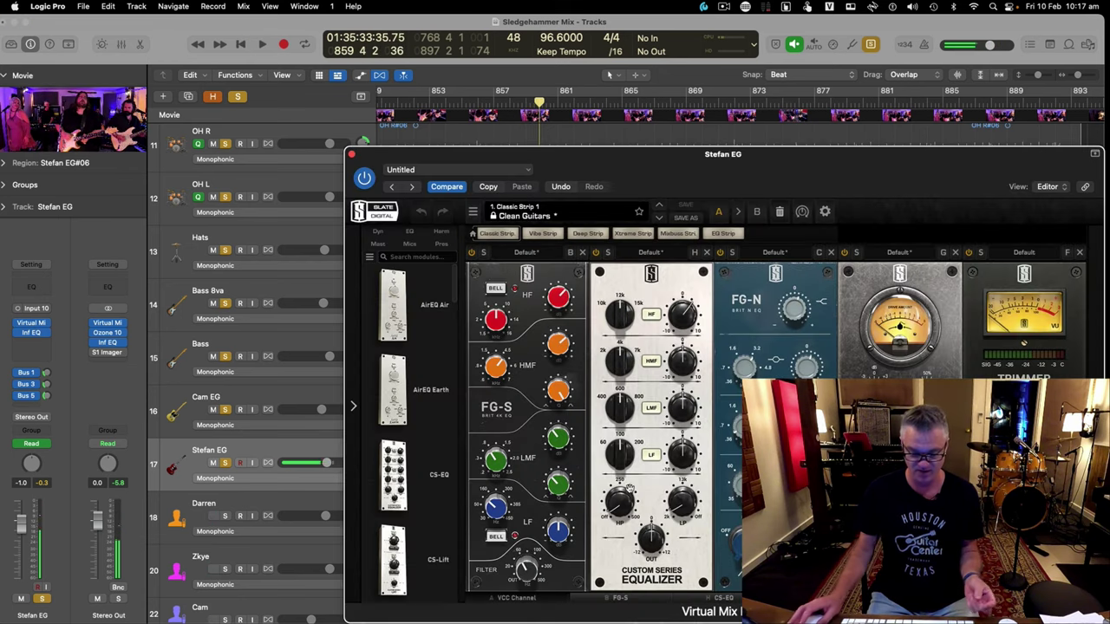
pyautogui.moveTo(686, 503)
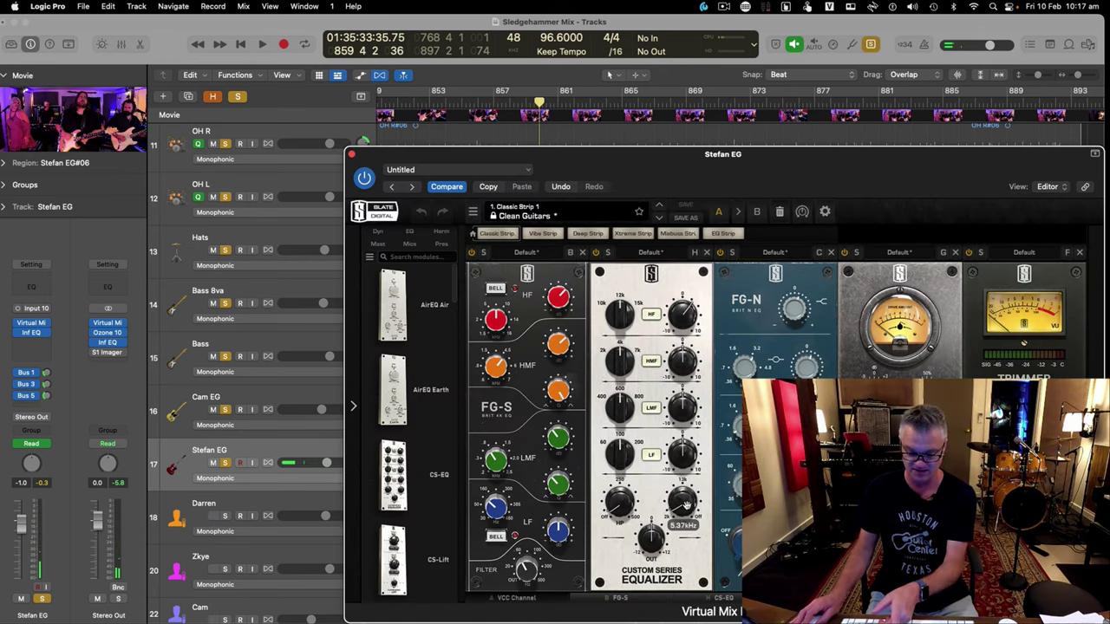
pyautogui.scroll(-2, 684, 502)
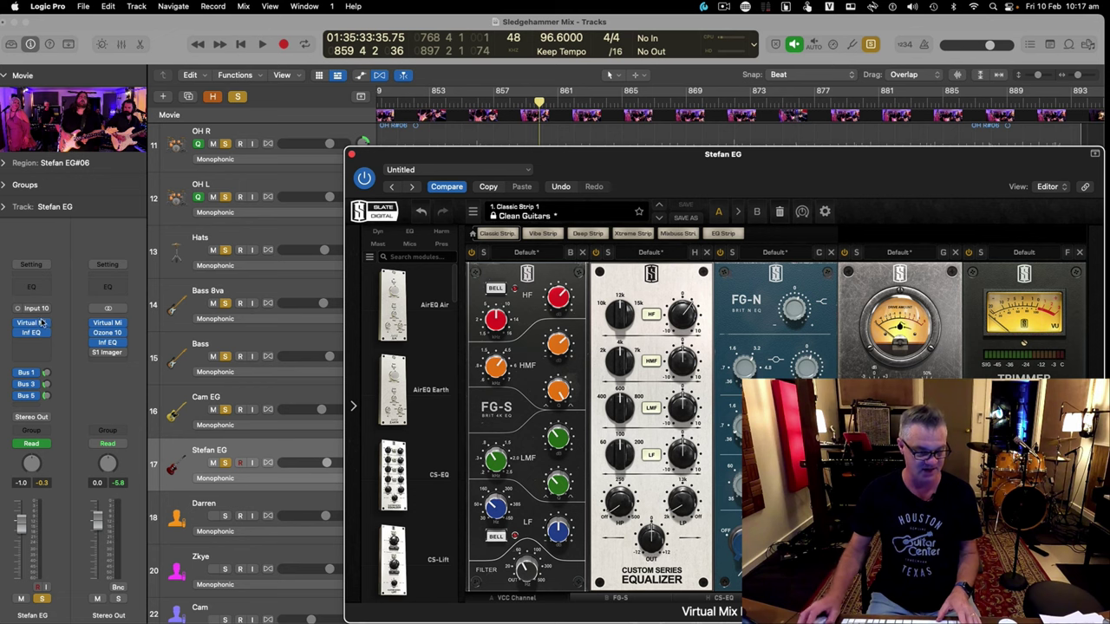
pyautogui.press('super+w')
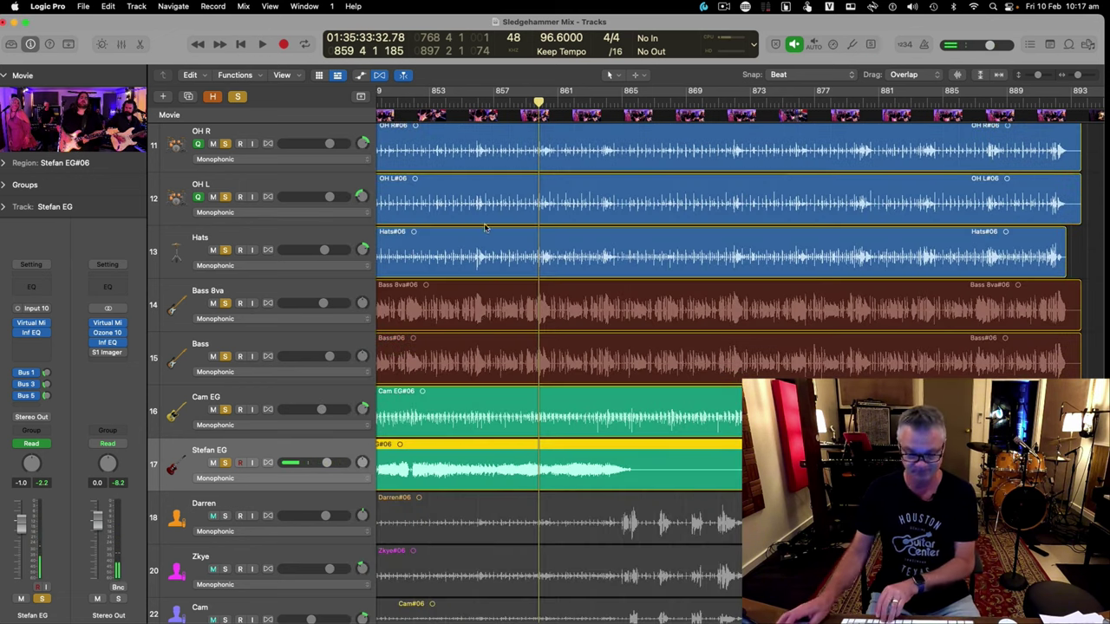
# Play the guitar solo together with the drums, bass and first electric guitar, briefly showing the movie window, then stop
pyautogui.press('super+Left')
pyautogui.press('space')
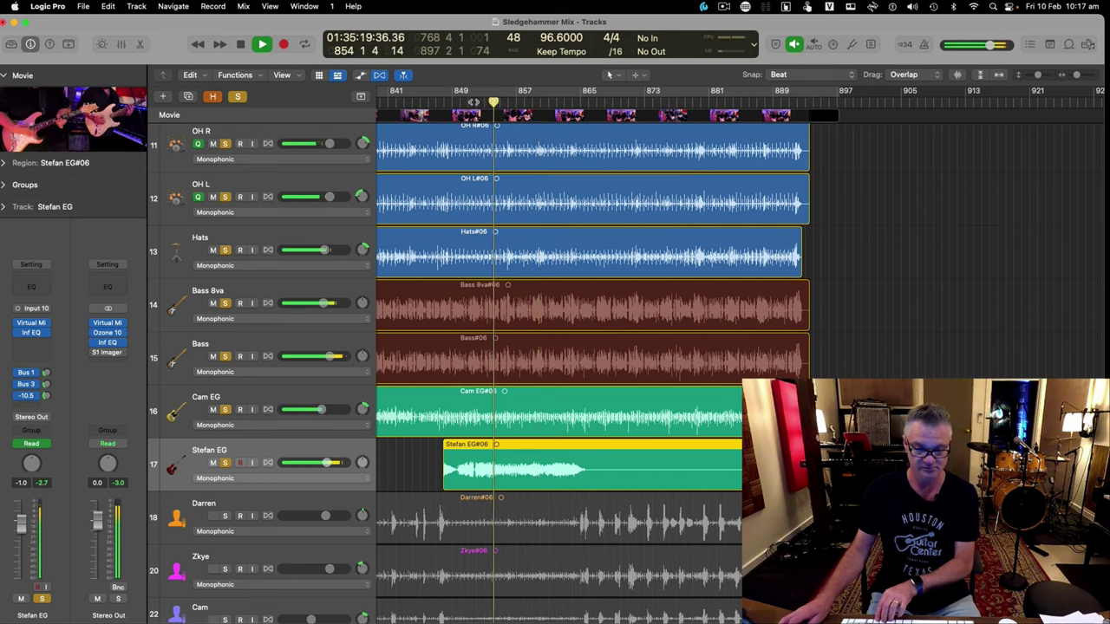
pyautogui.doubleClick(63, 120)
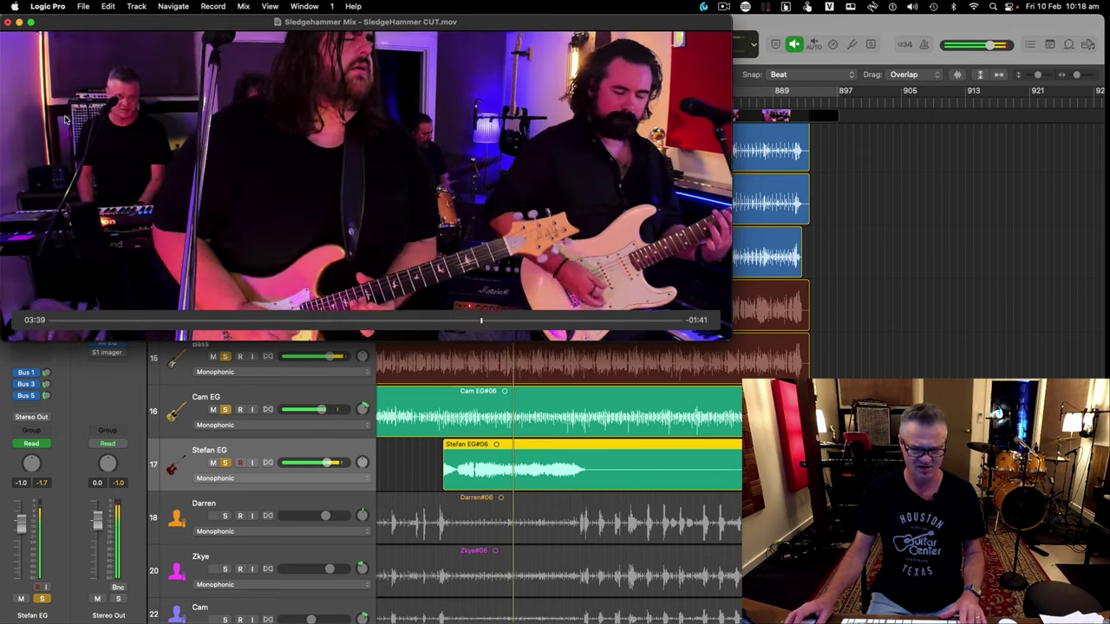
pyautogui.click(8, 22)
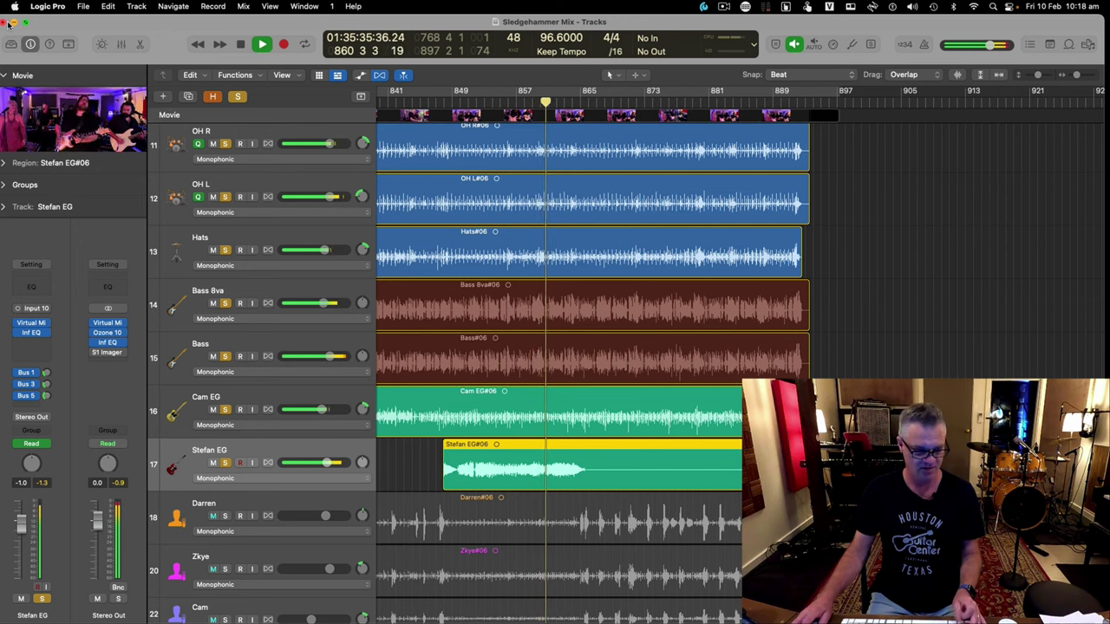
pyautogui.press('space')
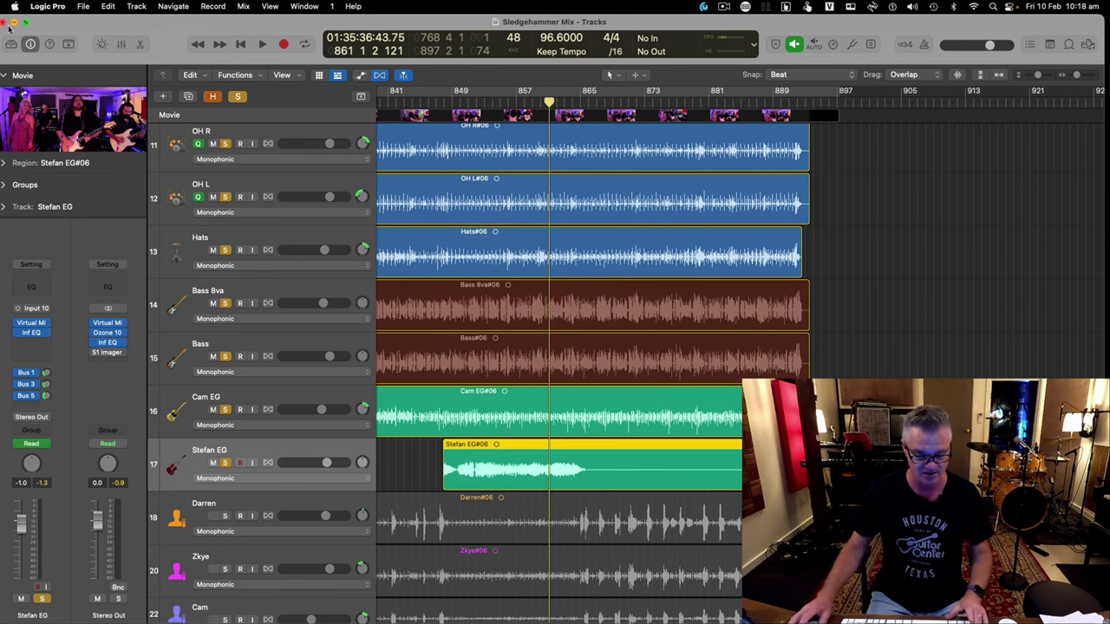
# Clear the drum, bass and guitar solos, then select and solo the three backing vocal tracks 18, 20 and 22
pyautogui.scroll(-5, 286, 453)
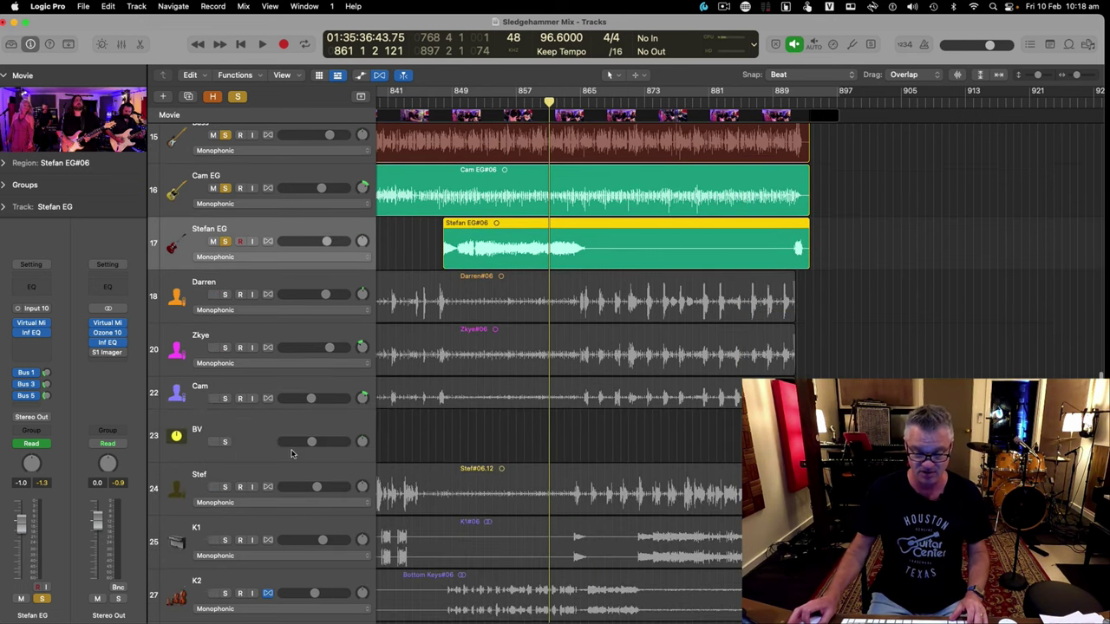
pyautogui.click(271, 281)
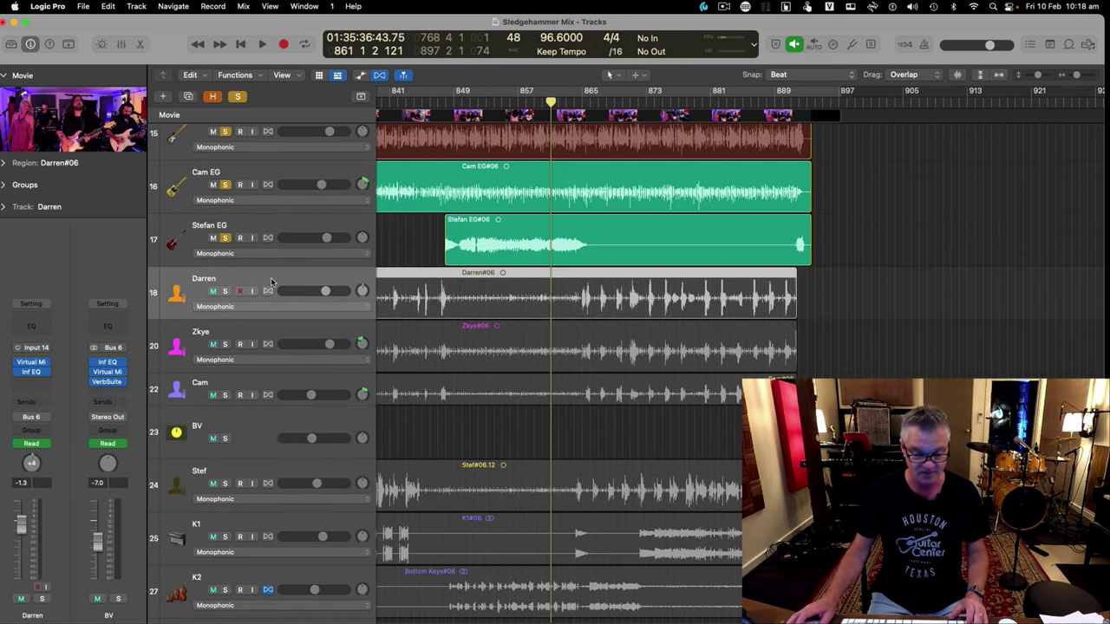
pyautogui.click(225, 239)
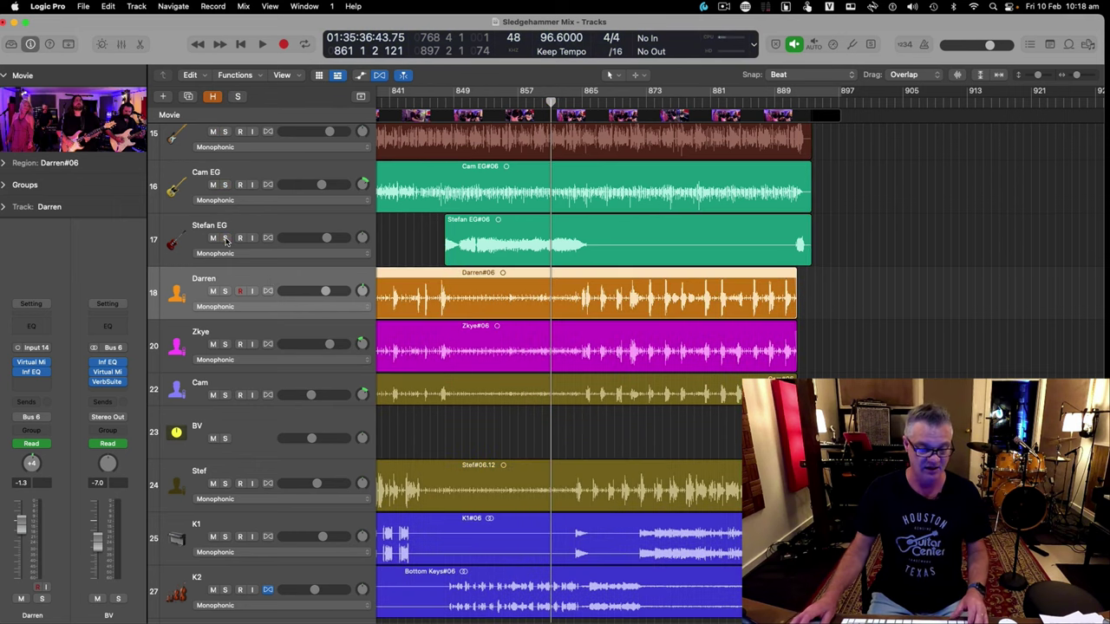
pyautogui.keyDown('shift'); pyautogui.click(269, 379); pyautogui.keyUp('shift')
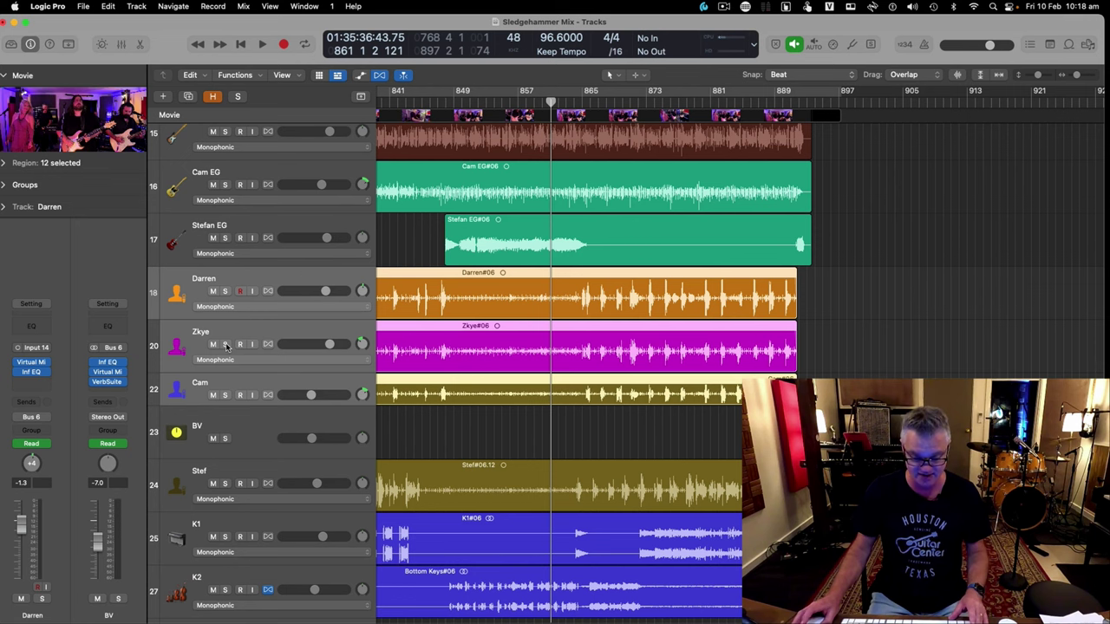
pyautogui.click(224, 344)
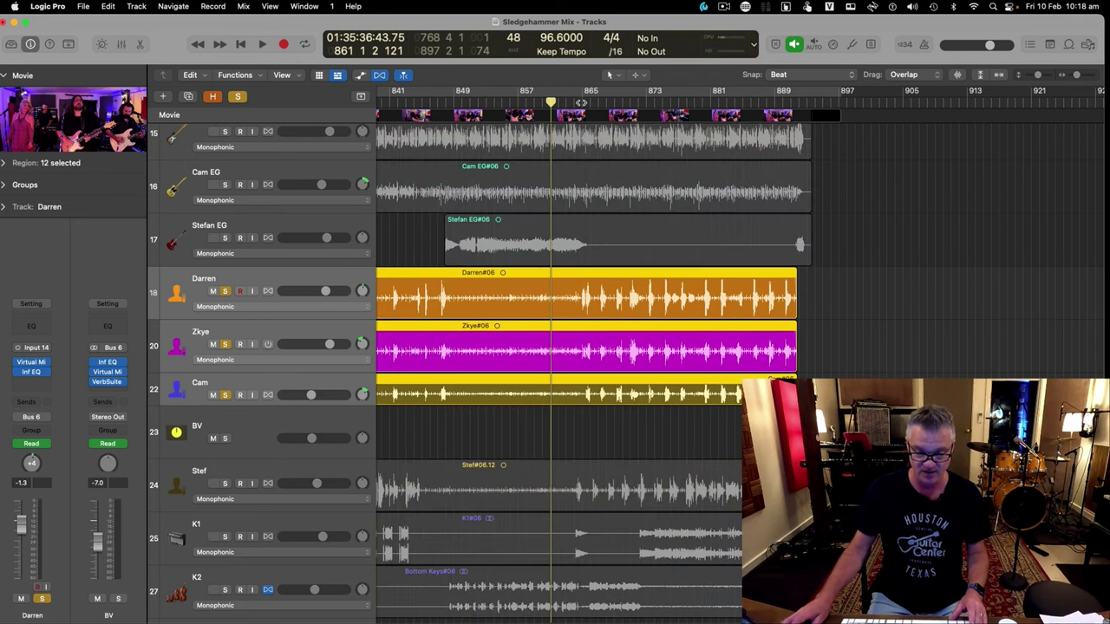
# Play the soloed backing vocals from about bar 865, looking closer at their waveforms, and stop playback
pyautogui.click(580, 102)
pyautogui.press('space')
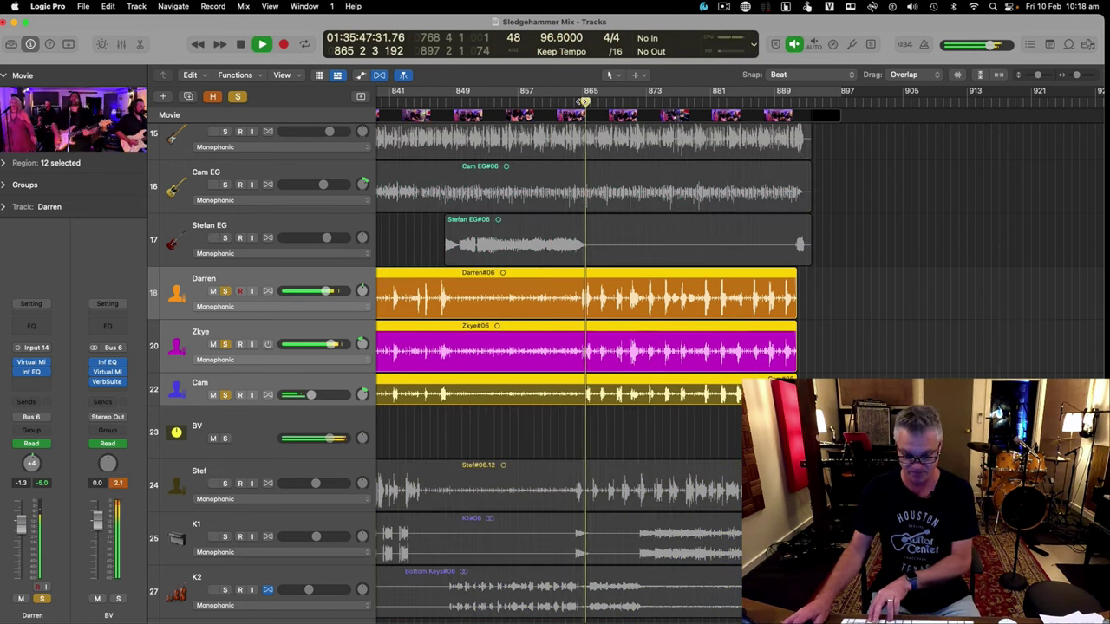
pyautogui.press('super+Right')
pyautogui.press('super+Right')
pyautogui.press('super+Up')
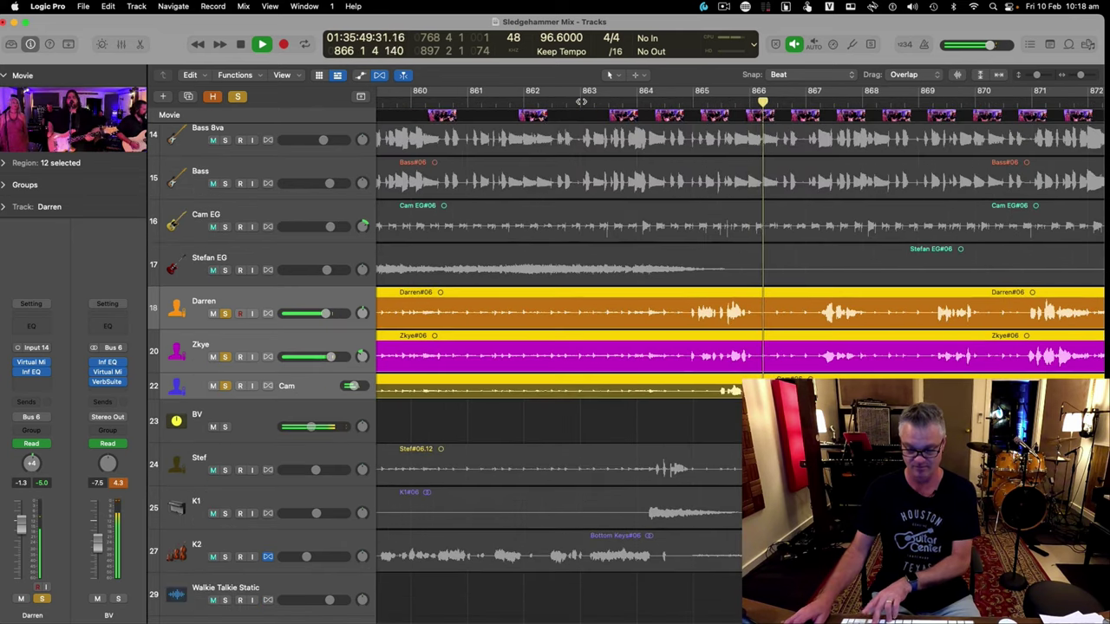
pyautogui.press('super+Left')
pyautogui.press('super+Left')
pyautogui.press('super+Down')
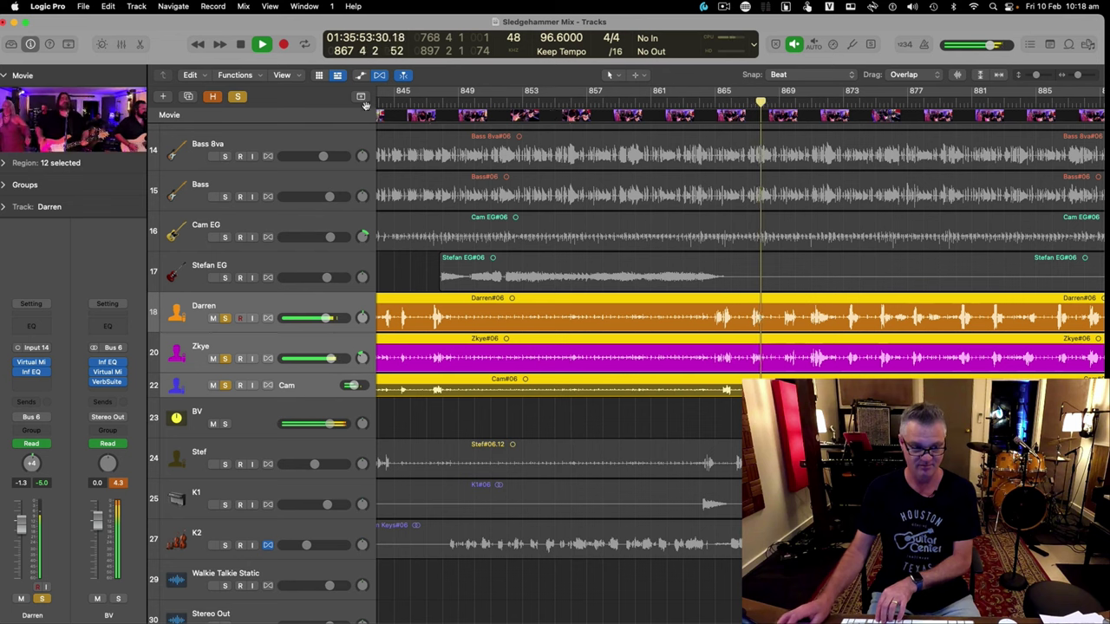
pyautogui.press('space')
# Solo only the region on track 22 and play that backing vocal by itself from bar 867
pyautogui.press(',')
pyautogui.press(',')
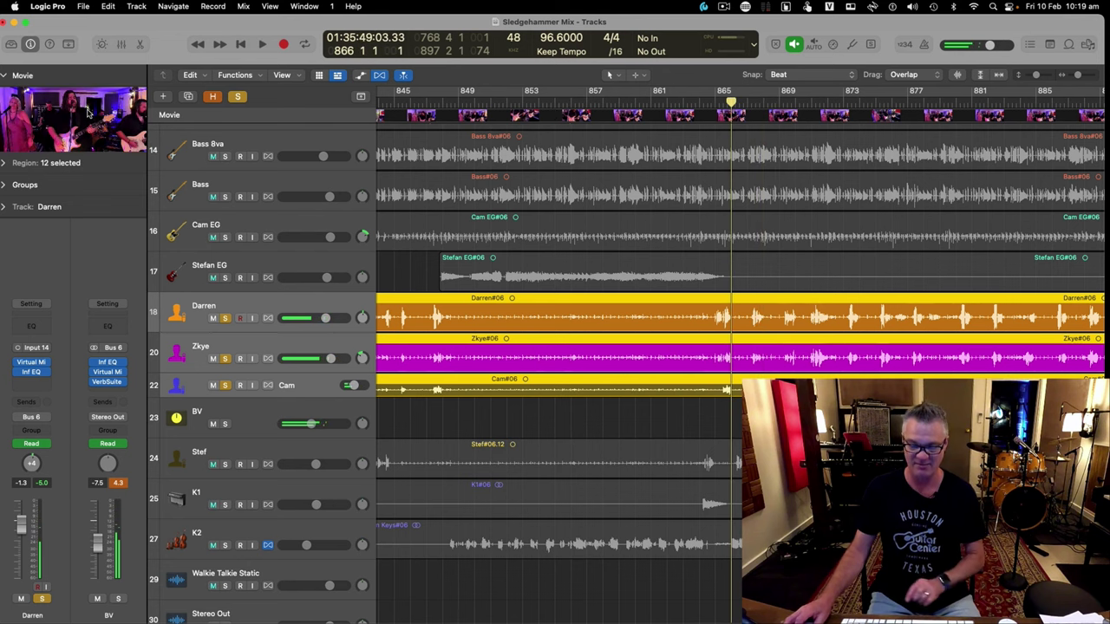
pyautogui.press('Down')
pyautogui.press('.')
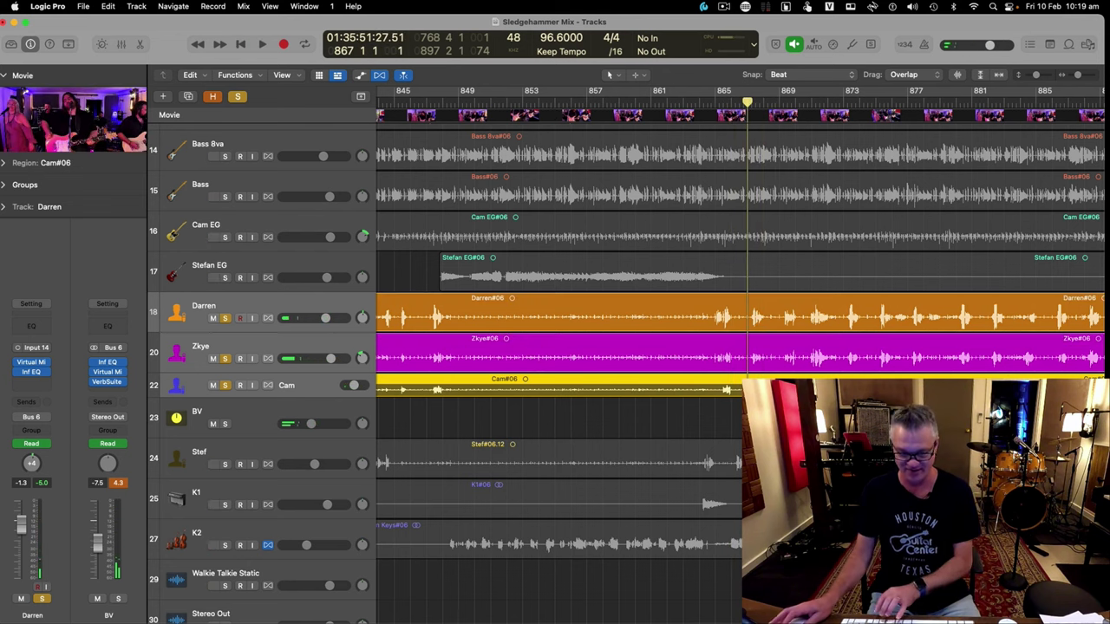
pyautogui.press('Down')
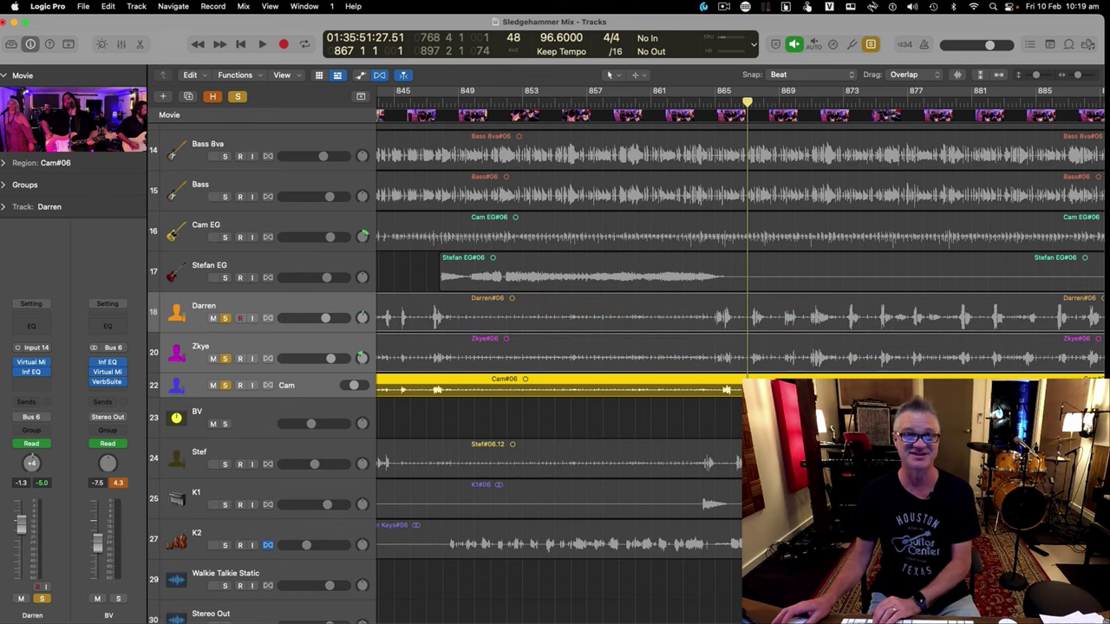
pyautogui.press('space')
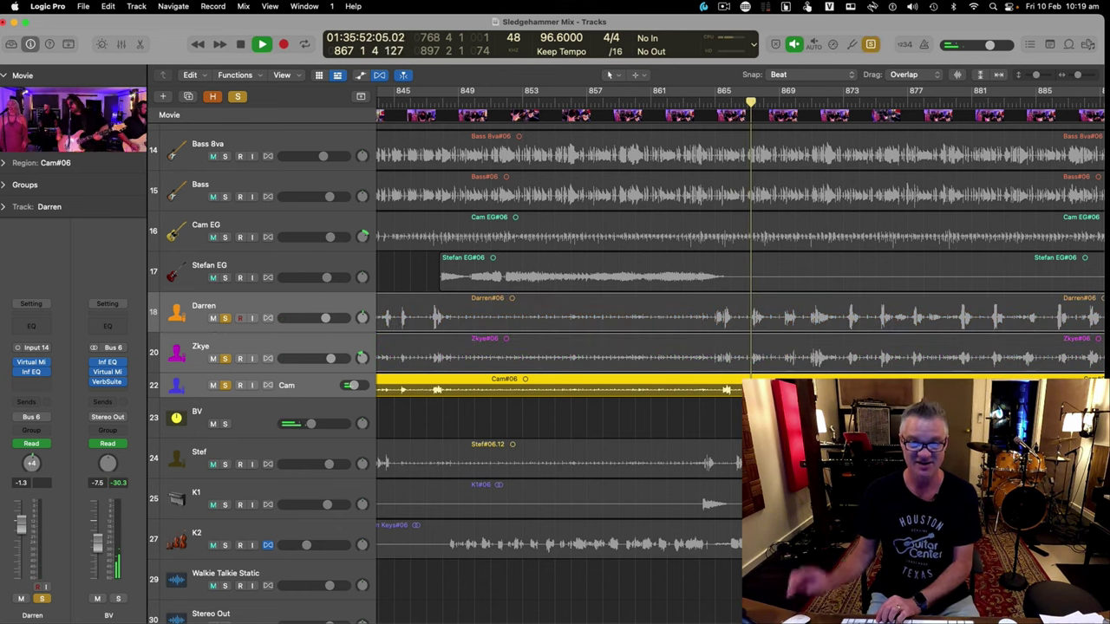
pyautogui.press('space')
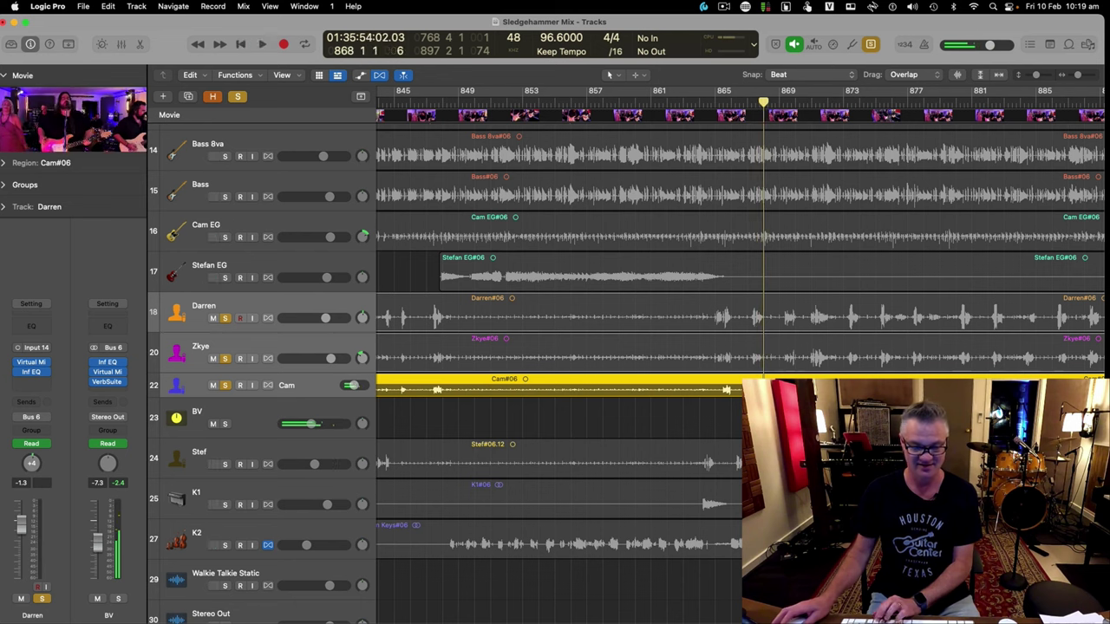
# Play the track 20 backing vocal region by itself, then the track 18 region by itself
pyautogui.press('Up')
pyautogui.press('space')
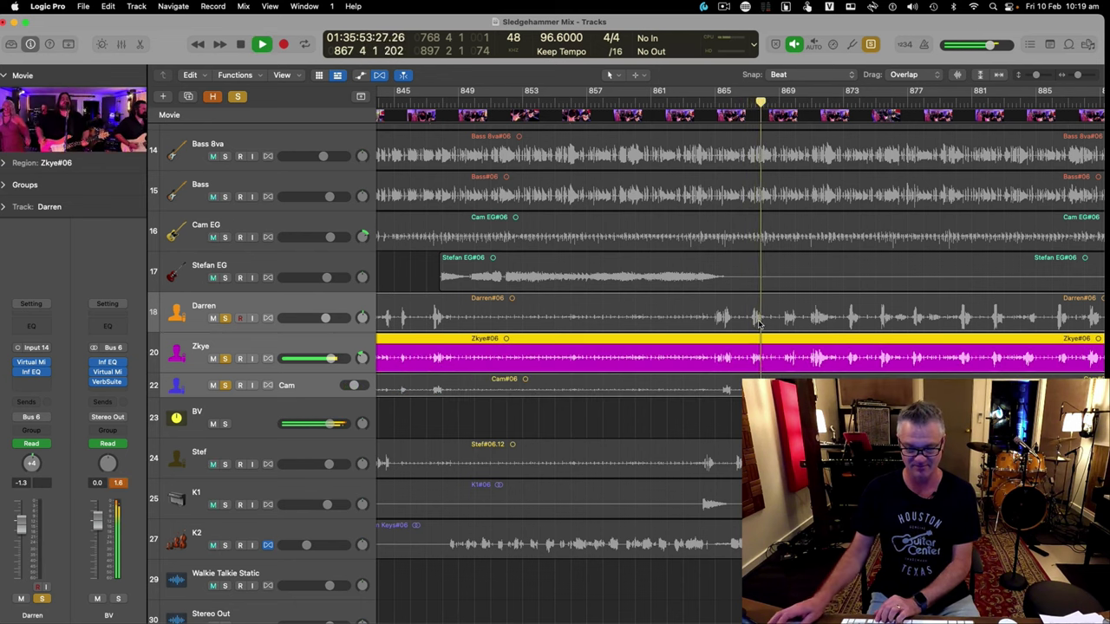
pyautogui.click(760, 322)
pyautogui.press('space')
pyautogui.press('space')
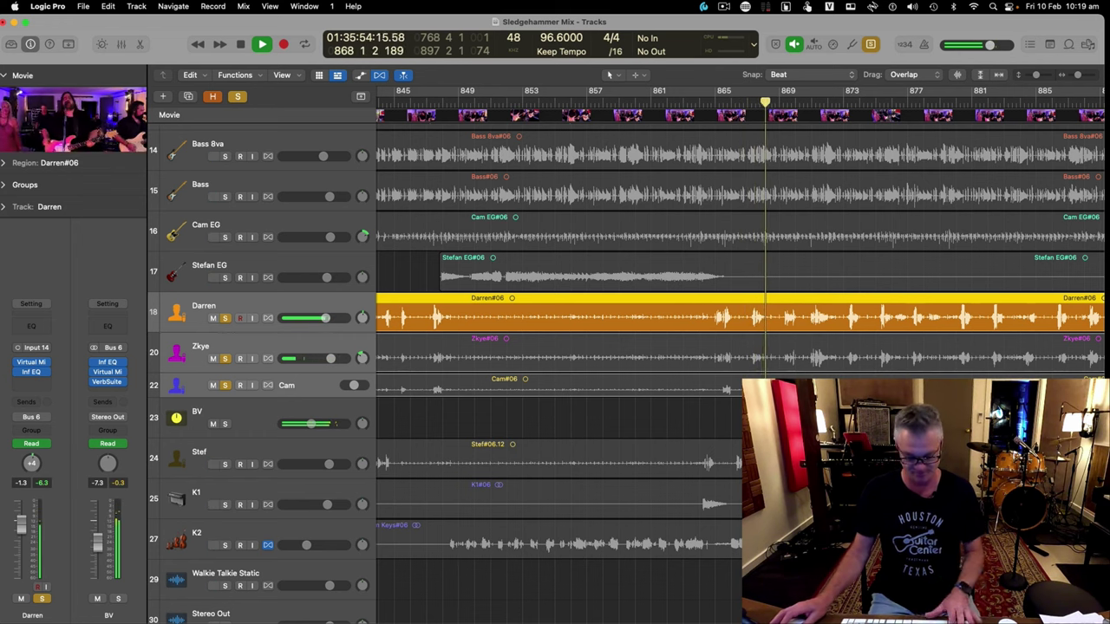
# Select all three backing vocal regions, play them together from bar 867, and stop playback
pyautogui.hotkey('shift', 'Down')
pyautogui.hotkey('shift', 'Down')
pyautogui.press('space')
pyautogui.press('space')
pyautogui.press('super+Right')
pyautogui.press('super+Right')
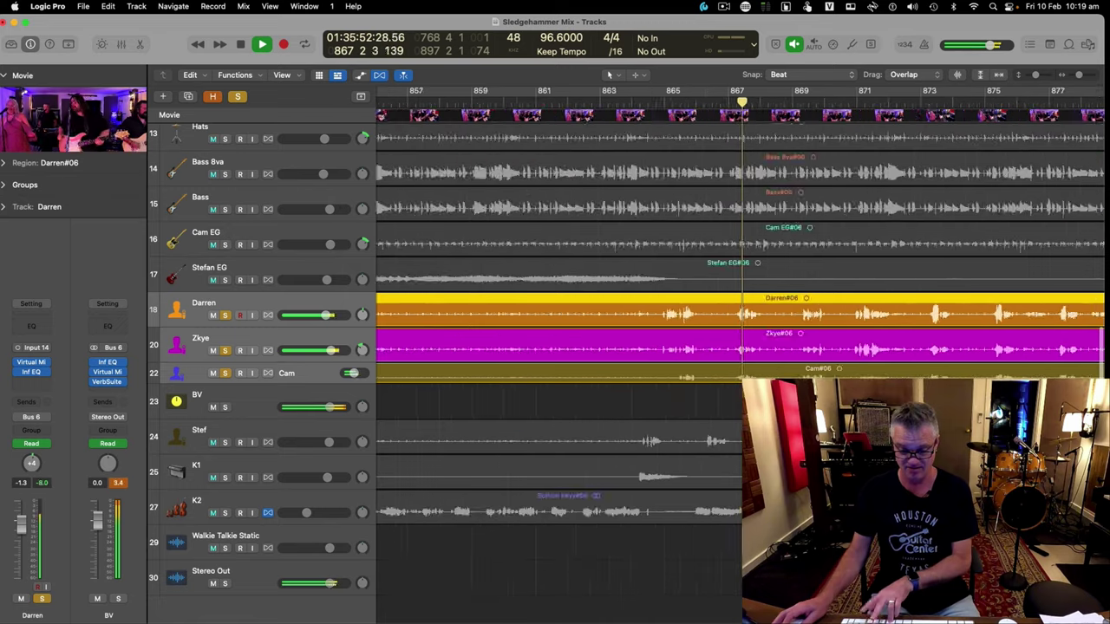
pyautogui.press('super+Down')
pyautogui.press('super+Left')
pyautogui.press('super+Left')
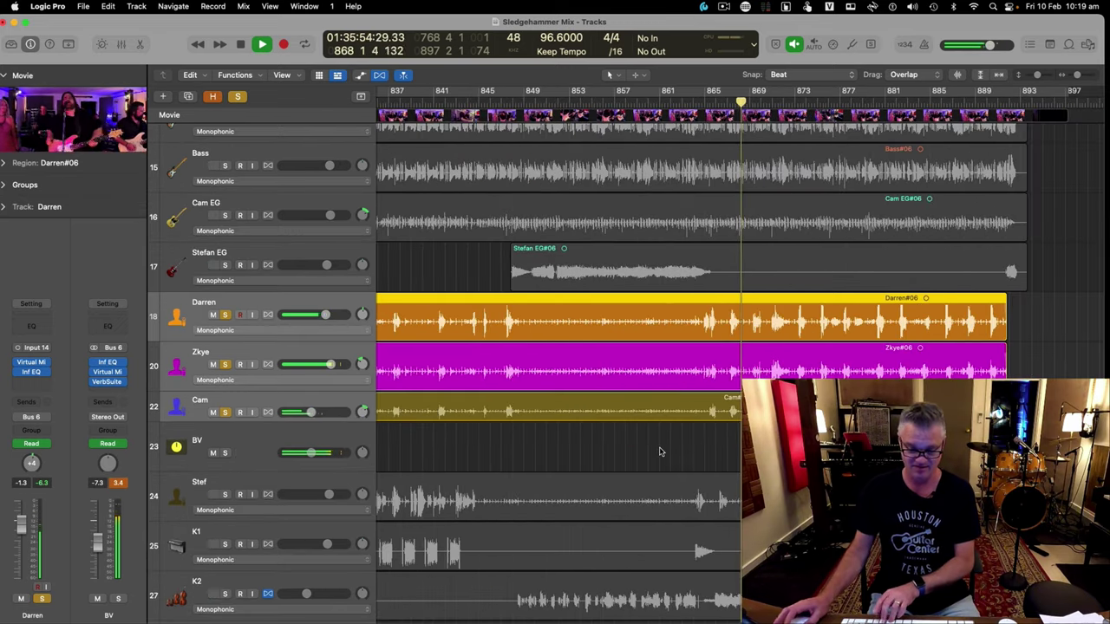
pyautogui.press('space')
# Select the BV track, show track automation, and examine its volume automation around bar 867
pyautogui.press('super+Left')
pyautogui.press('super+Up')
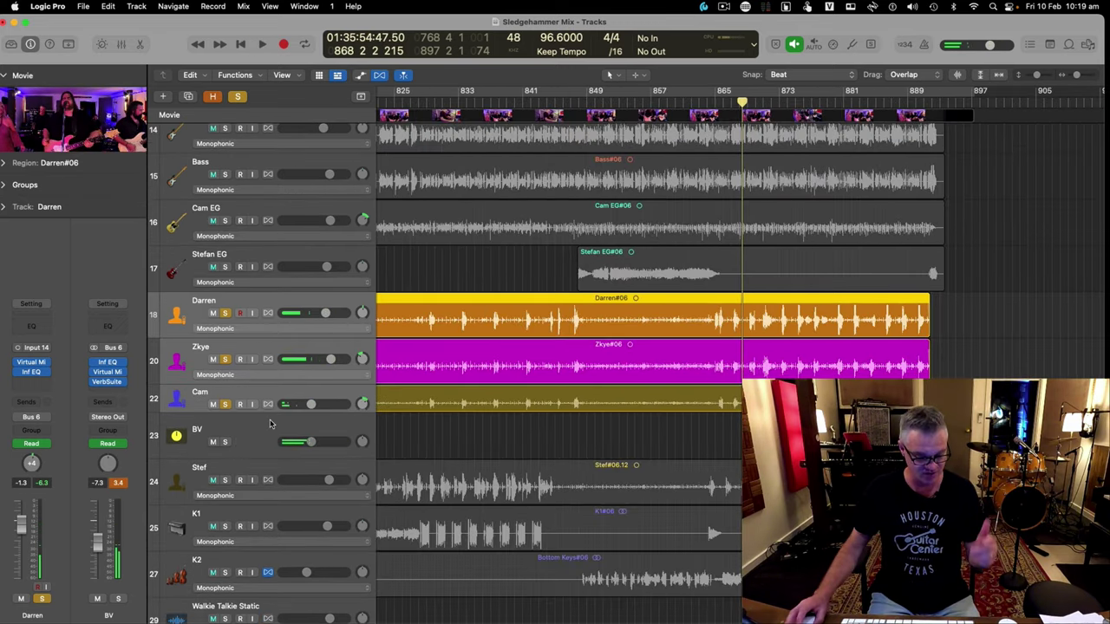
pyautogui.click(262, 431)
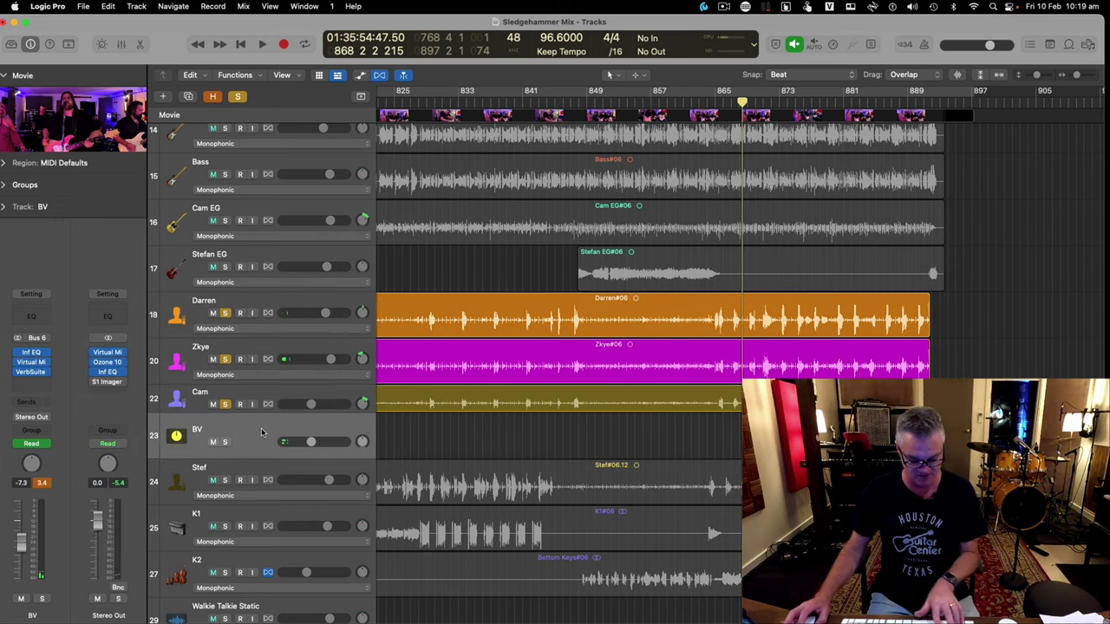
pyautogui.press('a')
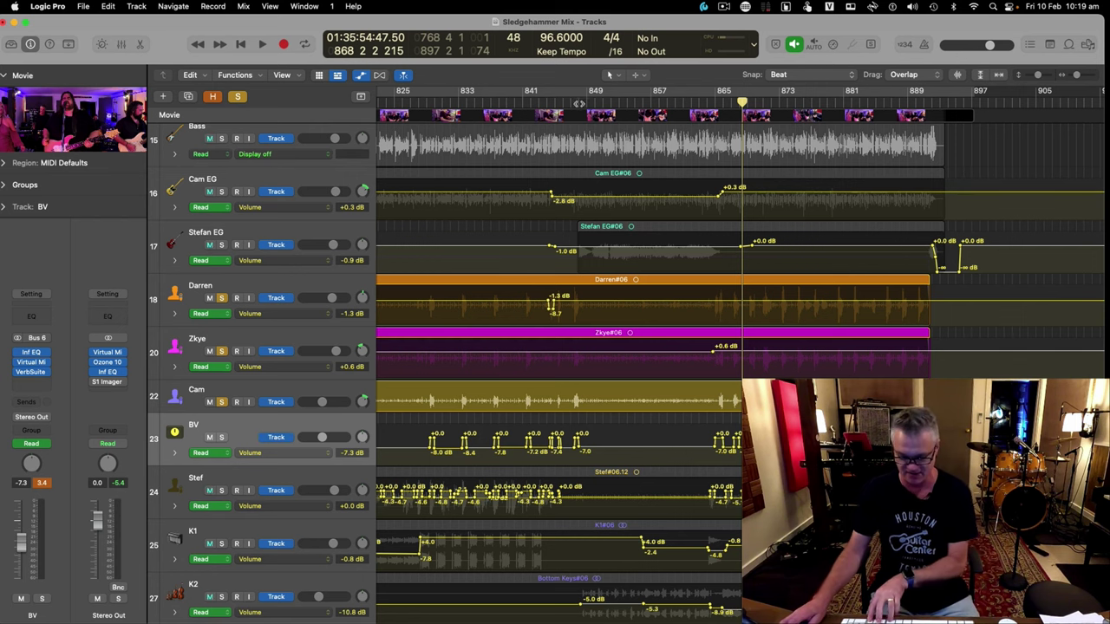
pyautogui.press('super+Right')
pyautogui.press('super+Right')
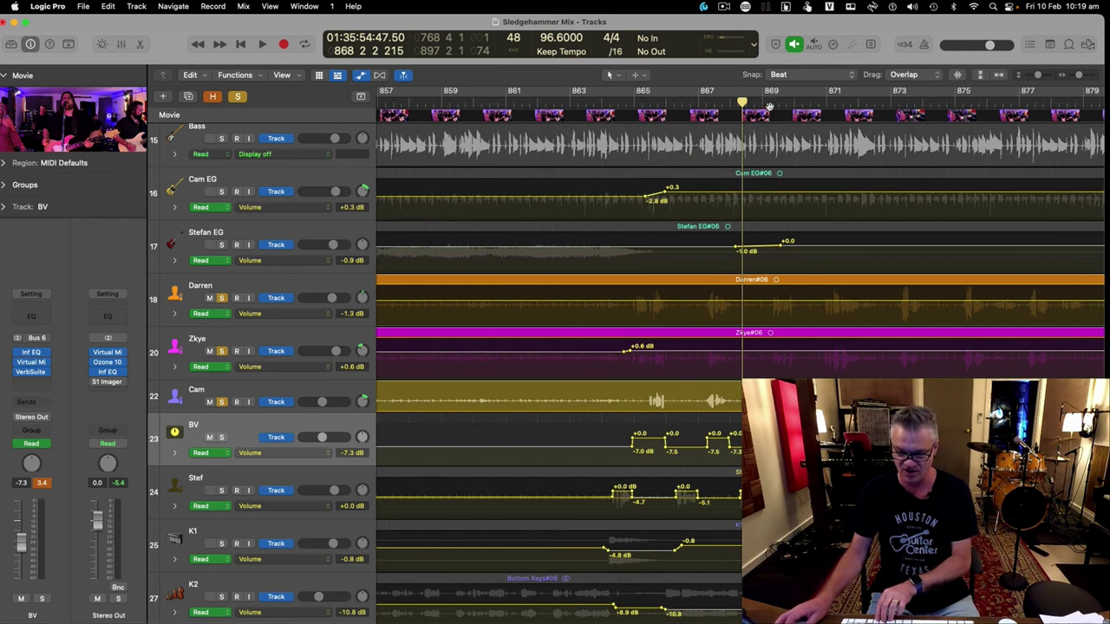
# Play the soloed backing vocals with the BV volume automation in view, then stop
pyautogui.press('space')
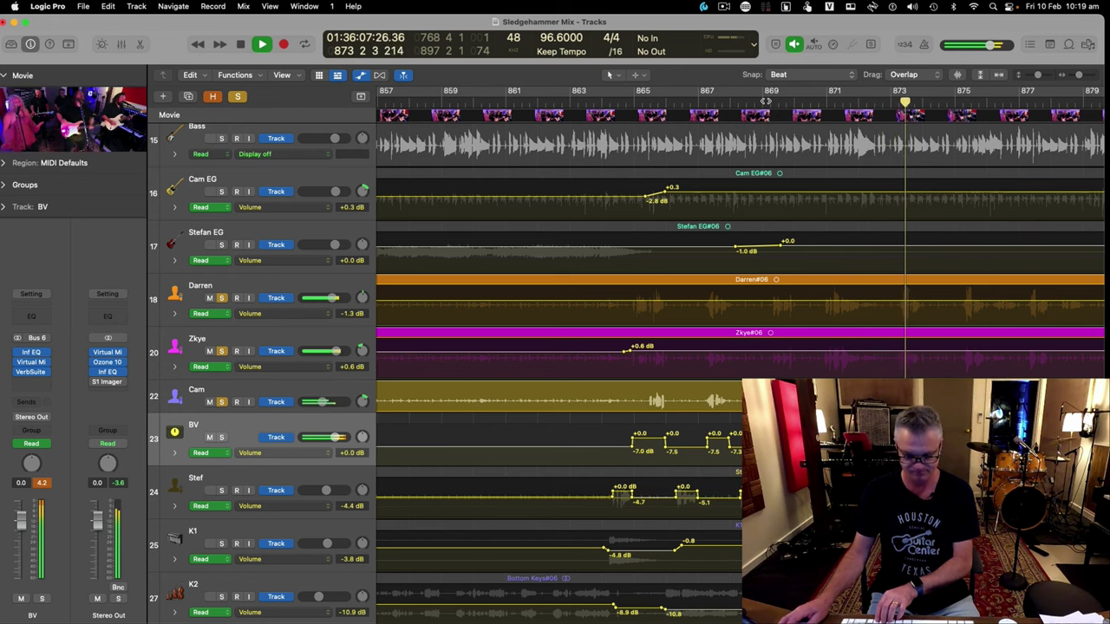
pyautogui.press('super+Left')
pyautogui.press('super+Left')
pyautogui.press('super+Up')
pyautogui.press('space')
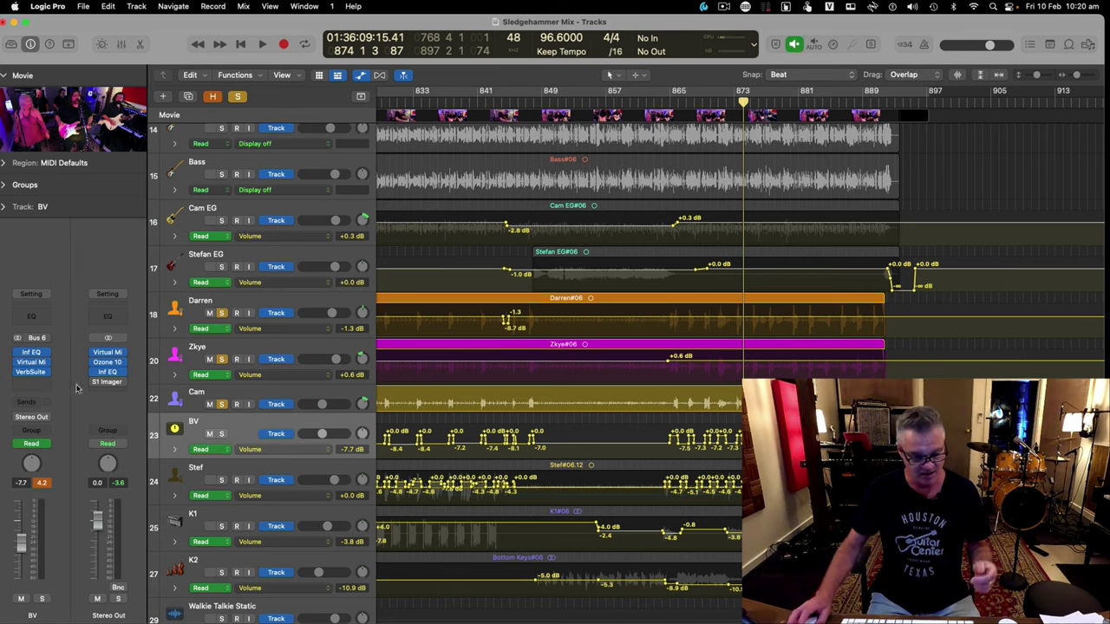
# Inspect VerbSuite Classics on the BV track, then on the REV bus fed by track 24's Bus 1 send, closing each plug-in
pyautogui.click(31, 371)
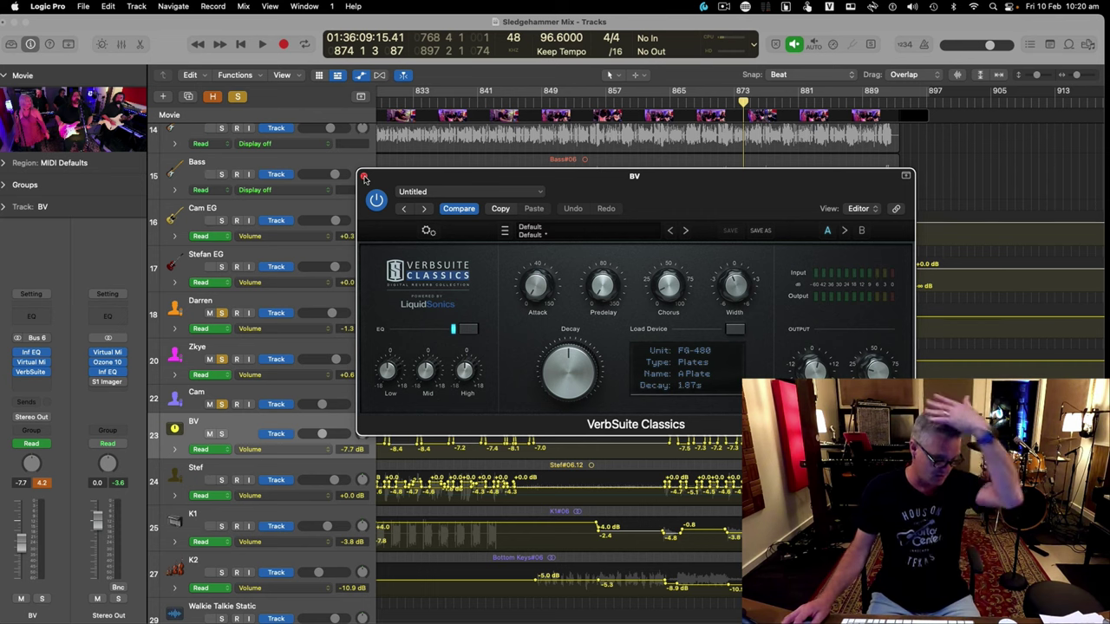
pyautogui.click(365, 176)
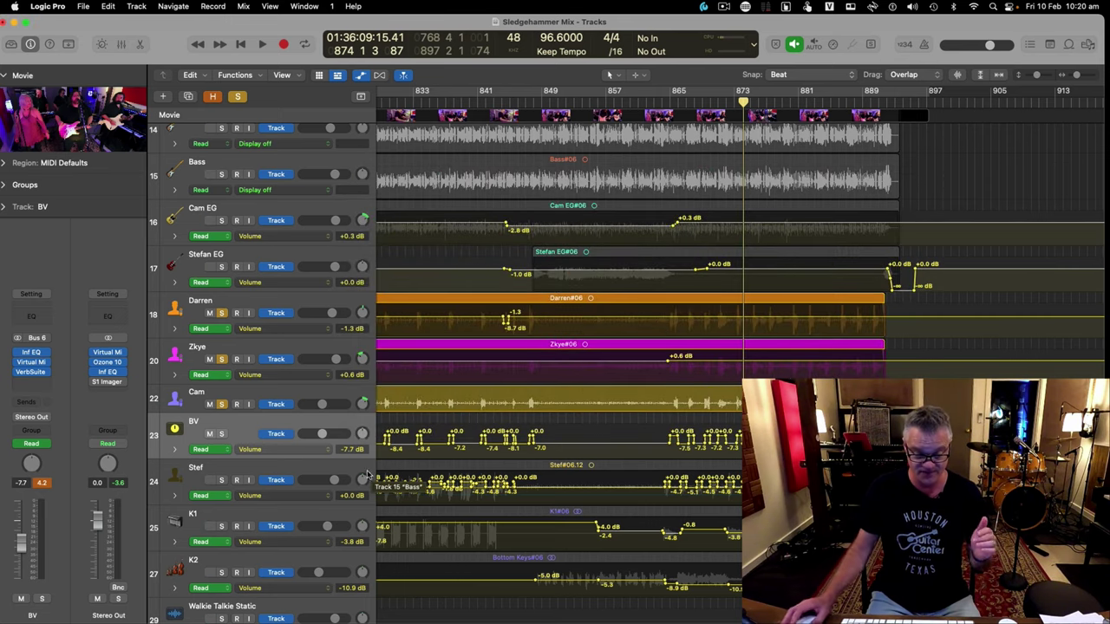
pyautogui.click(303, 469)
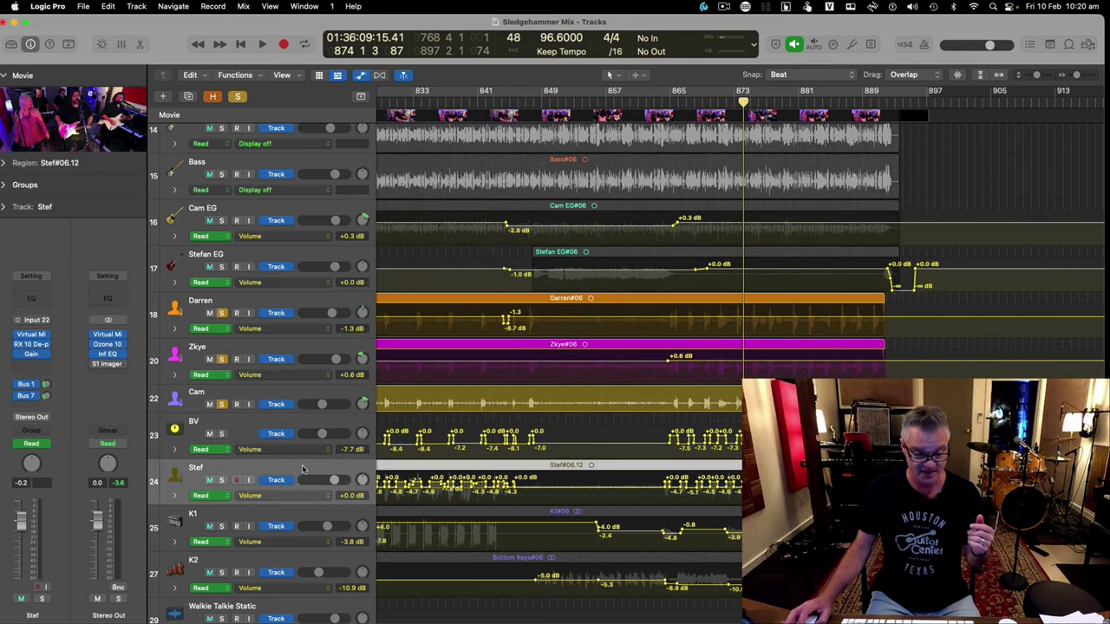
pyautogui.click(27, 383)
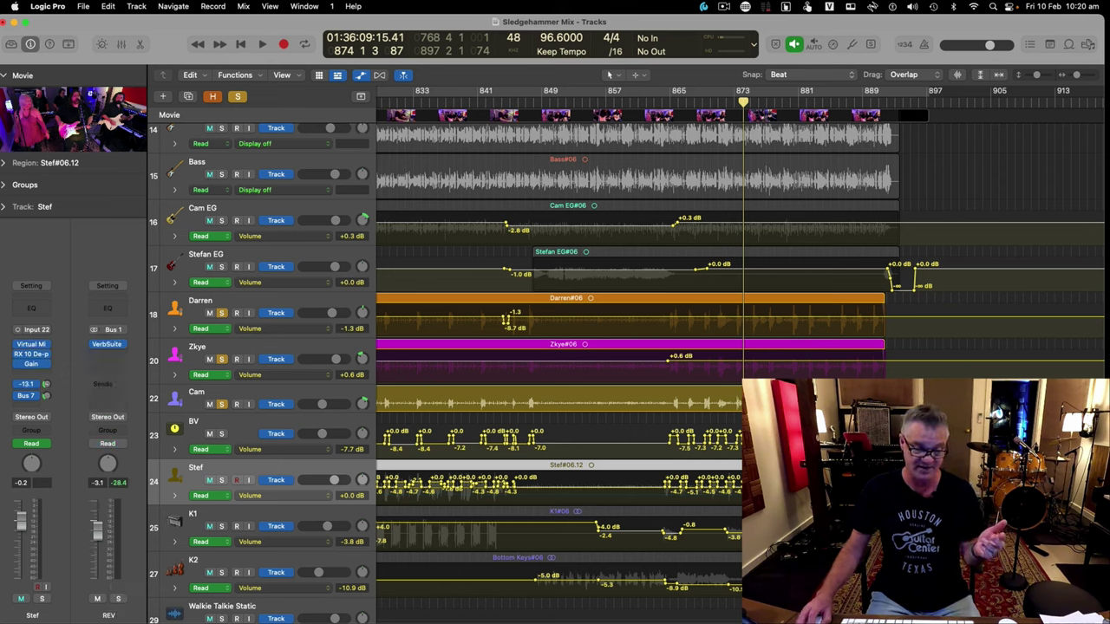
pyautogui.click(108, 345)
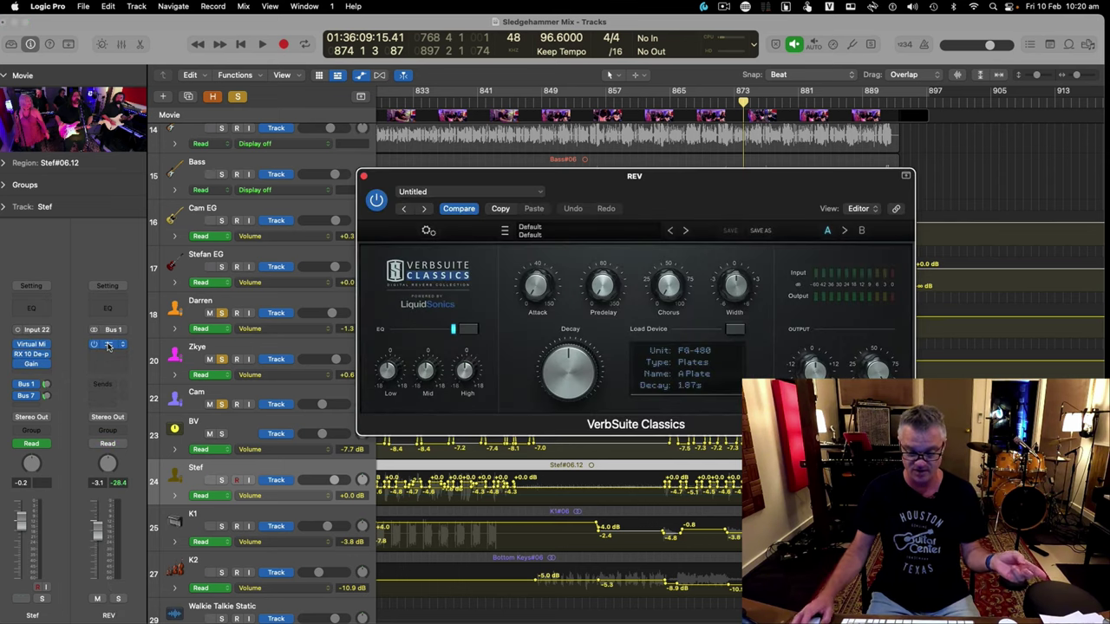
pyautogui.click(363, 177)
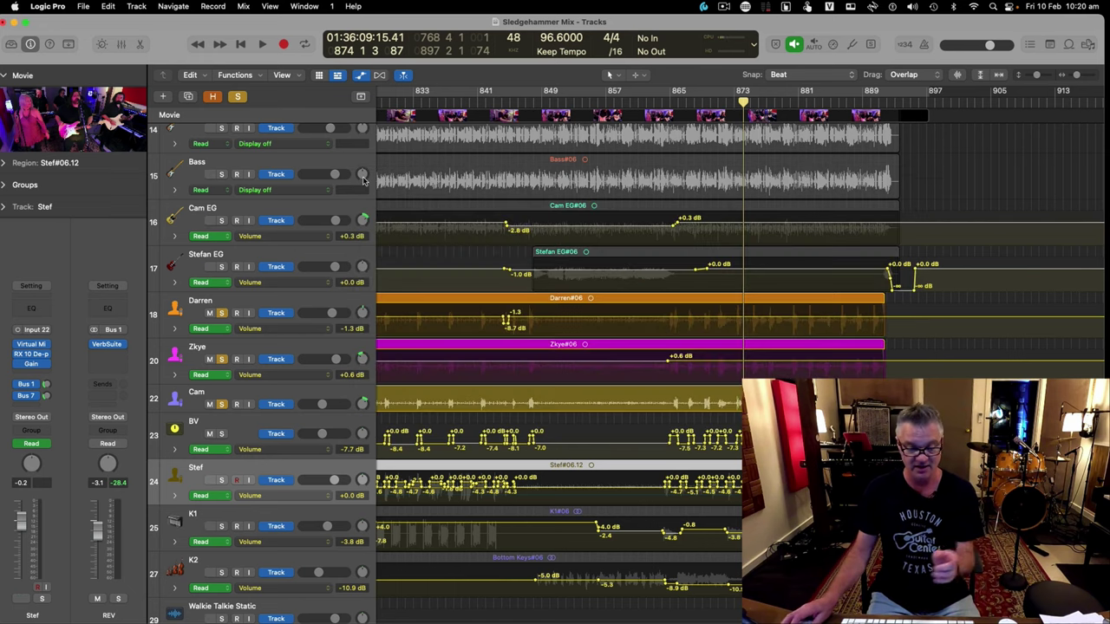
pyautogui.click(107, 346)
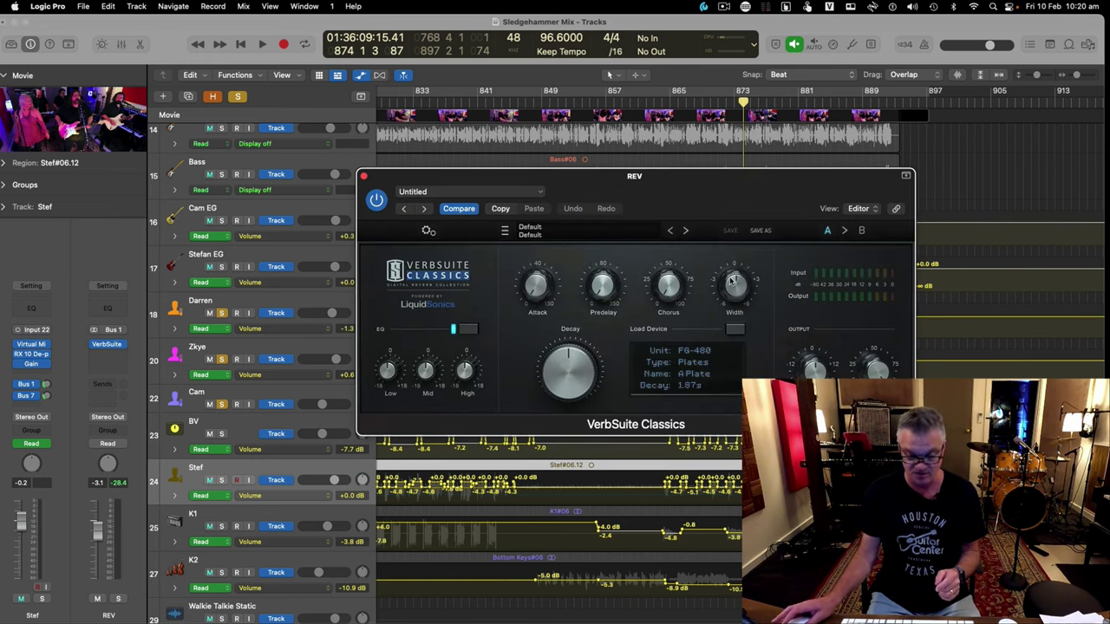
pyautogui.click(364, 177)
# Reopen the BV track's VerbSuite Classics, point out its Width control, and close the plug-in
pyautogui.click(274, 421)
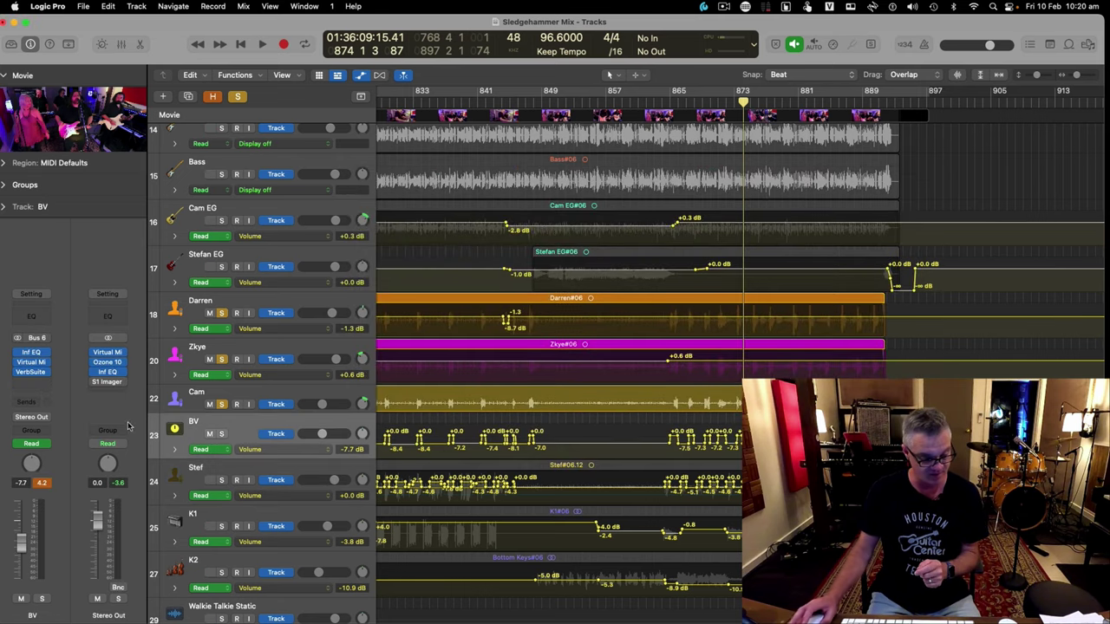
pyautogui.click(31, 372)
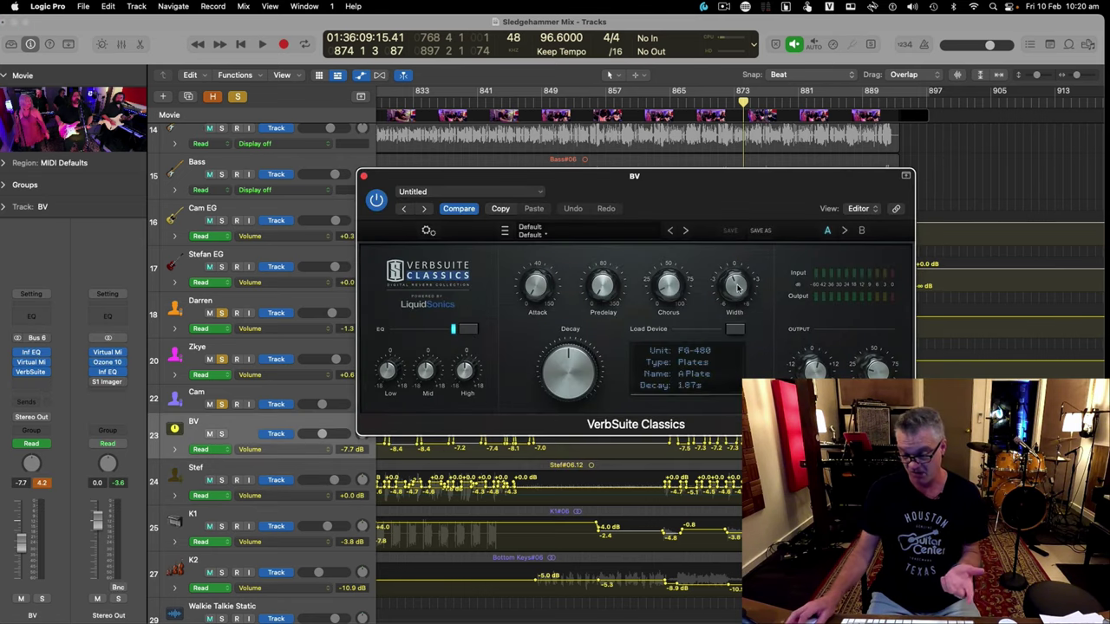
pyautogui.moveTo(735, 286); pyautogui.dragTo(735, 288)
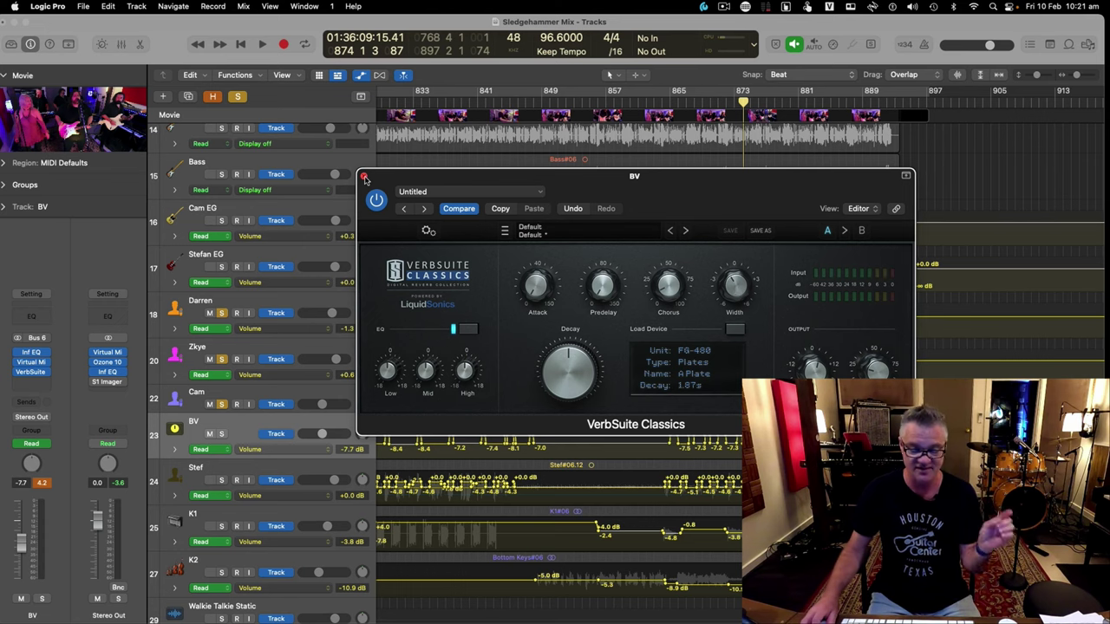
pyautogui.click(364, 176)
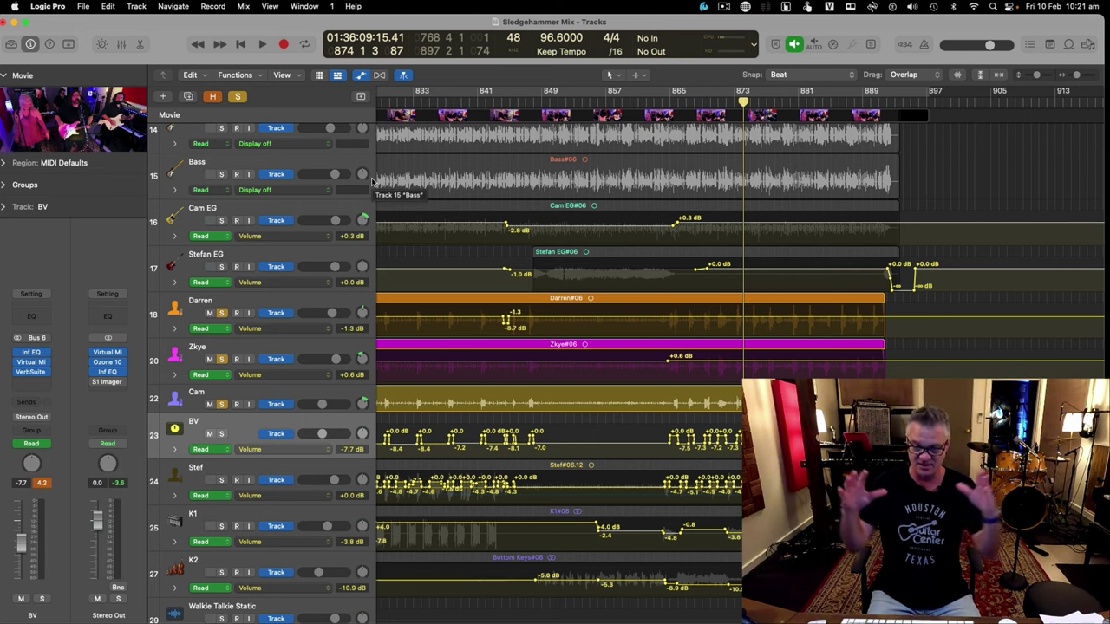
# Clear the backing vocal solos and solo the K1 and K2 keyboard tracks instead
pyautogui.click(299, 468)
pyautogui.scroll(-3, 295, 450)
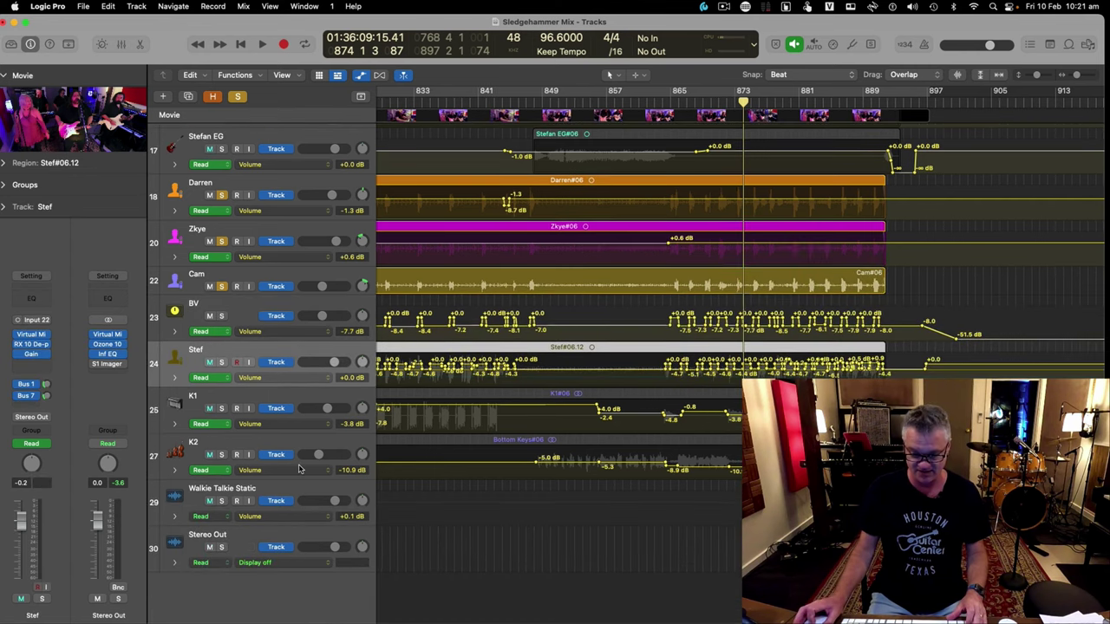
pyautogui.click(276, 397)
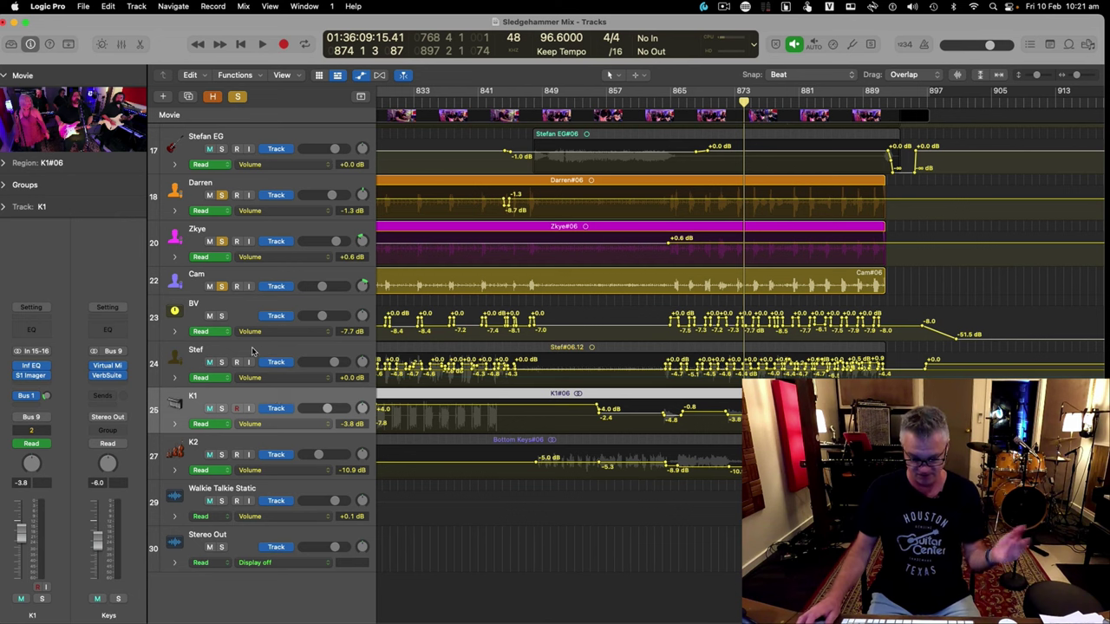
pyautogui.click(240, 313)
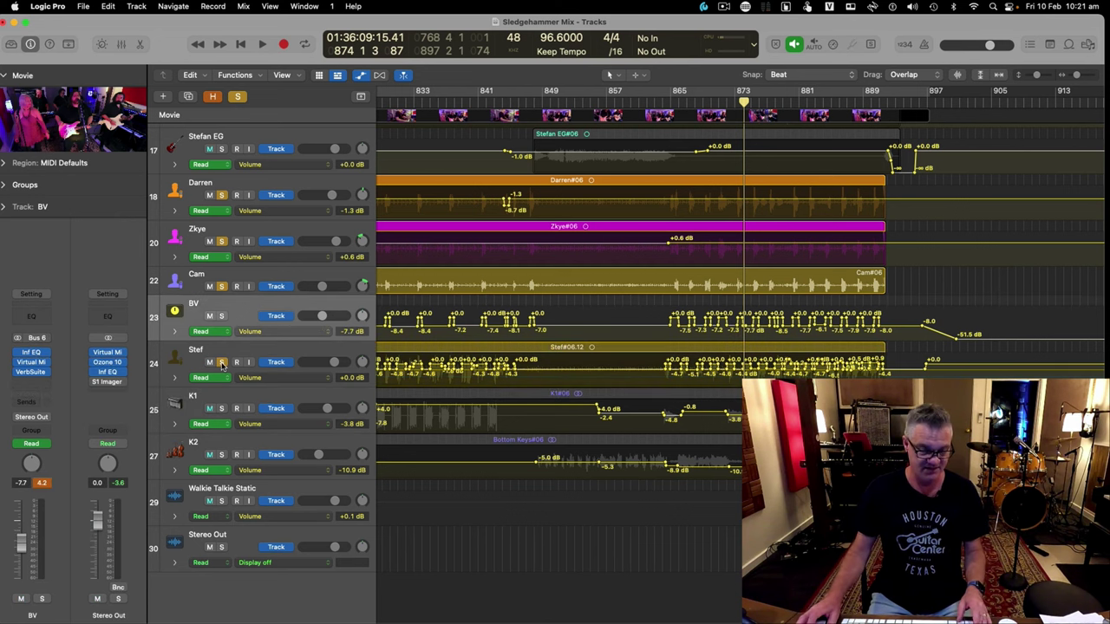
pyautogui.click(240, 397)
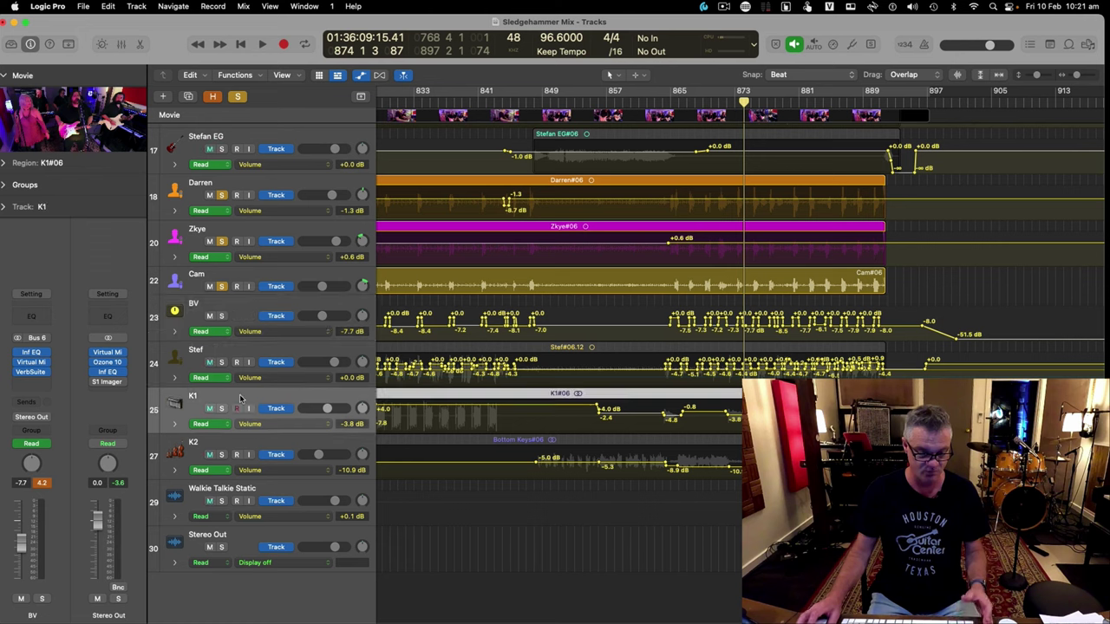
pyautogui.click(222, 287)
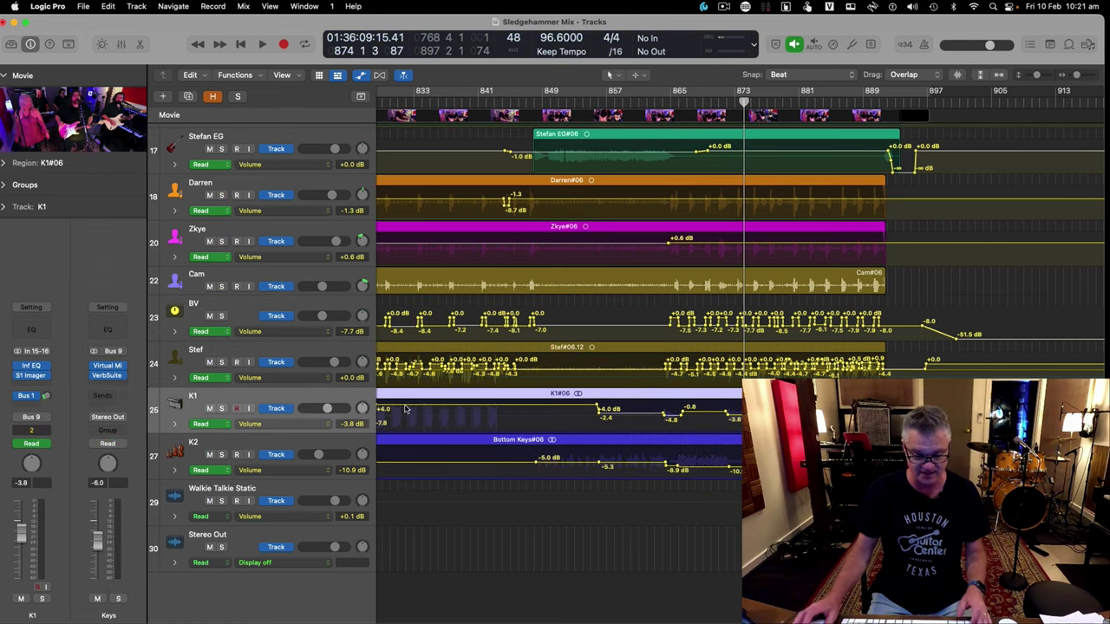
pyautogui.click(220, 409)
pyautogui.click(222, 454)
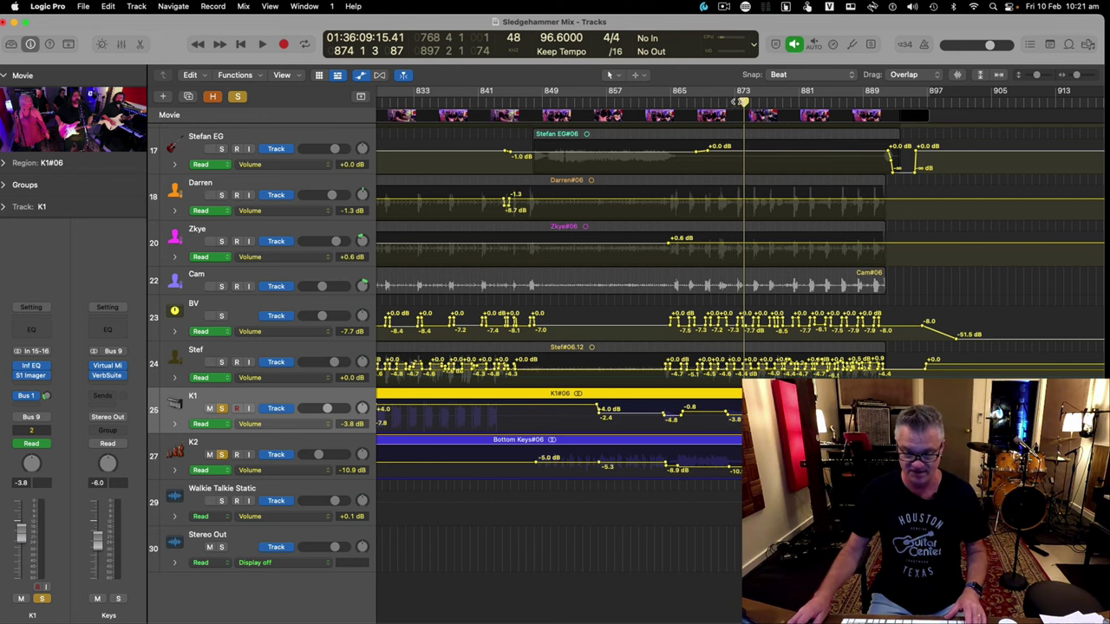
# Play the soloed keyboards, jumping to around bar 808 and then around bar 799, and stop
pyautogui.press('space')
pyautogui.hscroll(-5, 675, 206)
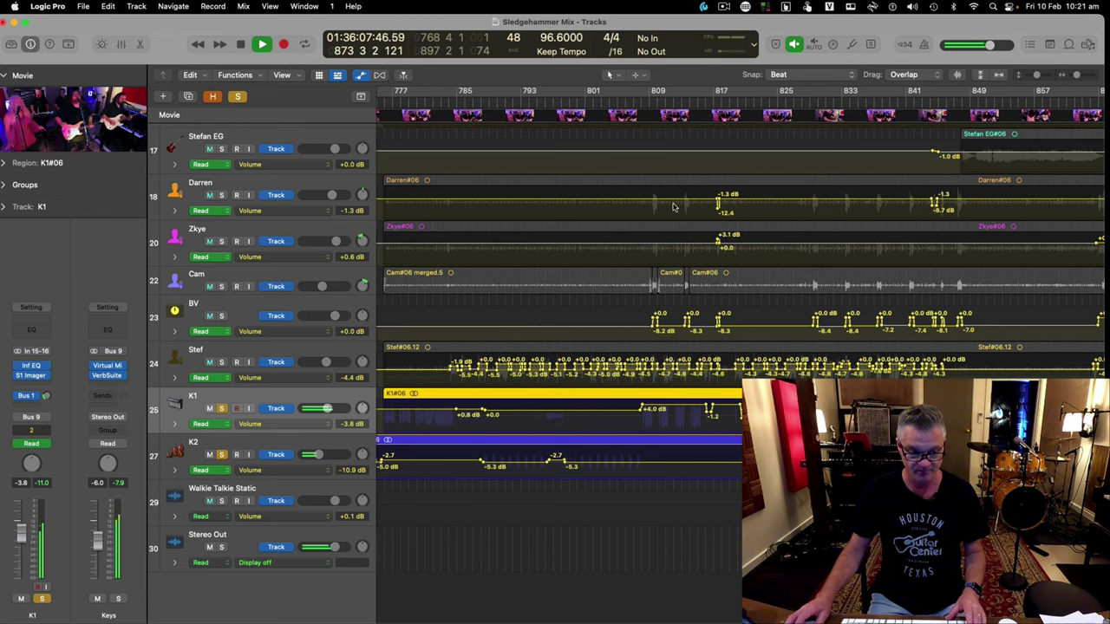
pyautogui.click(643, 104)
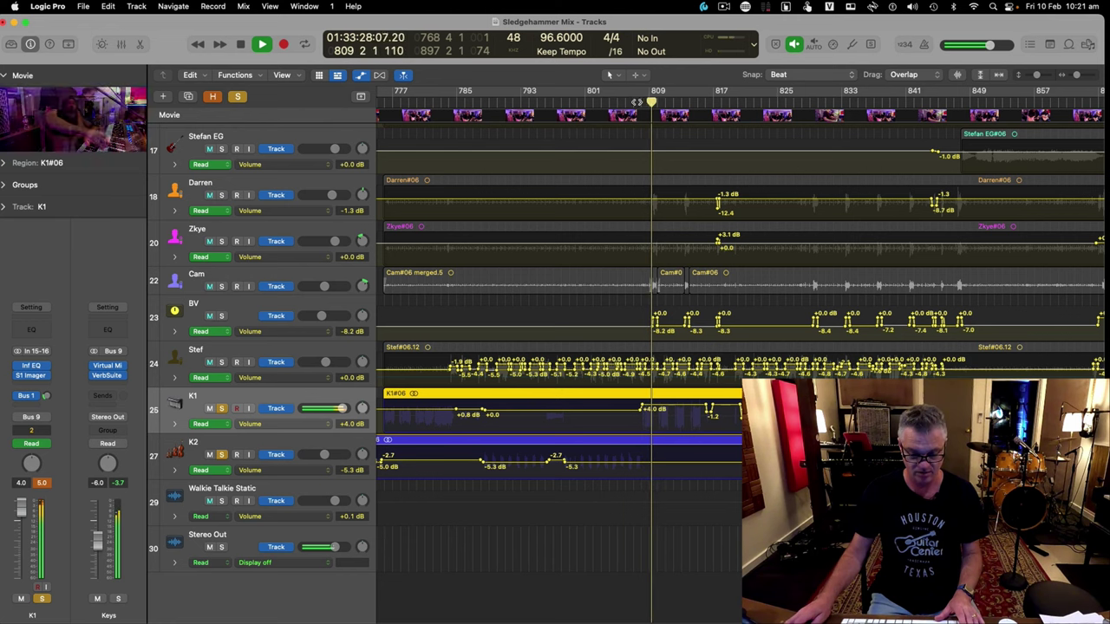
pyautogui.click(569, 101)
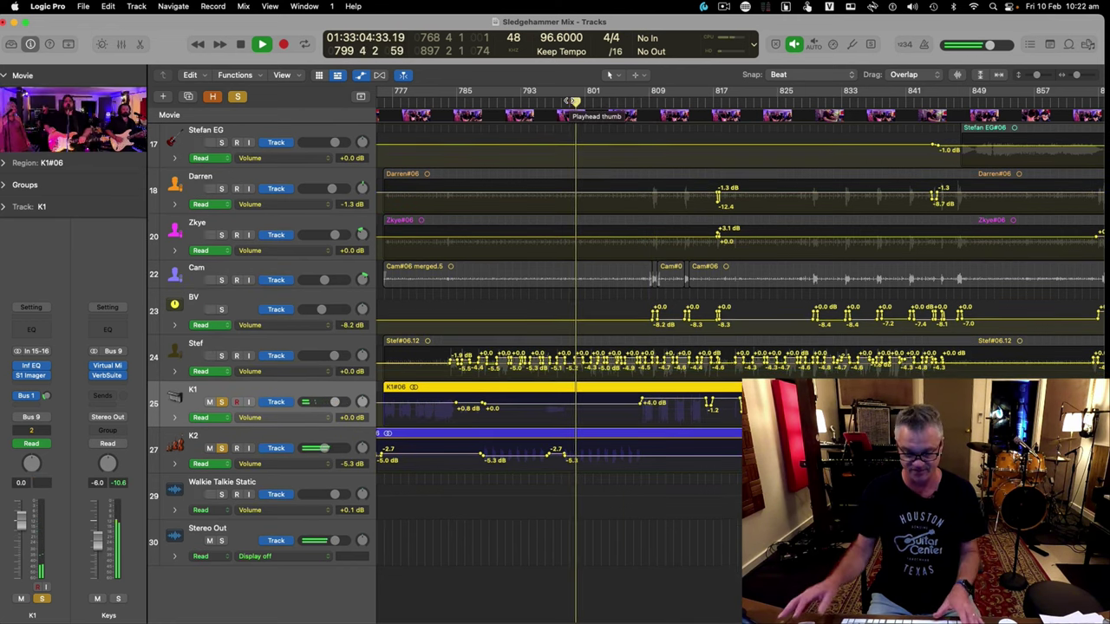
pyautogui.press('space')
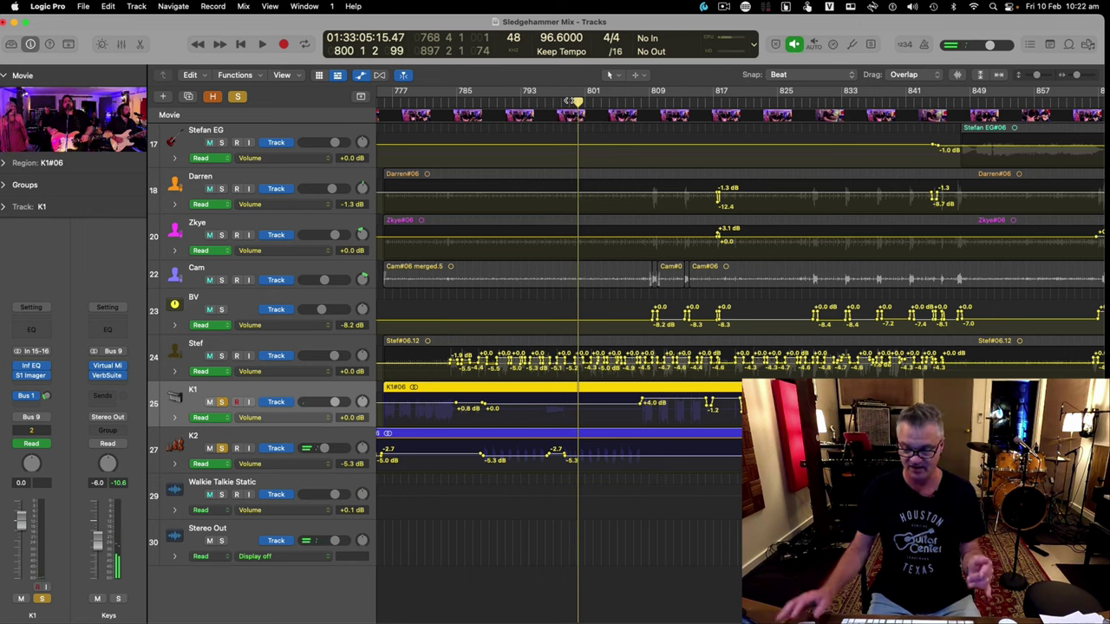
# Replay the soloed keyboards briefly from bar 797, then stop
pyautogui.click(553, 101)
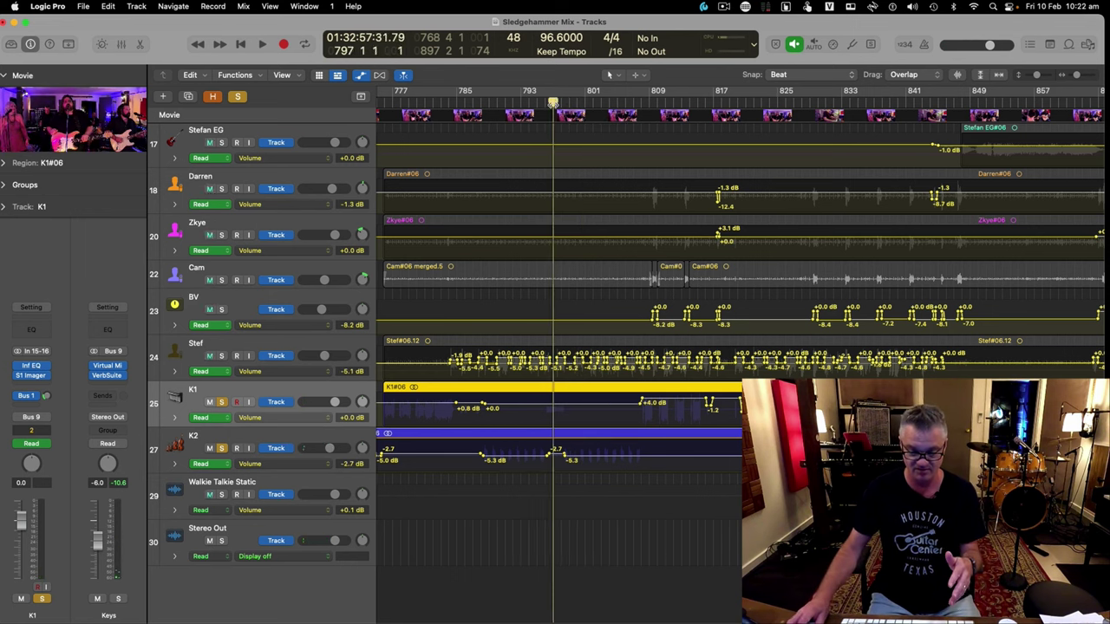
pyautogui.press('space')
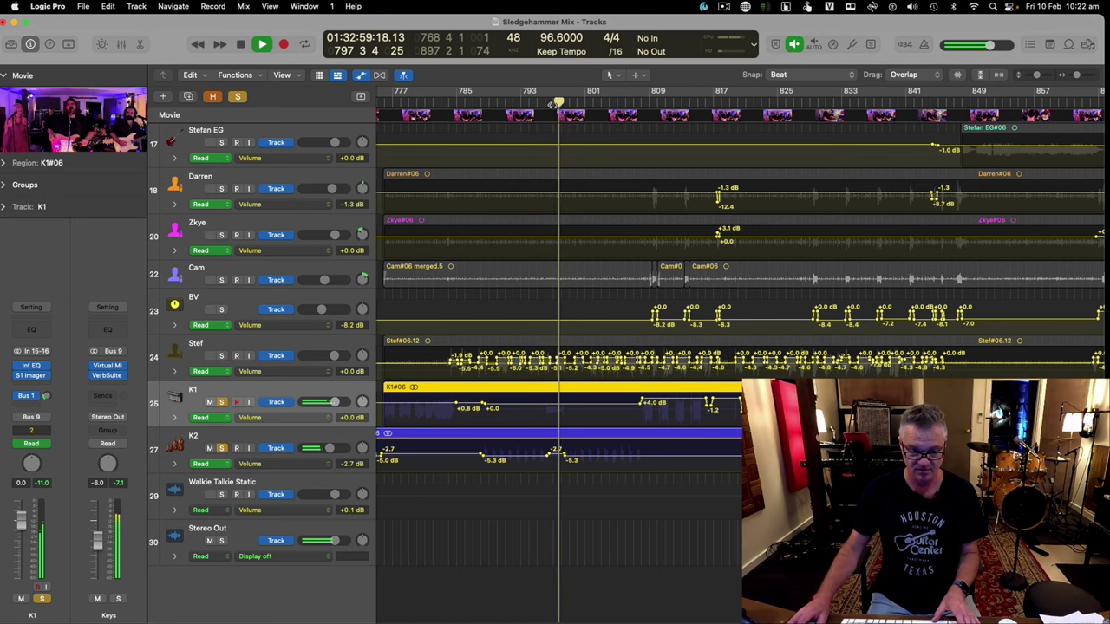
pyautogui.press('space')
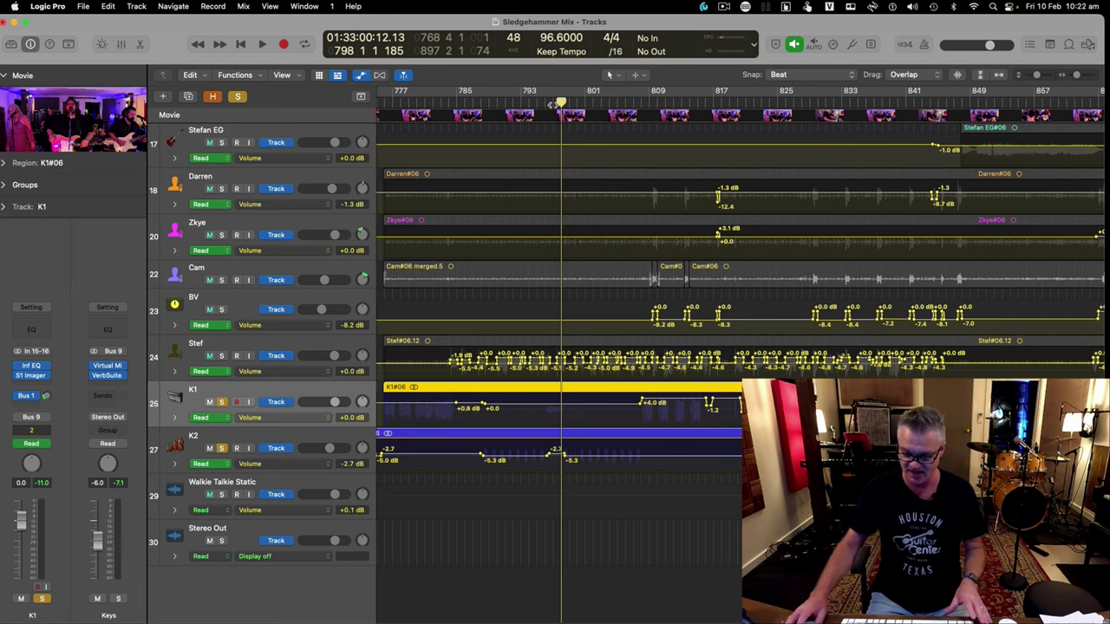
# Select the Bottom Keys#06 region on K2 and look over the keyboard parts across the whole song
pyautogui.hscroll(10, 743, 176)
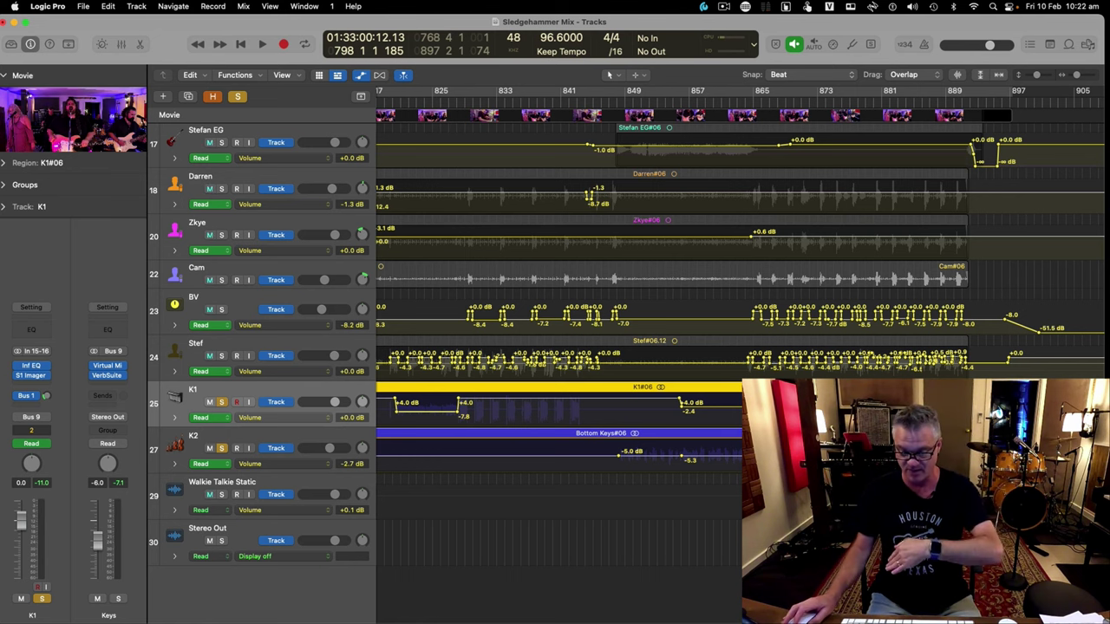
pyautogui.click(559, 432)
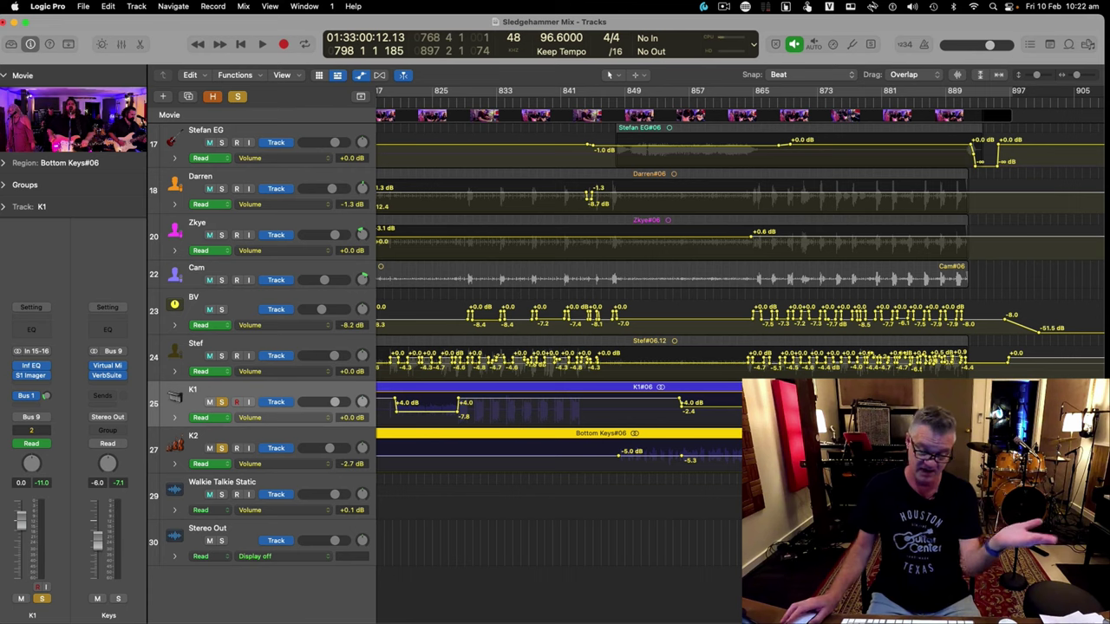
pyautogui.press('super+Left')
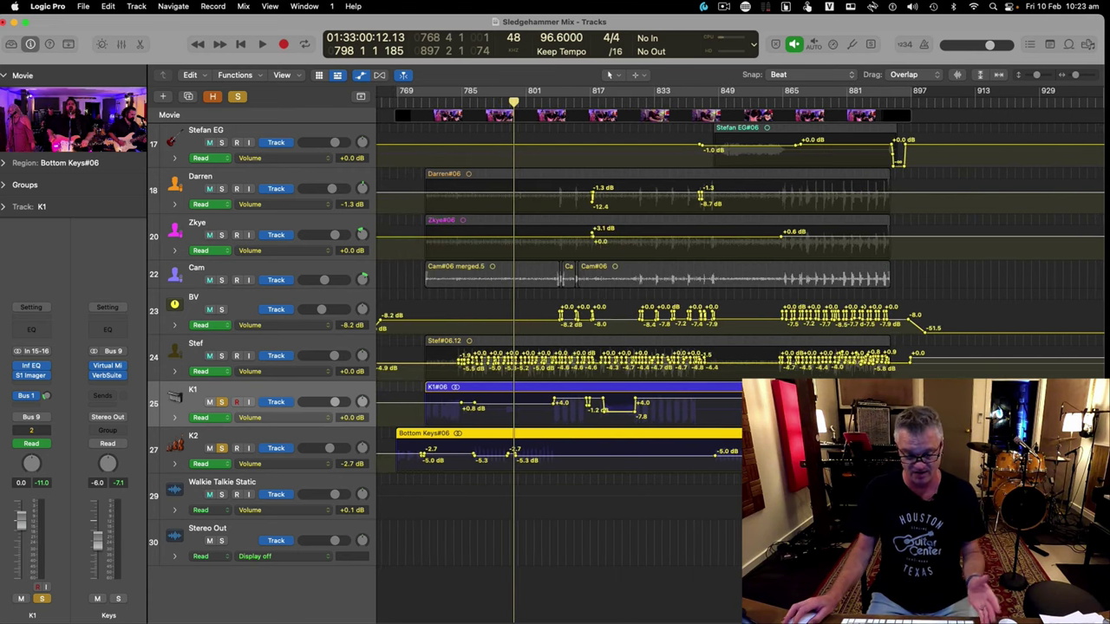
# Solo vocal track 24 in place of the keyboards and enlarge its volume automation around bars 773 to 803
pyautogui.click(222, 356)
pyautogui.press('super+Right')
pyautogui.press('super+Right')
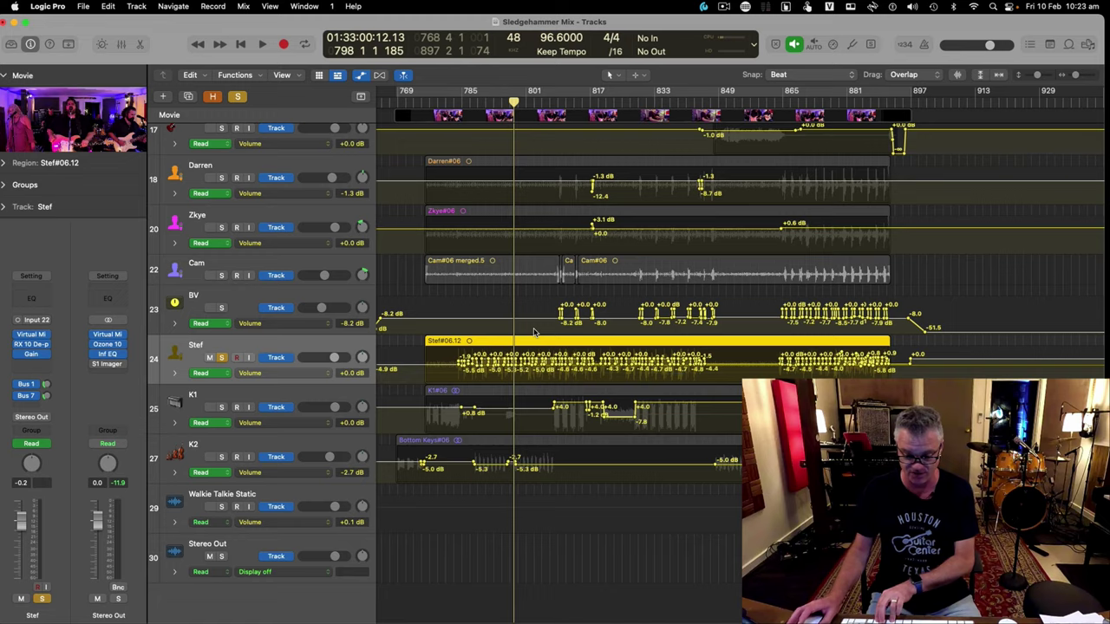
pyautogui.press('super+Down')
pyautogui.press('super+Down')
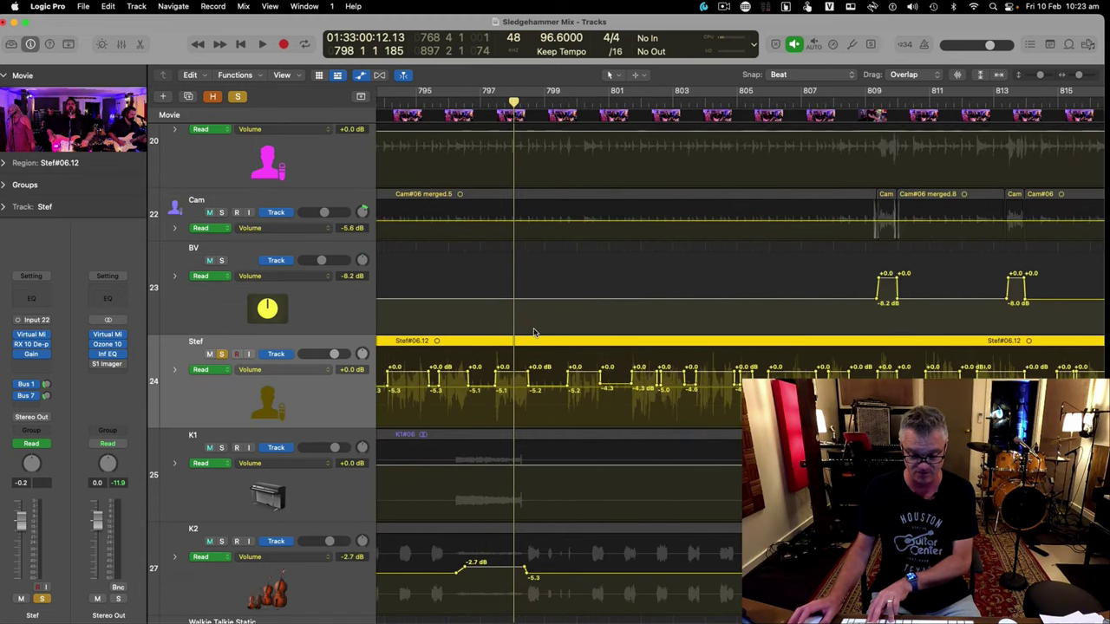
pyautogui.hscroll(-5, 604, 368)
pyautogui.press('super+Right')
pyautogui.hscroll(-3, 604, 368)
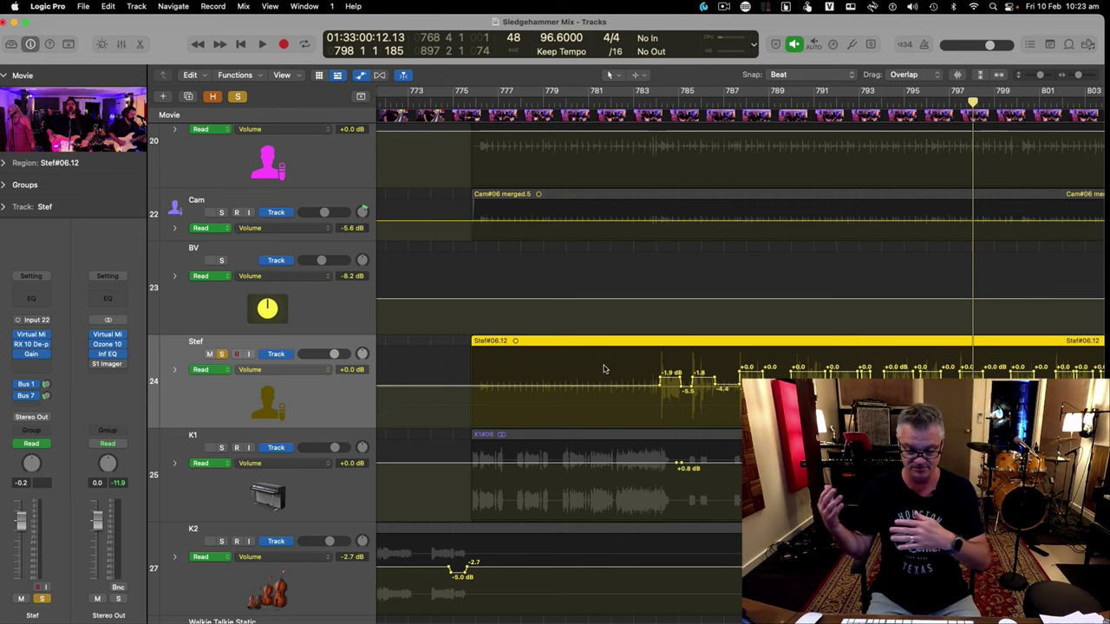
# Try lowering track 24's opening volume automation to -12.2 dB, then bring it back to -5.4 dB
pyautogui.click(627, 389)
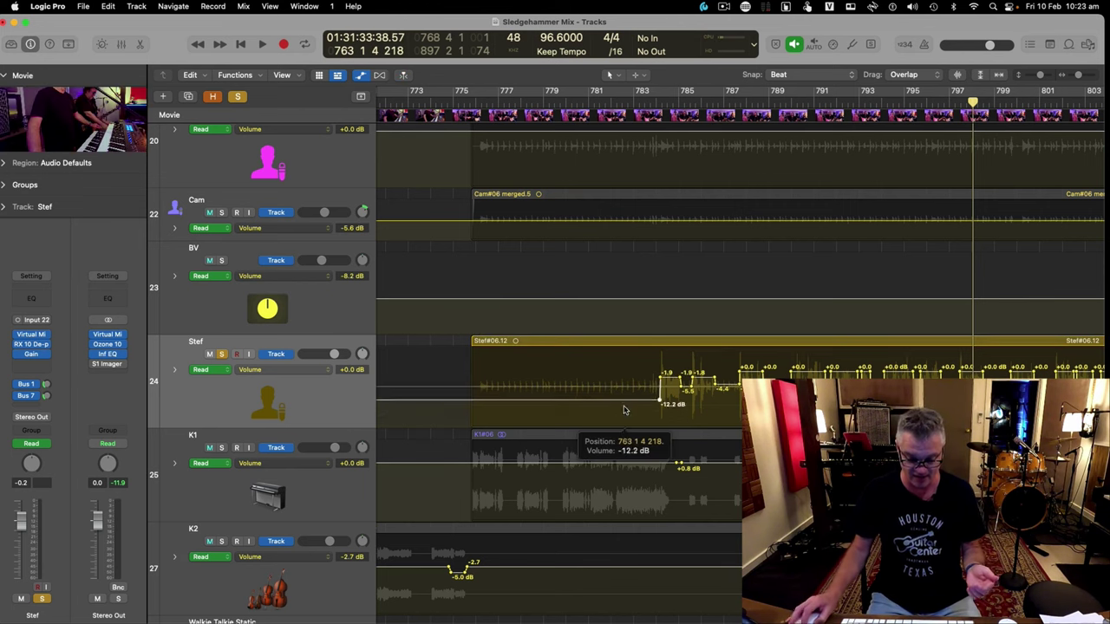
pyautogui.moveTo(625, 389); pyautogui.dragTo(624, 391)
pyautogui.scroll(-1, 624, 389)
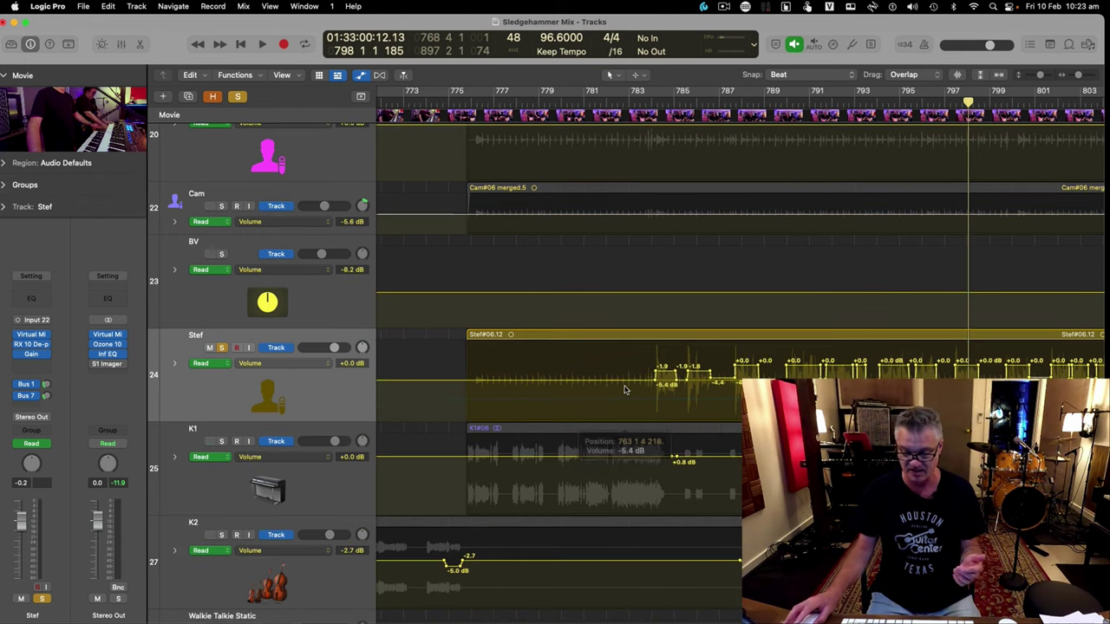
# Play the soloed vocal on track 24 through its opening lines up to about bar 786, and stop
pyautogui.hscroll(5, 624, 389)
pyautogui.hscroll(5, 624, 390)
pyautogui.hscroll(-5, 624, 390)
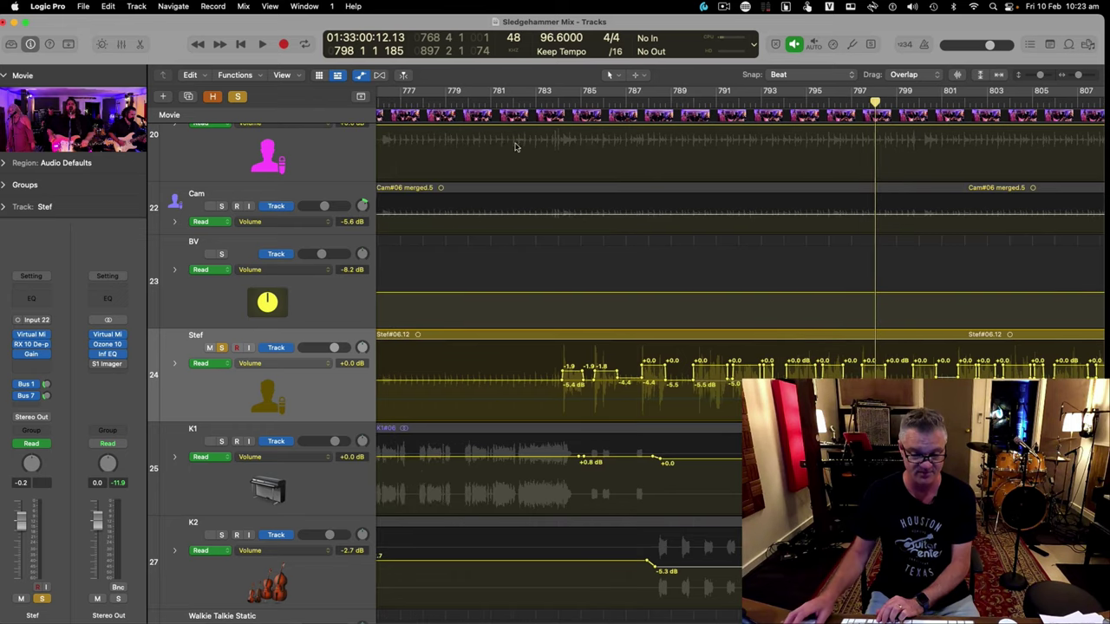
pyautogui.press('space')
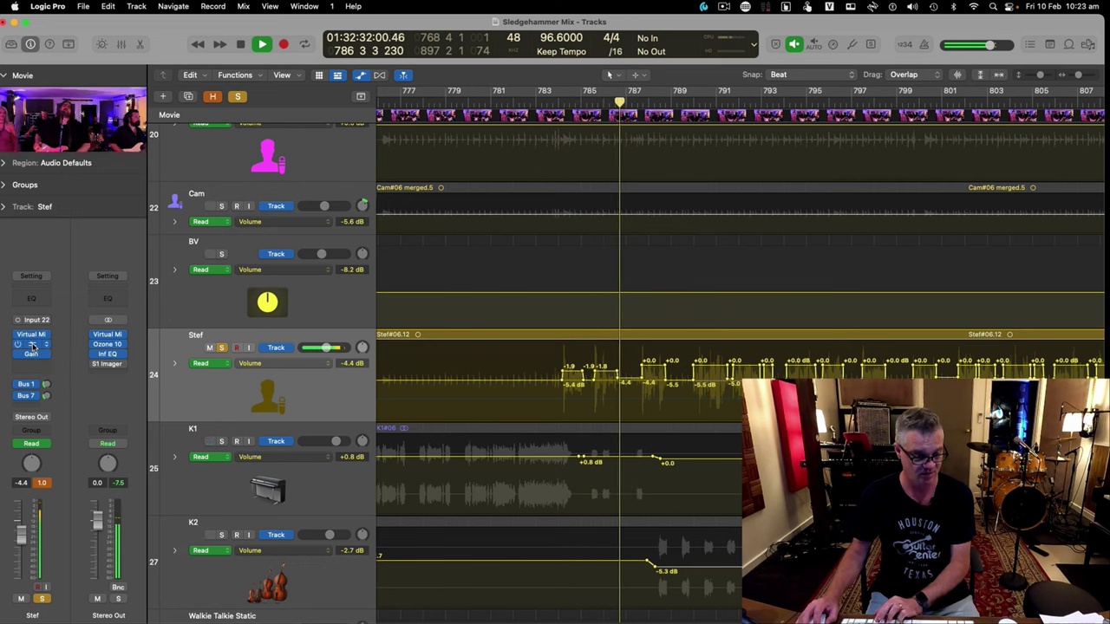
pyautogui.press('space')
# Open RX 10 De-plosive on track 24, switch it off, and play the vocal from bar 790
pyautogui.click(32, 345)
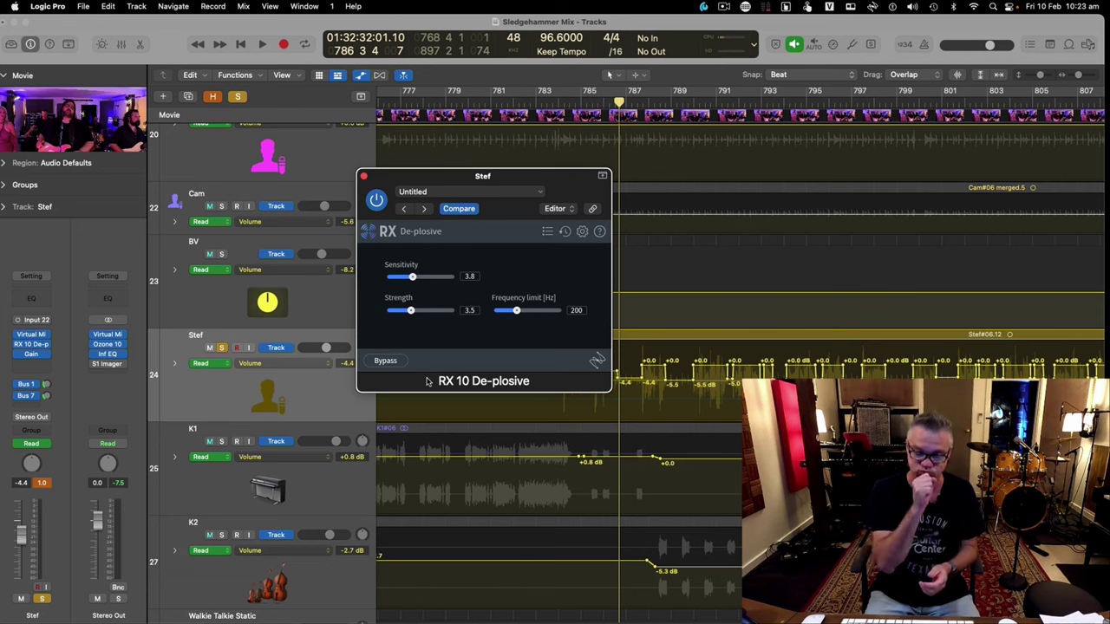
pyautogui.click(21, 344)
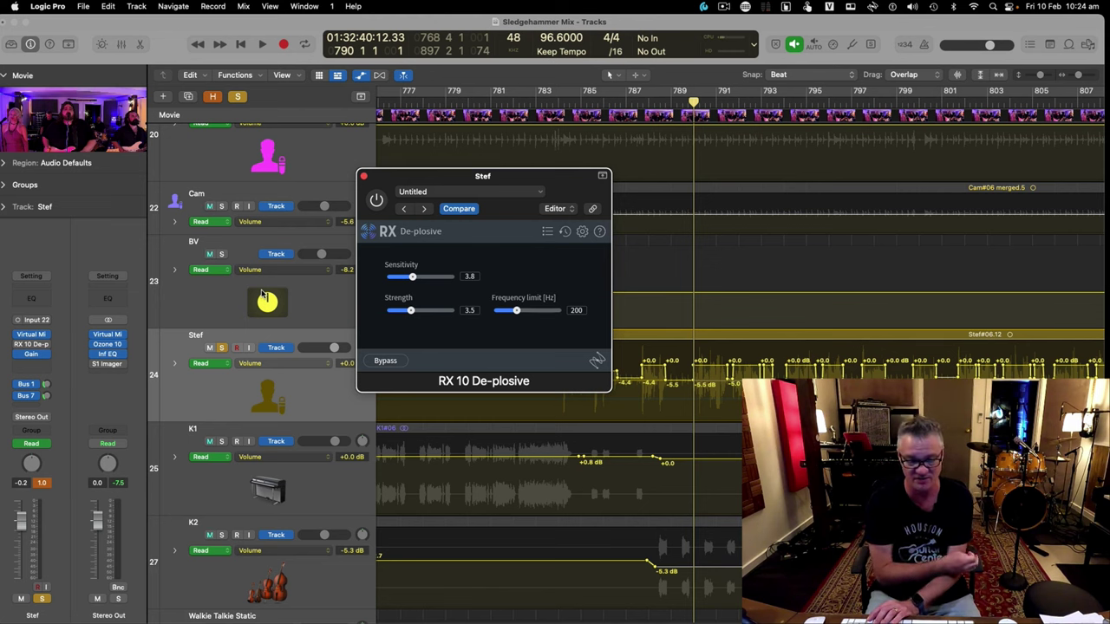
pyautogui.press('space')
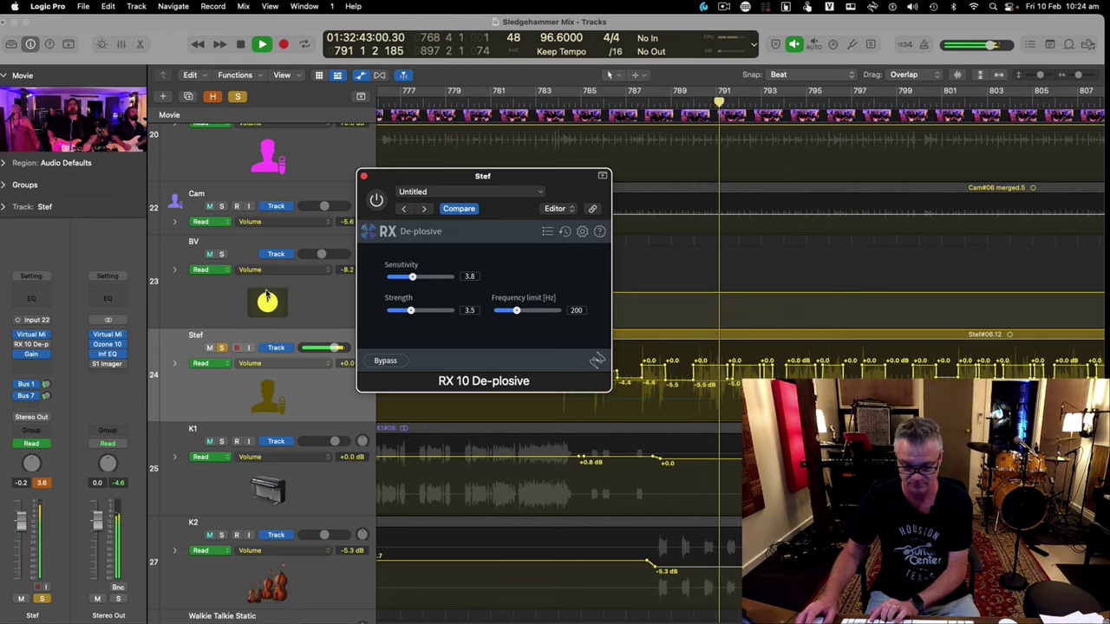
pyautogui.press('space')
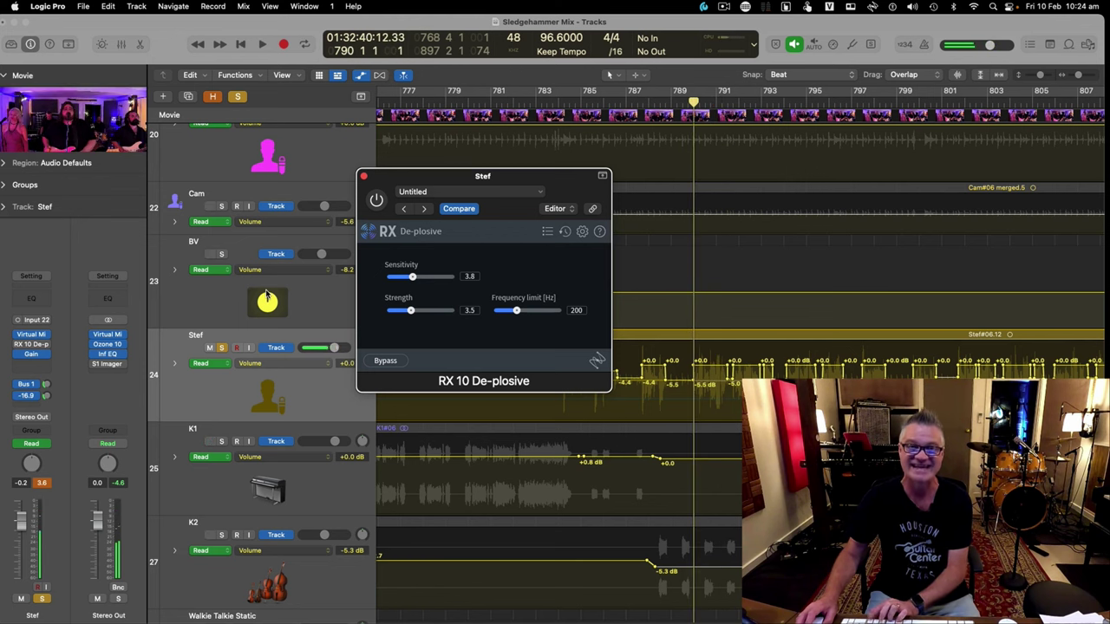
# Replay the vocal from bar 790 with De-plosive off, then enable the plug-in and play the same passage
pyautogui.press('super+Right')
pyautogui.press('space')
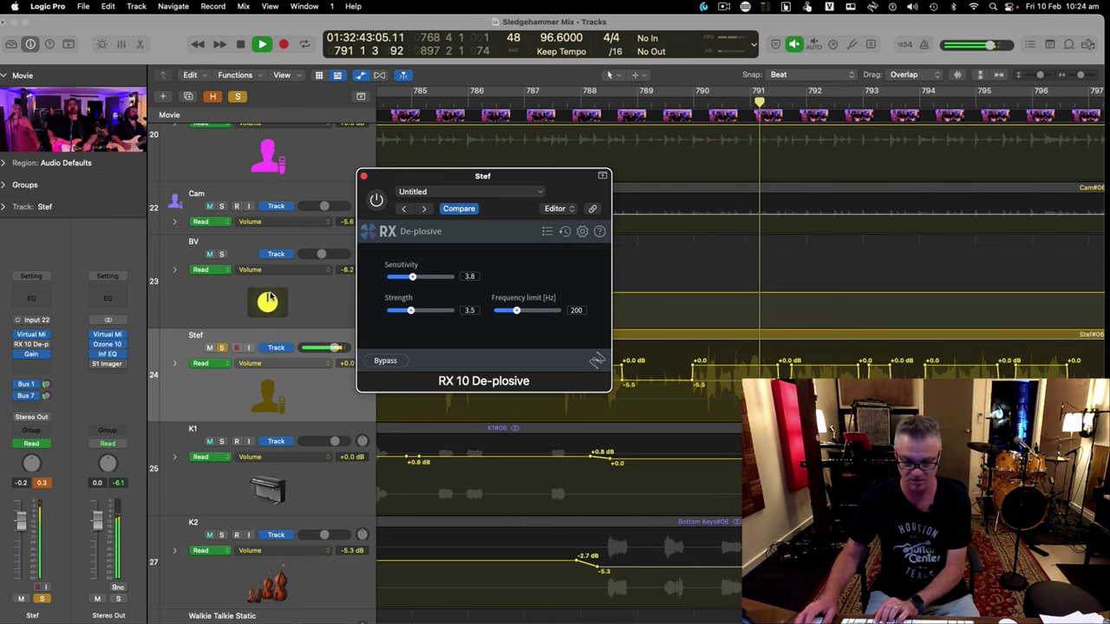
pyautogui.press('space')
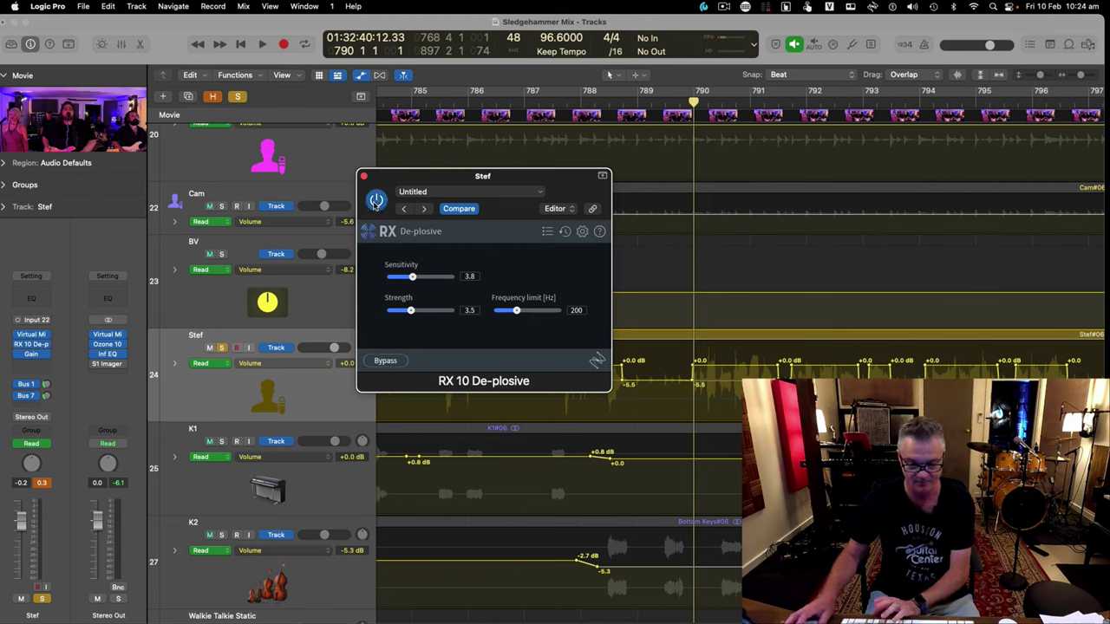
pyautogui.press('space')
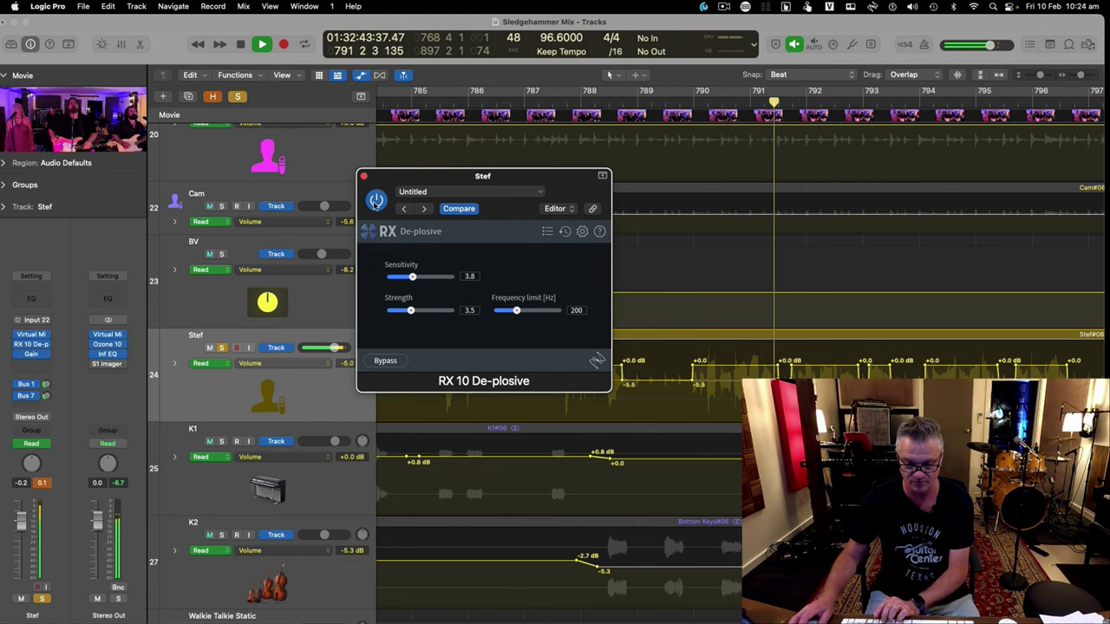
pyautogui.press('space')
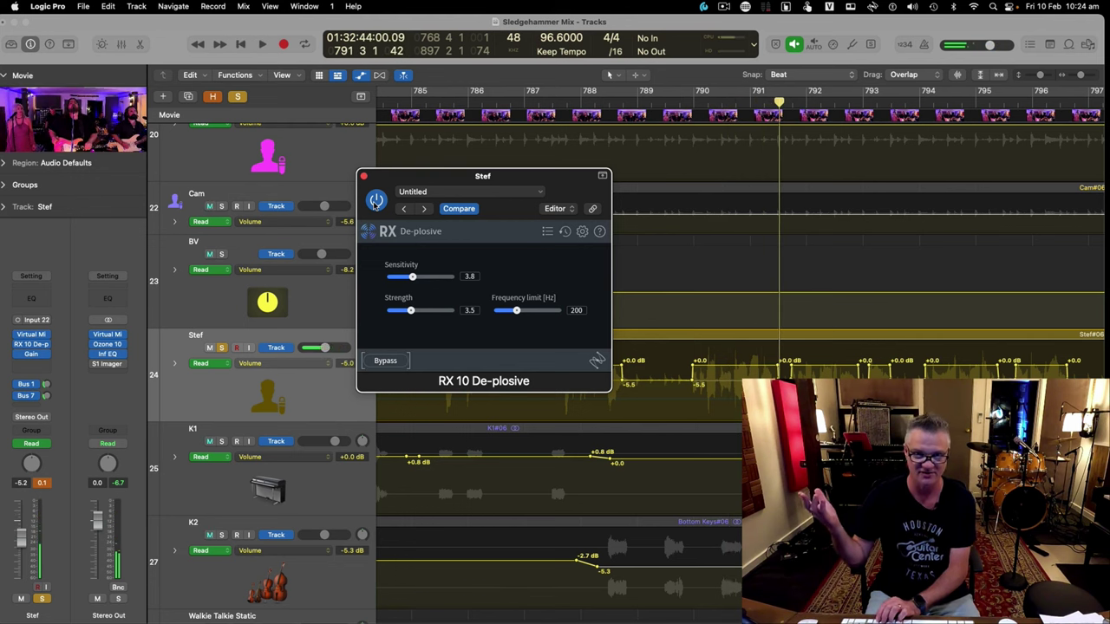
# Play the soloed track 24 vocal from bar 790 with De-plosive enabled, then switch the plug-in off during playback
pyautogui.press(',')
pyautogui.press(',')
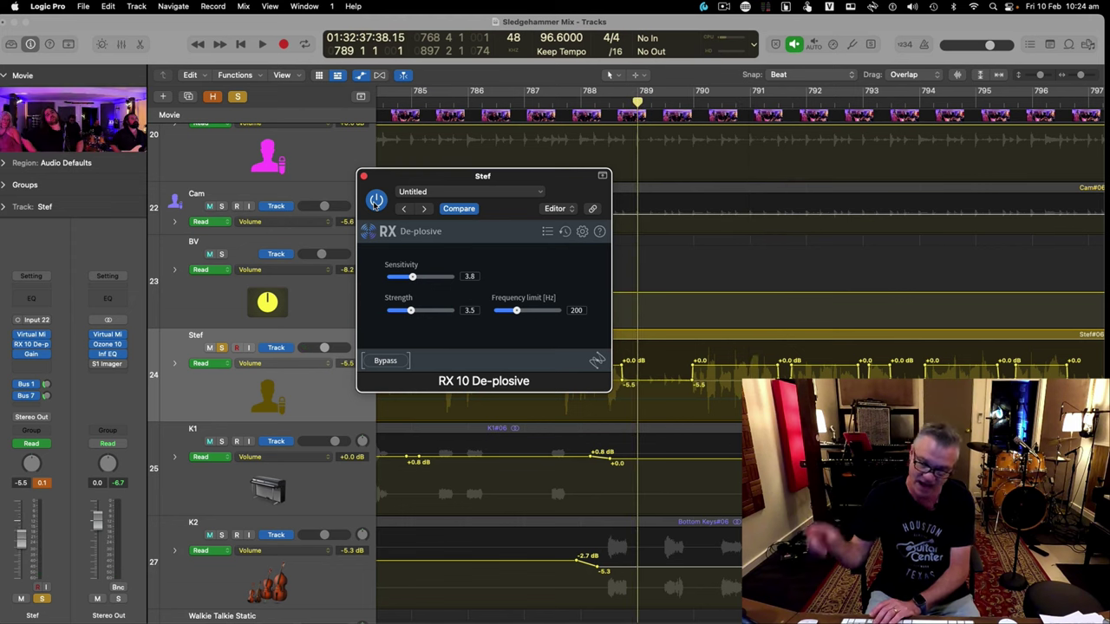
pyautogui.press('.')
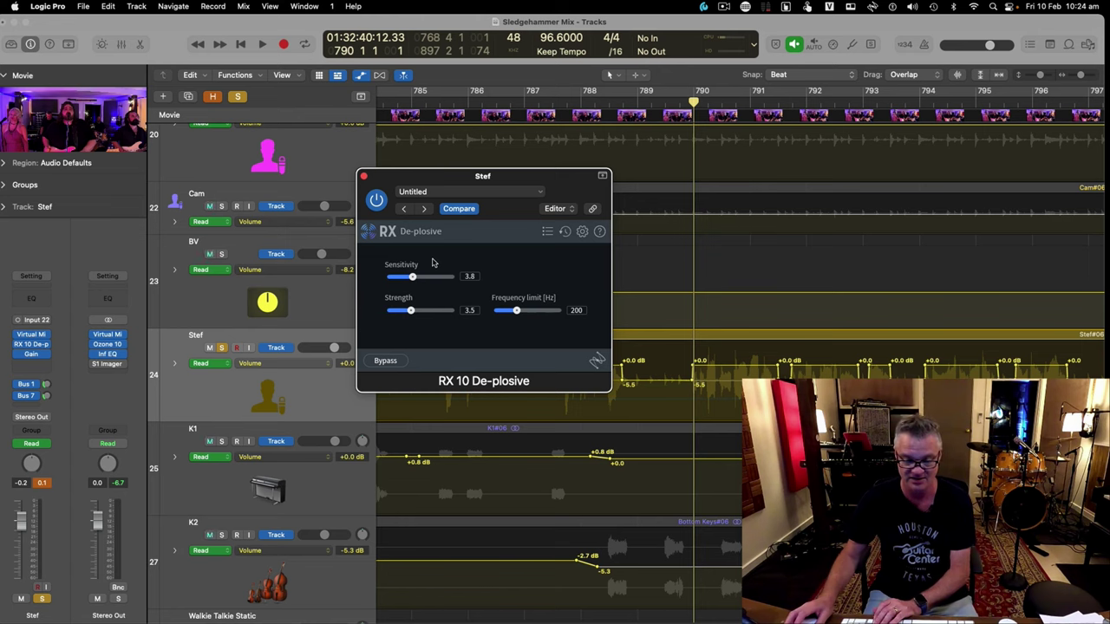
pyautogui.press('space')
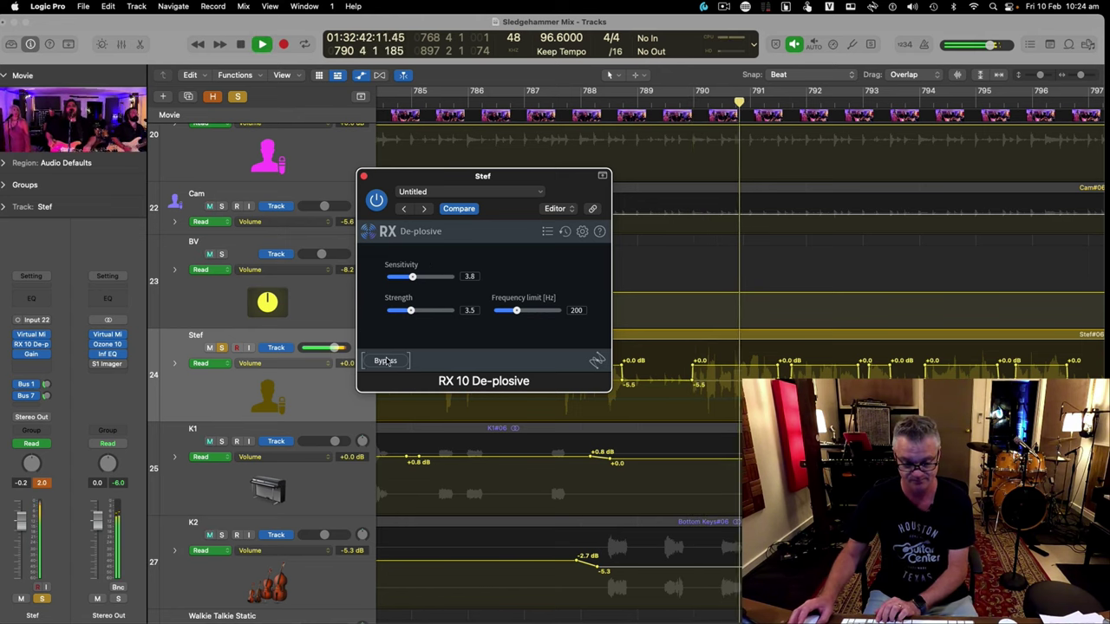
pyautogui.click(377, 199)
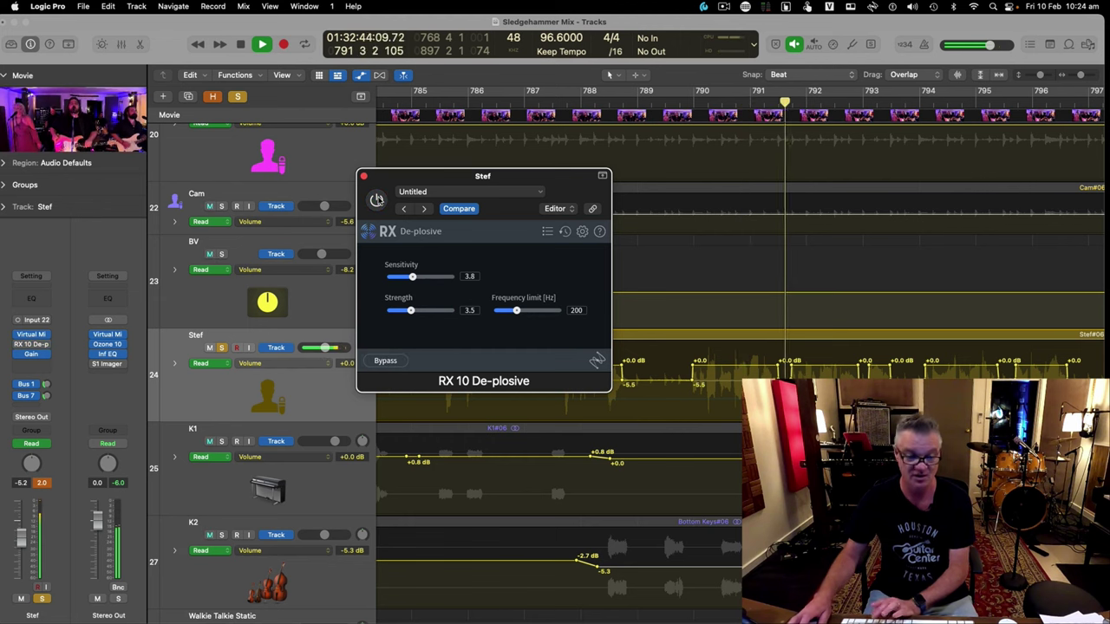
# Replay the vocal from bar 790 with De-plosive off, re-enable it, stop playback and close the plug-in window
pyautogui.press('space')
pyautogui.press('space')
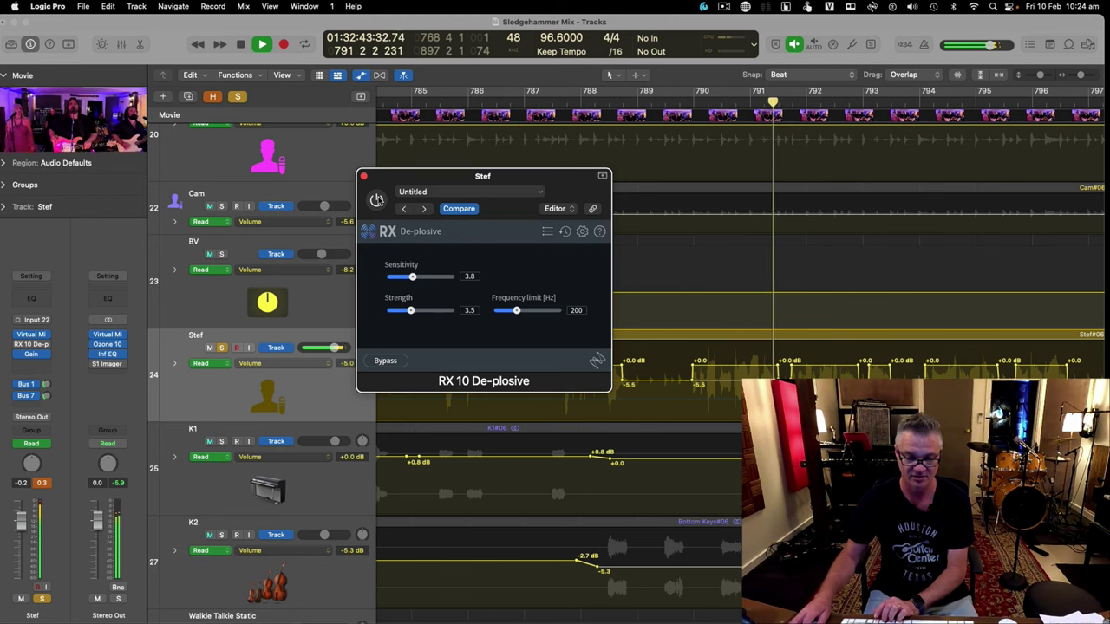
pyautogui.click(377, 199)
pyautogui.press('space')
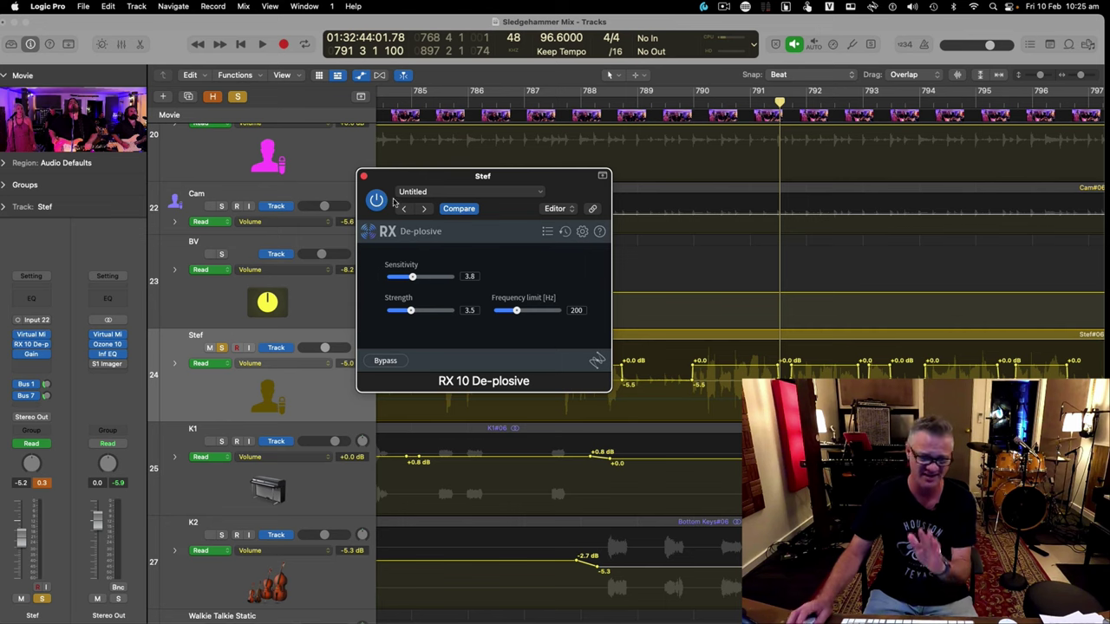
pyautogui.click(364, 177)
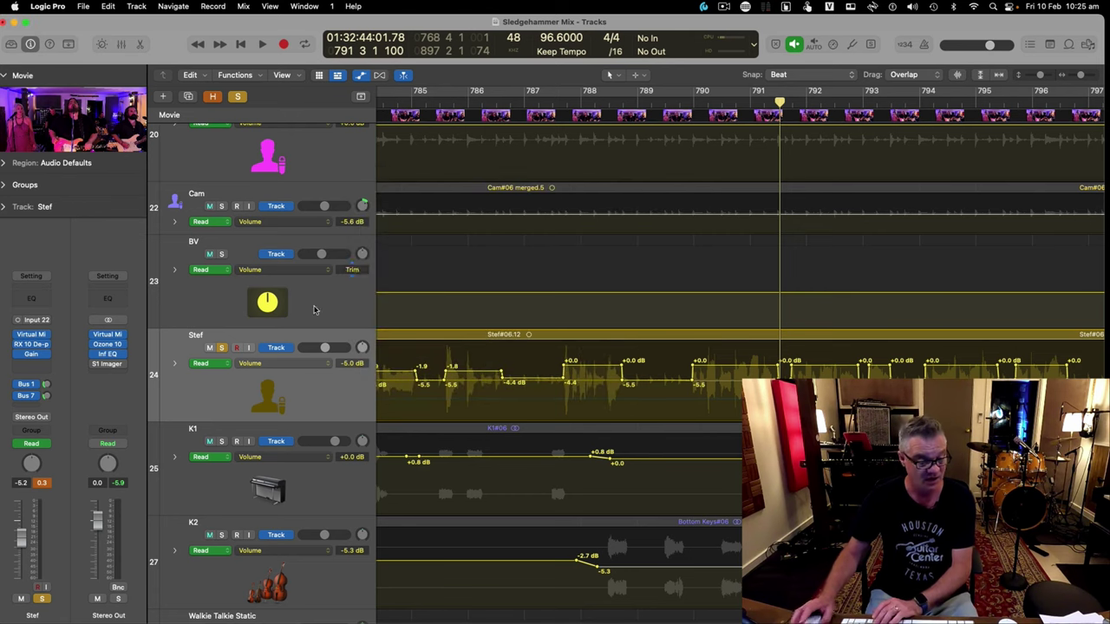
# Examine the Virtual Mix Rack and Gain plug-ins on track 24, closing each plug-in window
pyautogui.click(31, 335)
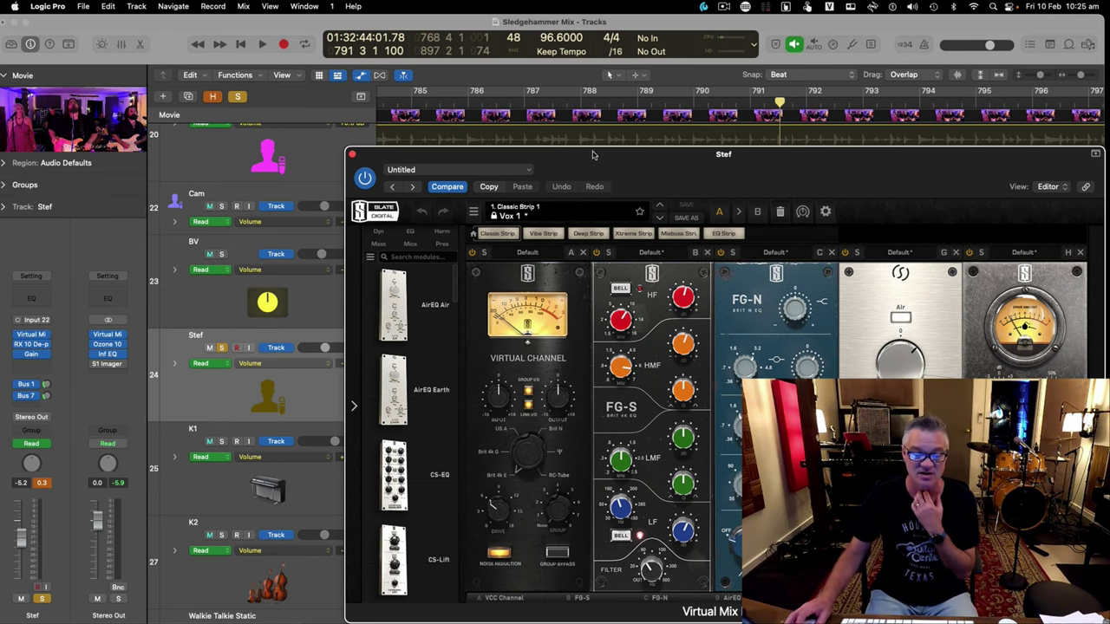
pyautogui.moveTo(593, 155); pyautogui.dragTo(447, 19)
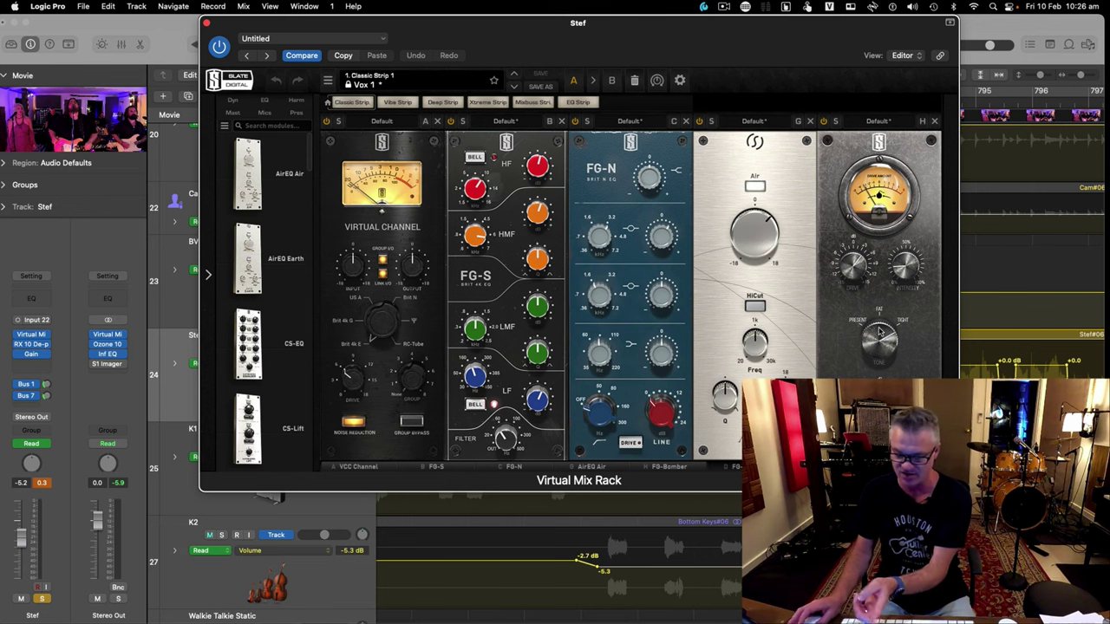
pyautogui.click(206, 23)
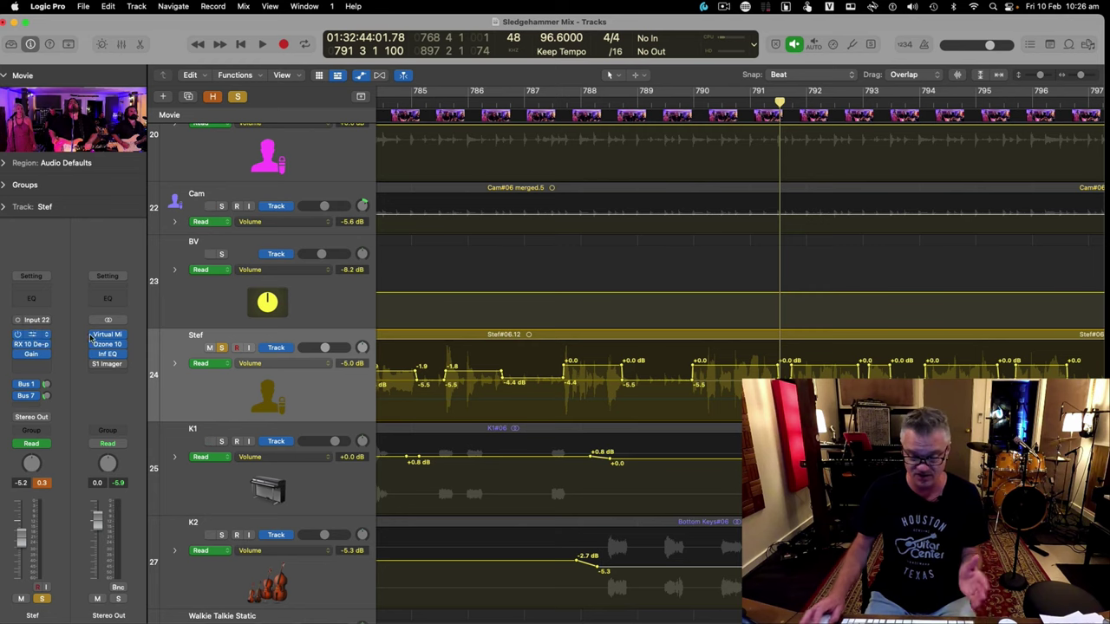
pyautogui.click(33, 334)
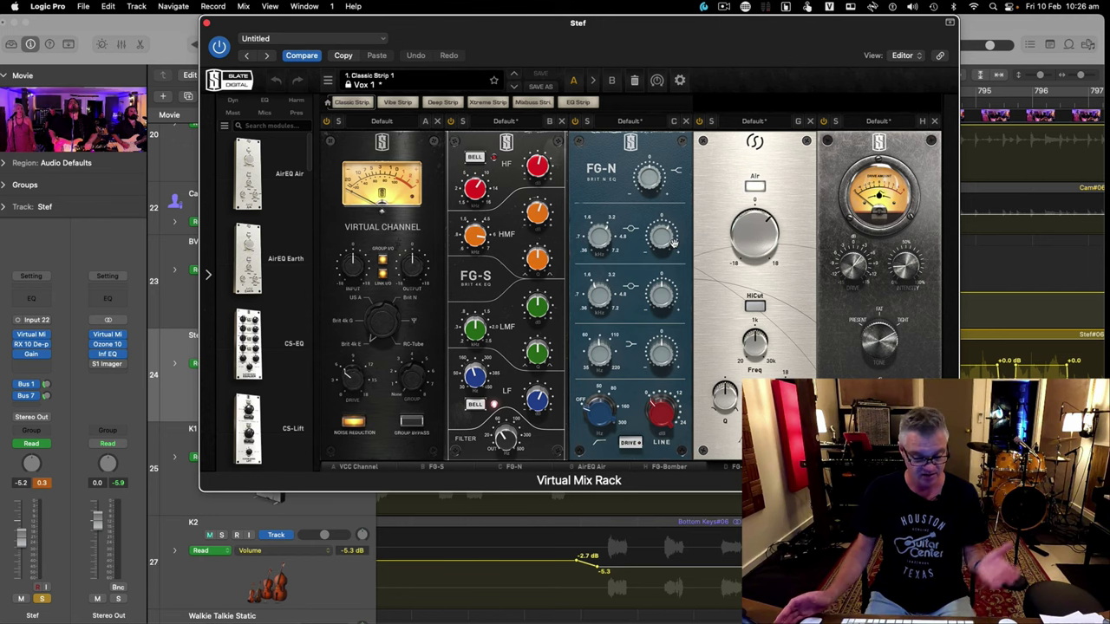
pyautogui.click(207, 24)
pyautogui.click(33, 355)
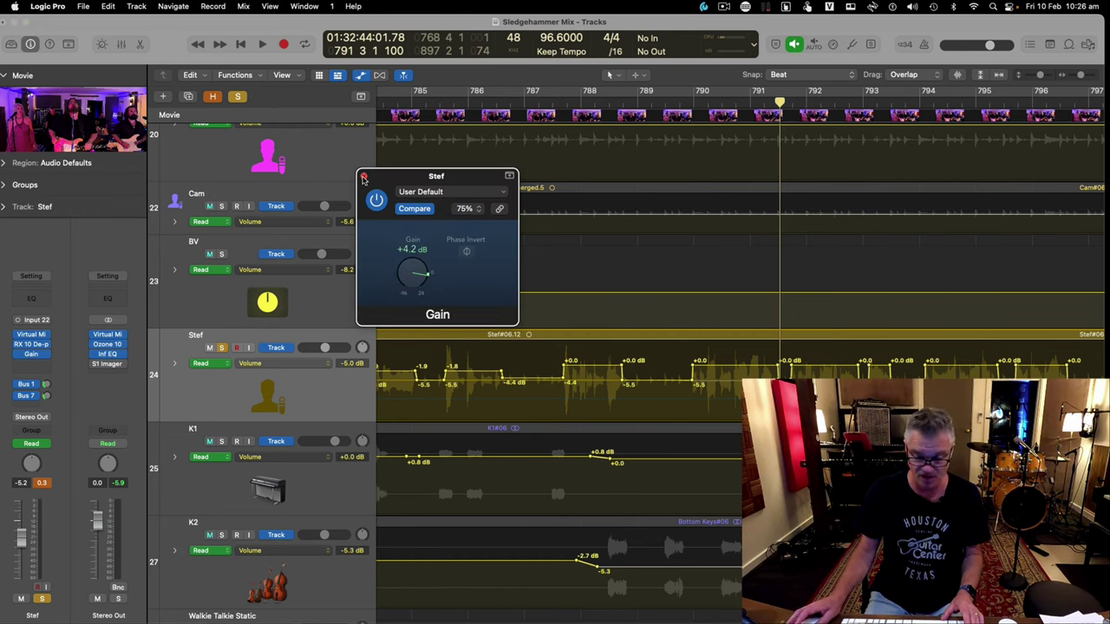
pyautogui.click(363, 177)
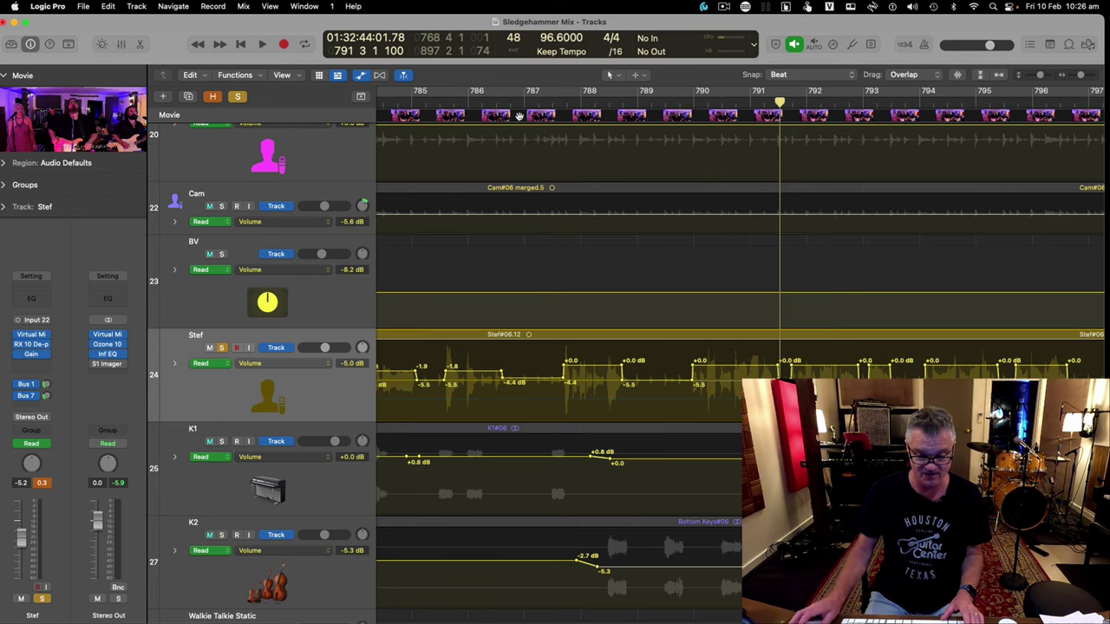
# Advance the playhead bar by bar to bar 801
pyautogui.press('super+Left')
pyautogui.press('super+Left')
pyautogui.press('super+Left')
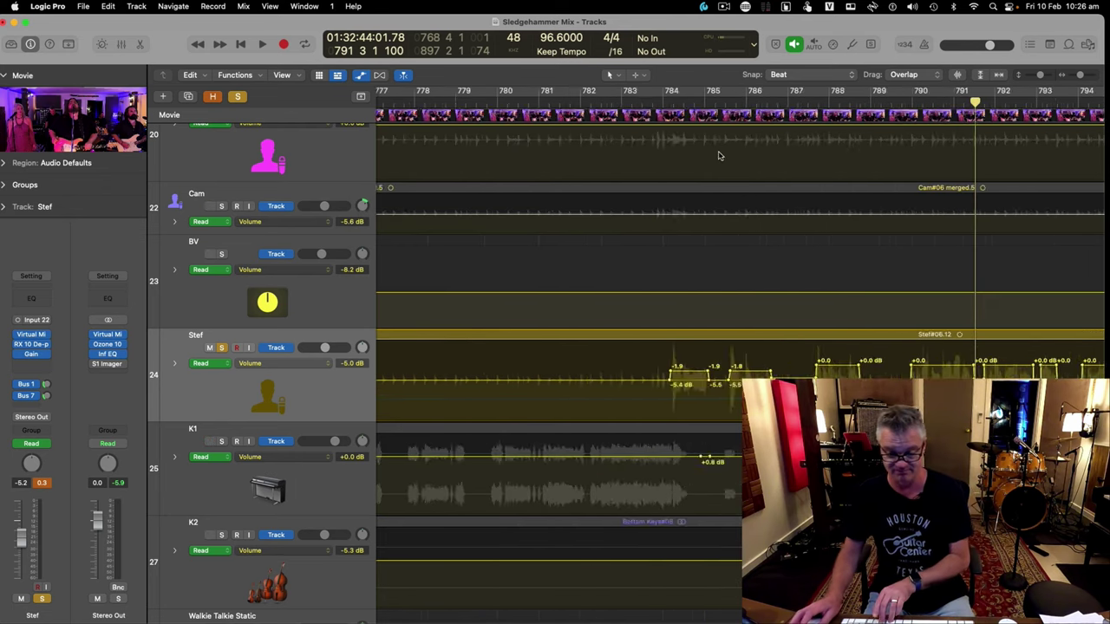
pyautogui.press('super+Up')
pyautogui.press('.')
pyautogui.press('.')
pyautogui.press('.')
pyautogui.press('.')
pyautogui.press('.')
pyautogui.press('.')
pyautogui.press('.')
pyautogui.press('.')
pyautogui.press('.')
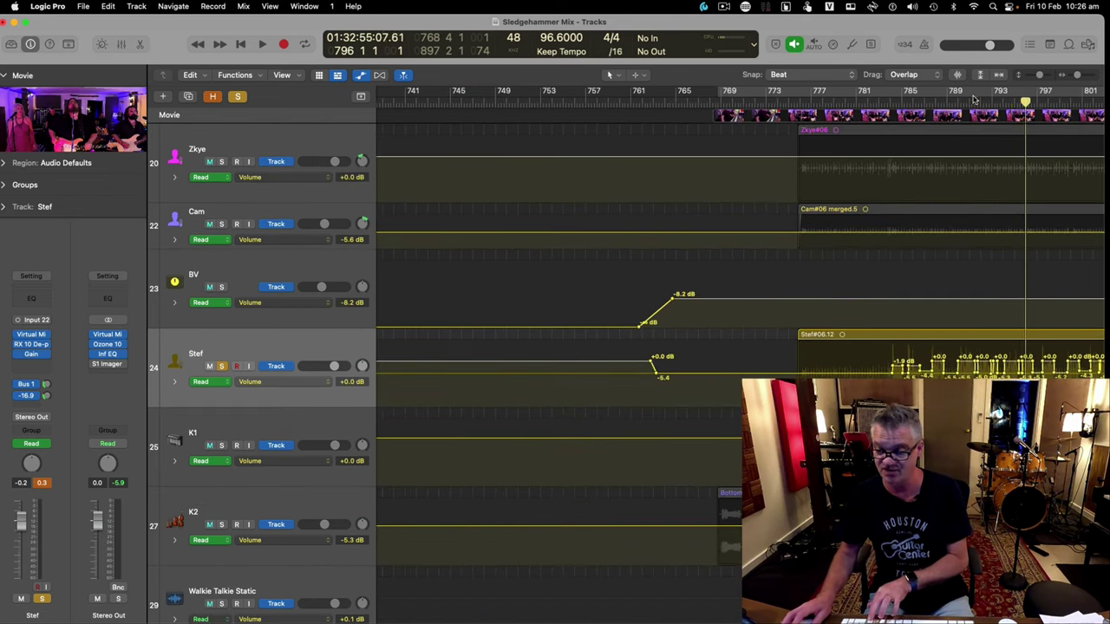
pyautogui.press('super+Left')
pyautogui.press('.')
# Solo the reference track 01122023_122807, play it from bar 801, and stop
pyautogui.scroll(15, 936, 135)
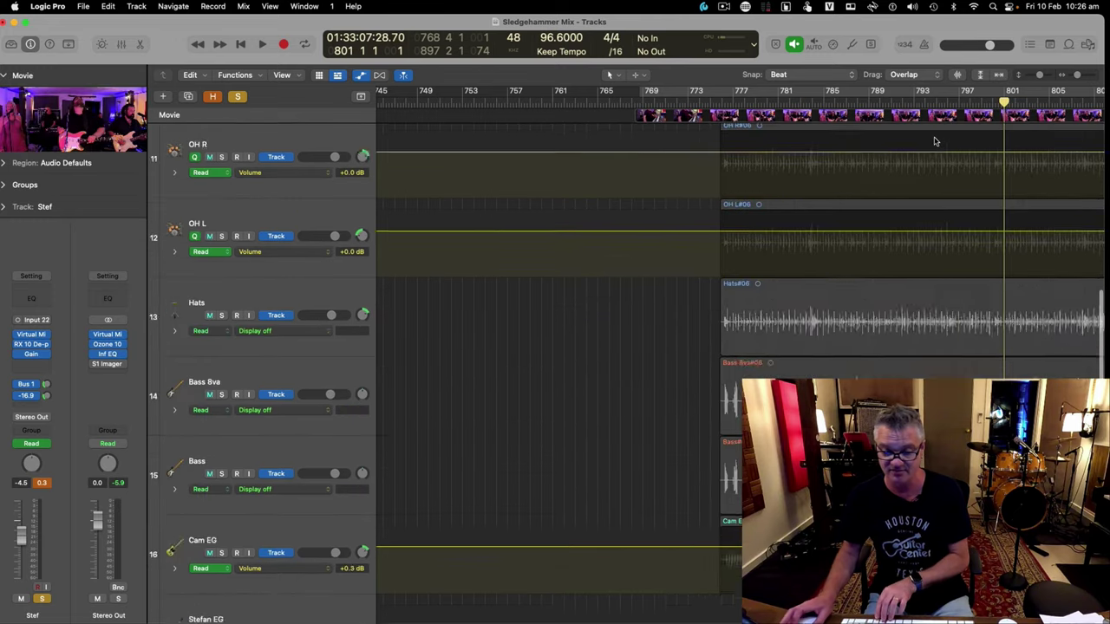
pyautogui.scroll(-2, 934, 141)
pyautogui.click(222, 161)
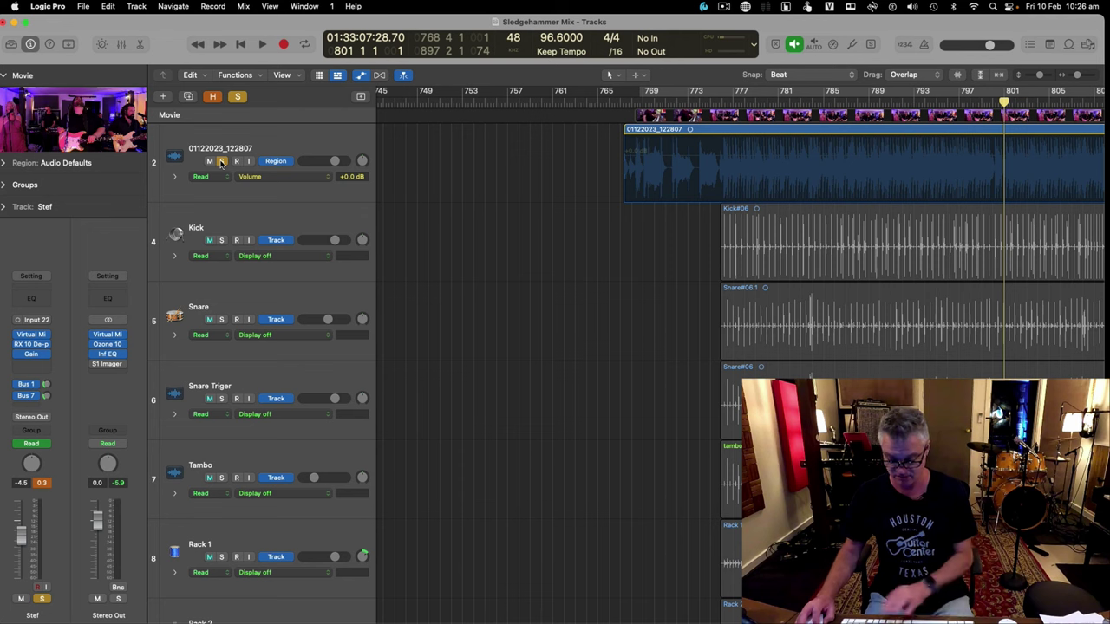
pyautogui.press('space')
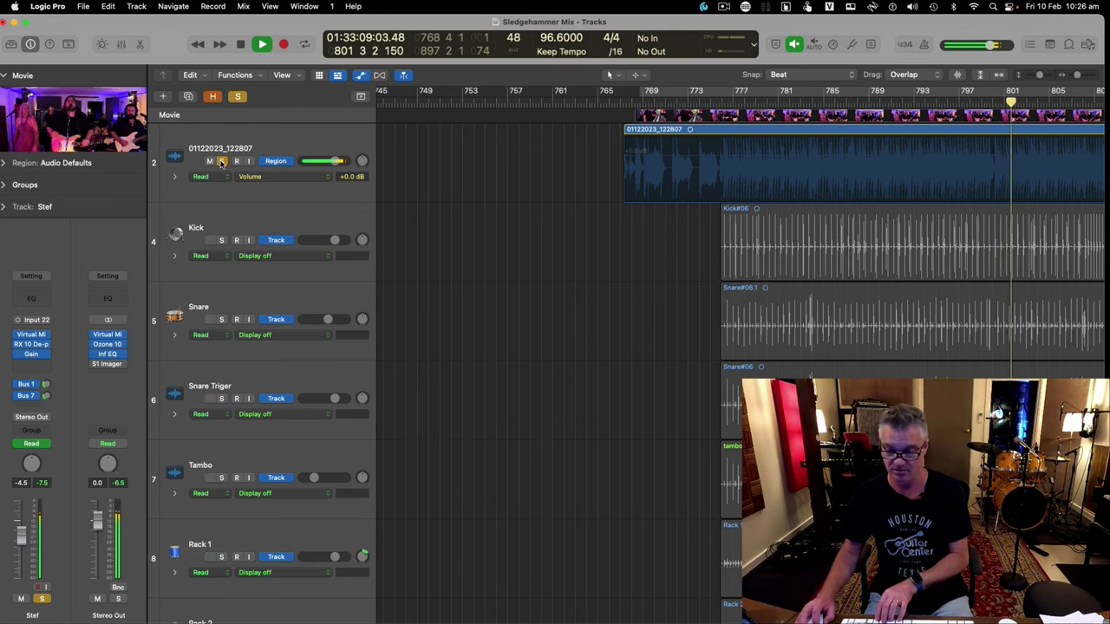
pyautogui.press('super+Right')
pyautogui.press('space')
# Turn off solo on the track 24 vocal and play the reference track on its own
pyautogui.scroll(-15, 530, 268)
pyautogui.scroll(-8, 530, 269)
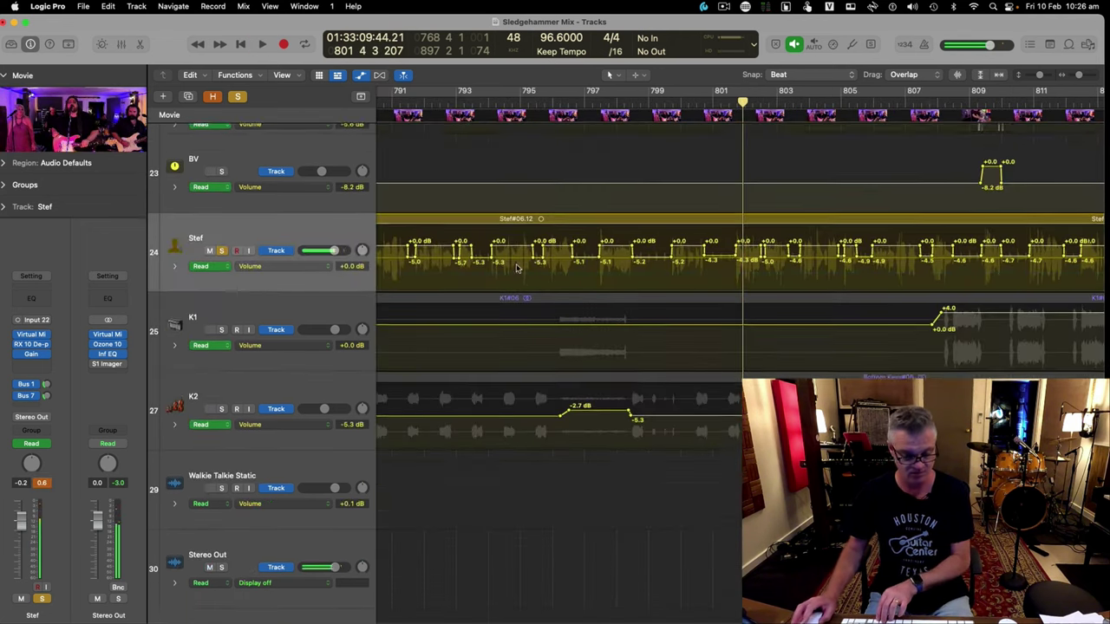
pyautogui.scroll(20, 694, 309)
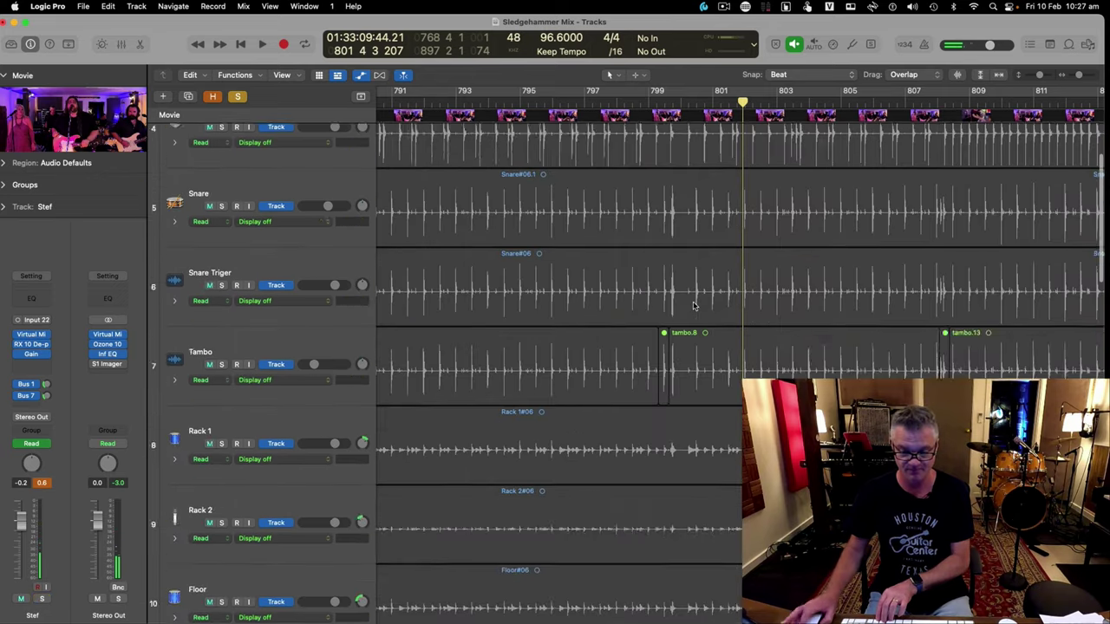
pyautogui.press('space')
# Open the movie in a floating window, move it clear of the track headers, and restart playback
pyautogui.click(84, 124)
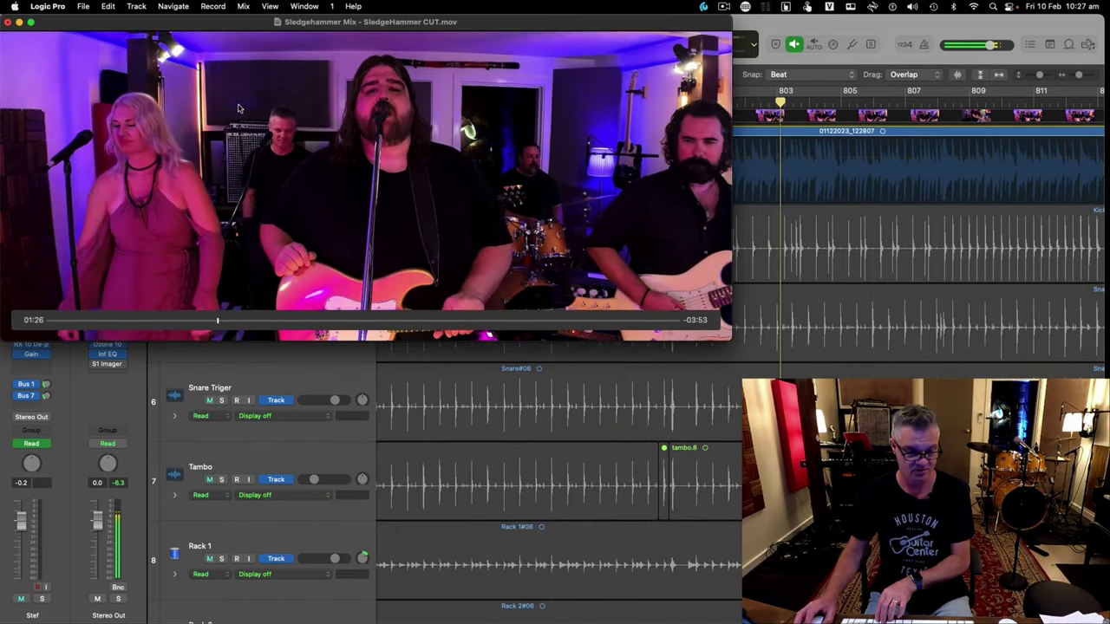
pyautogui.moveTo(216, 23); pyautogui.dragTo(581, 34)
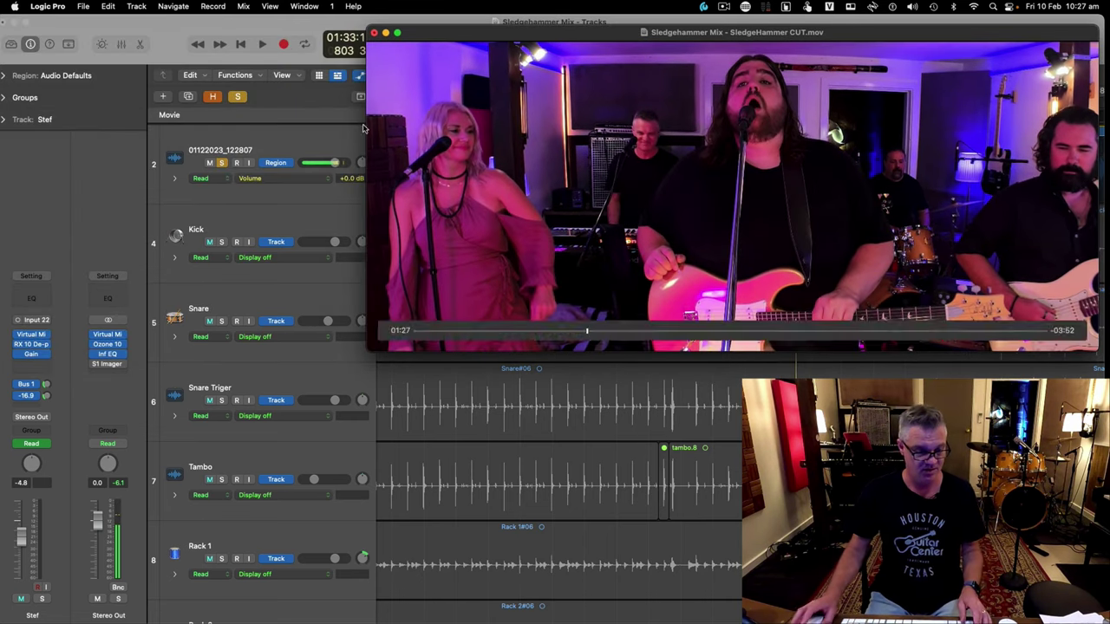
pyautogui.press('space')
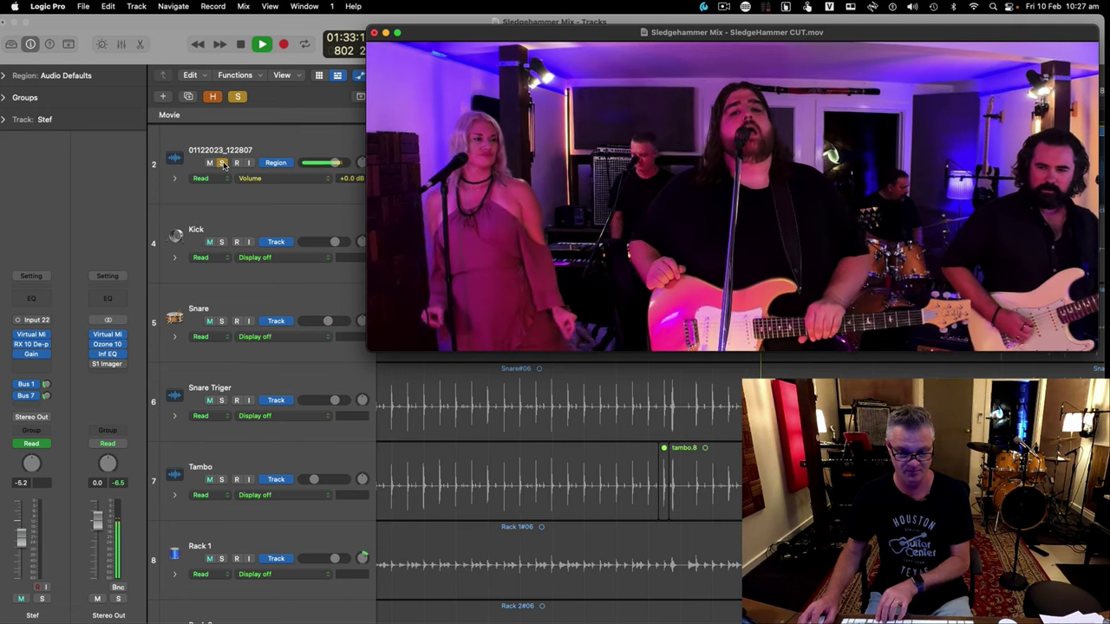
# Compare the reference recording with the full mix by toggling track 2's solo during playback, leaving it unsoloed
pyautogui.click(222, 163)
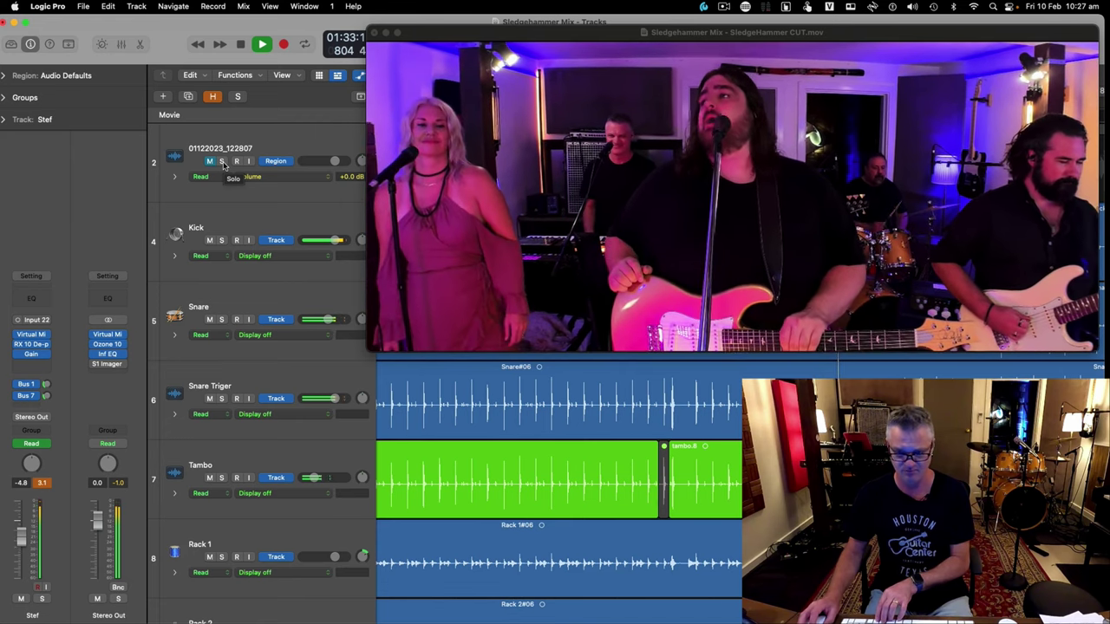
pyautogui.click(222, 162)
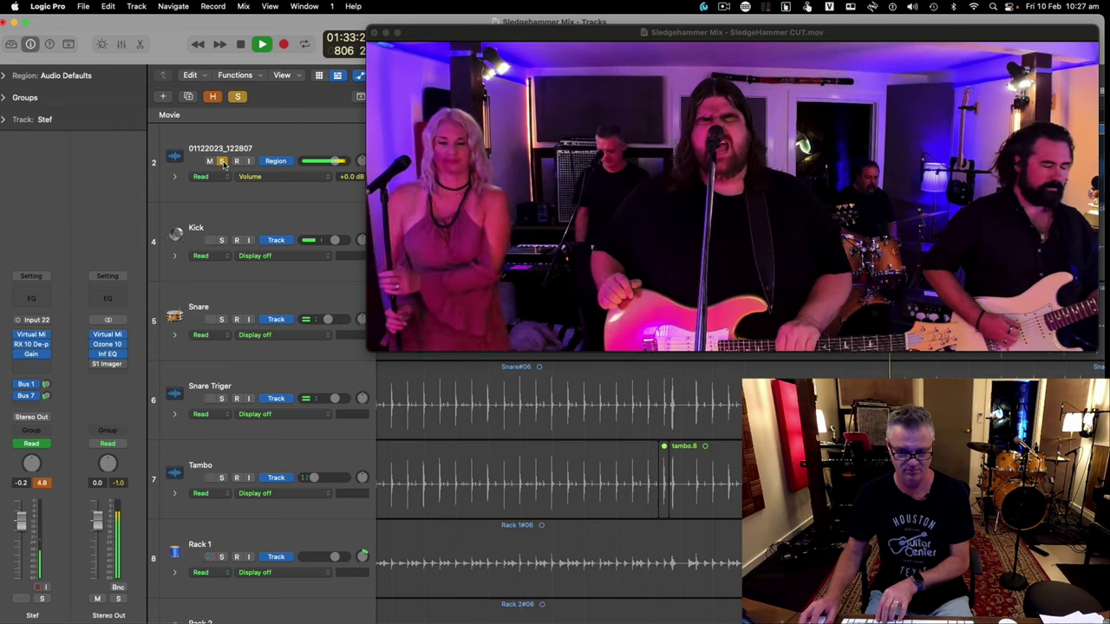
pyautogui.click(222, 162)
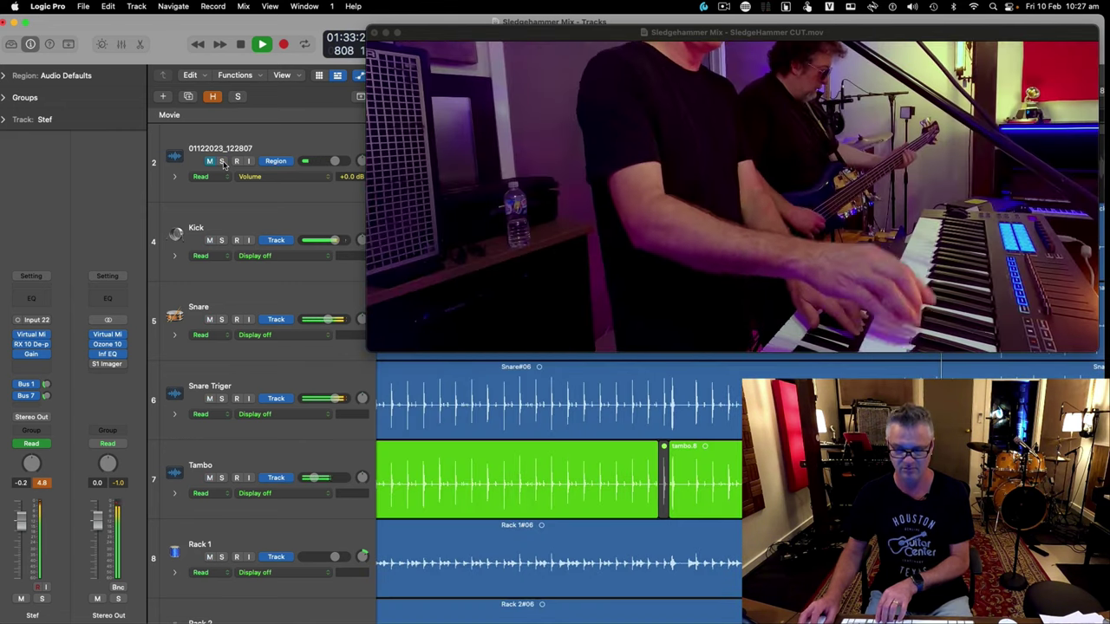
pyautogui.click(222, 162)
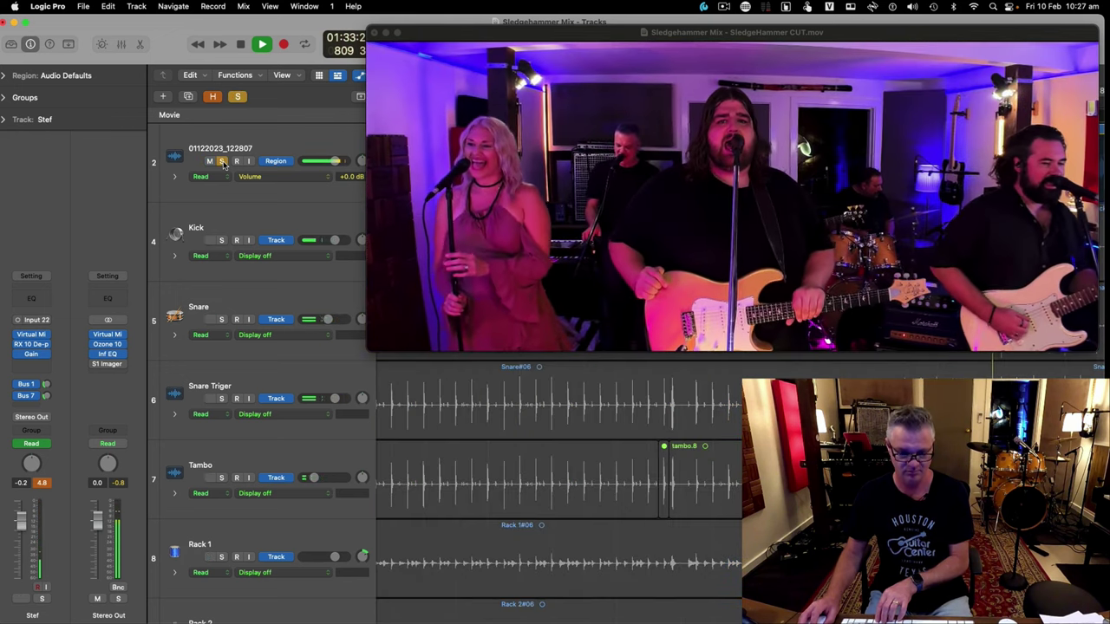
pyautogui.click(222, 162)
# Close the floating movie window, shrink the track heights to overview the session, and stop playback at bar 812
pyautogui.press('super+Up')
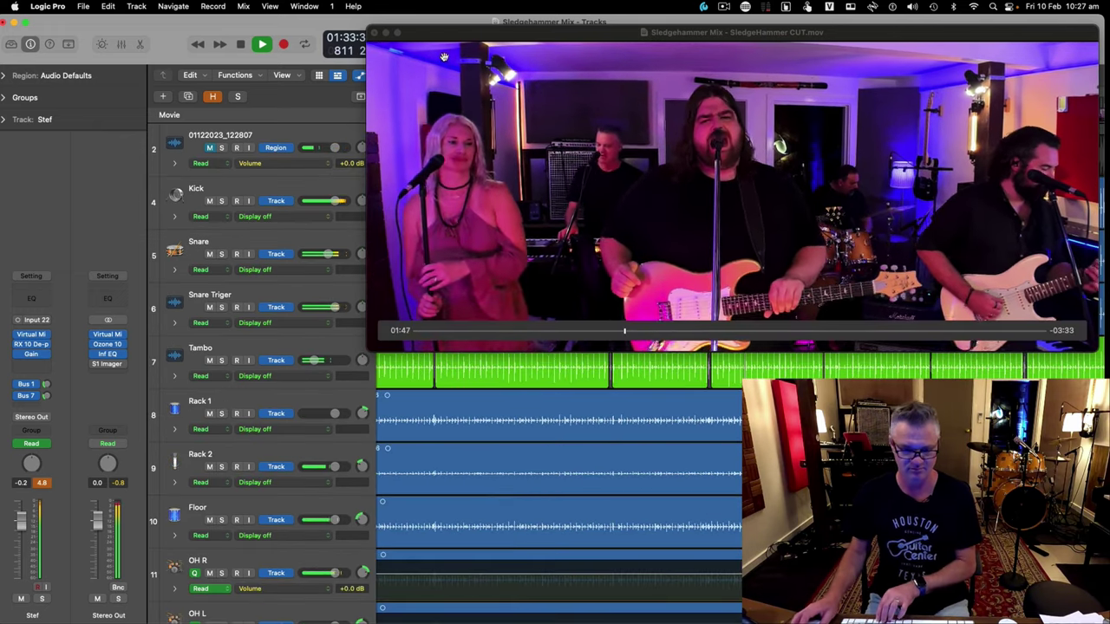
pyautogui.click(374, 32)
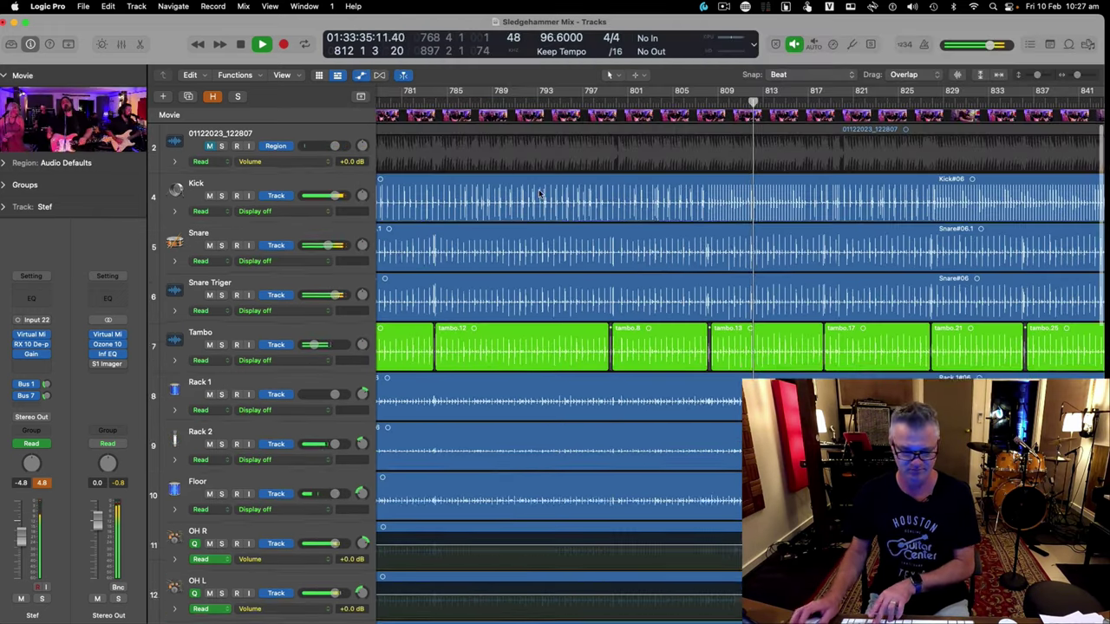
pyautogui.press('super+Up')
pyautogui.click(97, 117)
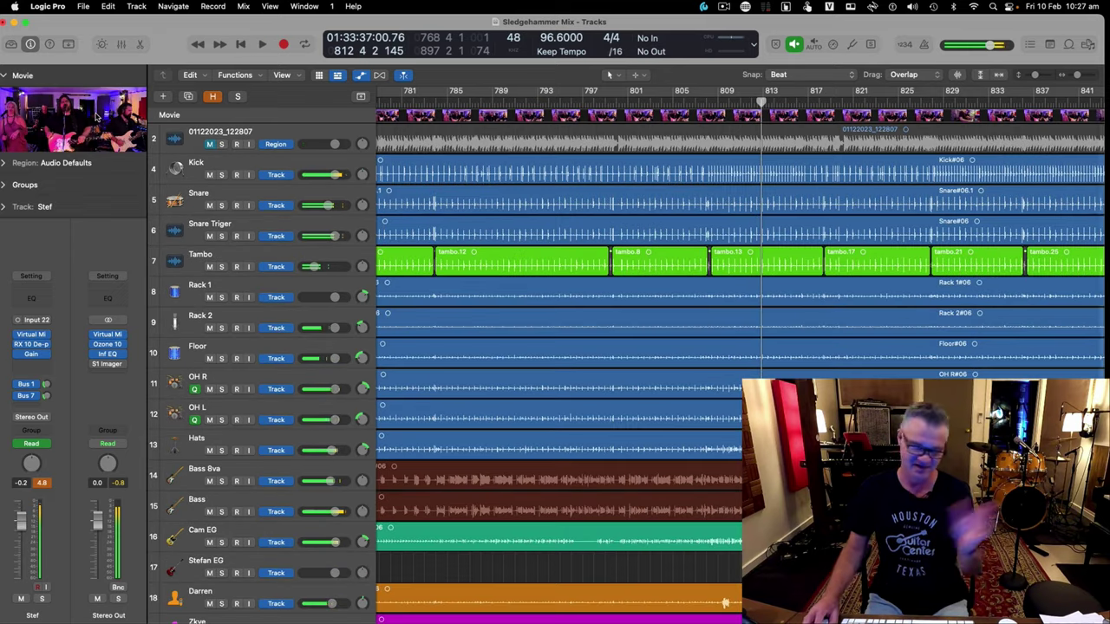
# Select the vocal on track 24 and show the Echo channel fed by its Bus 7 send
pyautogui.scroll(-10, 638, 417)
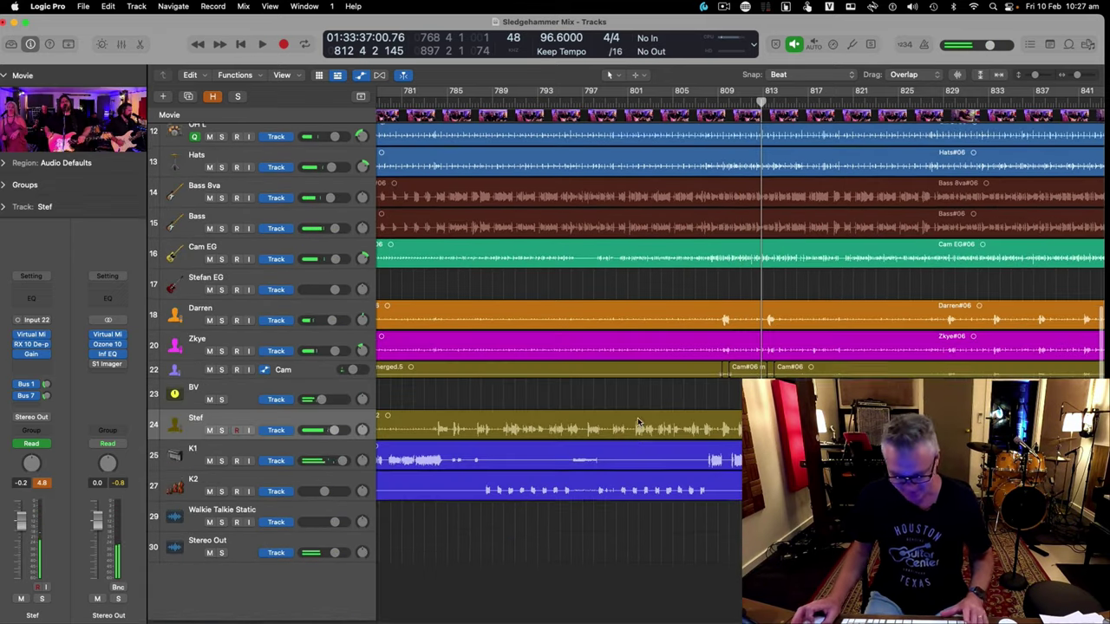
pyautogui.click(267, 425)
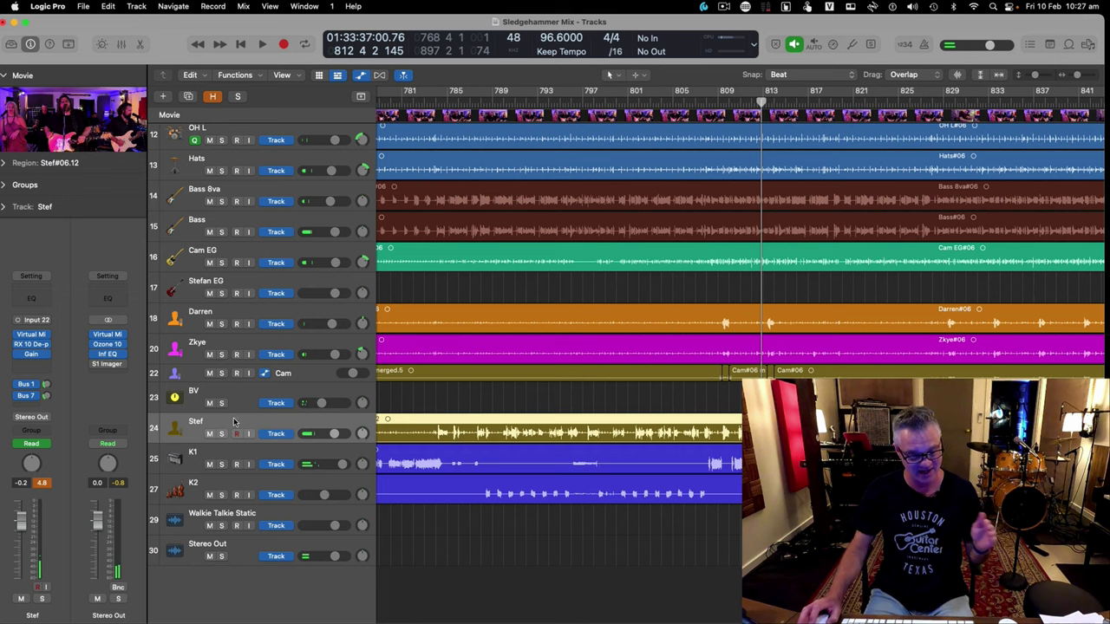
pyautogui.click(47, 397)
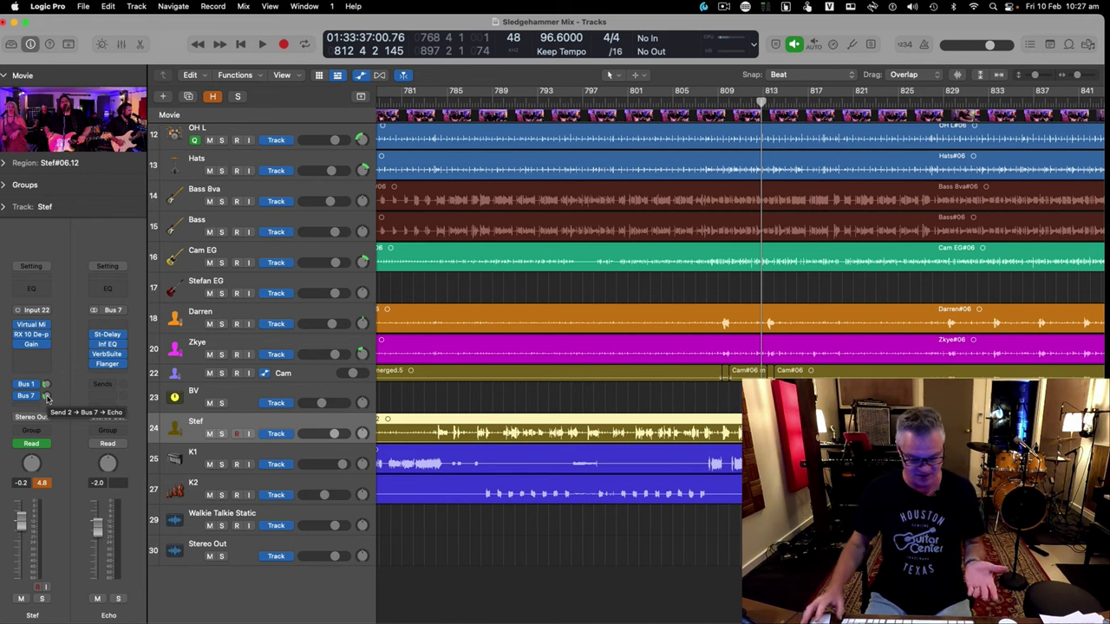
# Enlarge the tracks, play back from bar 811 and solo the vocal on track 24
pyautogui.press('super+Down')
pyautogui.press('super+Down')
pyautogui.moveTo(111, 345)
pyautogui.press(',')
pyautogui.press(',')
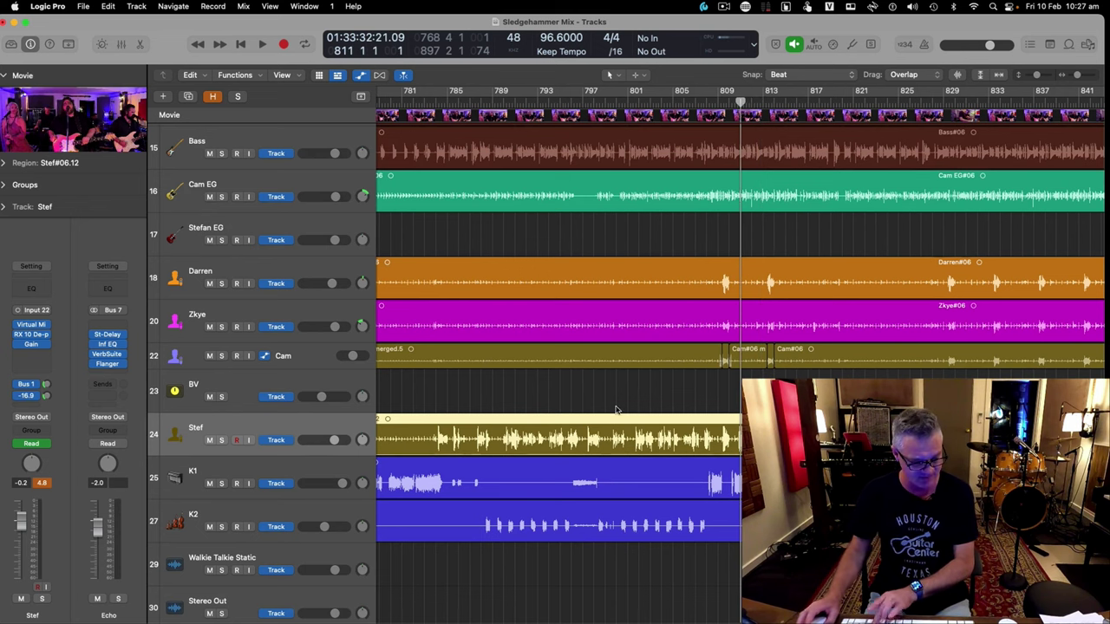
pyautogui.press('space')
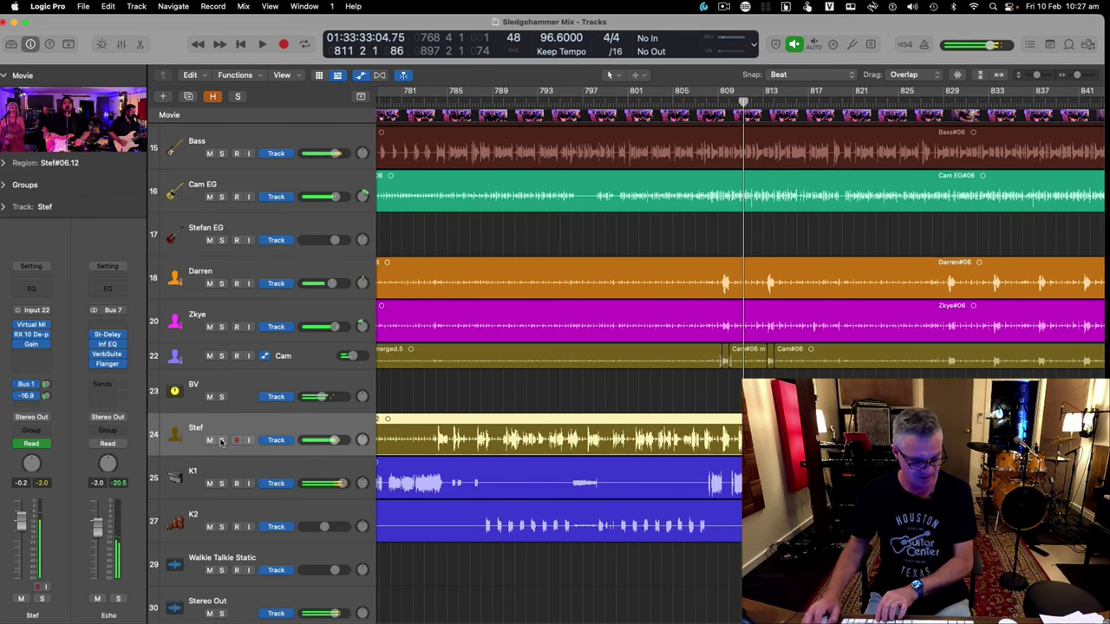
pyautogui.click(221, 441)
# Rewind to about bar 809, audition the soloed vocal phrase and stop playback at bar 810
pyautogui.press('super+Right')
pyautogui.press('super+Right')
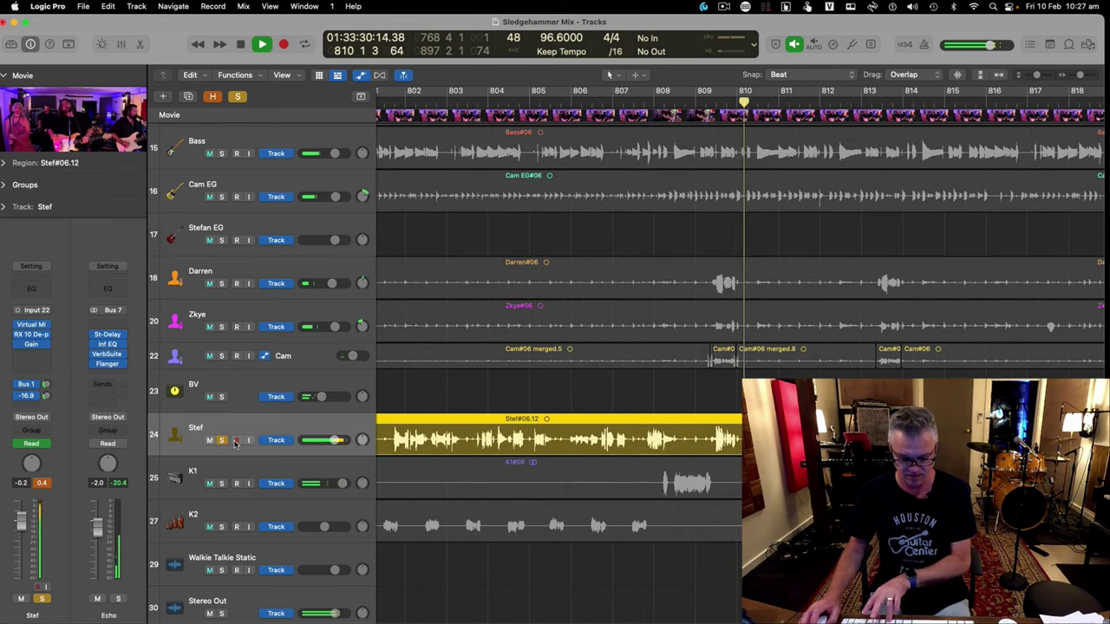
pyautogui.press(',')
pyautogui.press(',')
pyautogui.press('super+Right')
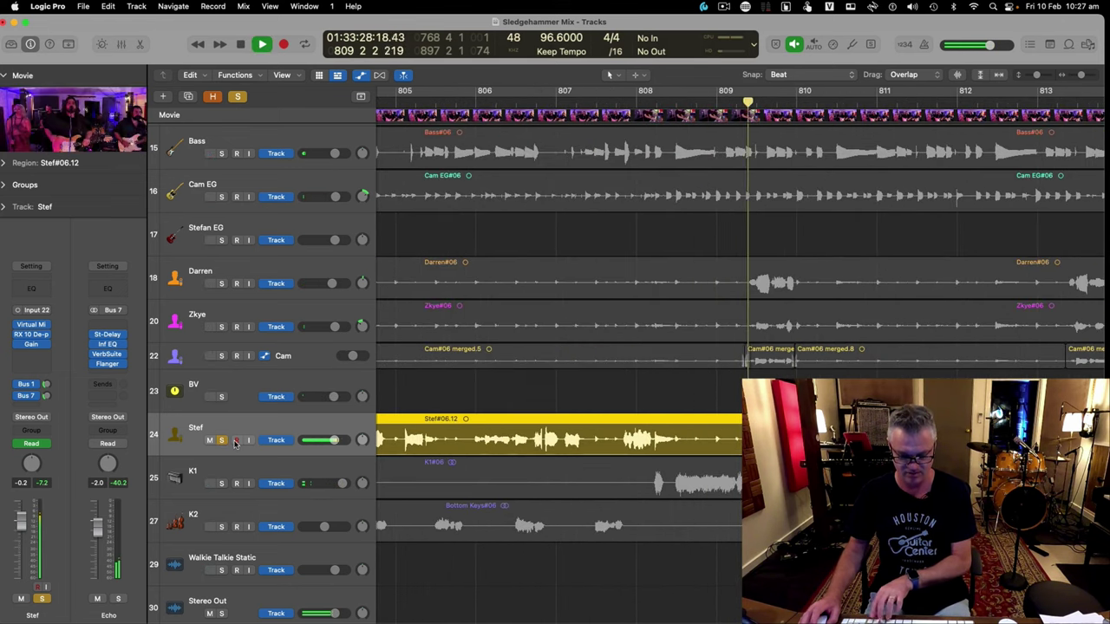
pyautogui.press('space')
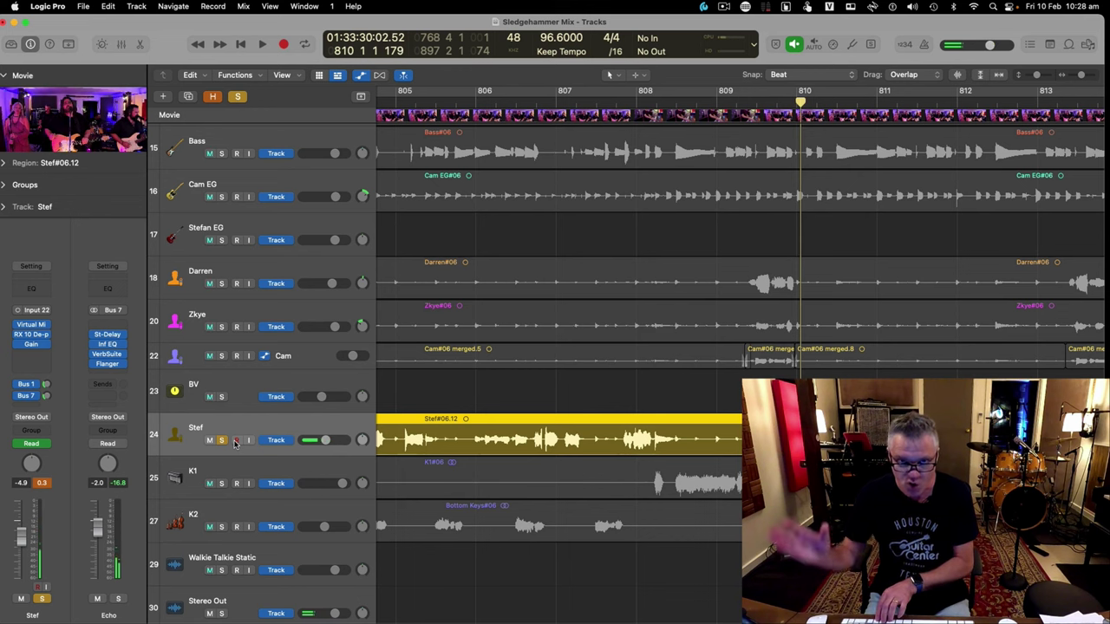
# Move the playhead forward to bar 815 and unsolo the vocal on track 24
pyautogui.press('super+Left')
pyautogui.press('.')
pyautogui.press('.')
pyautogui.press('.')
pyautogui.press('.')
pyautogui.press('.')
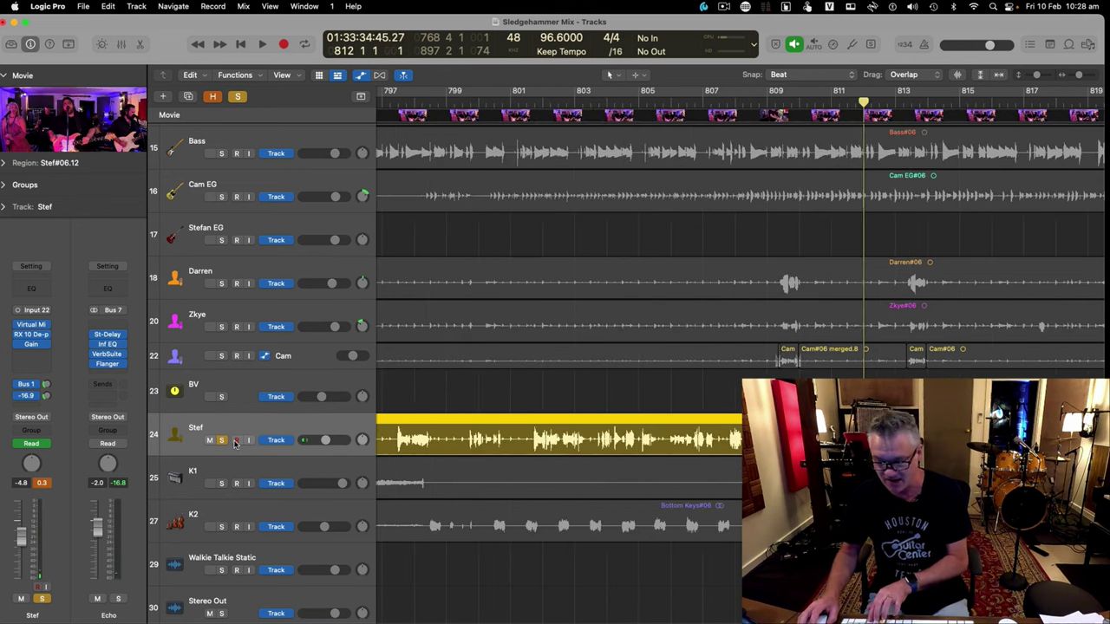
pyautogui.click(221, 439)
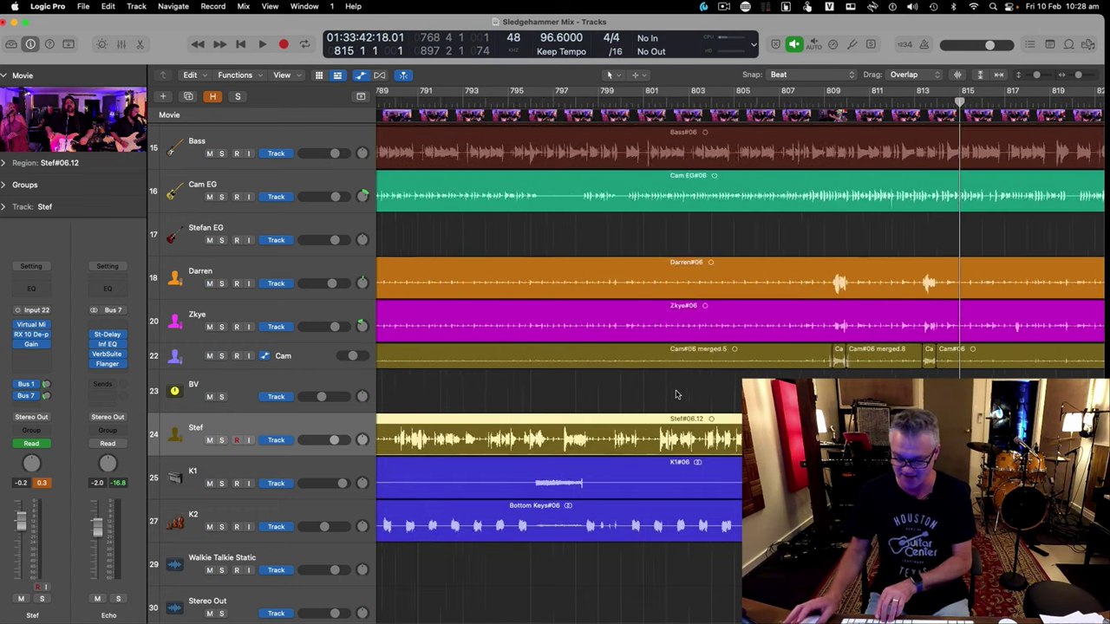
# Inspect the Infinity EQ and VerbSuite Classics plug-ins on the Echo channel, closing each plug-in window after viewing it
pyautogui.press('super+Left')
pyautogui.press('super+Left')
pyautogui.press('super+Left')
pyautogui.press('super+Up')
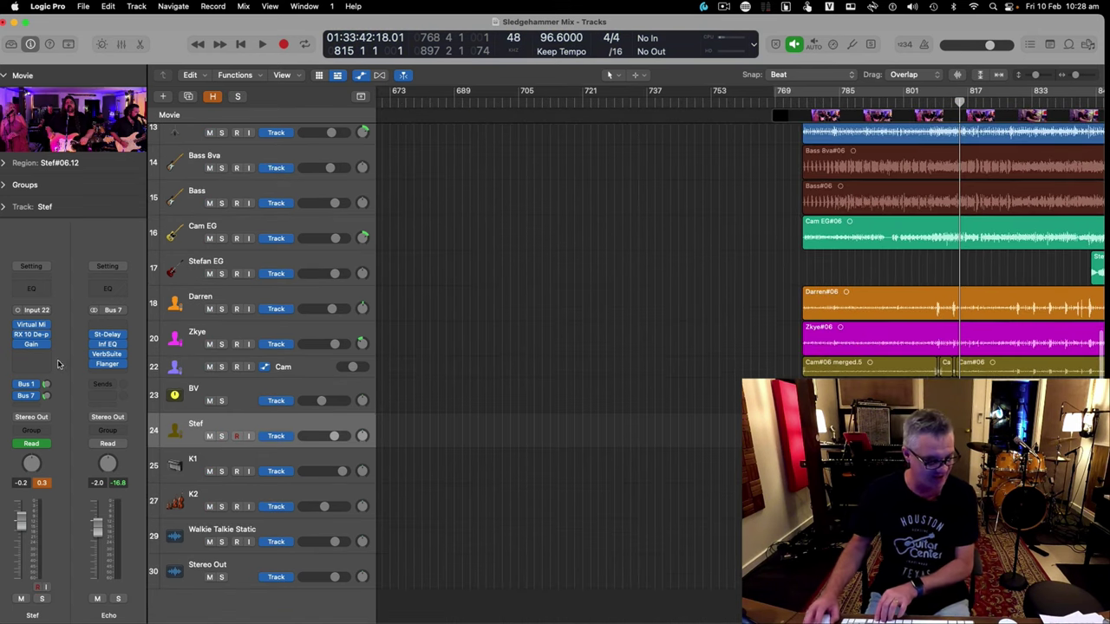
pyautogui.click(107, 349)
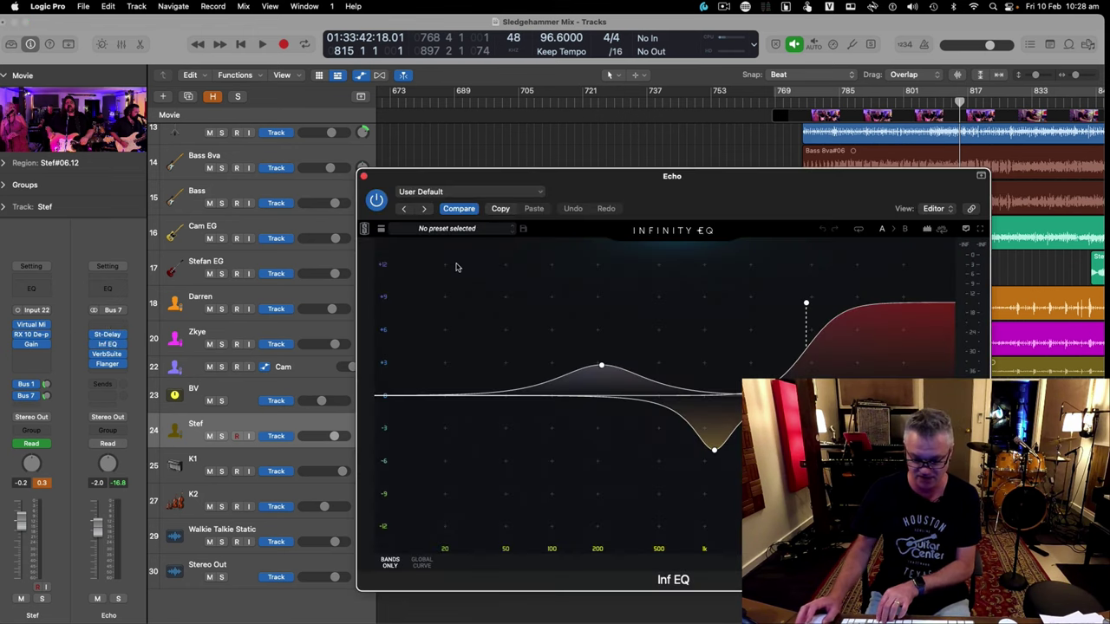
pyautogui.click(364, 177)
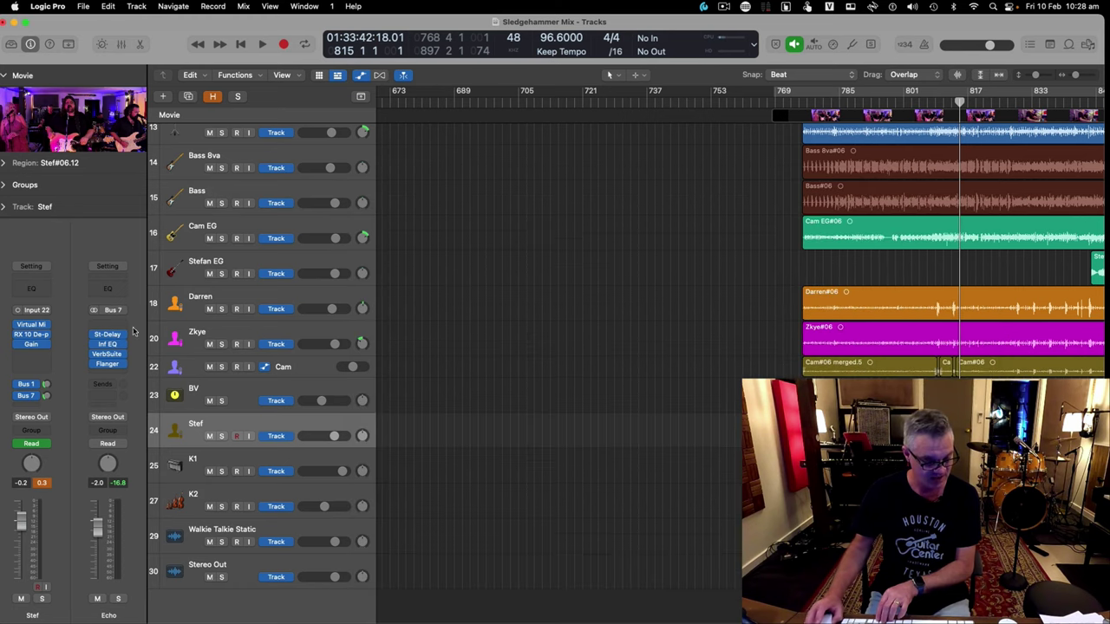
pyautogui.click(108, 355)
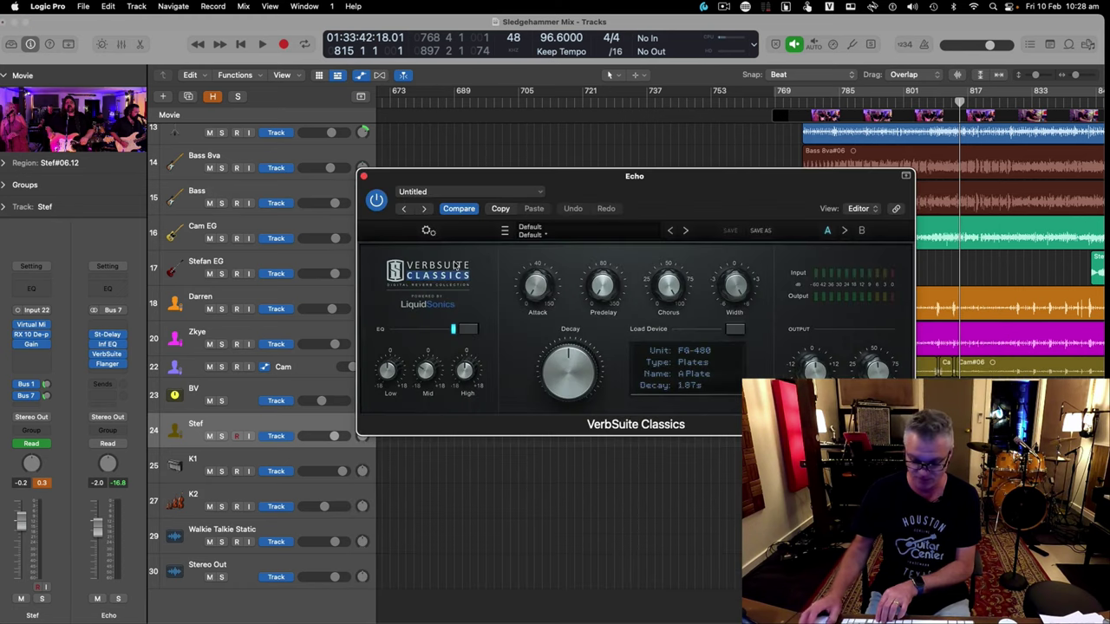
pyautogui.click(364, 177)
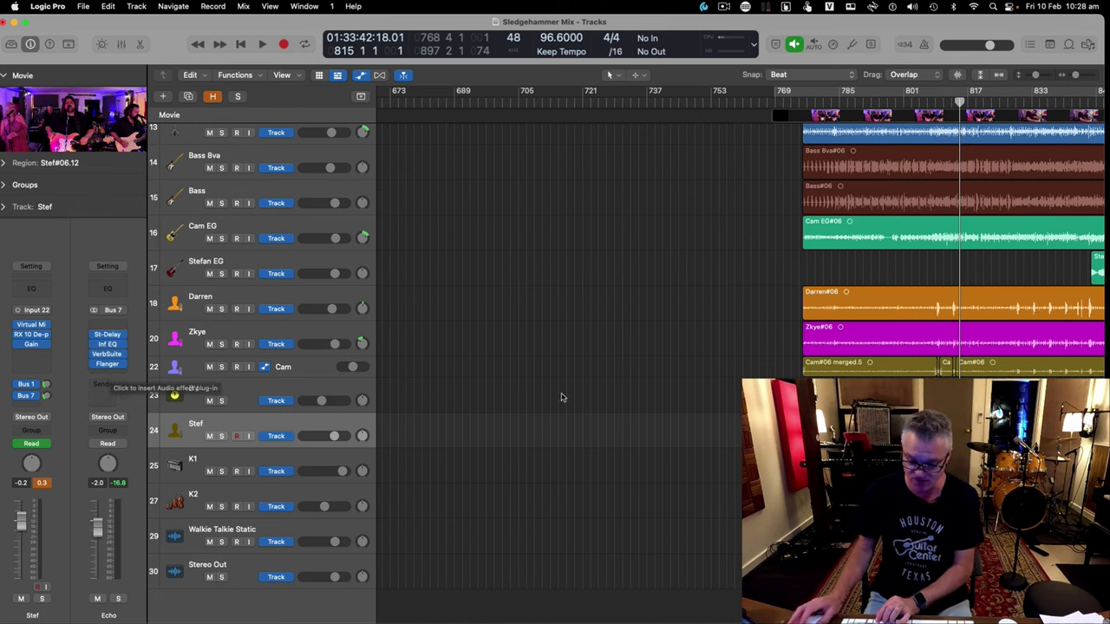
# Frame the arrangement around bar 815 with taller tracks and deselect the vocal region on track 24
pyautogui.press('z')
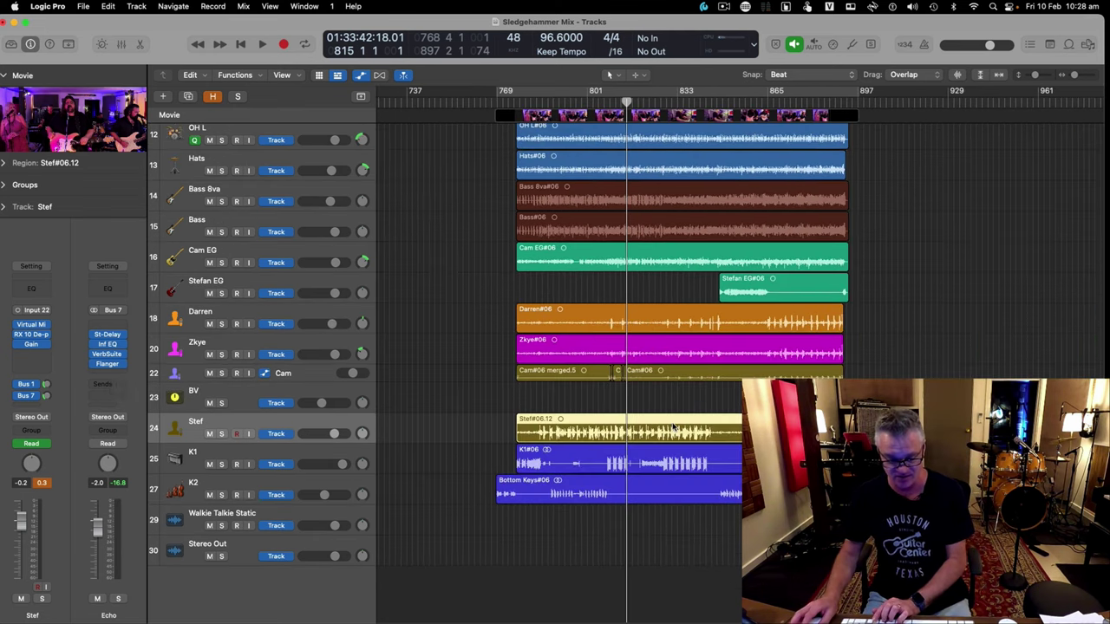
pyautogui.press('super+Up')
pyautogui.press('super+Right')
pyautogui.press('super+Right')
pyautogui.press('super+Right')
pyautogui.press('super+Right')
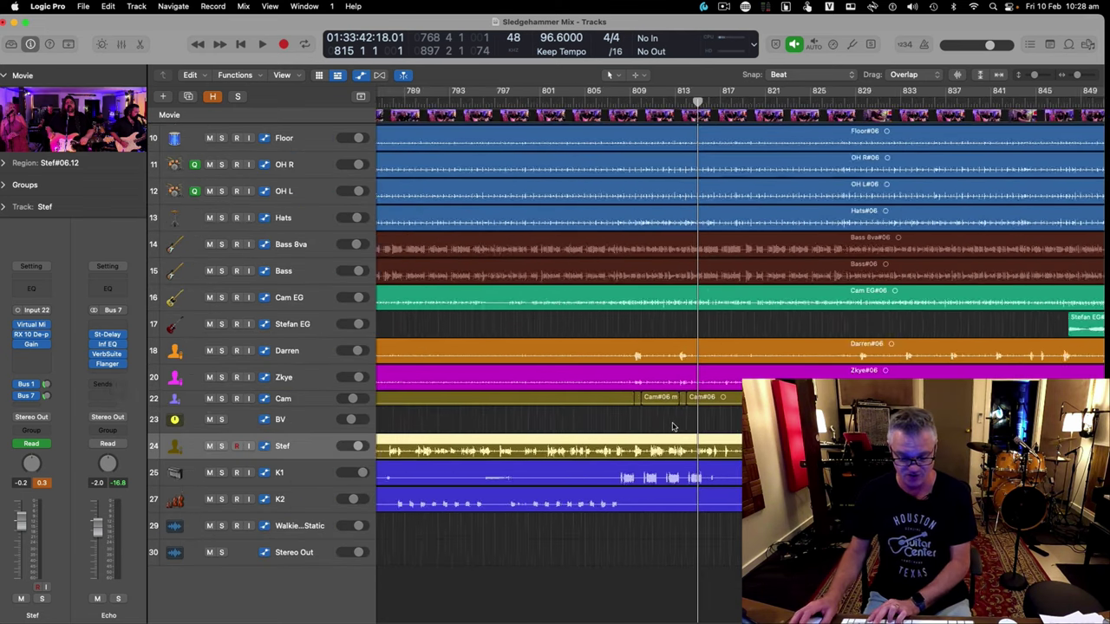
pyautogui.press('super+Down')
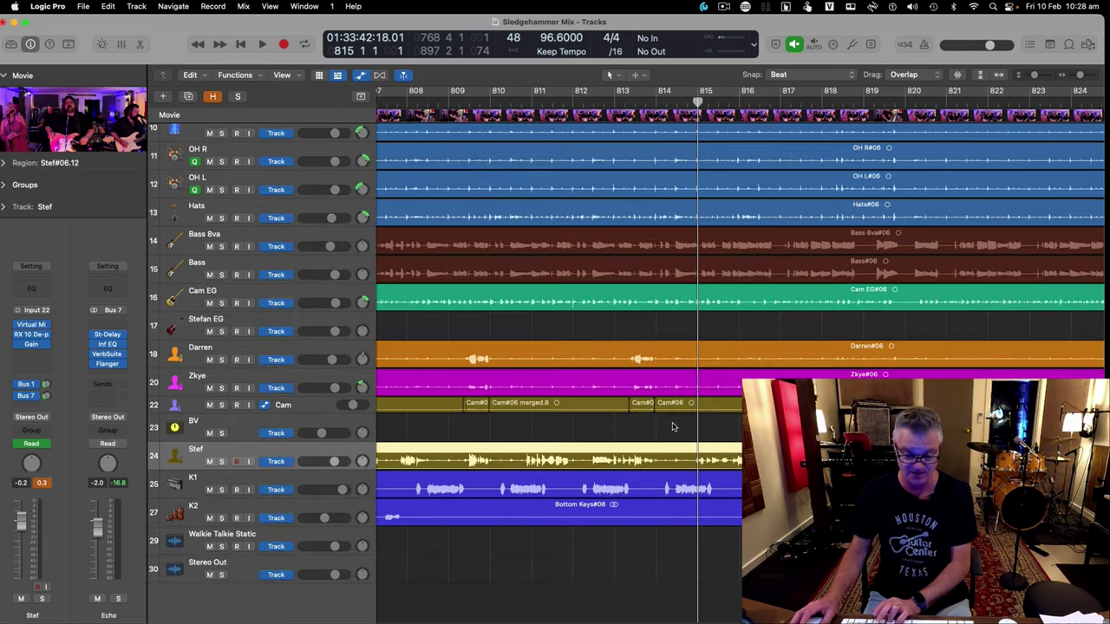
pyautogui.press('super+shift+a')
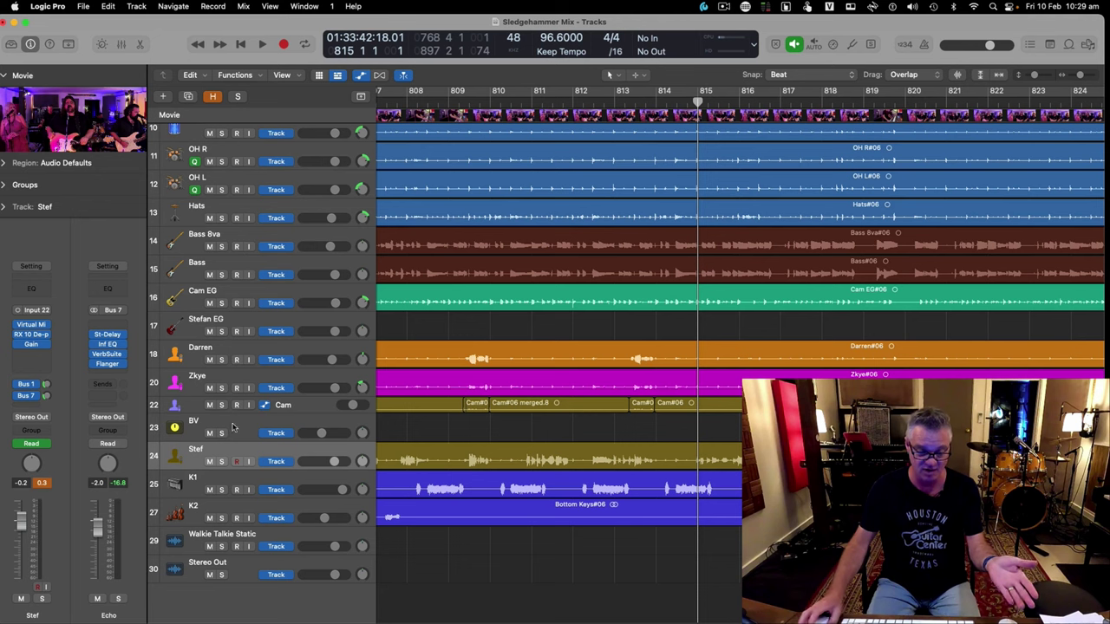
# Select the Stereo Out track and open the Ozone 10 plug-in in its insert chain
pyautogui.click(243, 570)
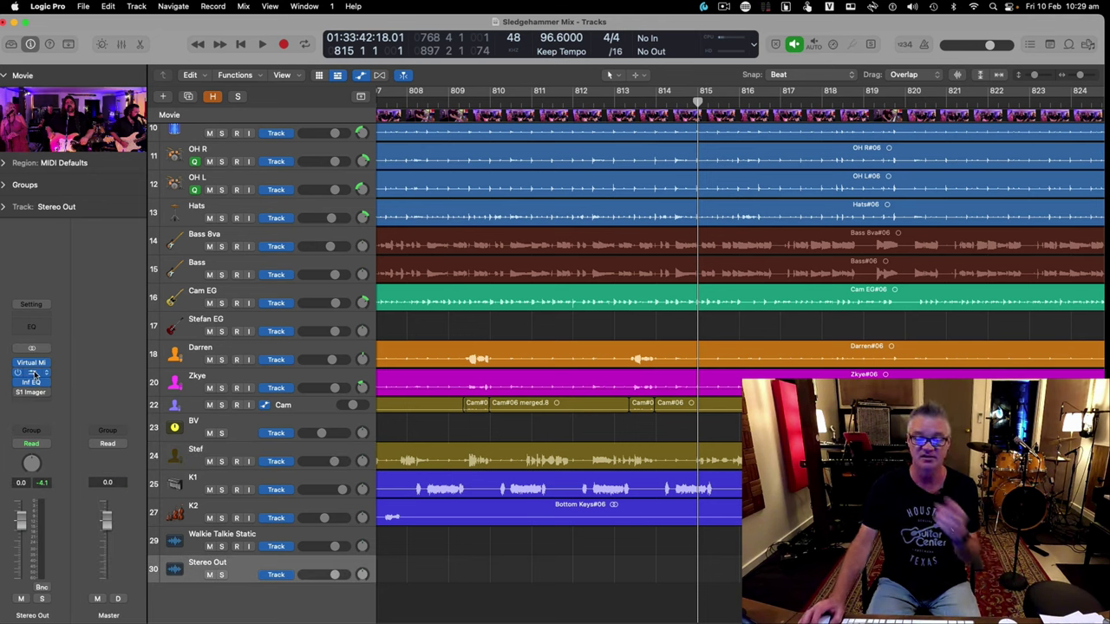
pyautogui.moveTo(33, 374); pyautogui.dragTo(31, 372)
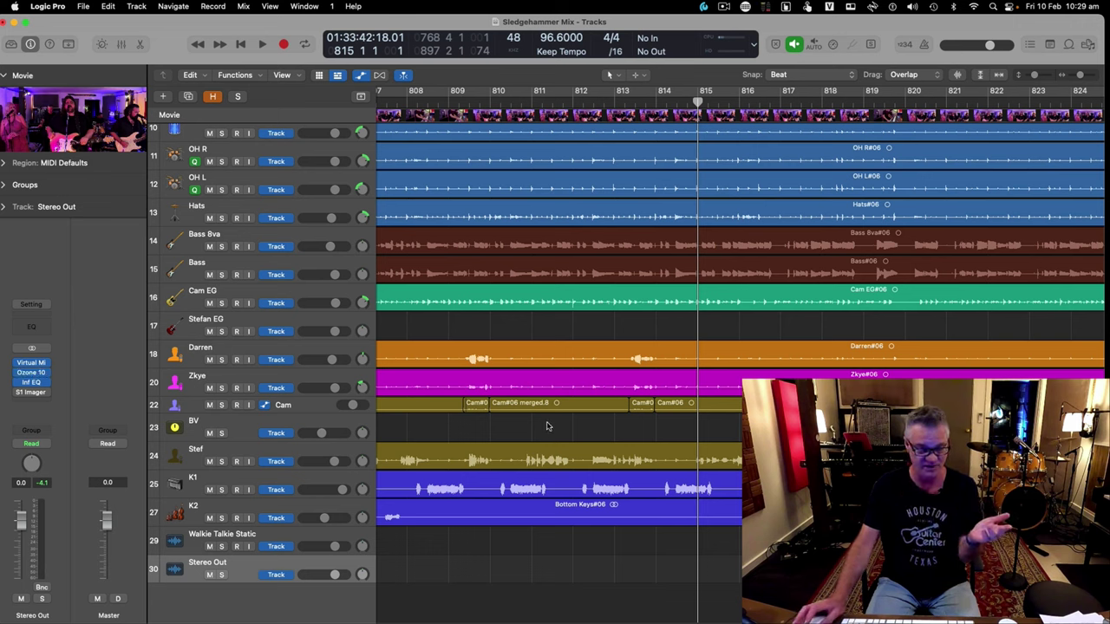